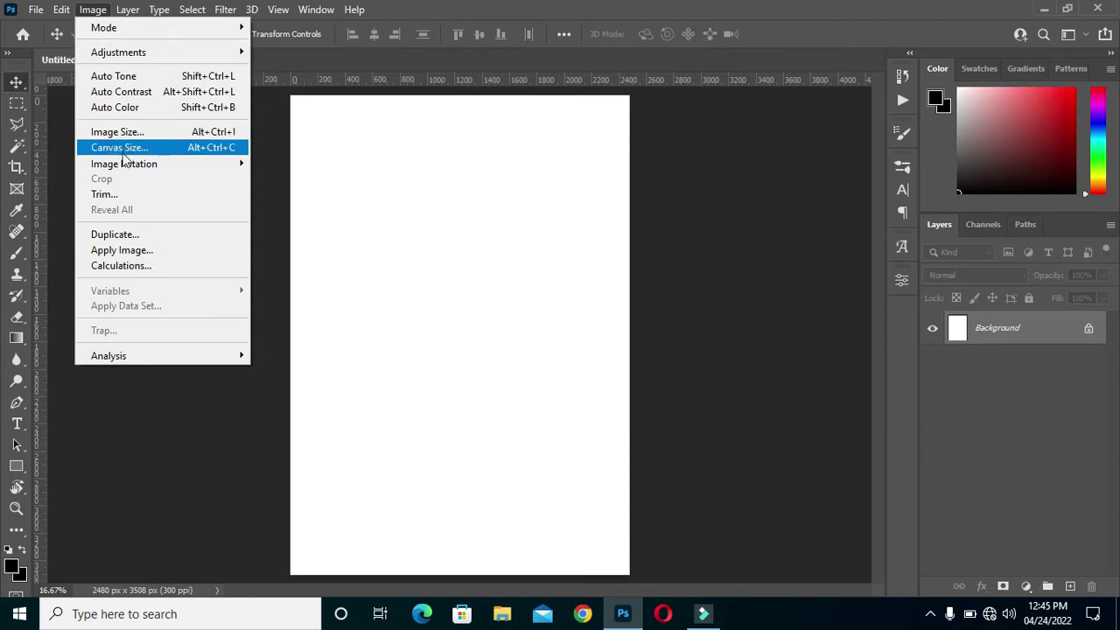
# Step: Rotate the blank canvas 90° clockwise to landscape and fit it on screen
pyautogui.moveTo(169, 173)
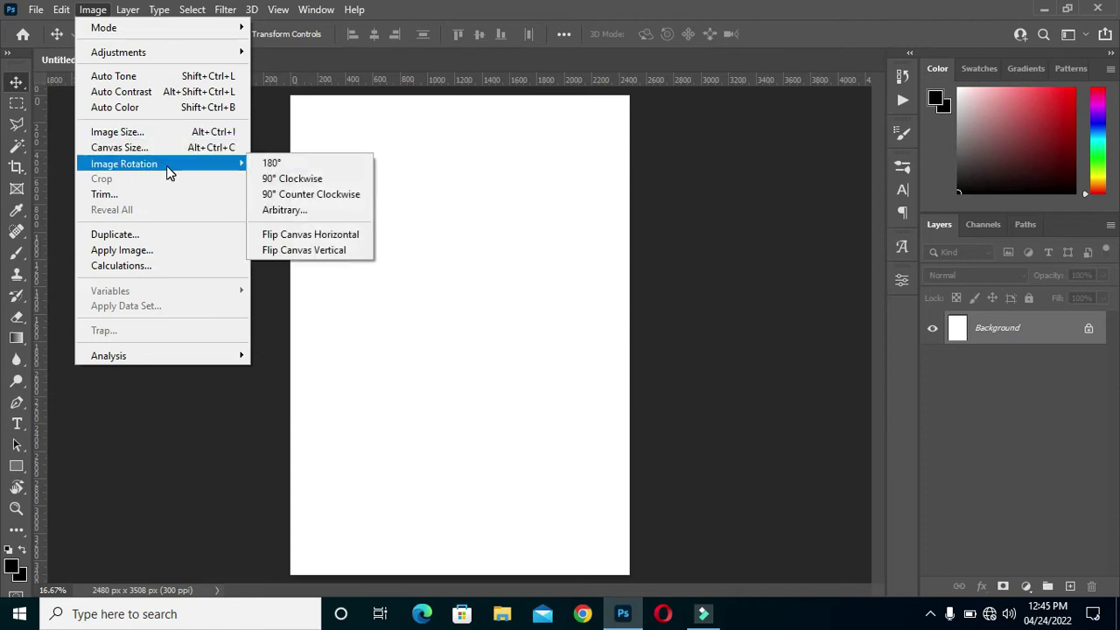
pyautogui.click(321, 181)
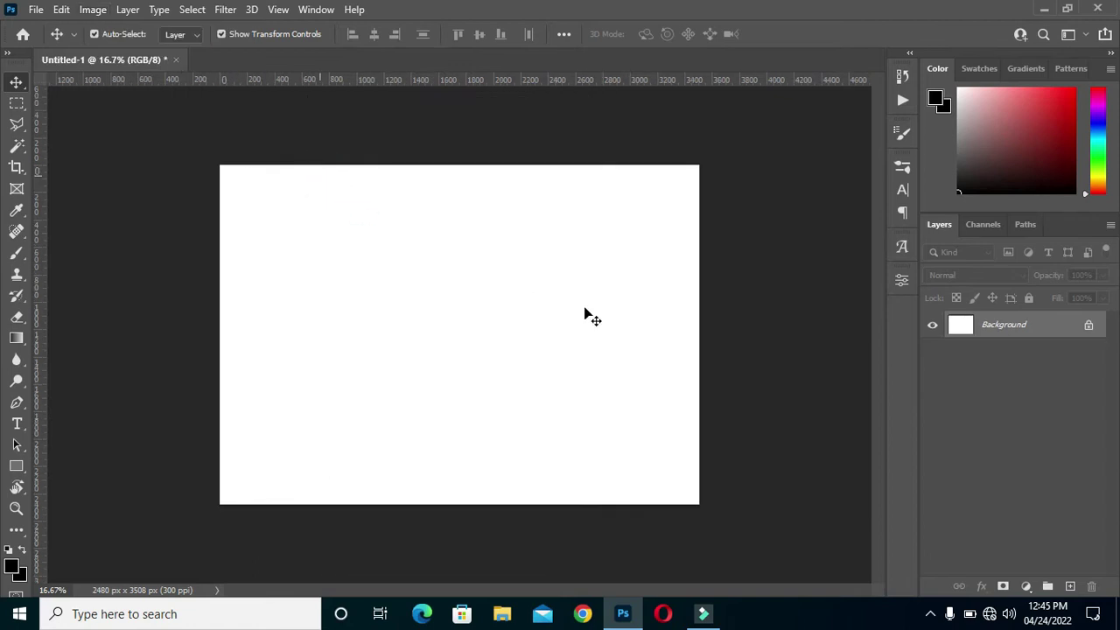
pyautogui.hotkey('ctrl', '0')
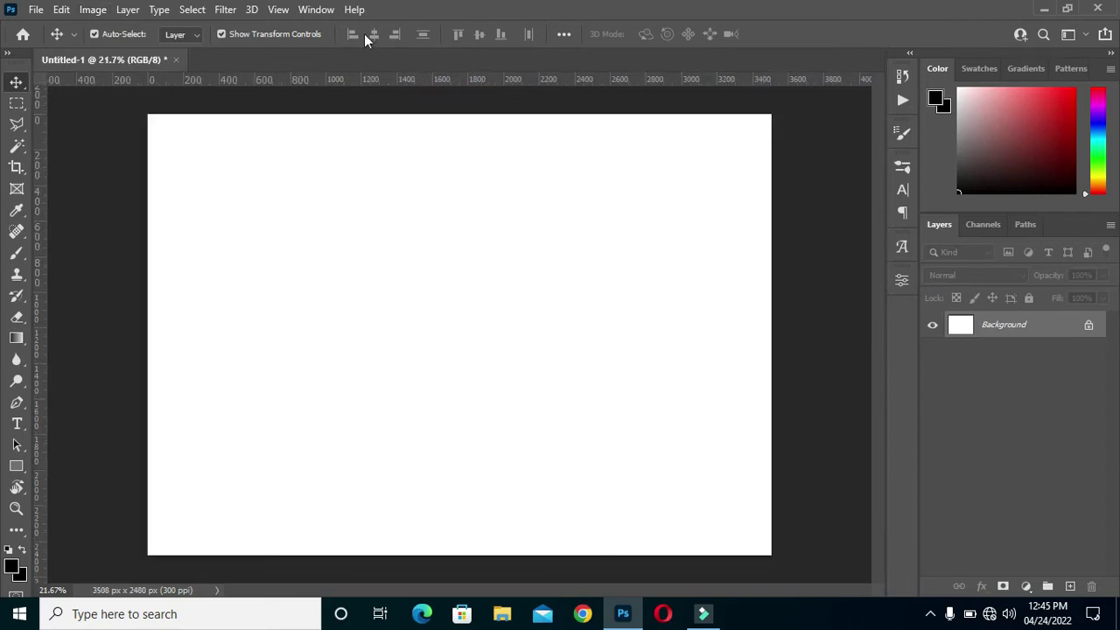
# Step: Add two vertical guides to the canvas, one at 50% and one at 45% of the width
pyautogui.click(283, 14)
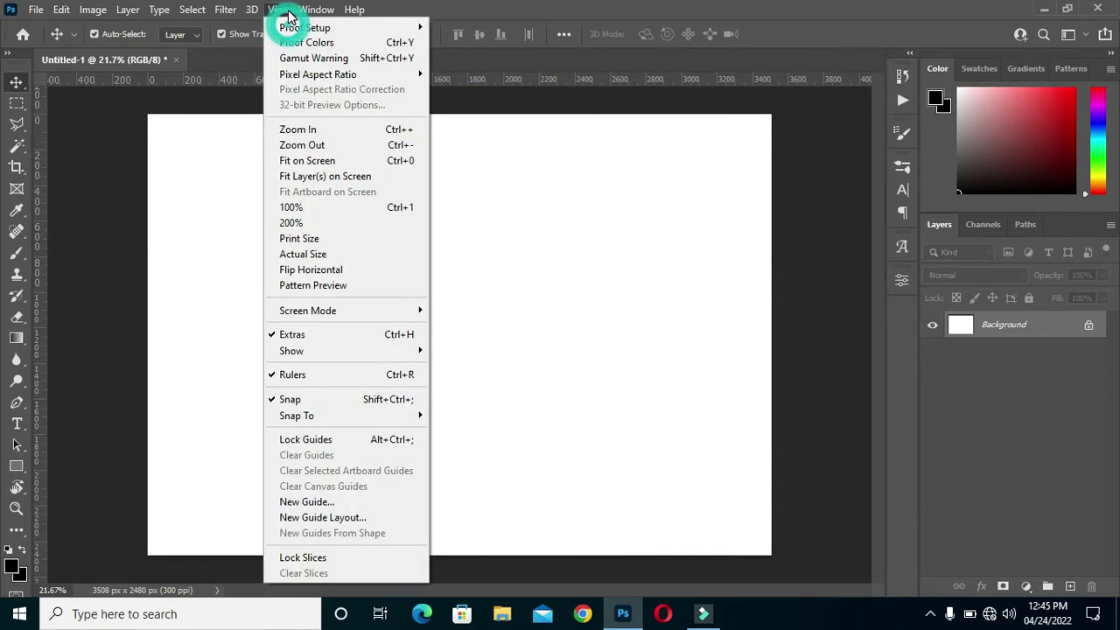
pyautogui.click(288, 500)
pyautogui.write('50')
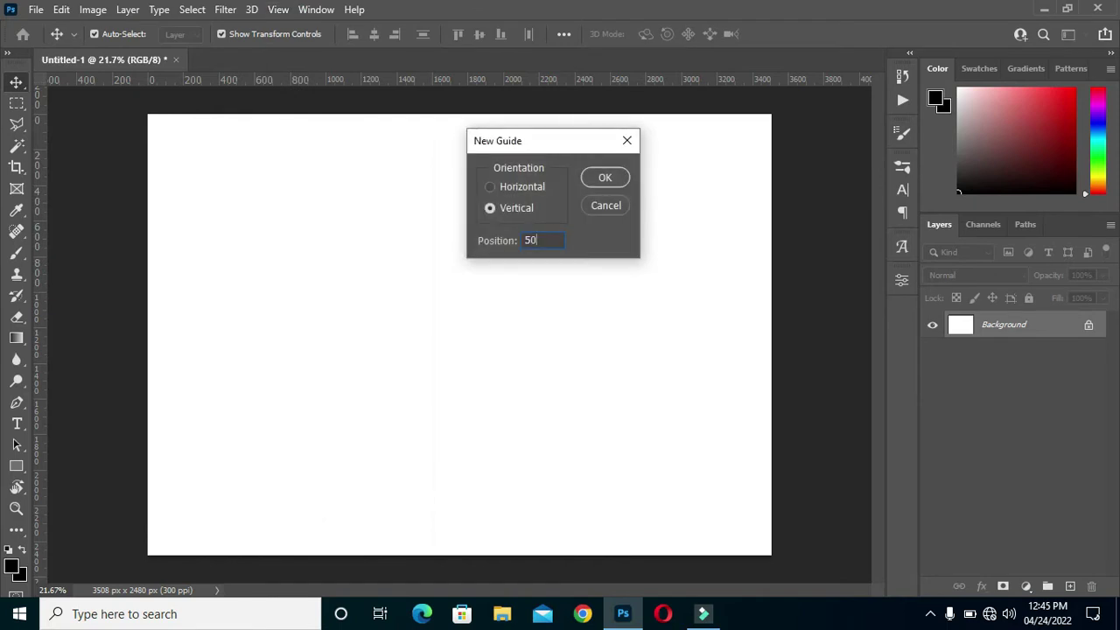
pyautogui.press('Return')
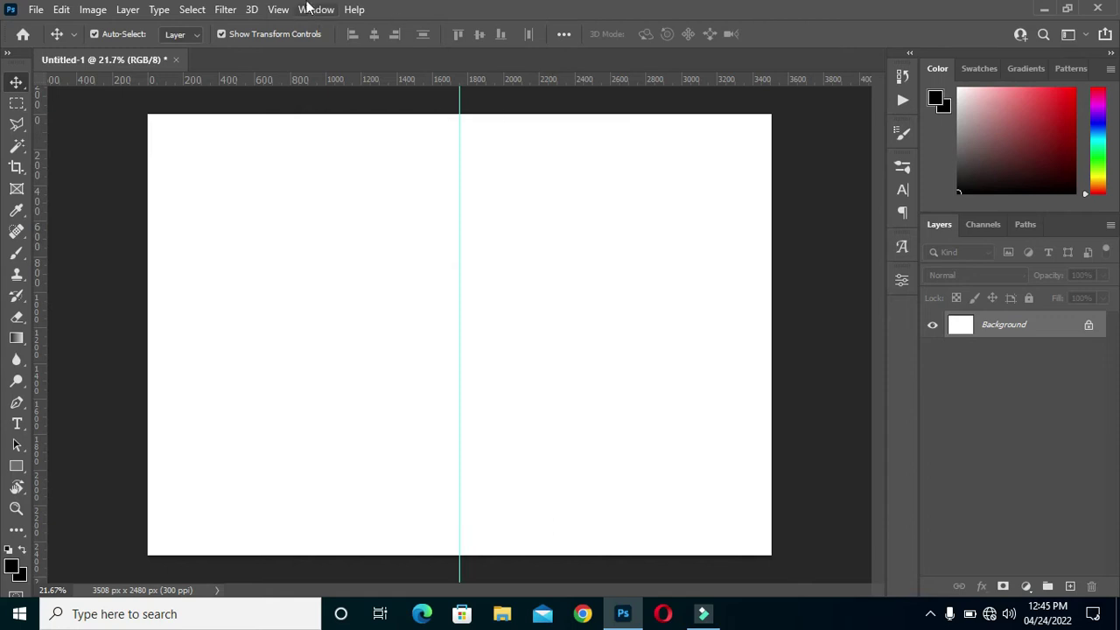
pyautogui.click(279, 10)
pyautogui.click(306, 501)
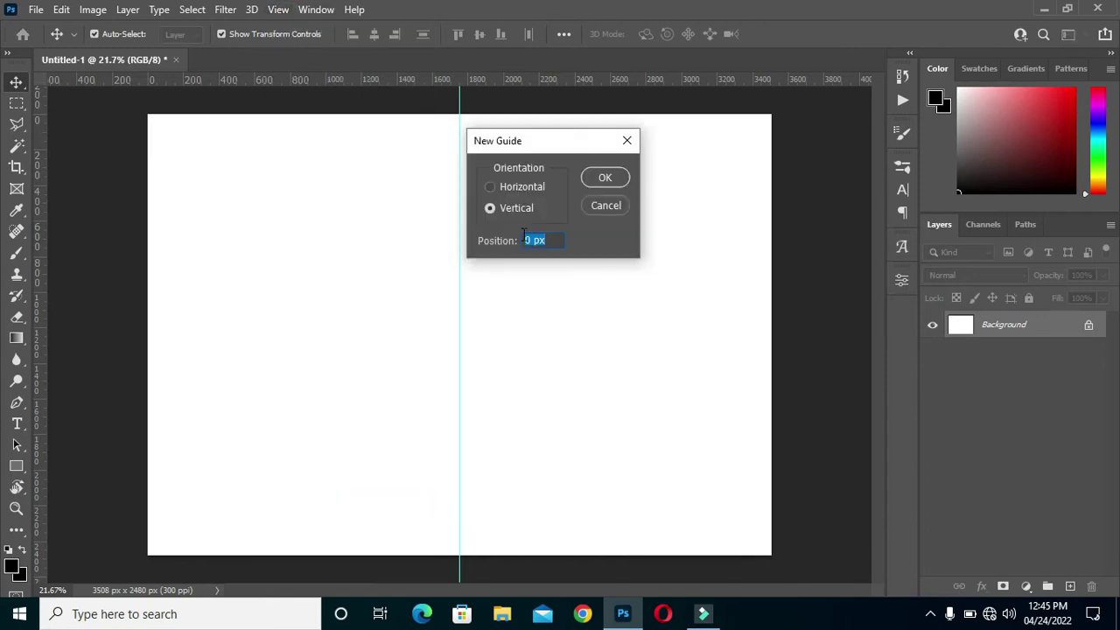
pyautogui.write('45')
pyautogui.press('Return')
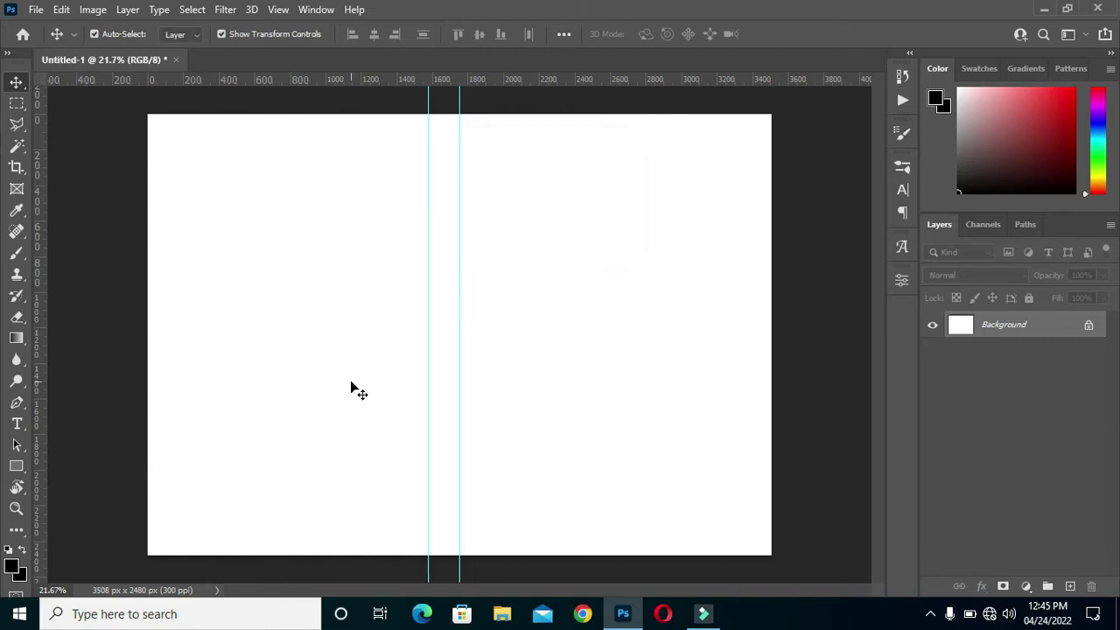
# Step: Add two more vertical guides, one at 5% and one at 55% of the canvas width
pyautogui.click(285, 11)
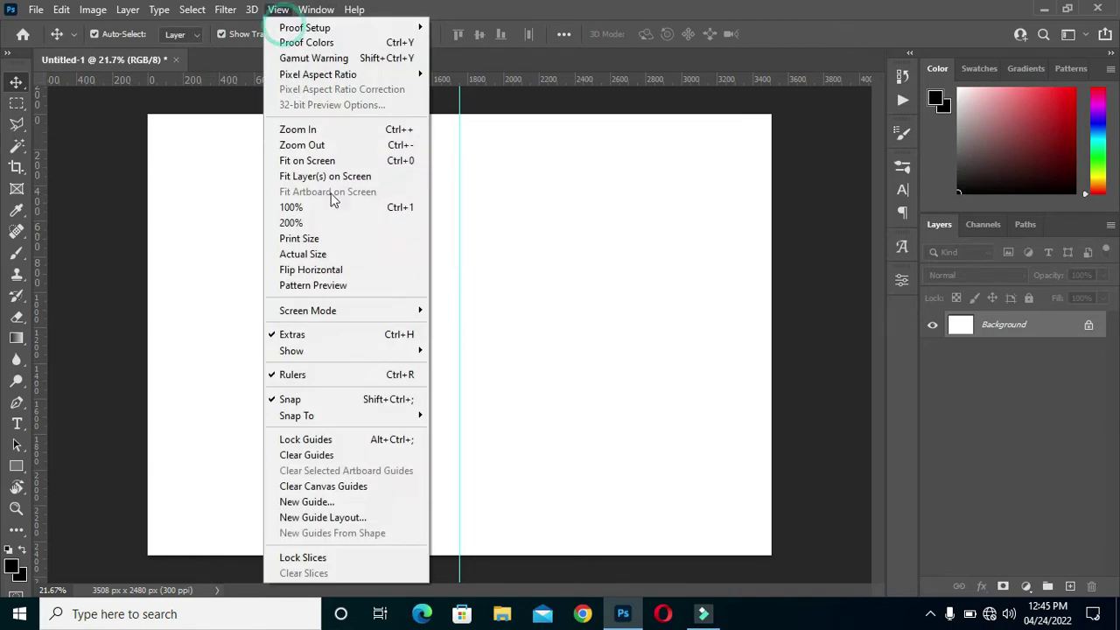
pyautogui.click(306, 502)
pyautogui.write('5')
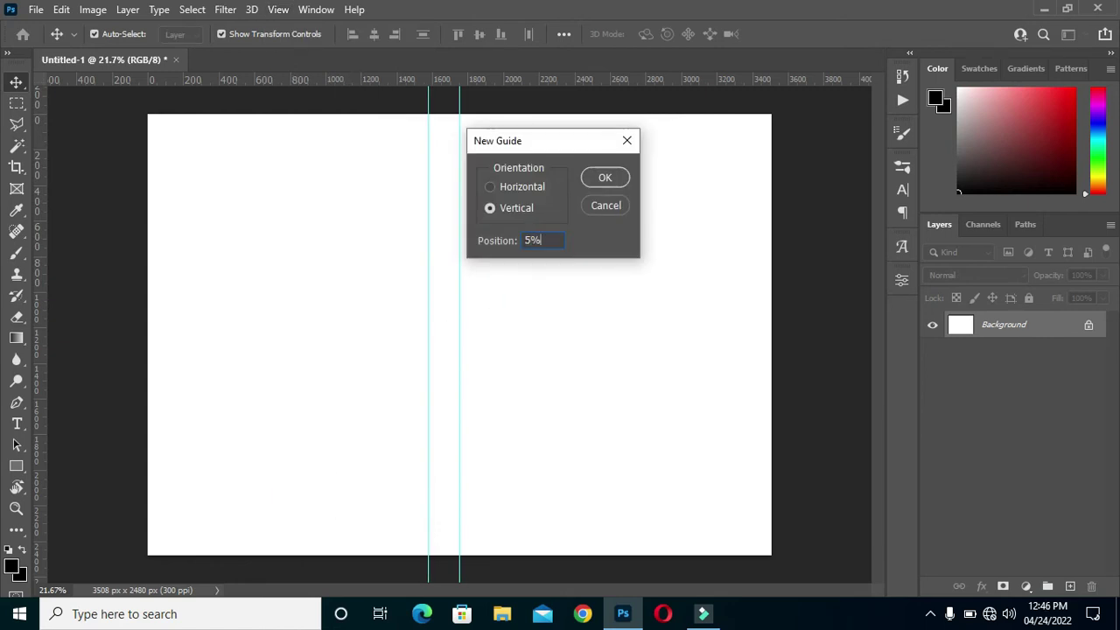
pyautogui.press('Return')
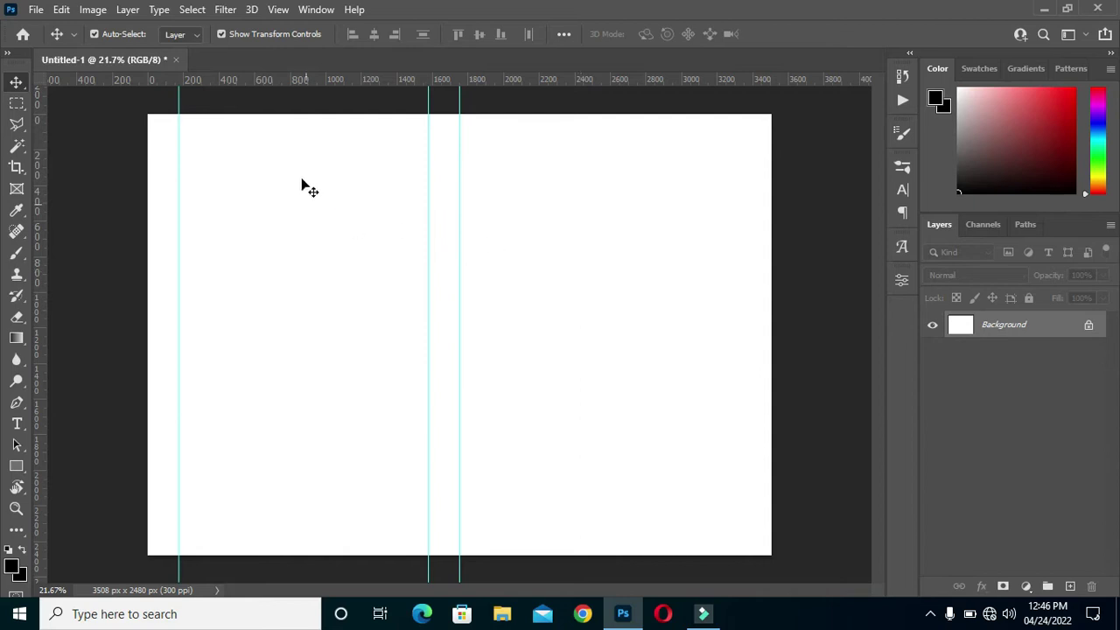
pyautogui.click(280, 9)
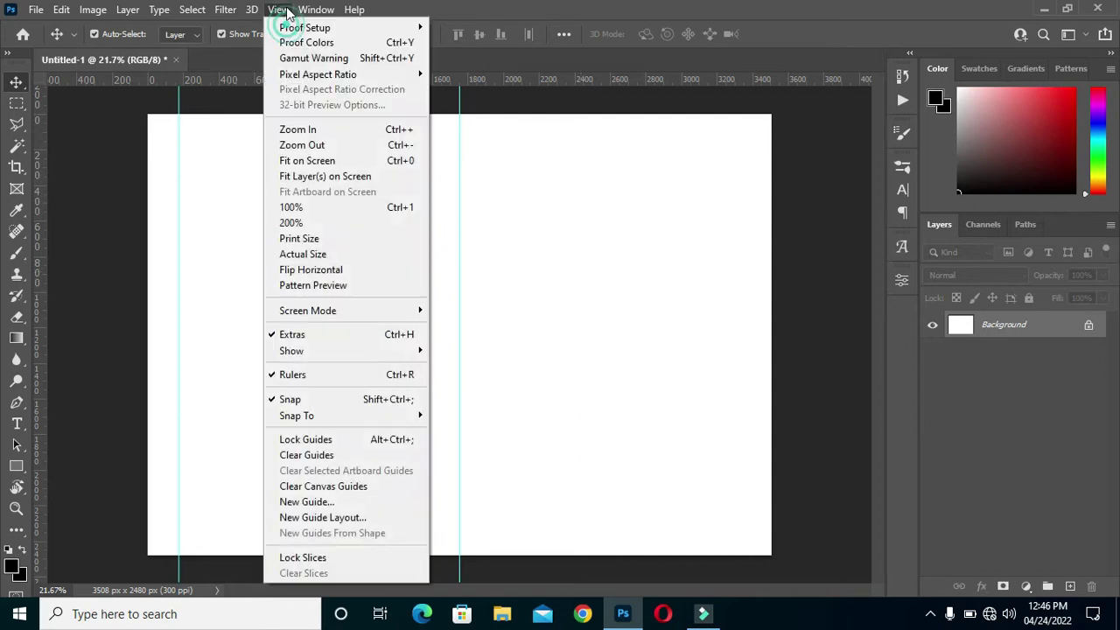
pyautogui.click(312, 502)
pyautogui.write('55')
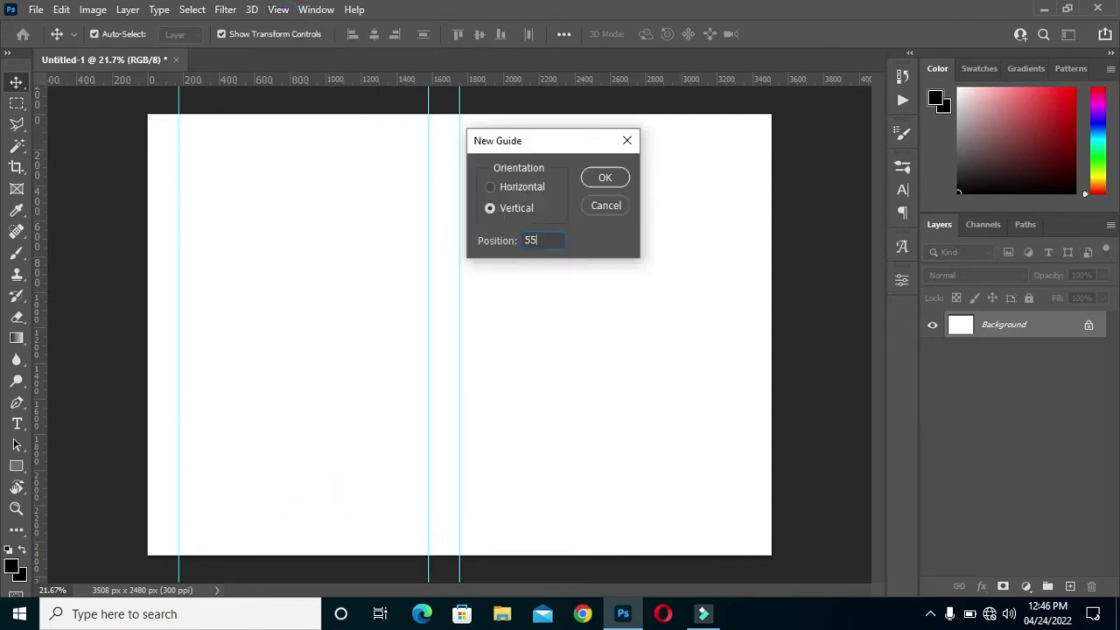
pyautogui.write('%')
pyautogui.press('Return')
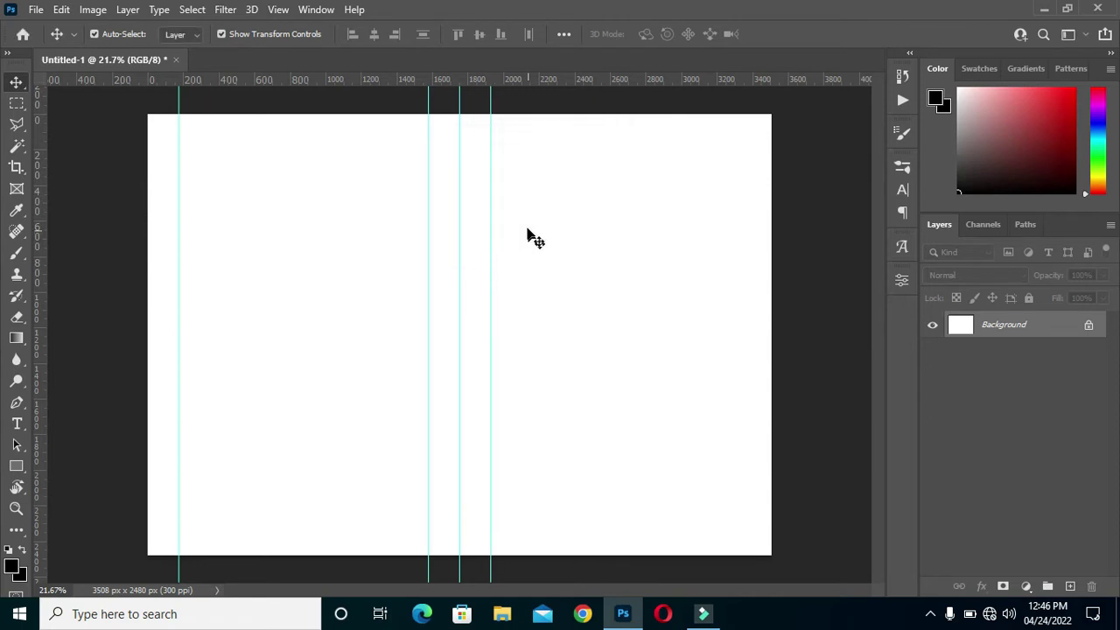
# Step: Add a vertical guide at 95% of the canvas width
pyautogui.click(278, 9)
pyautogui.click(305, 506)
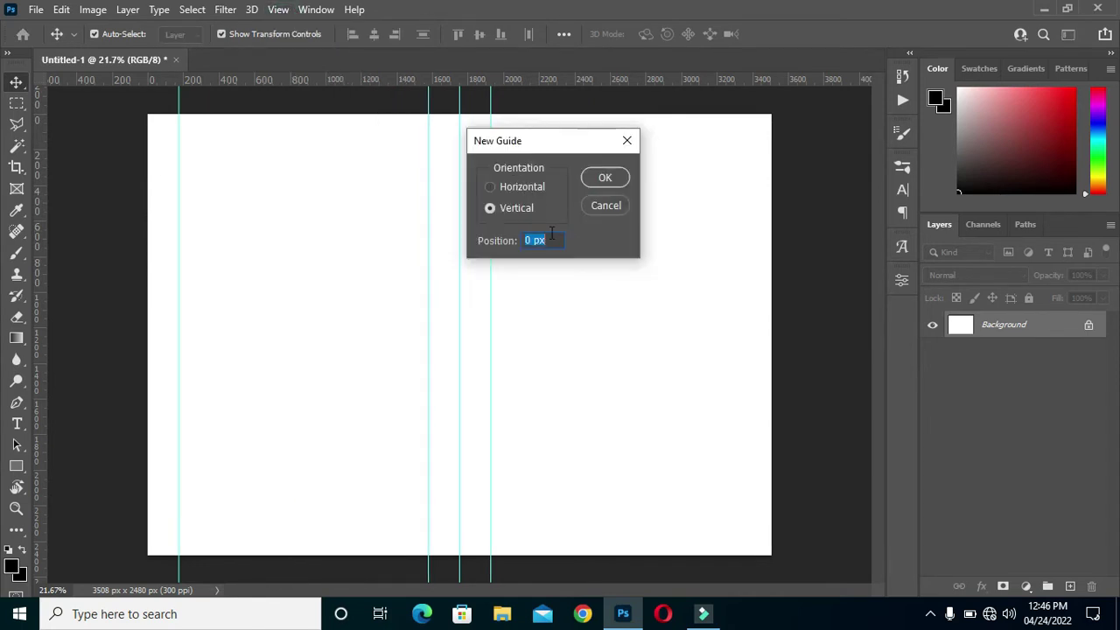
pyautogui.write('95%')
pyautogui.press('Return')
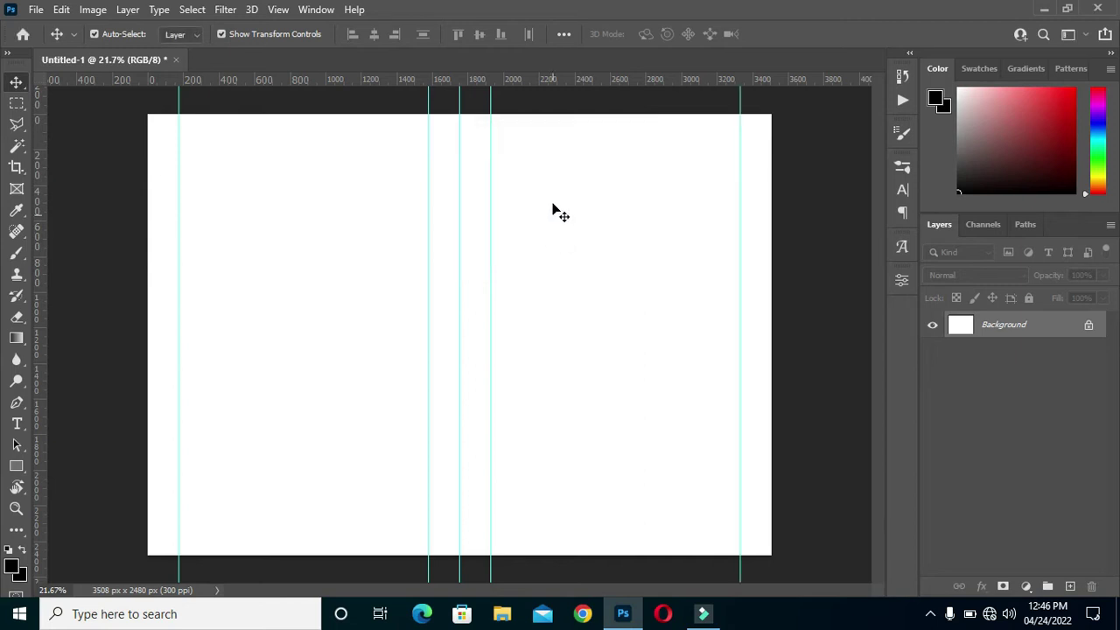
# Step: Add two horizontal guides to the canvas, one at 5% and one at 95% of the height
pyautogui.click(226, 10)
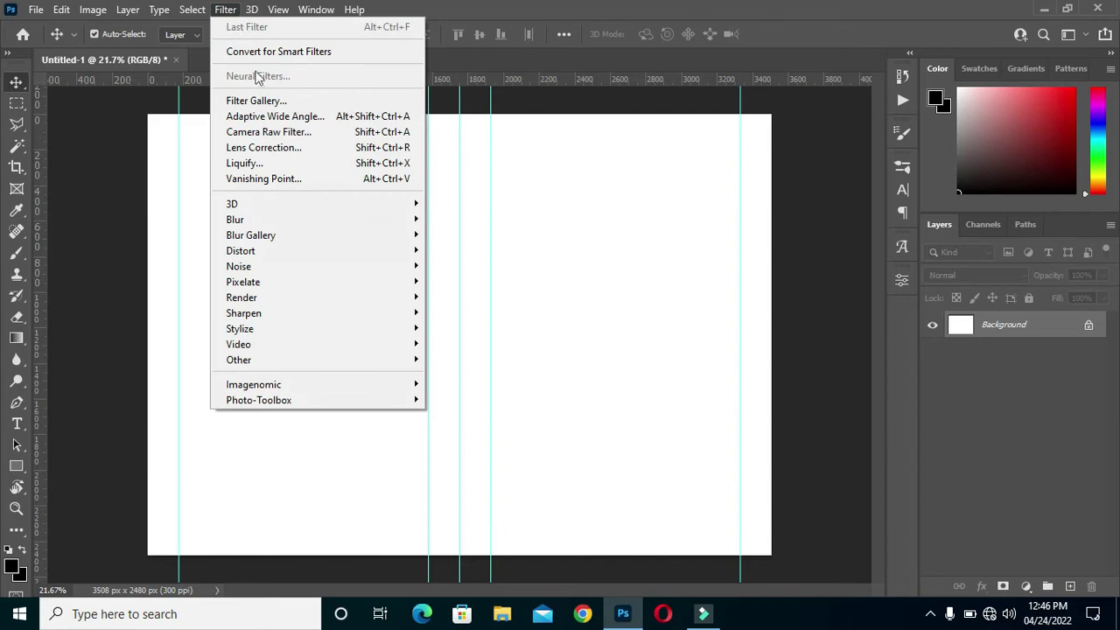
pyautogui.moveTo(279, 10)
pyautogui.click(322, 505)
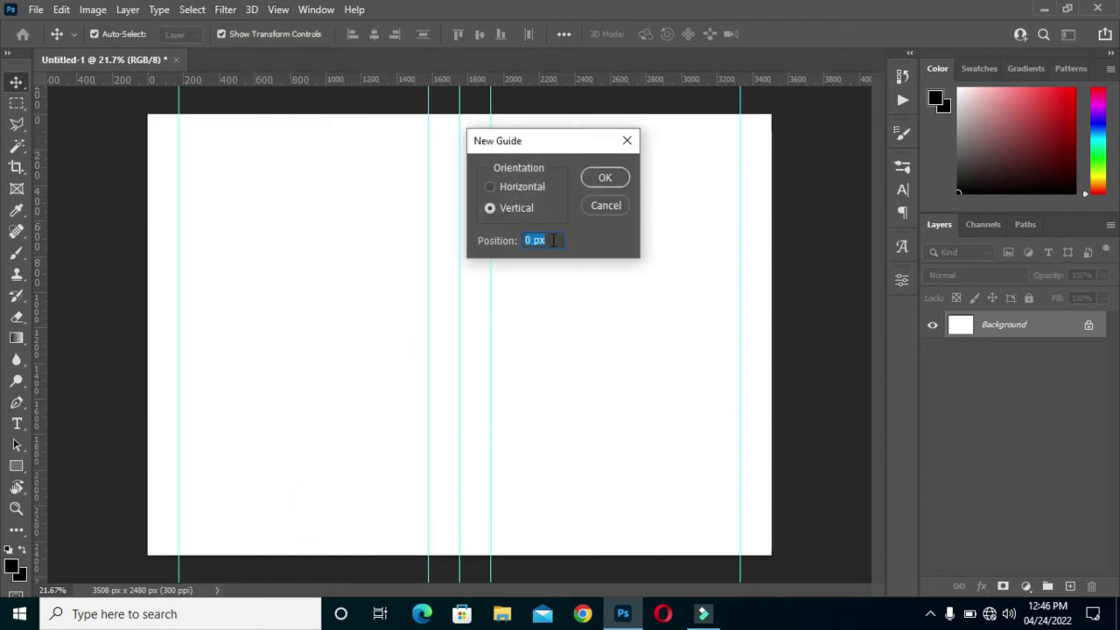
pyautogui.click(488, 187)
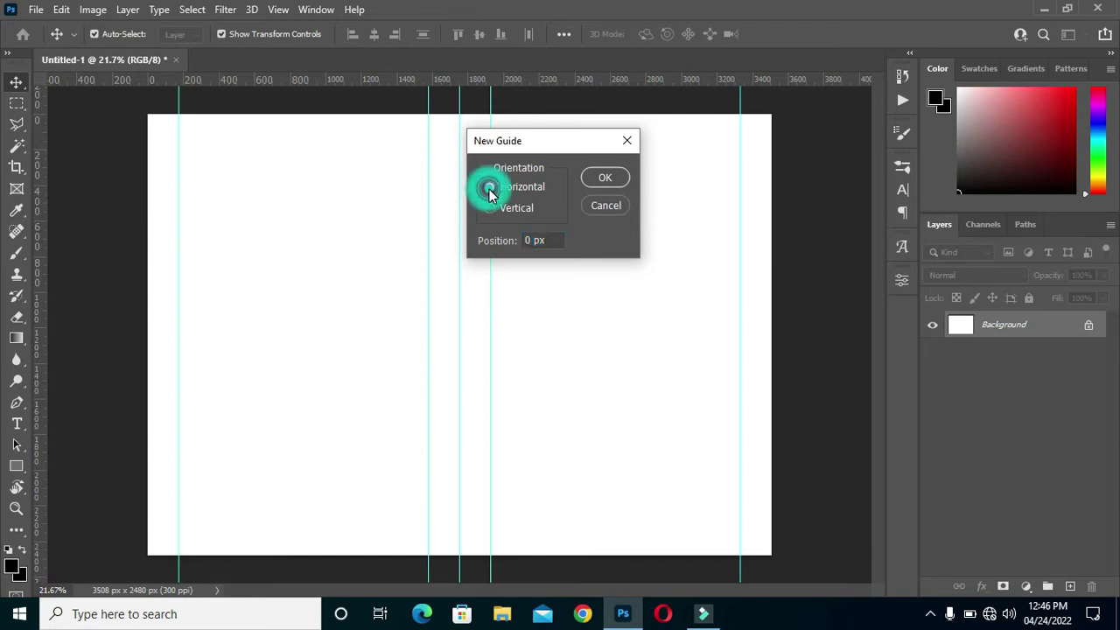
pyautogui.click(543, 240)
pyautogui.write('5')
pyautogui.press('Return')
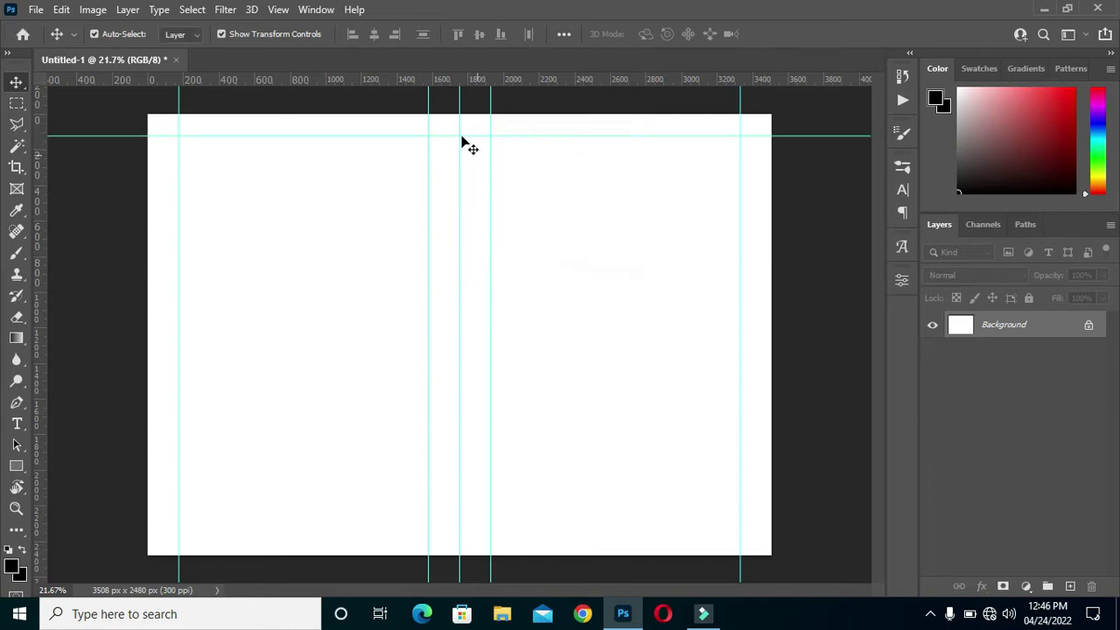
pyautogui.click(278, 10)
pyautogui.click(319, 504)
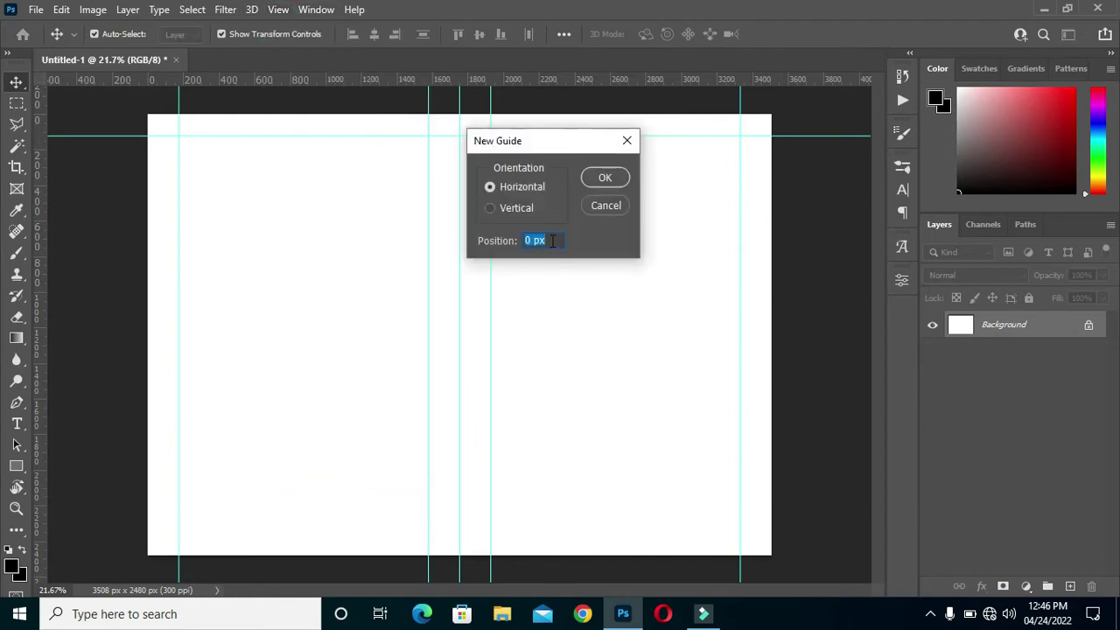
pyautogui.write('95')
pyautogui.press('Return')
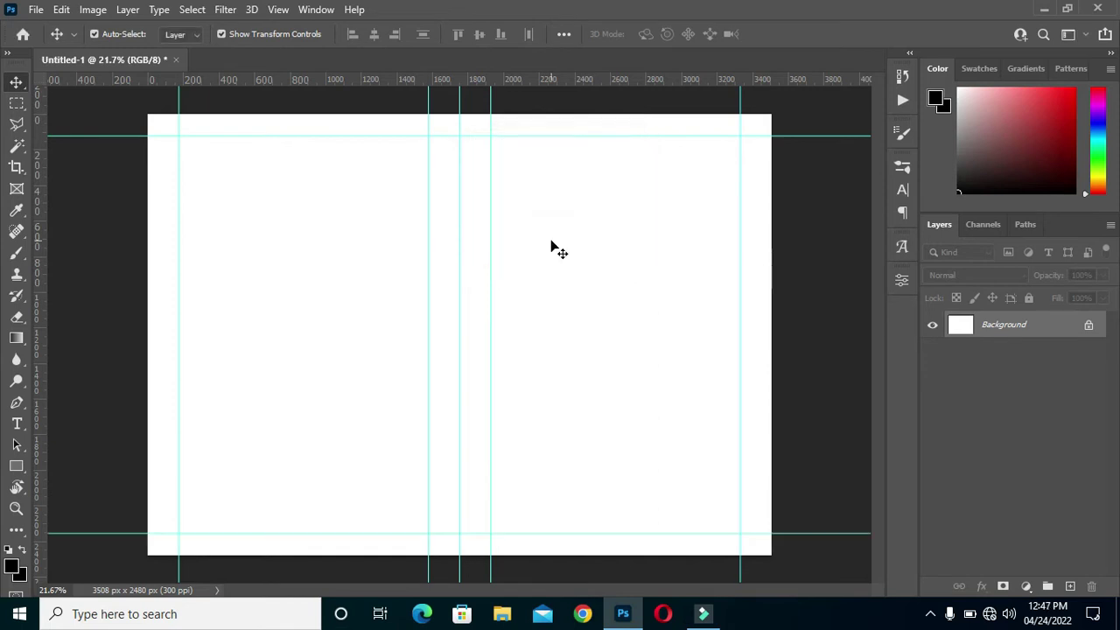
# Step: Place guides from the rulers along all four outer edges of the canvas
pyautogui.moveTo(440, 78); pyautogui.dragTo(431, 114)
pyautogui.moveTo(37, 237); pyautogui.dragTo(147, 235)
pyautogui.moveTo(345, 85); pyautogui.dragTo(396, 554)
pyautogui.moveTo(40, 354); pyautogui.dragTo(769, 390)
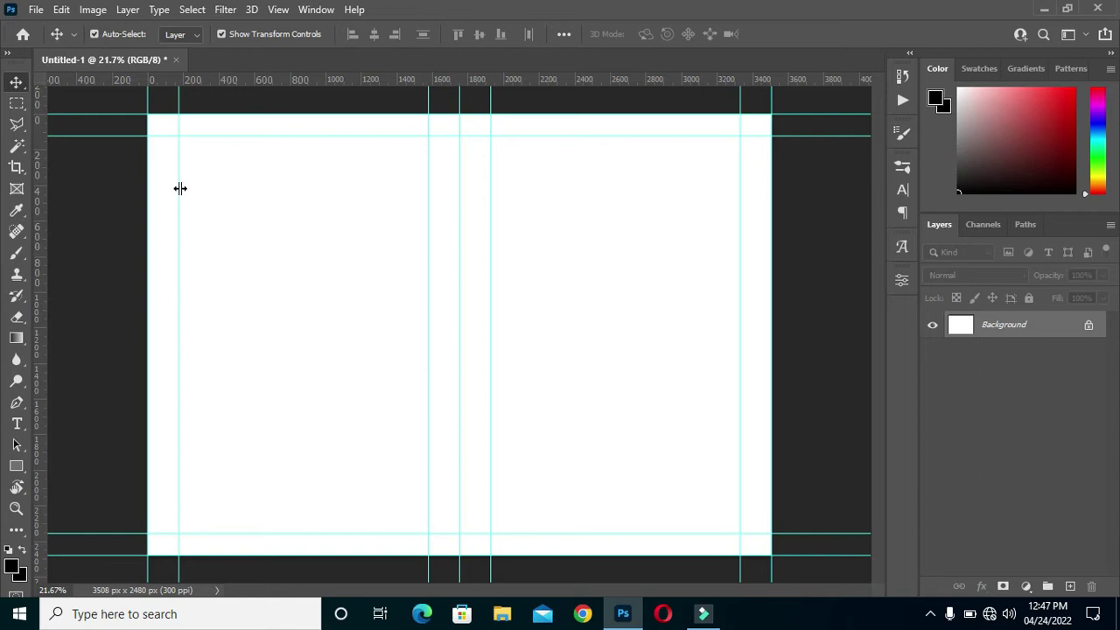
# Step: Draw a 1754 × 2480 px rectangle shape covering the right half of the canvas, from the centre guide to the edge
pyautogui.click(15, 468)
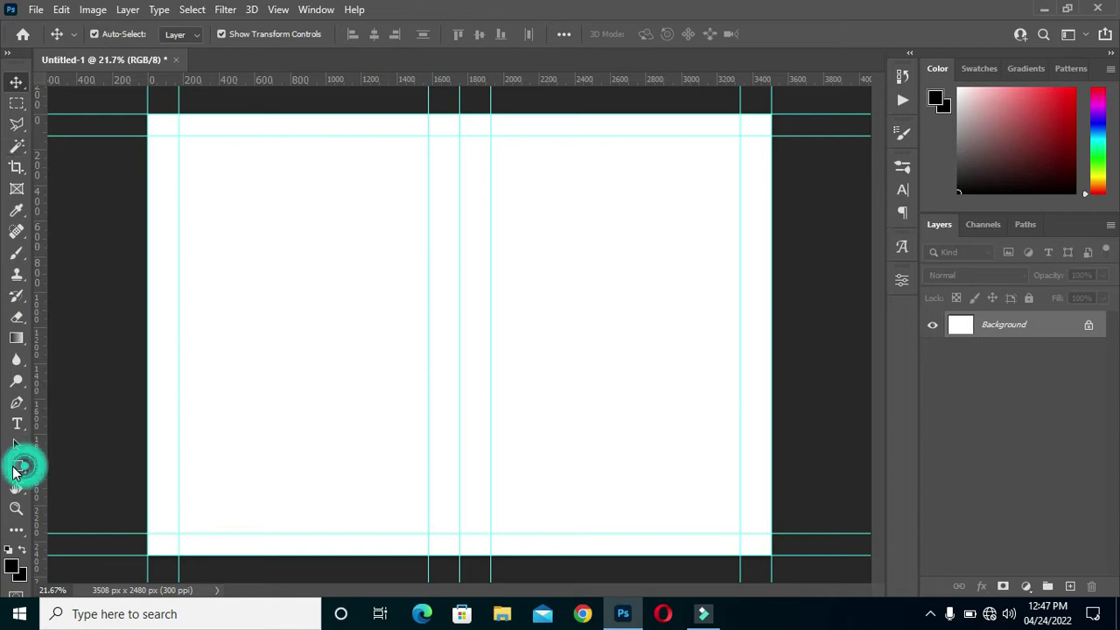
pyautogui.click(79, 473)
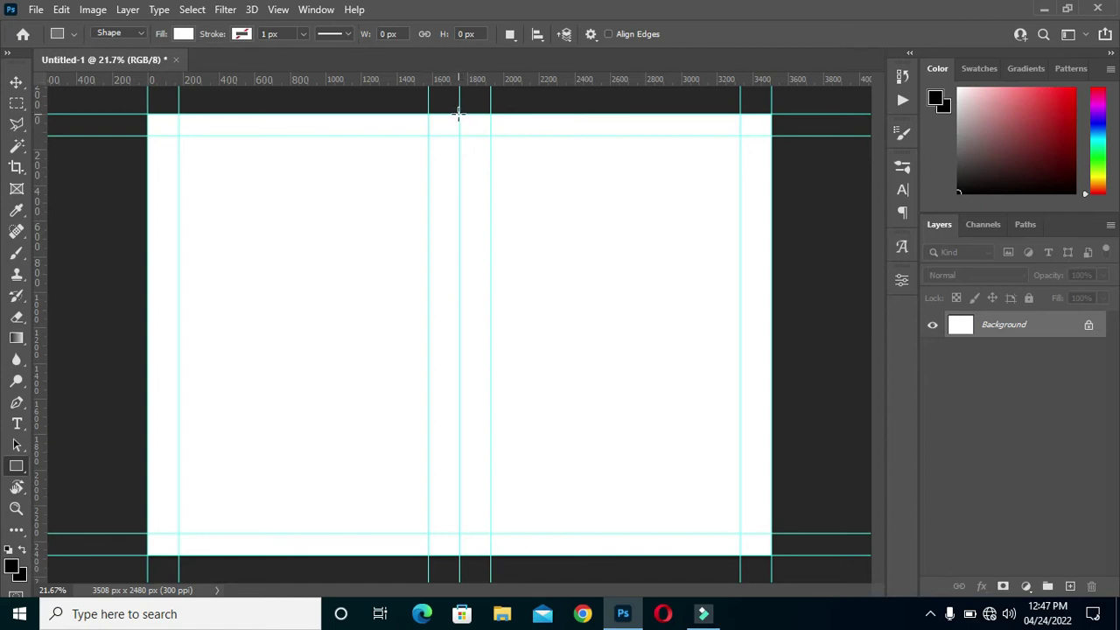
pyautogui.moveTo(459, 112); pyautogui.dragTo(774, 551)
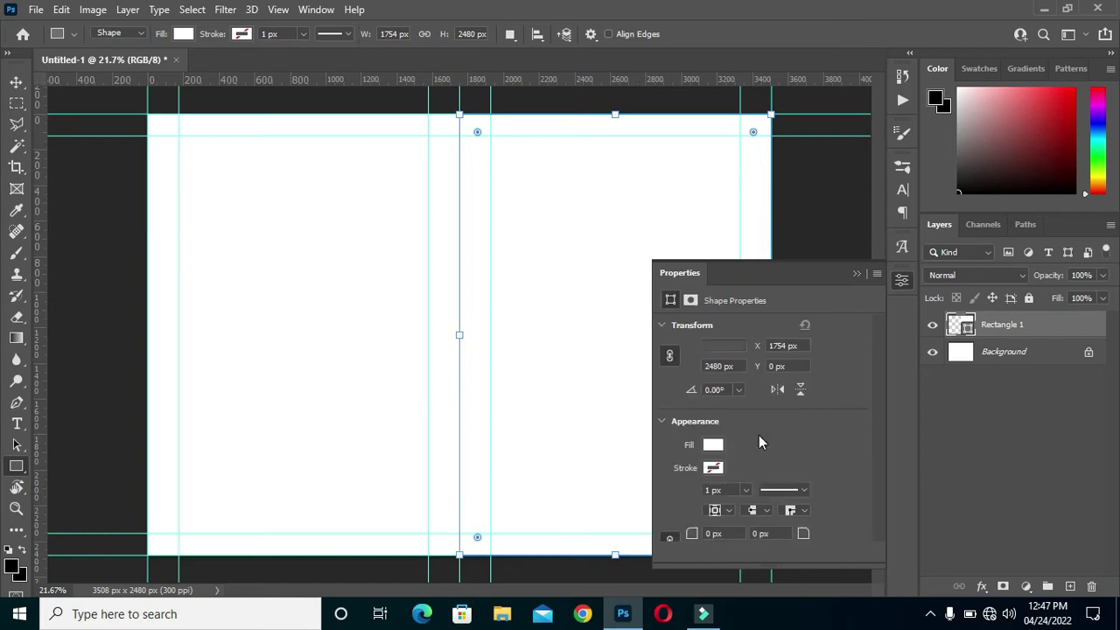
# Step: Fill the rectangle on the right half with the dark maroon from the recently used colors
pyautogui.click(713, 447)
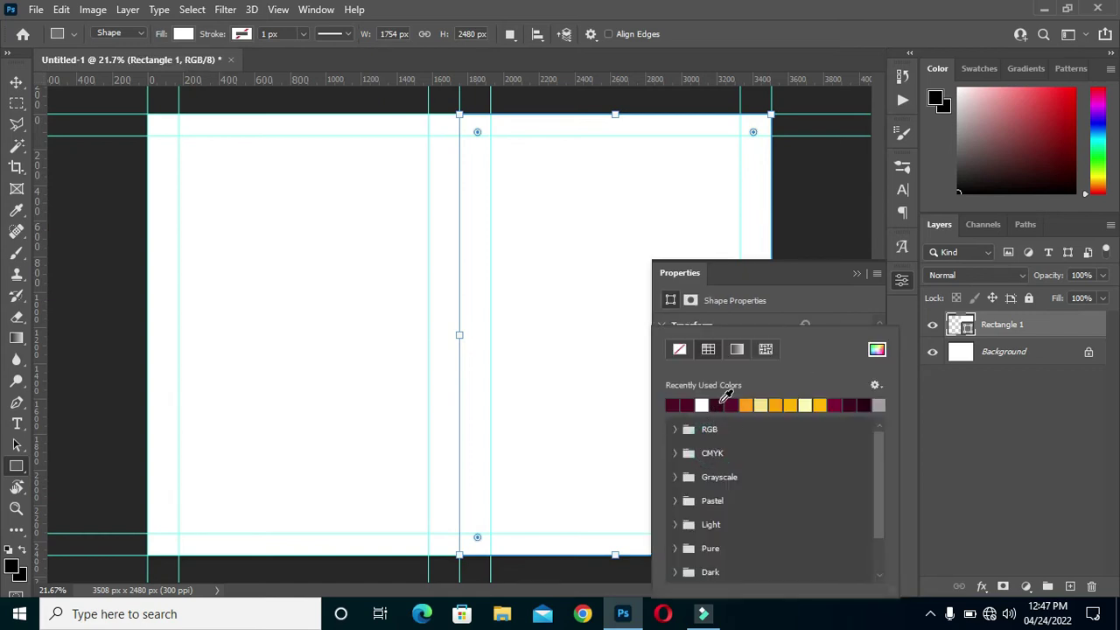
pyautogui.click(722, 403)
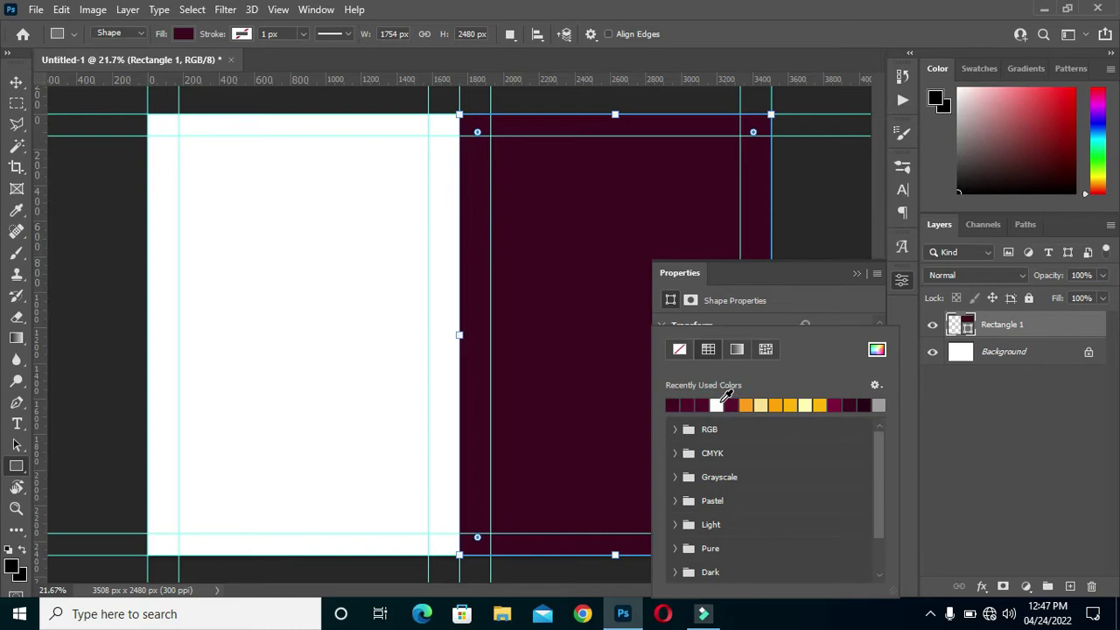
pyautogui.click(861, 272)
pyautogui.click(858, 273)
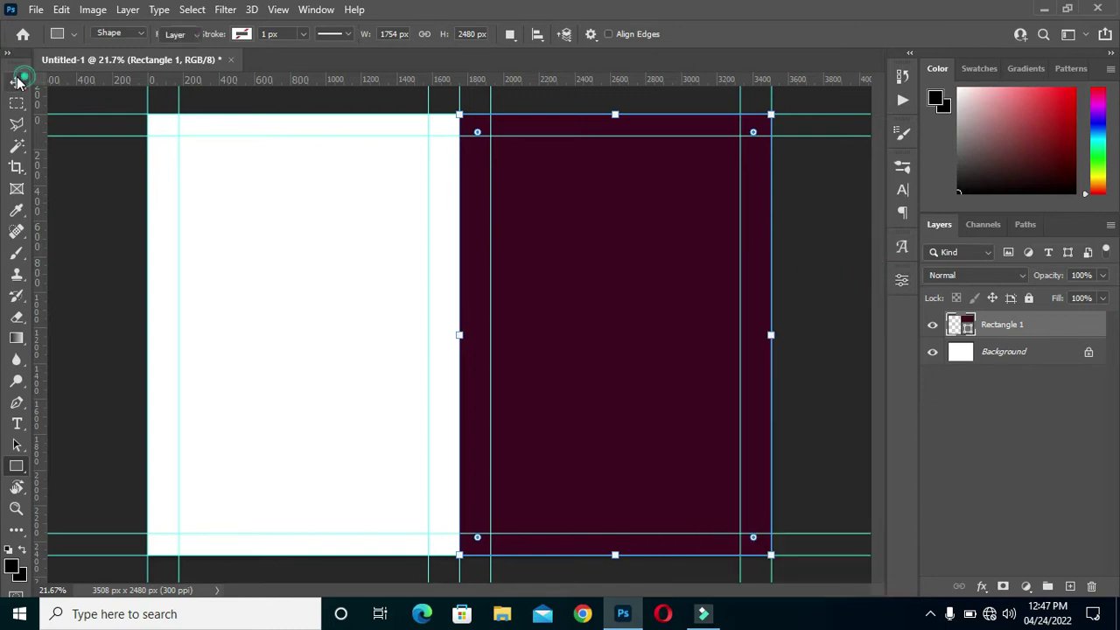
pyautogui.click(16, 78)
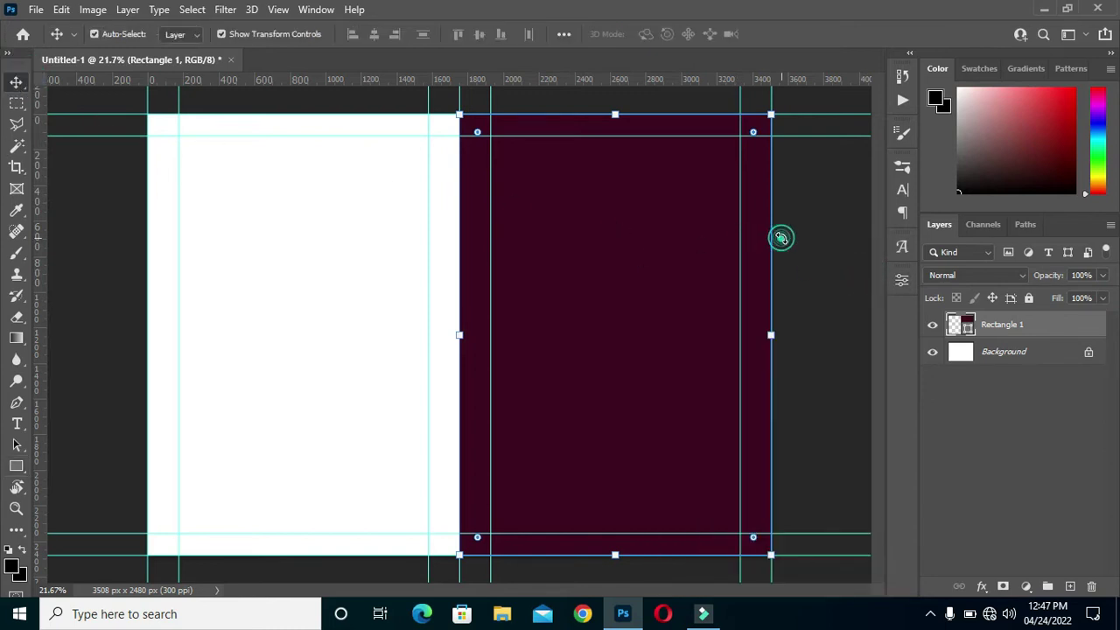
pyautogui.hotkey('ctrl', 't')
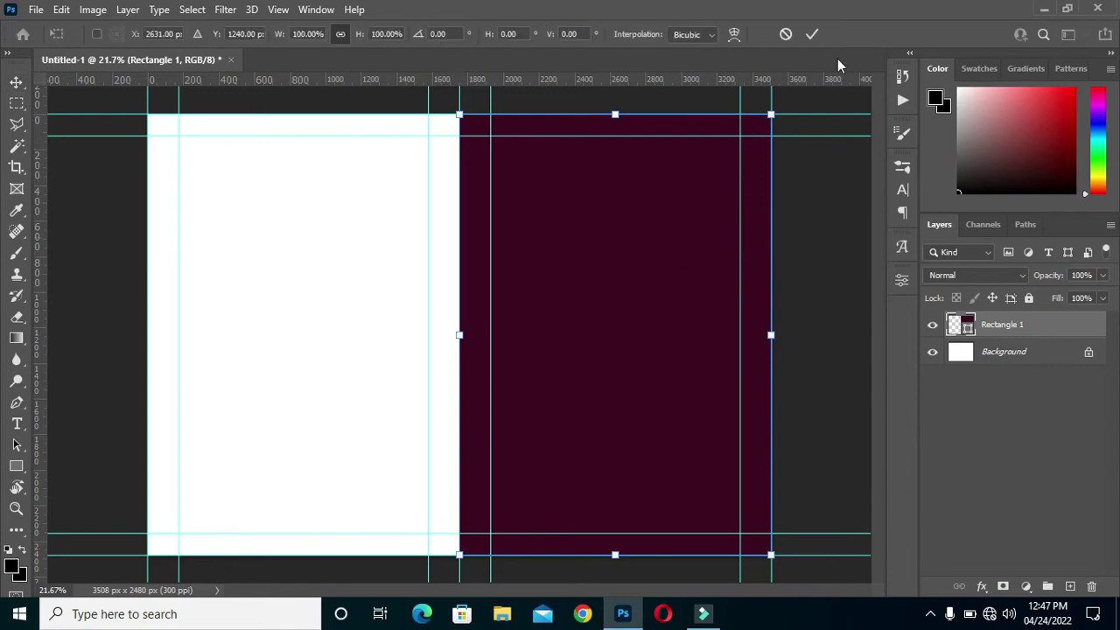
pyautogui.click(812, 34)
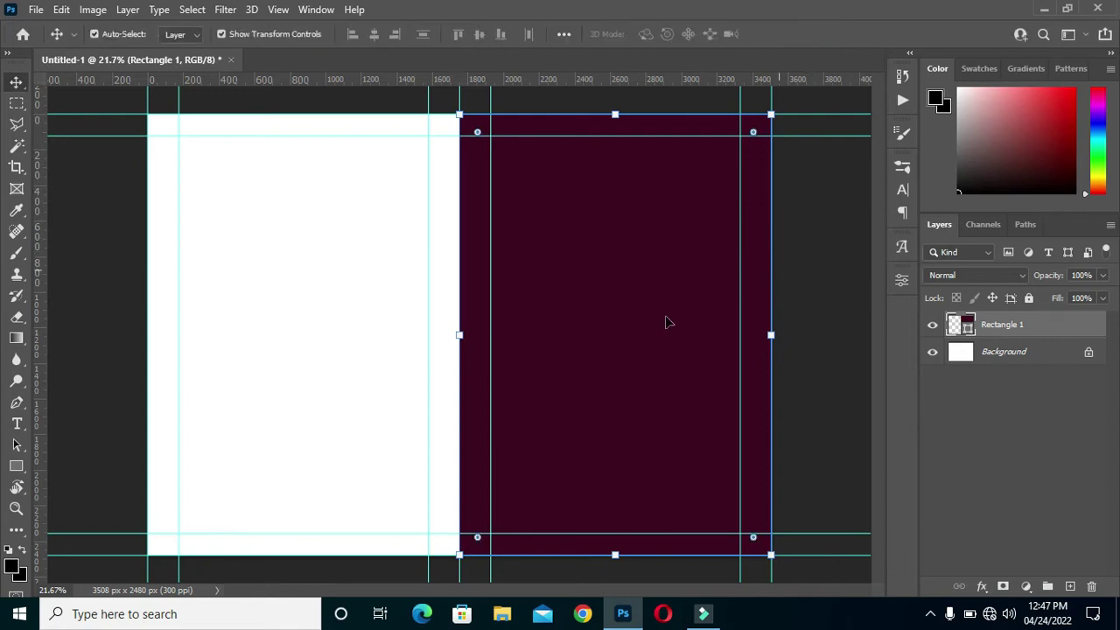
# Step: Draw a circle about 972 px wide with the Ellipse tool on the upper part of the maroon rectangle
pyautogui.scroll(2, 648, 313)
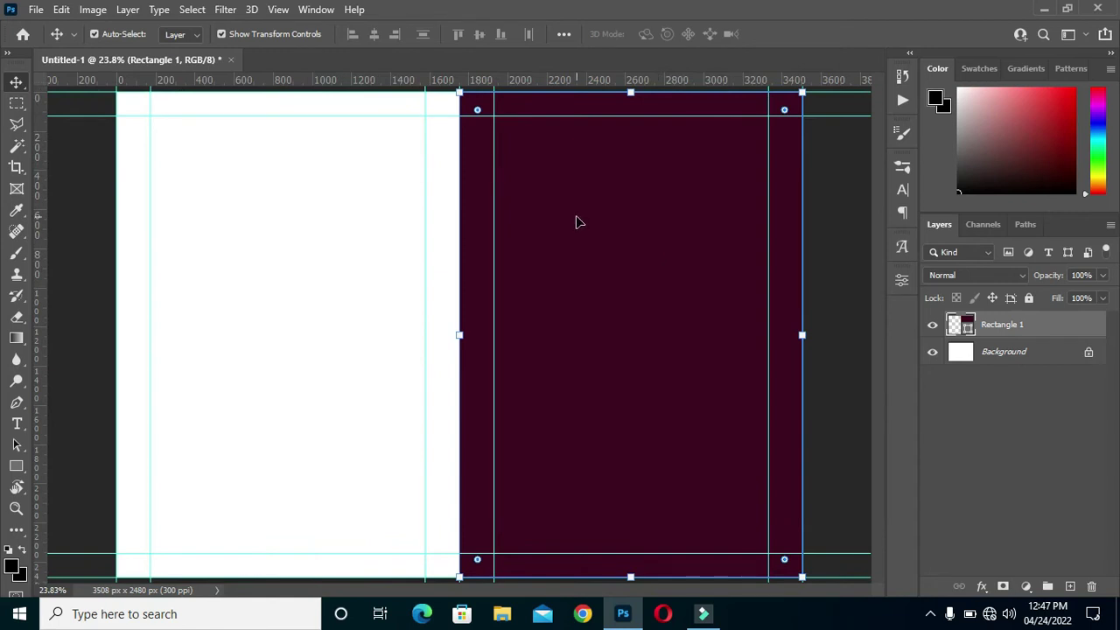
pyautogui.press('u')
pyautogui.click(16, 465)
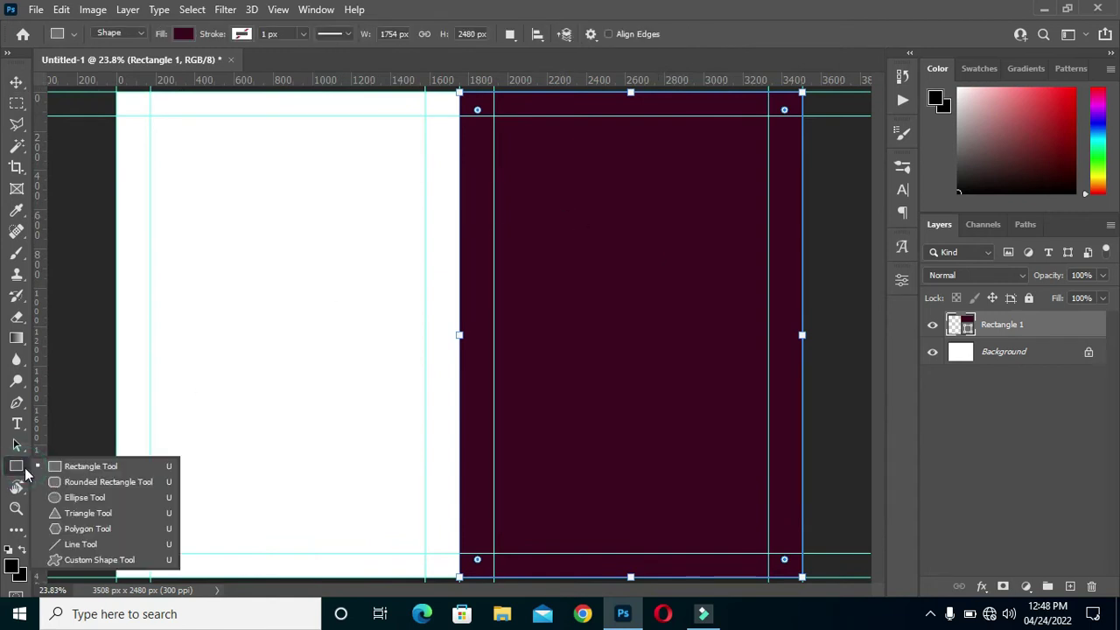
pyautogui.click(96, 499)
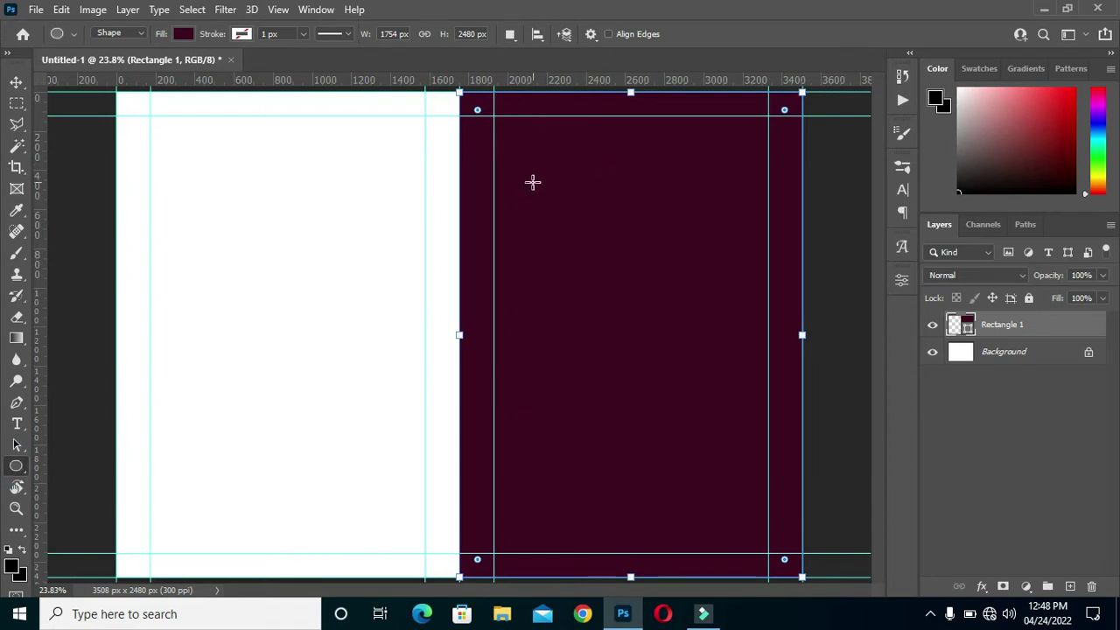
pyautogui.moveTo(531, 178); pyautogui.dragTo(716, 511)
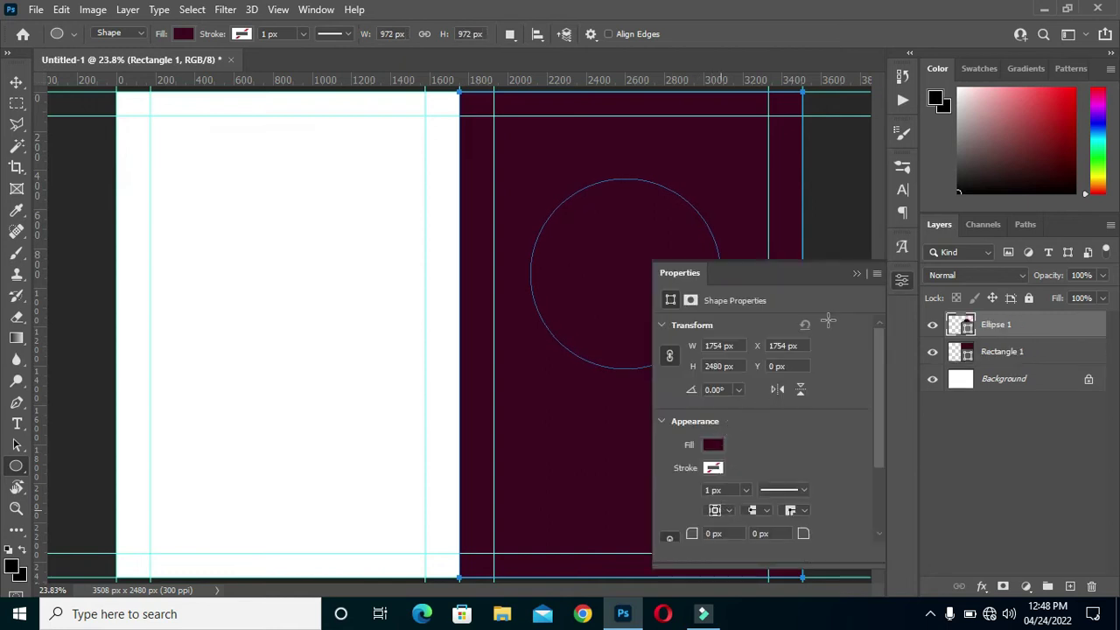
pyautogui.click(857, 274)
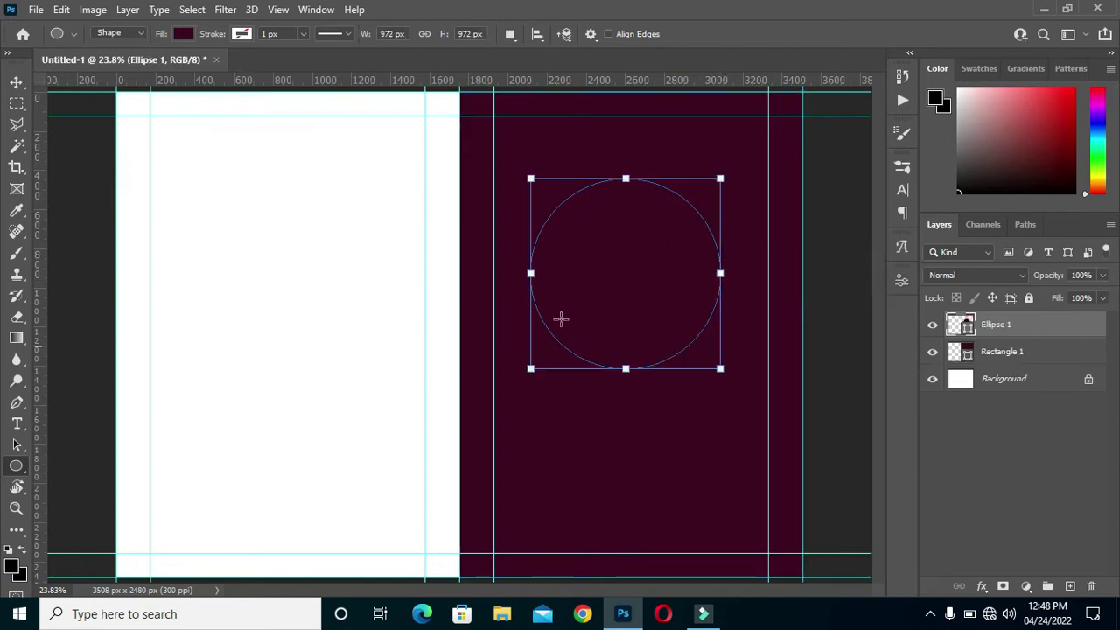
# Step: Move the circle up the maroon page, scale it down to about 858 px, and centre it horizontally between the margin guides
pyautogui.click(16, 82)
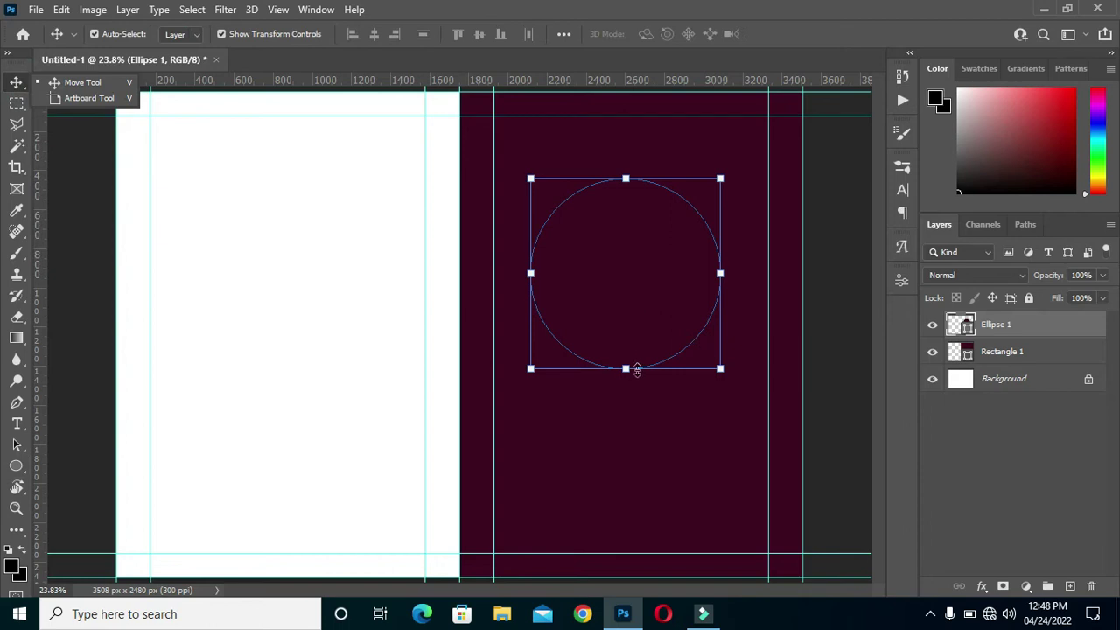
pyautogui.scroll(3, 765, 205)
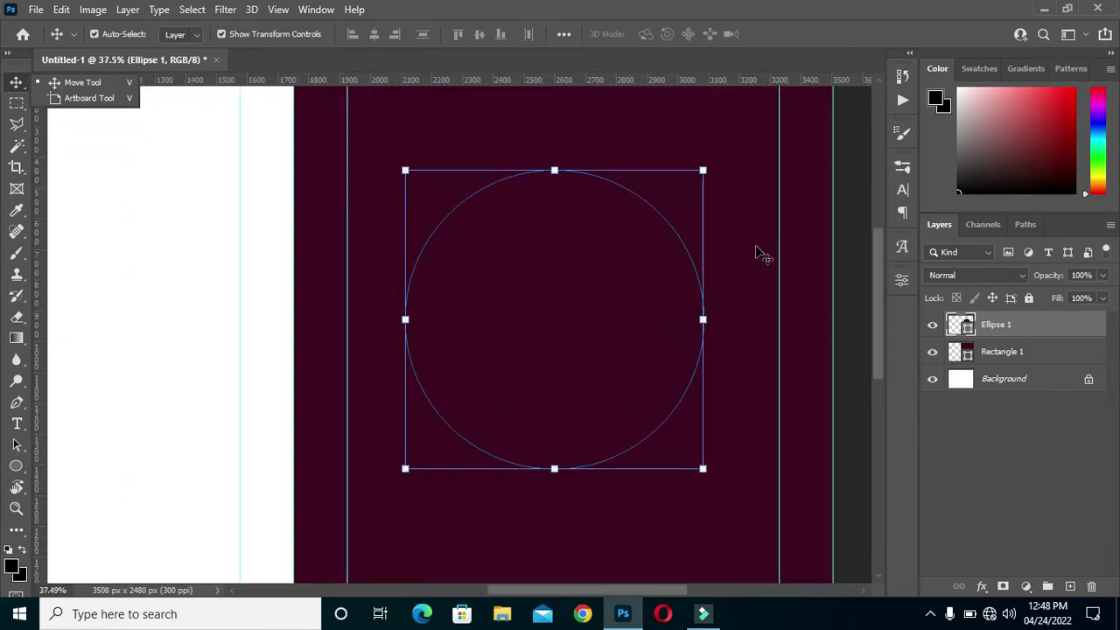
pyautogui.moveTo(566, 316); pyautogui.dragTo(567, 241)
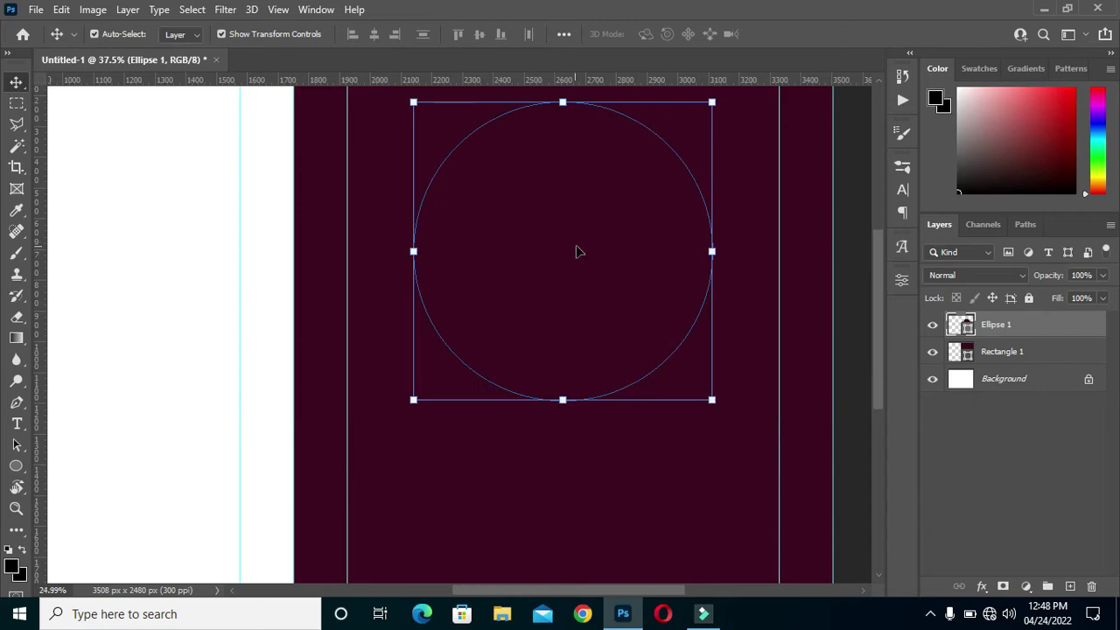
pyautogui.scroll(-3, 578, 249)
pyautogui.scroll(2, 590, 232)
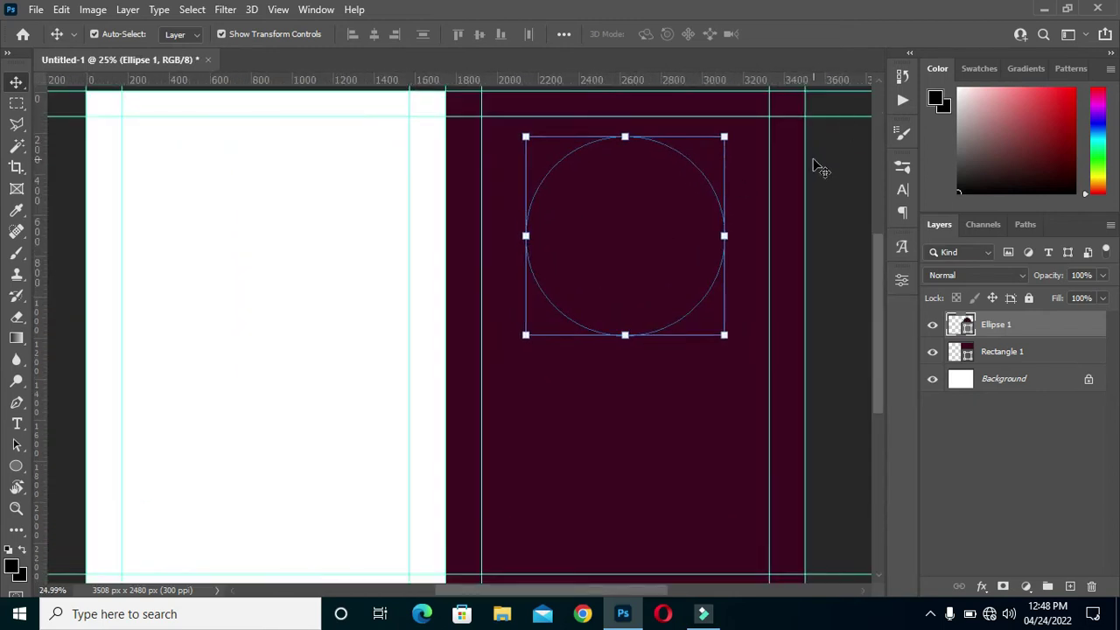
pyautogui.scroll(2, 767, 192)
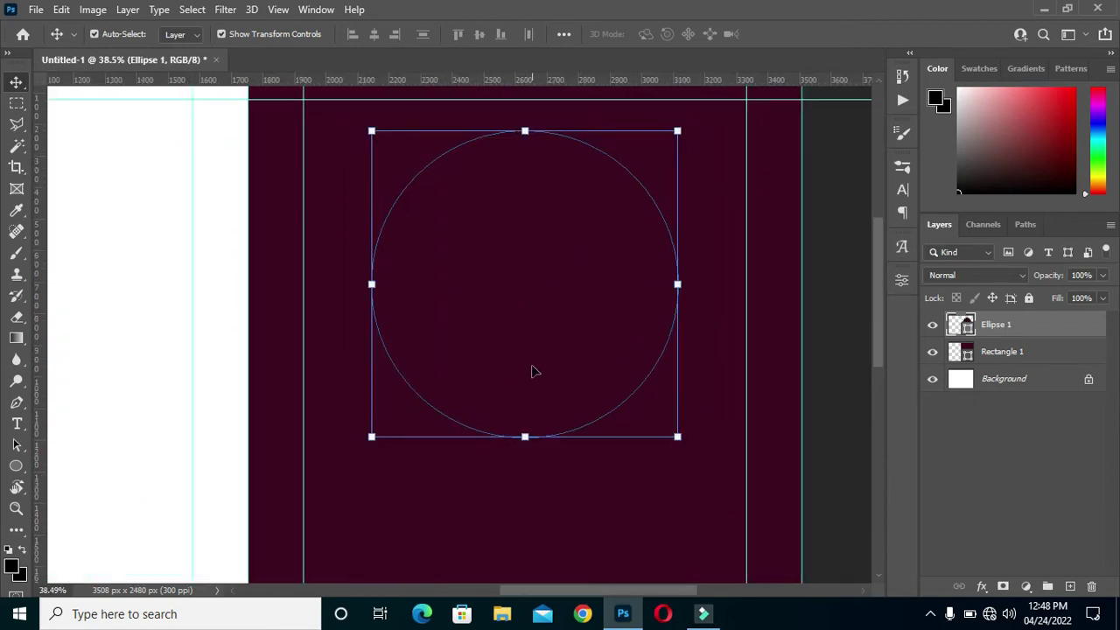
pyautogui.moveTo(526, 436); pyautogui.dragTo(522, 375)
pyautogui.moveTo(507, 260); pyautogui.dragTo(536, 261)
pyautogui.click(818, 35)
# Step: Give the circle a white stroke, 2 px wide, with the dashed line style
pyautogui.click(902, 280)
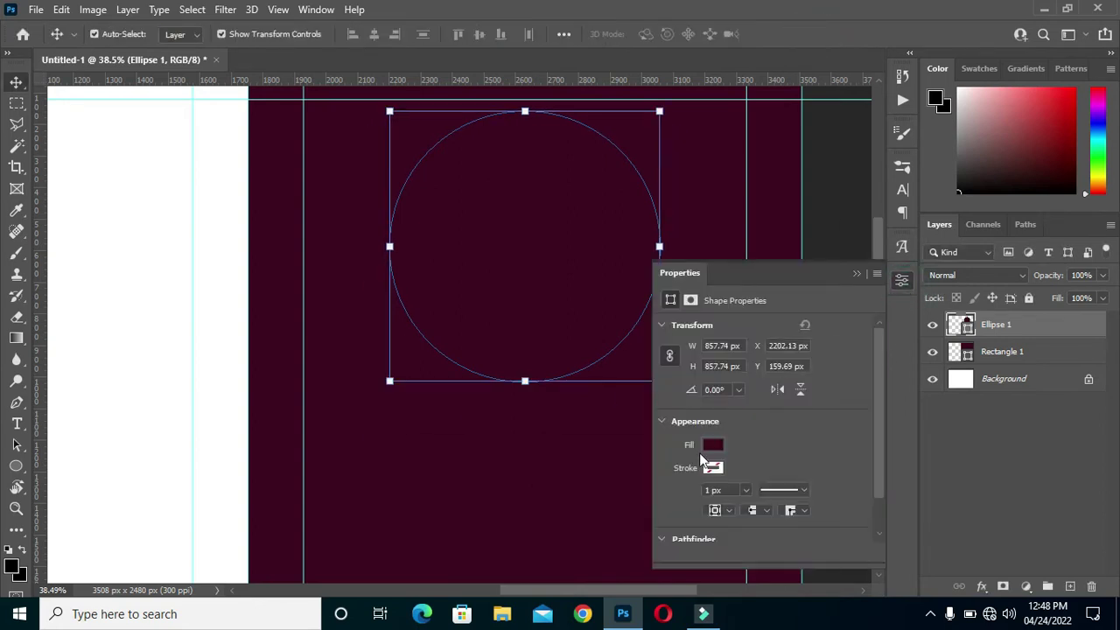
pyautogui.click(711, 468)
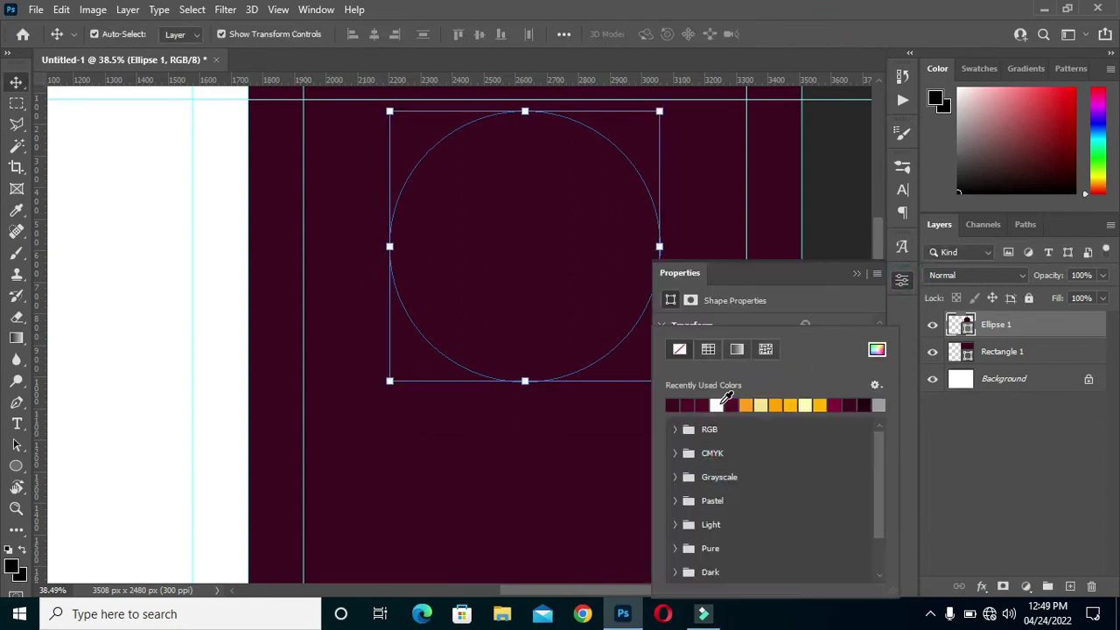
pyautogui.click(825, 292)
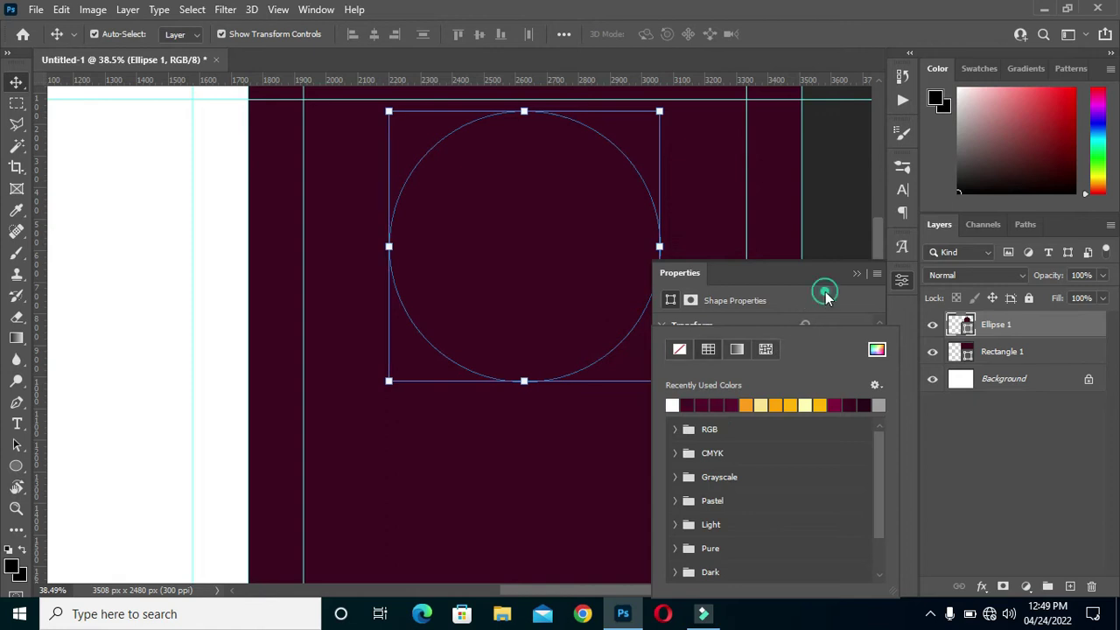
pyautogui.click(724, 491)
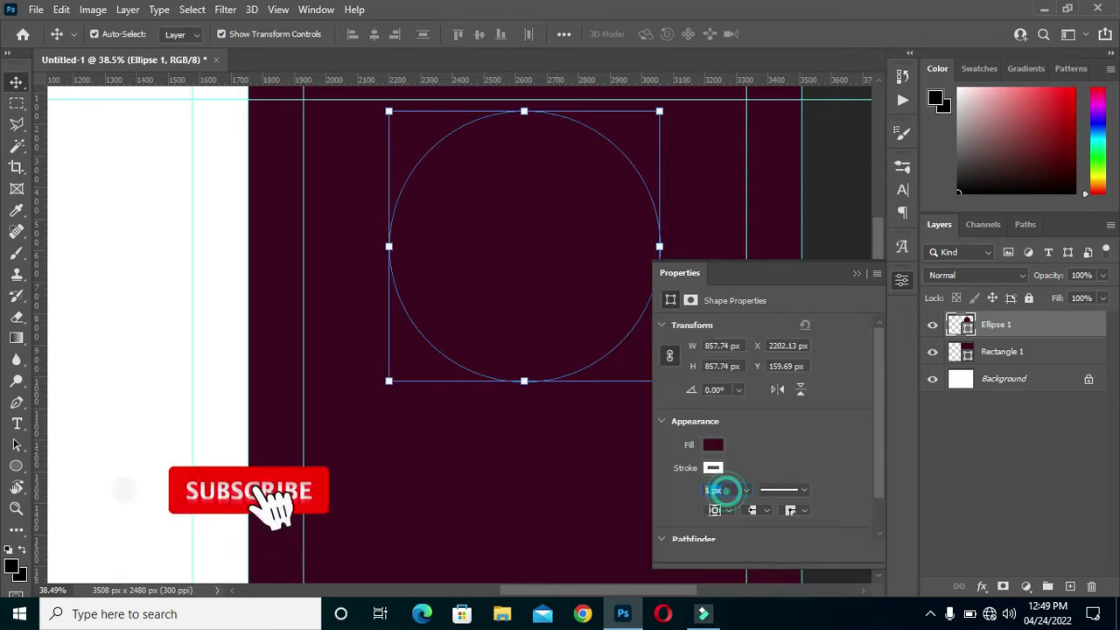
pyautogui.write('2')
pyautogui.press('Return')
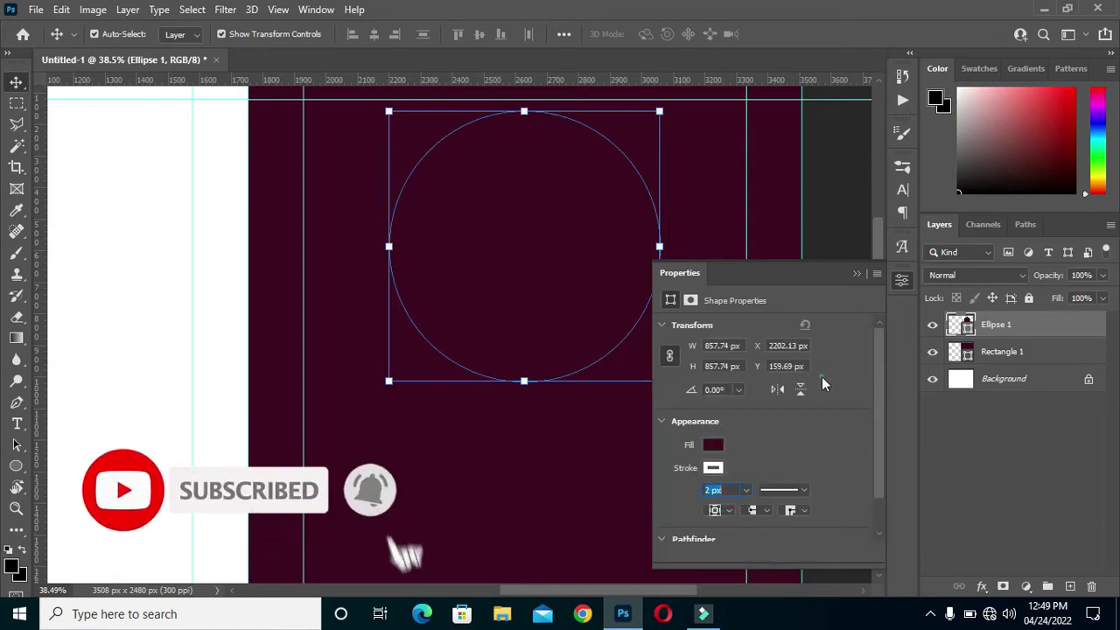
pyautogui.click(805, 490)
pyautogui.click(762, 477)
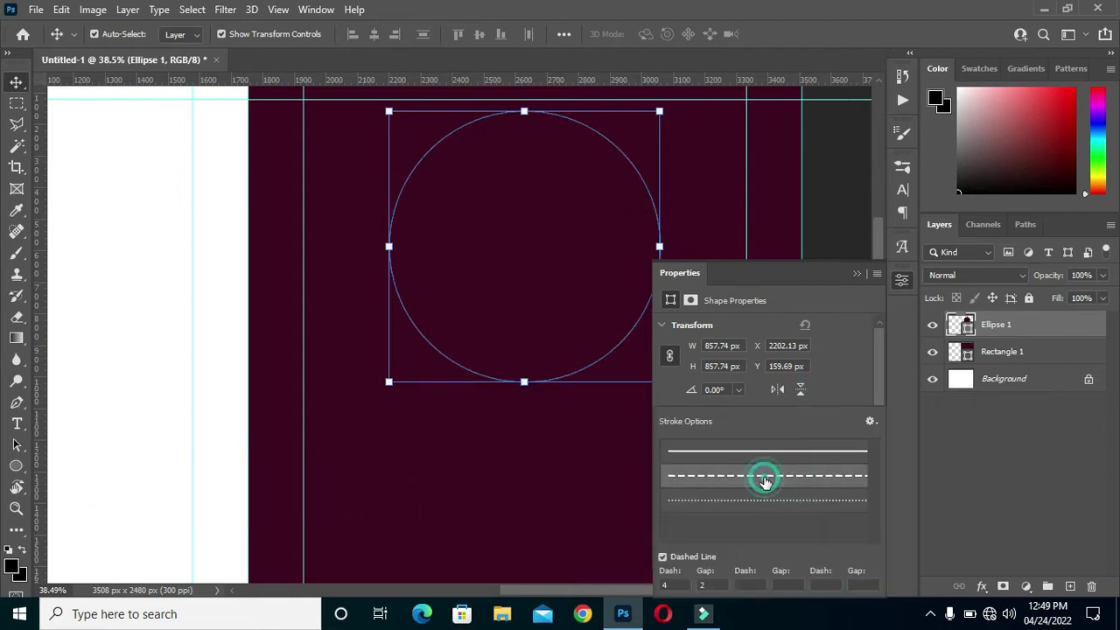
pyautogui.click(837, 364)
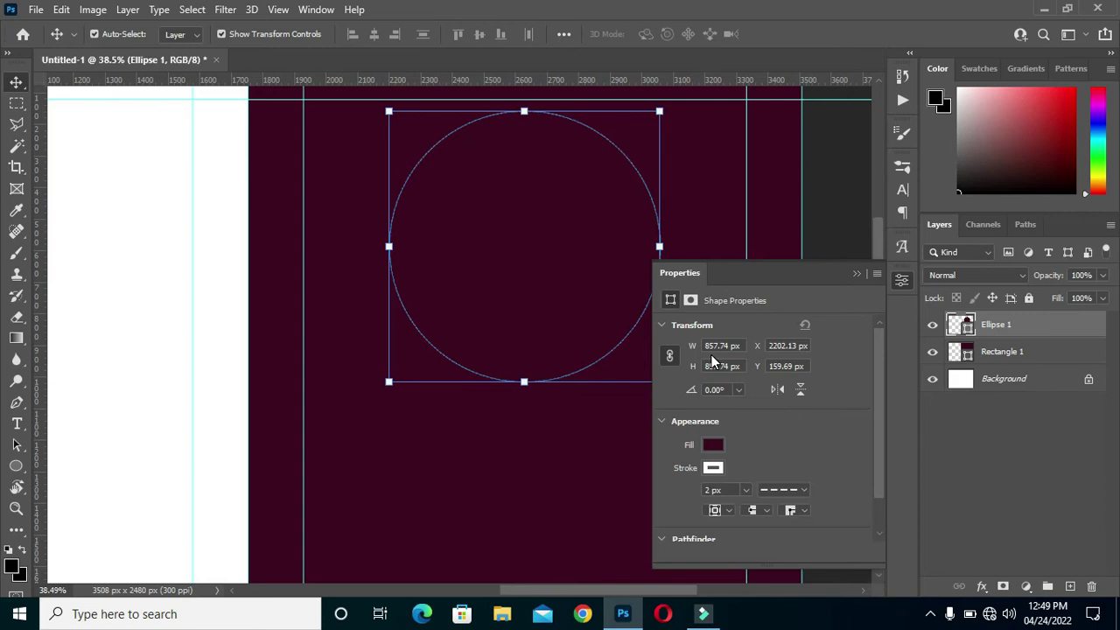
# Step: Set the circle's fill to no color and deselect its layer
pyautogui.click(715, 450)
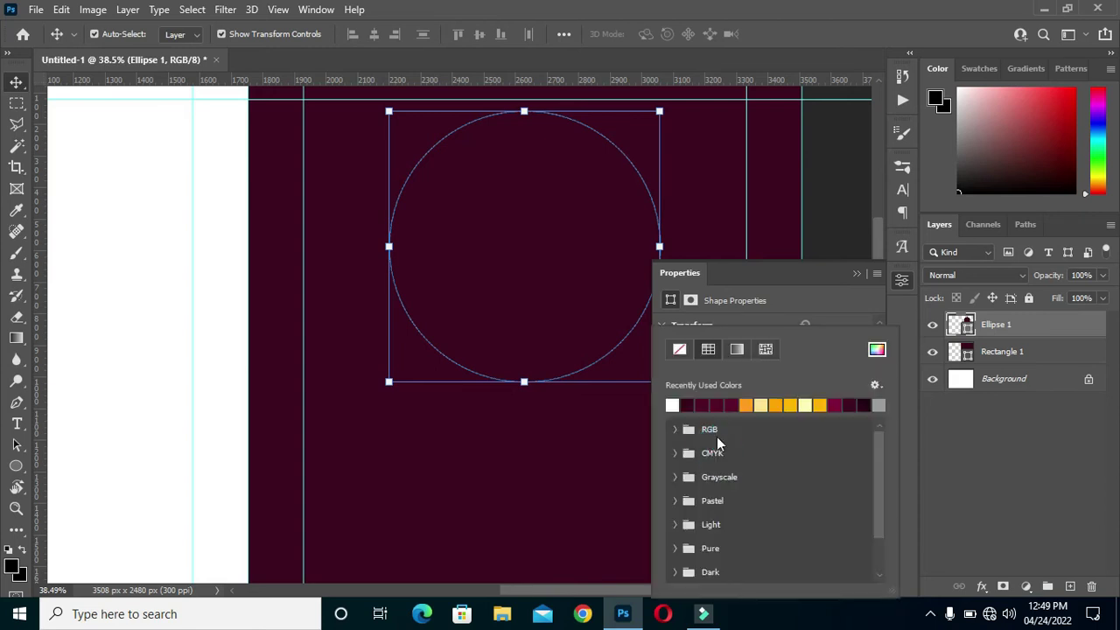
pyautogui.click(680, 348)
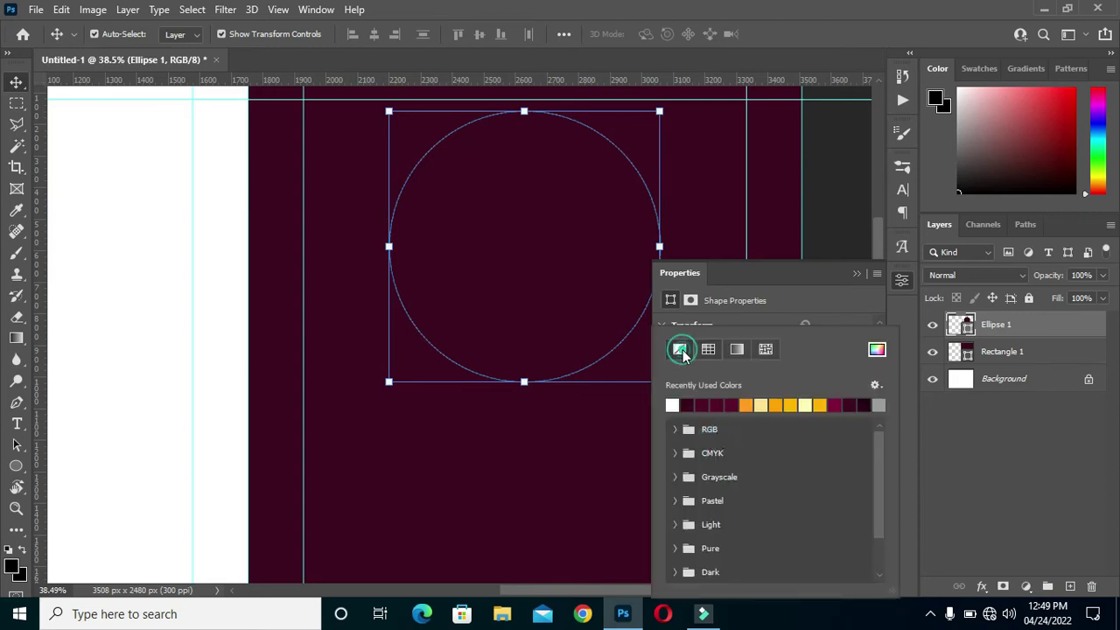
pyautogui.click(820, 297)
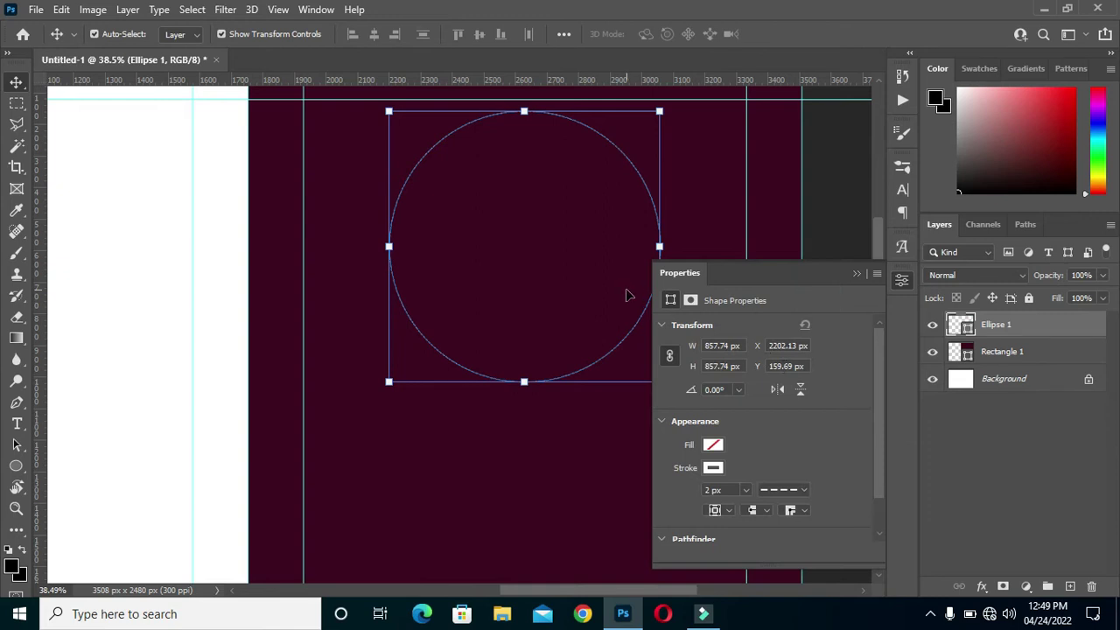
pyautogui.click(855, 276)
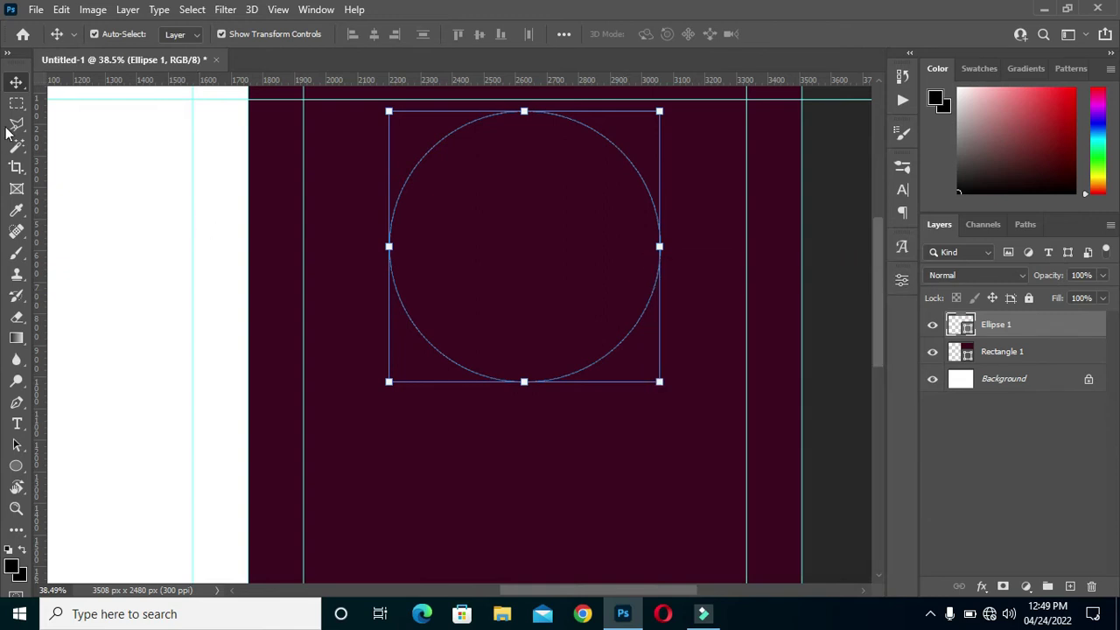
pyautogui.hotkey('ctrl', 'Return')
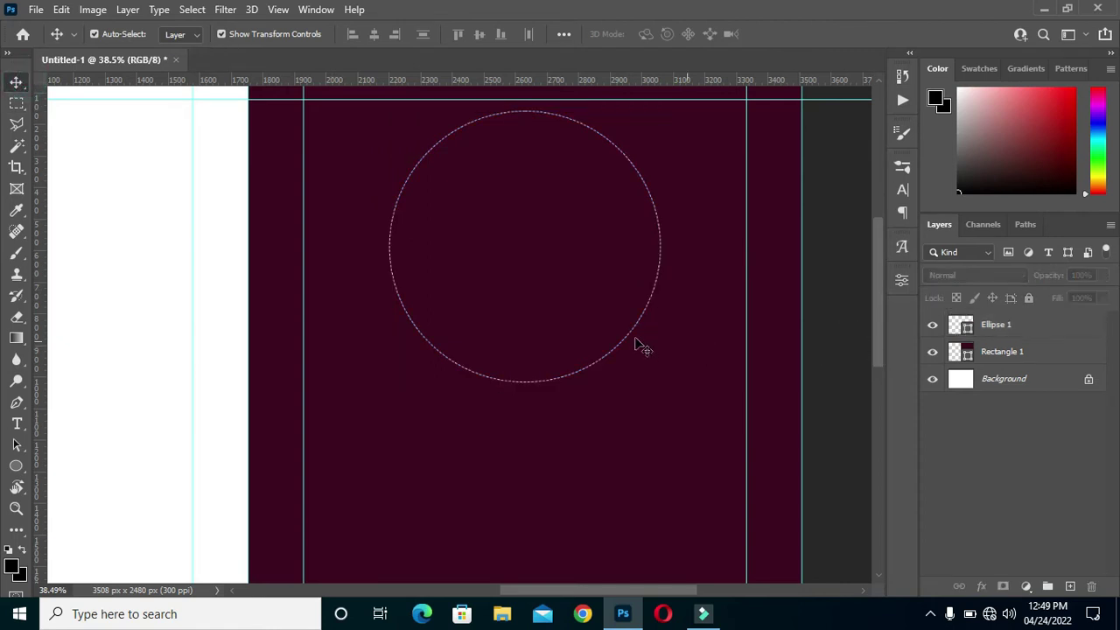
# Step: Set the dashed circle's stroke width to 4 px
pyautogui.scroll(-2, 600, 342)
pyautogui.scroll(4, 565, 267)
pyautogui.scroll(-1, 565, 260)
pyautogui.scroll(1, 555, 255)
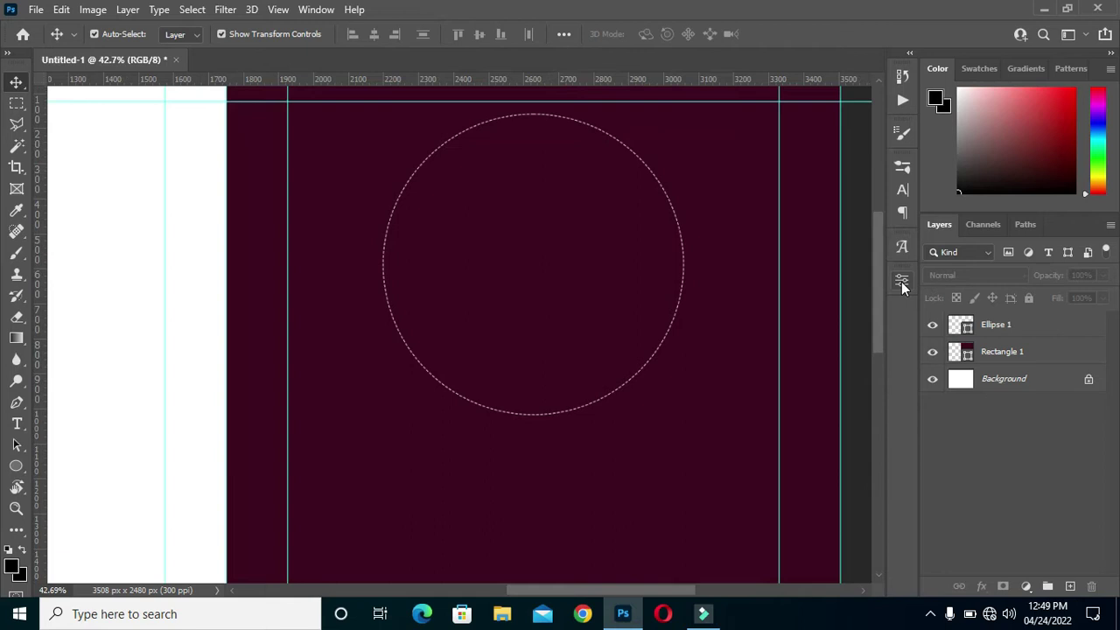
pyautogui.click(989, 324)
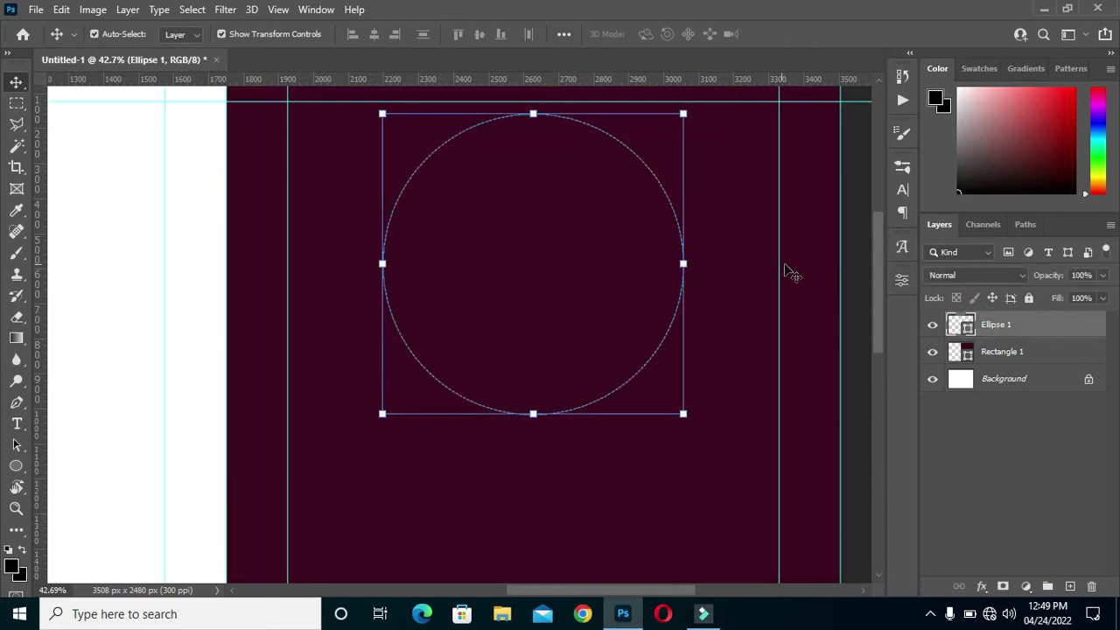
pyautogui.click(902, 279)
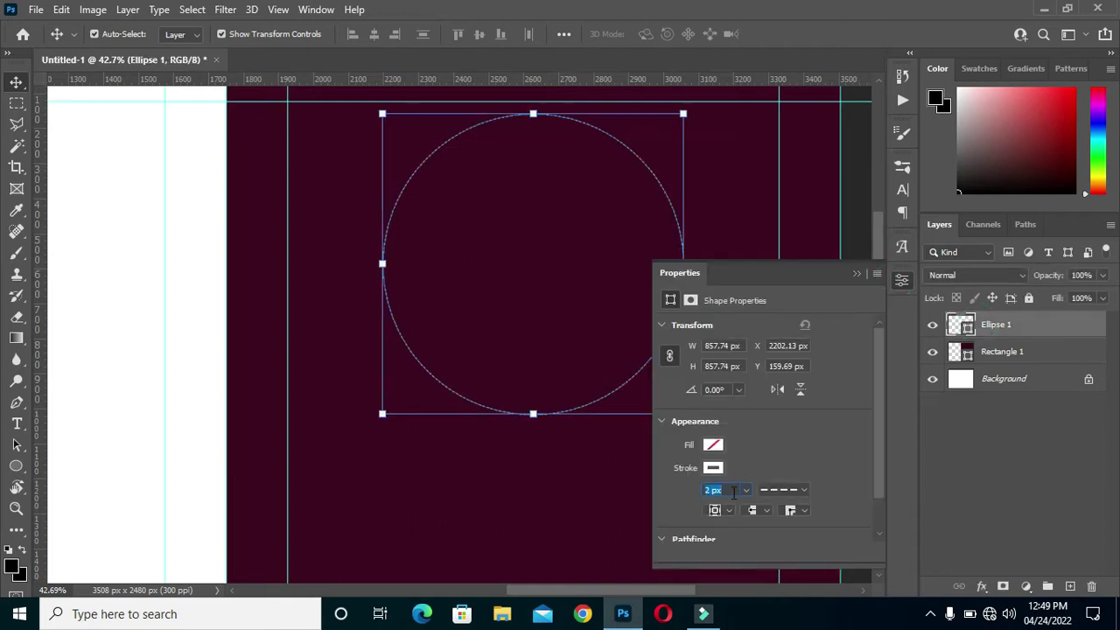
pyautogui.click(853, 354)
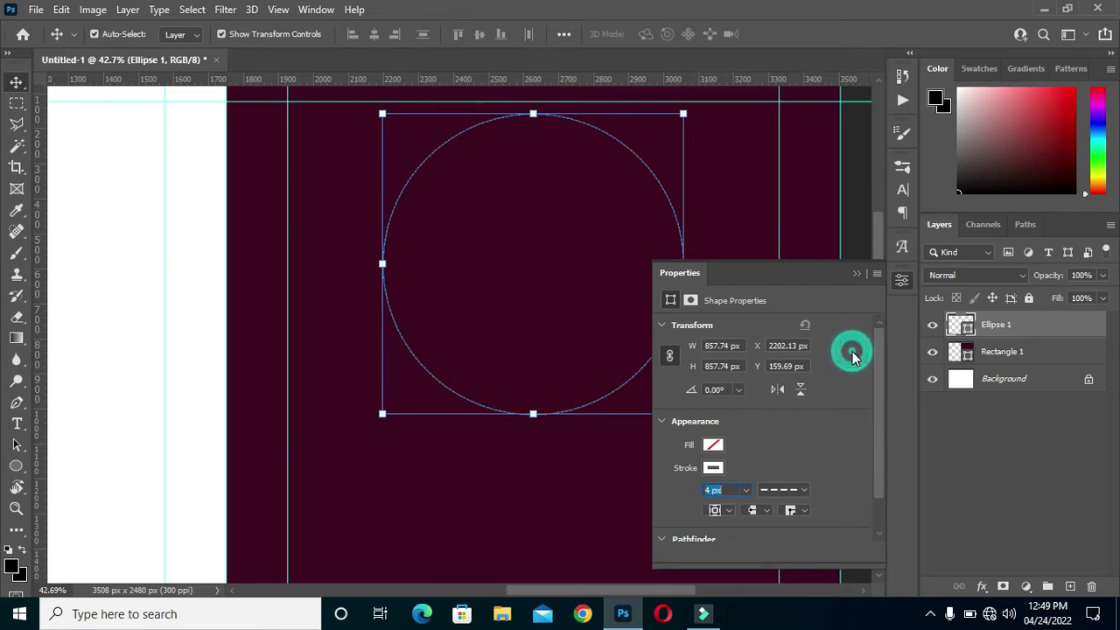
pyautogui.click(859, 273)
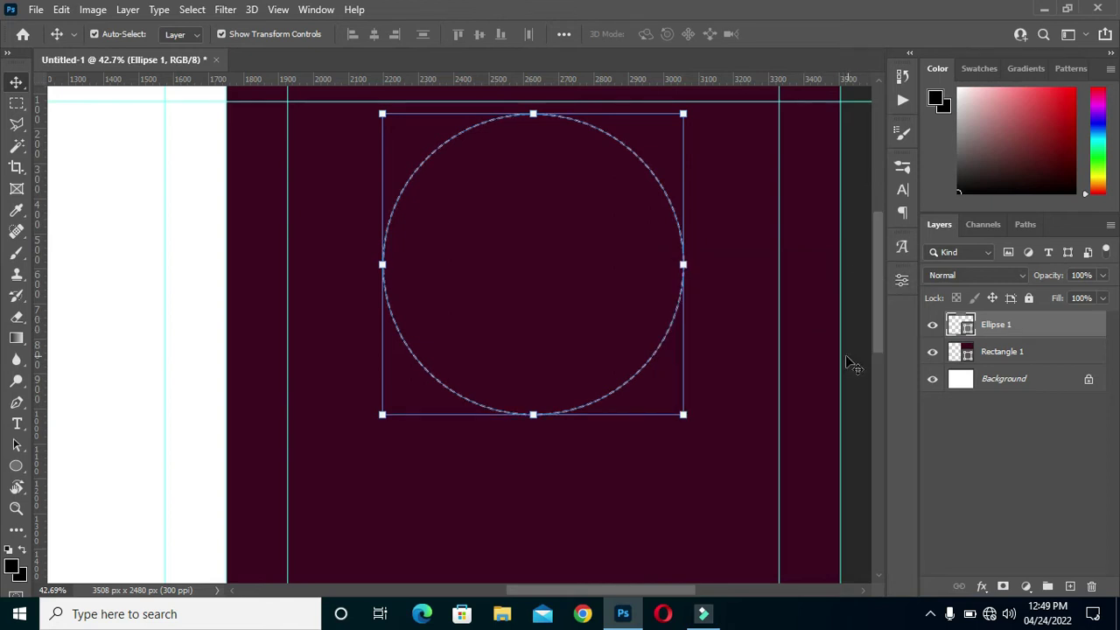
pyautogui.click(850, 361)
# Step: Duplicate the dashed circle layer and scale the copy to about 93% around its centre
pyautogui.click(1014, 325)
pyautogui.moveTo(1036, 329); pyautogui.dragTo(1070, 584)
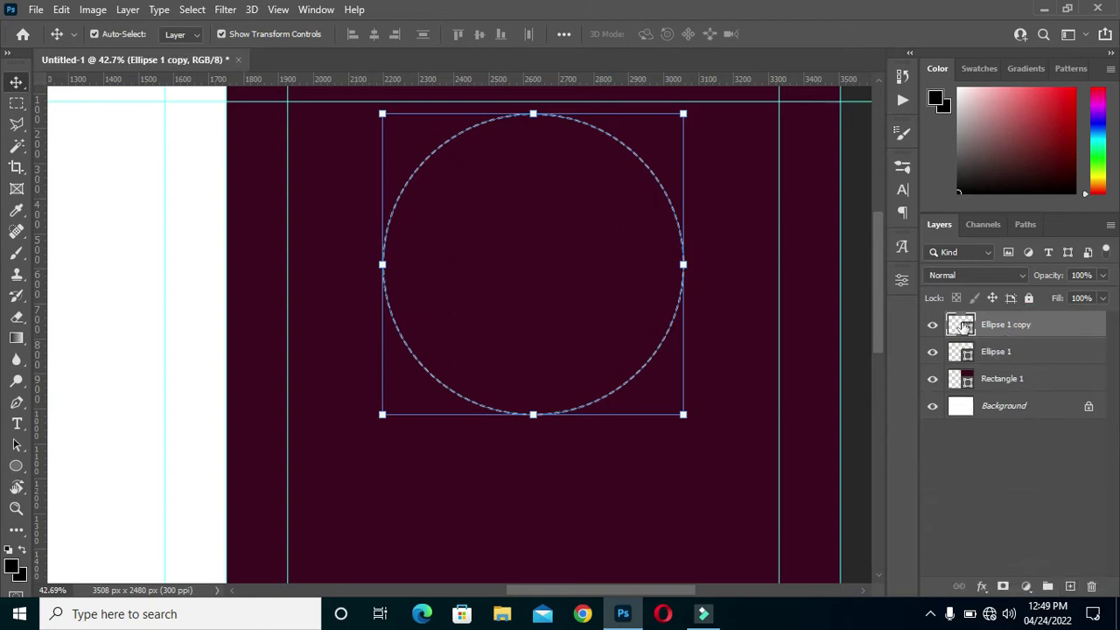
pyautogui.moveTo(683, 416)
pyautogui.mouseDown()
pyautogui.moveTo(660, 393)
pyautogui.moveTo(674, 403)
pyautogui.mouseUp()
pyautogui.moveTo(671, 402); pyautogui.dragTo(672, 403)
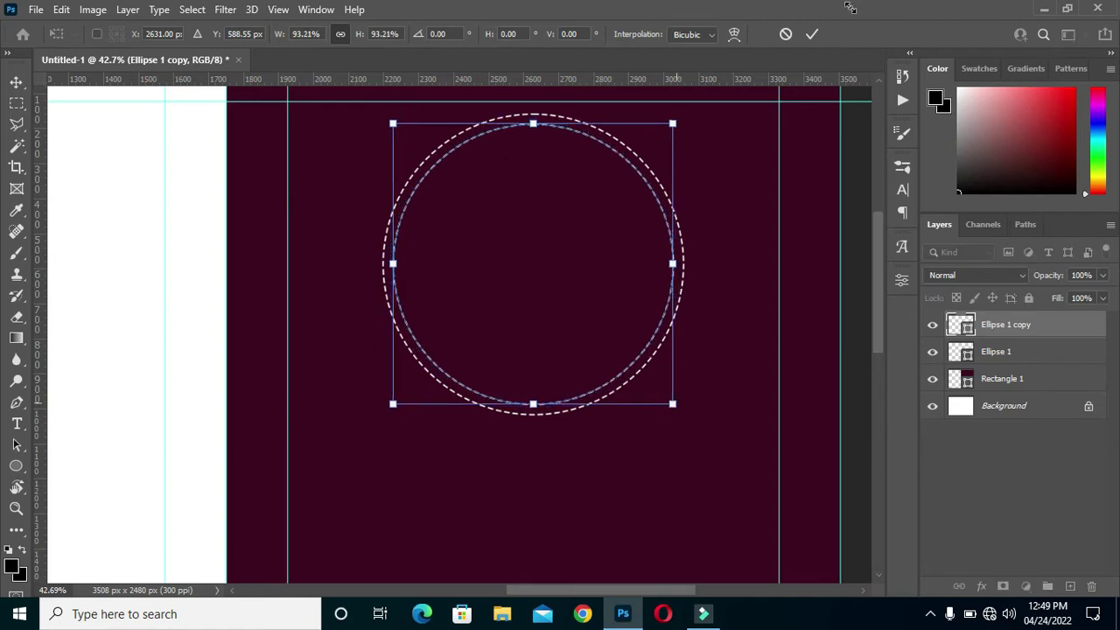
pyautogui.click(813, 35)
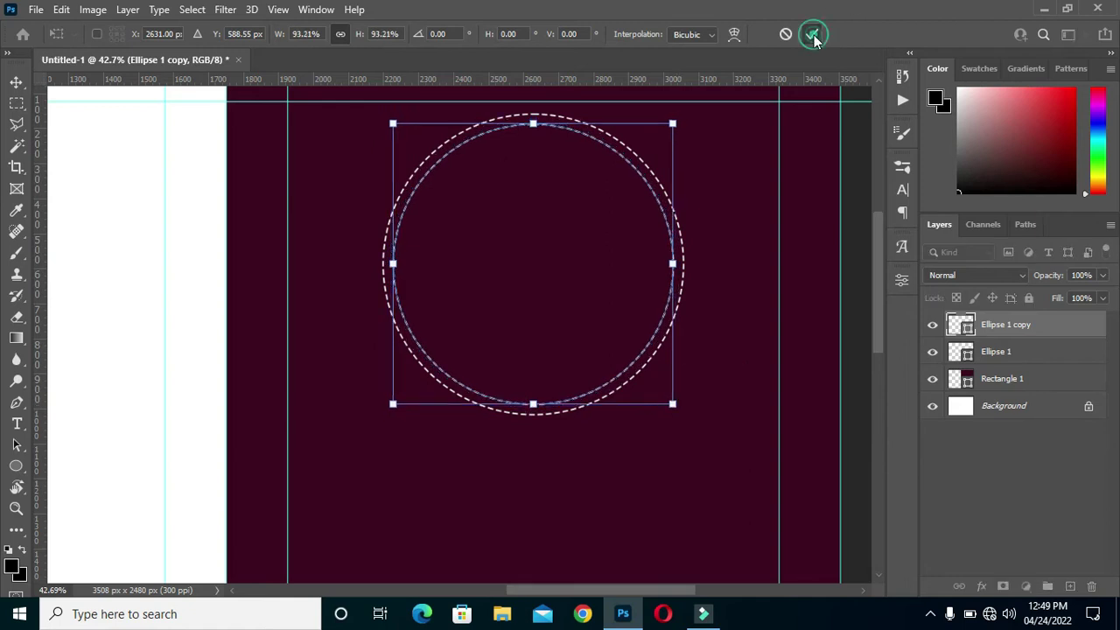
# Step: Change the inner circle's stroke style from dashed to a solid line
pyautogui.click(902, 281)
pyautogui.click(711, 490)
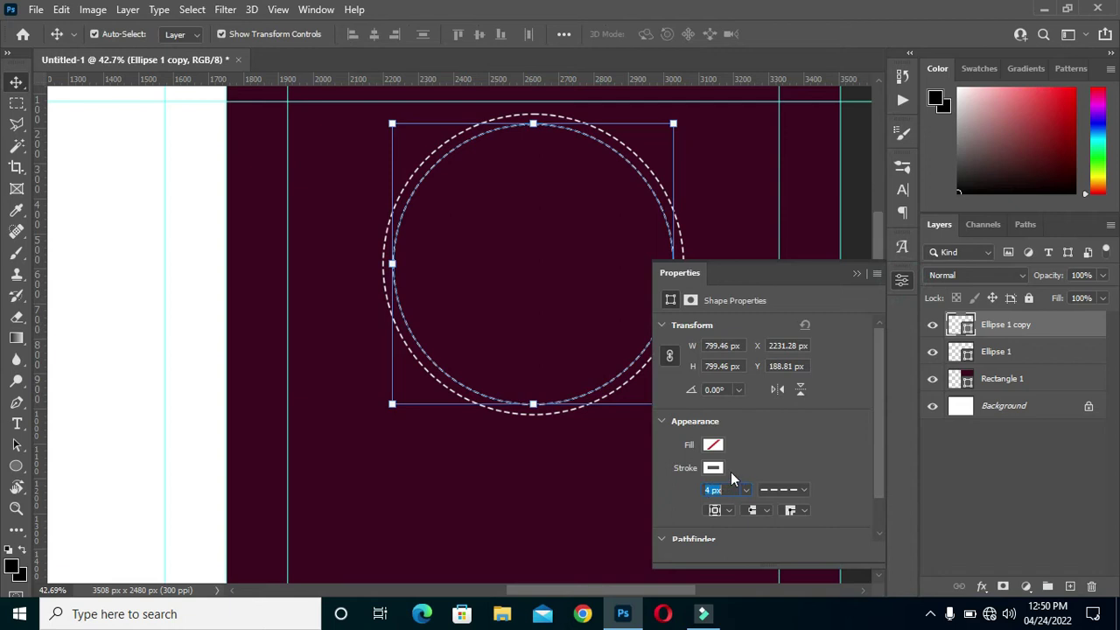
pyautogui.click(799, 490)
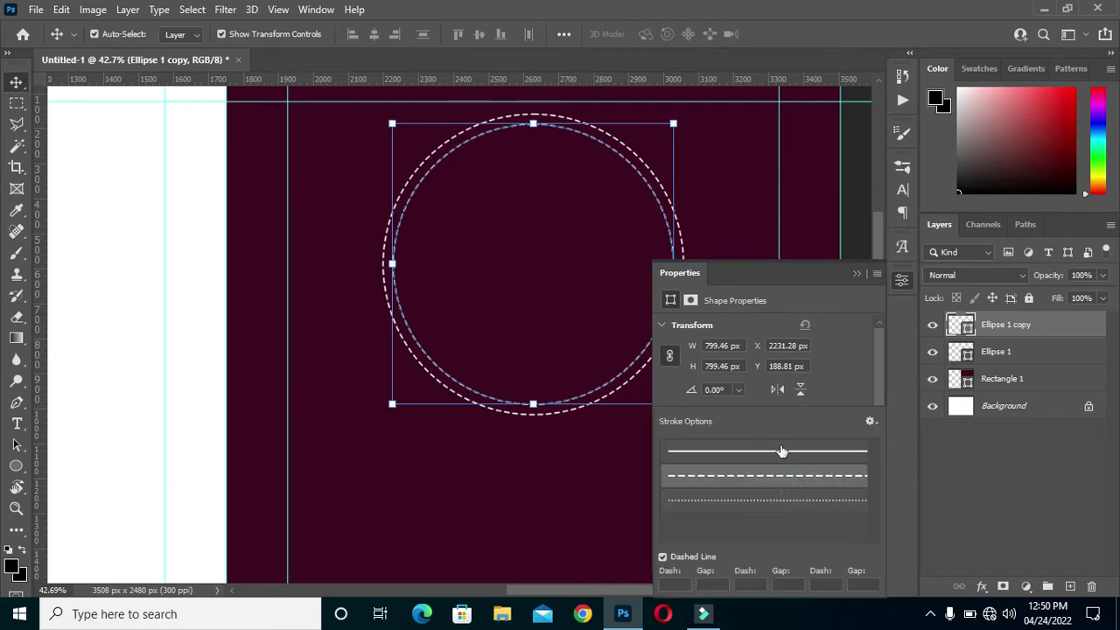
pyautogui.click(782, 450)
pyautogui.click(853, 321)
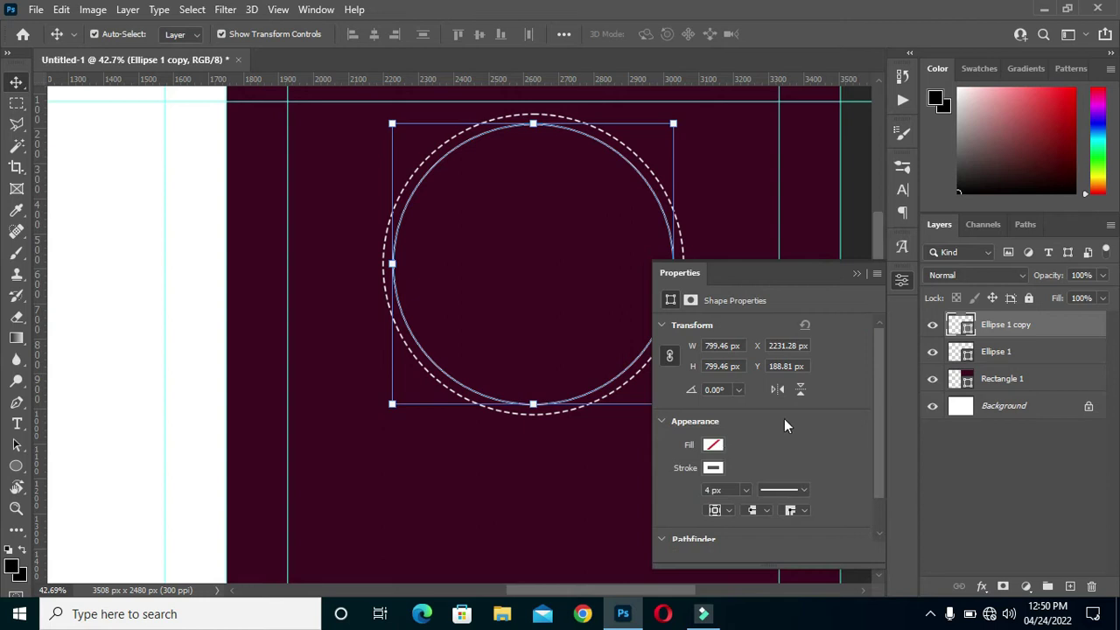
pyautogui.click(856, 275)
# Step: Duplicate the solid inner circle's layer and scale the copy to about 74% around its centre
pyautogui.click(1018, 328)
pyautogui.moveTo(1018, 328); pyautogui.dragTo(1069, 587)
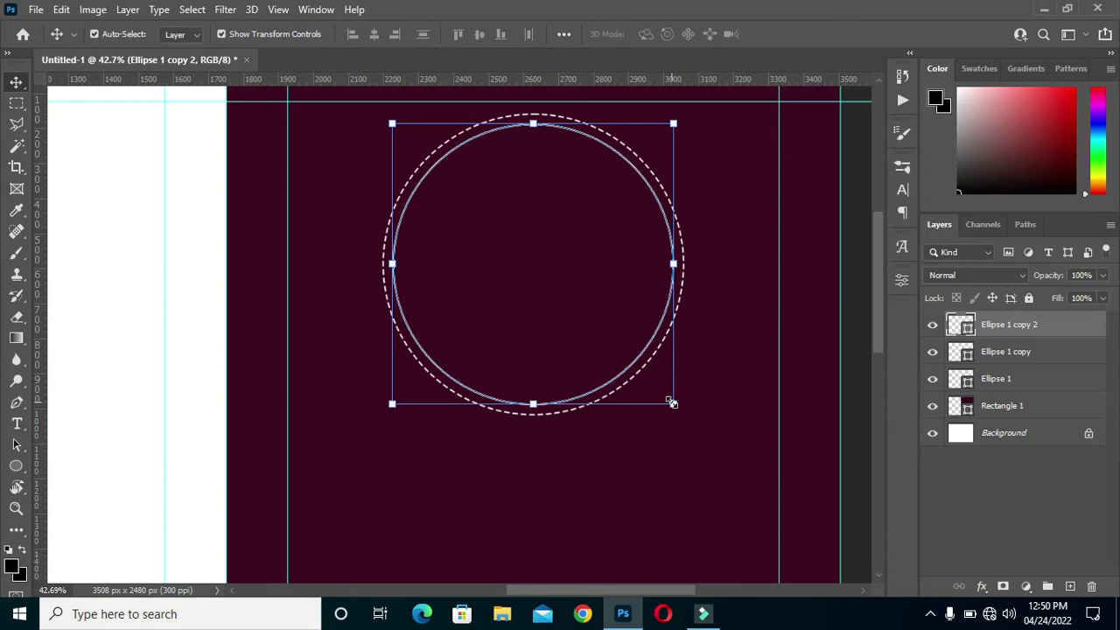
pyautogui.moveTo(672, 402); pyautogui.dragTo(626, 358)
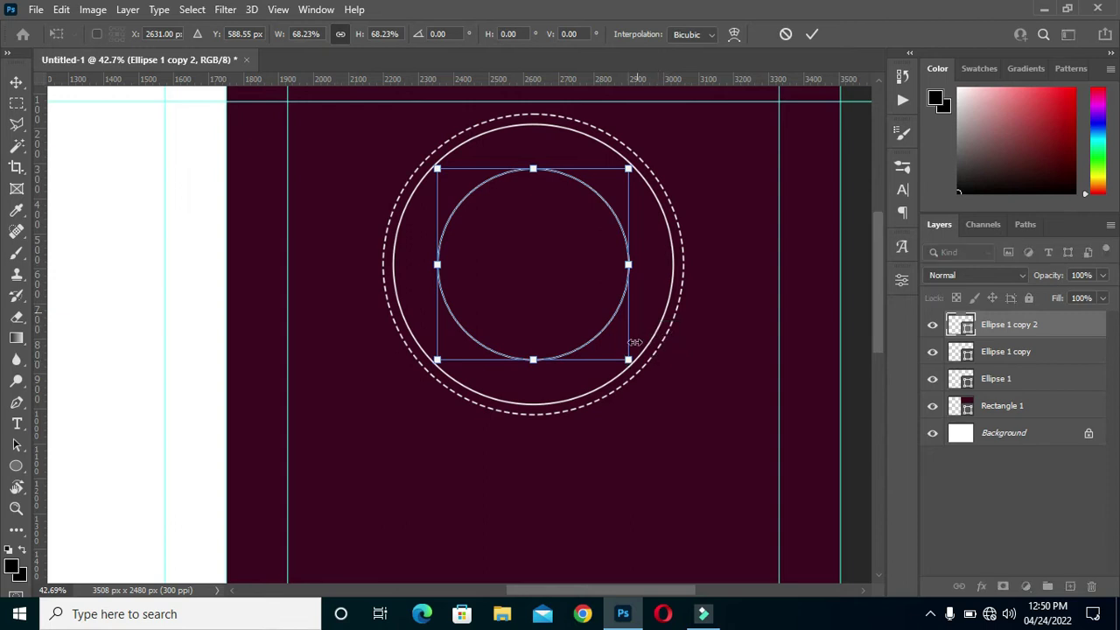
pyautogui.moveTo(632, 362); pyautogui.dragTo(640, 369)
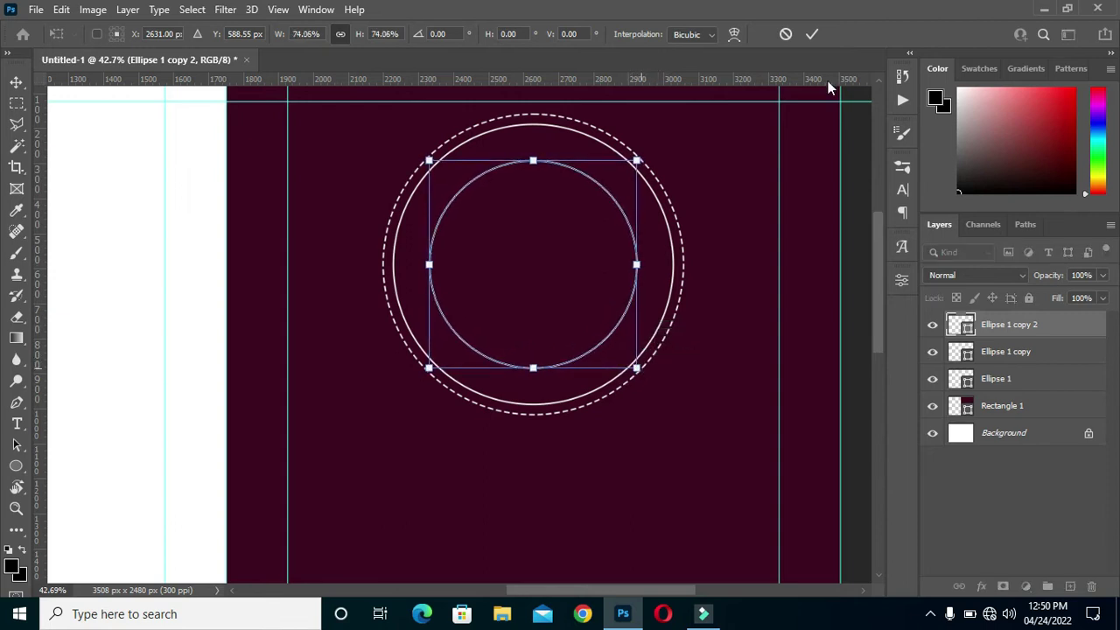
pyautogui.click(810, 35)
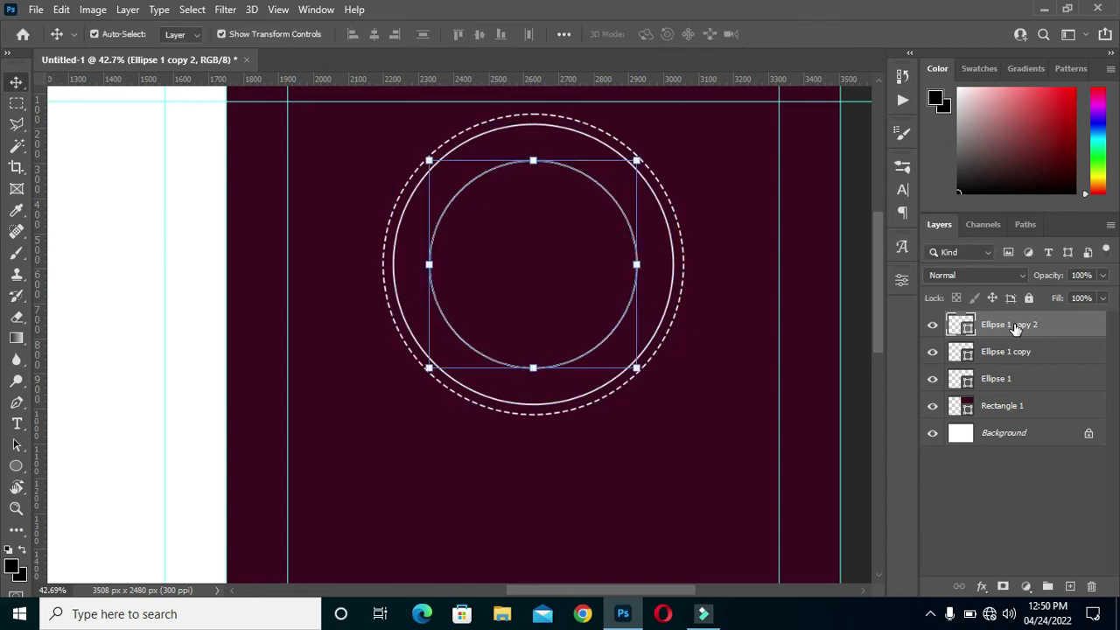
# Step: Duplicate the innermost circle's layer twice and hide the two lower layers, Ellipse 1 copy 2 and Ellipse 1 copy 3
pyautogui.moveTo(1066, 326); pyautogui.dragTo(1070, 586)
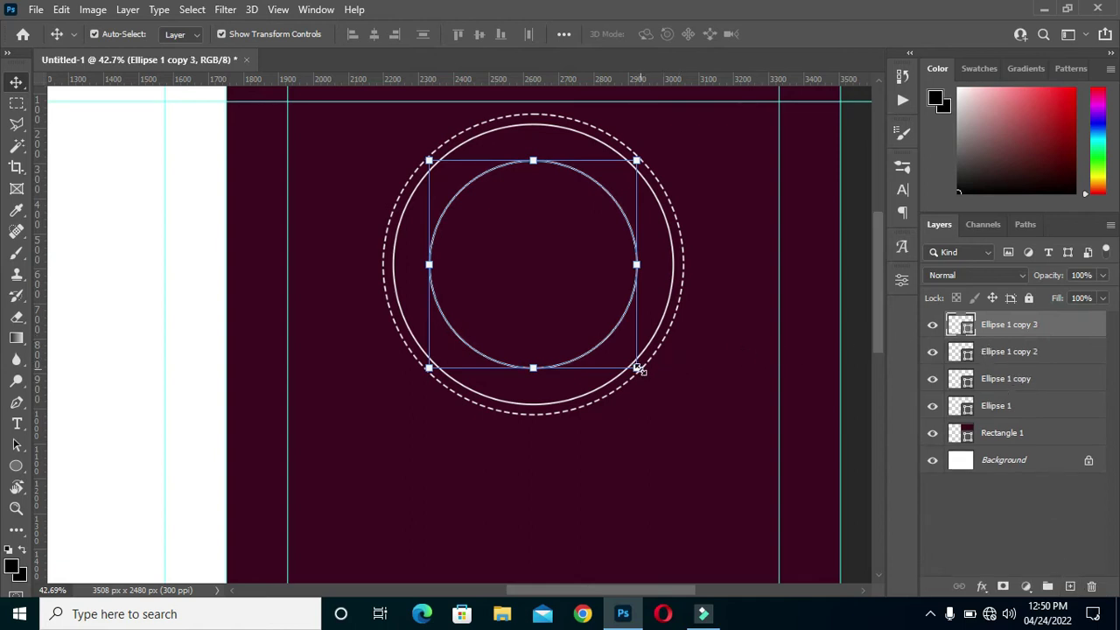
pyautogui.click(932, 351)
pyautogui.moveTo(1033, 326); pyautogui.dragTo(1070, 585)
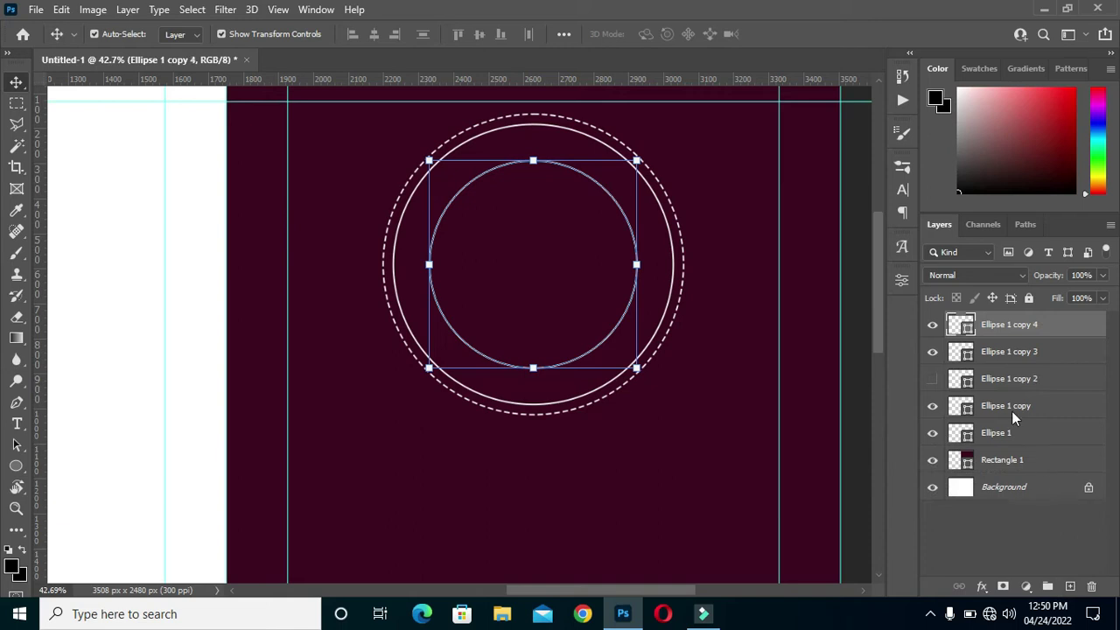
pyautogui.click(933, 352)
pyautogui.click(933, 353)
pyautogui.click(853, 357)
pyautogui.click(1003, 338)
pyautogui.scroll(1, 578, 368)
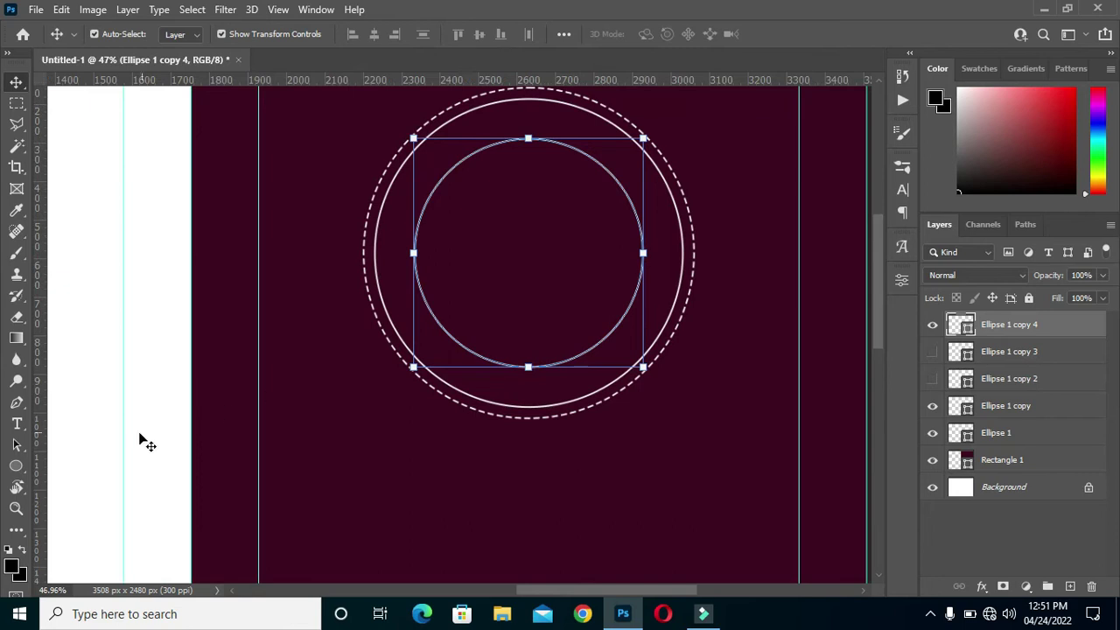
# Step: Add the text "Conratulations" along the outside of the innermost circle with the Type tool
pyautogui.click(17, 418)
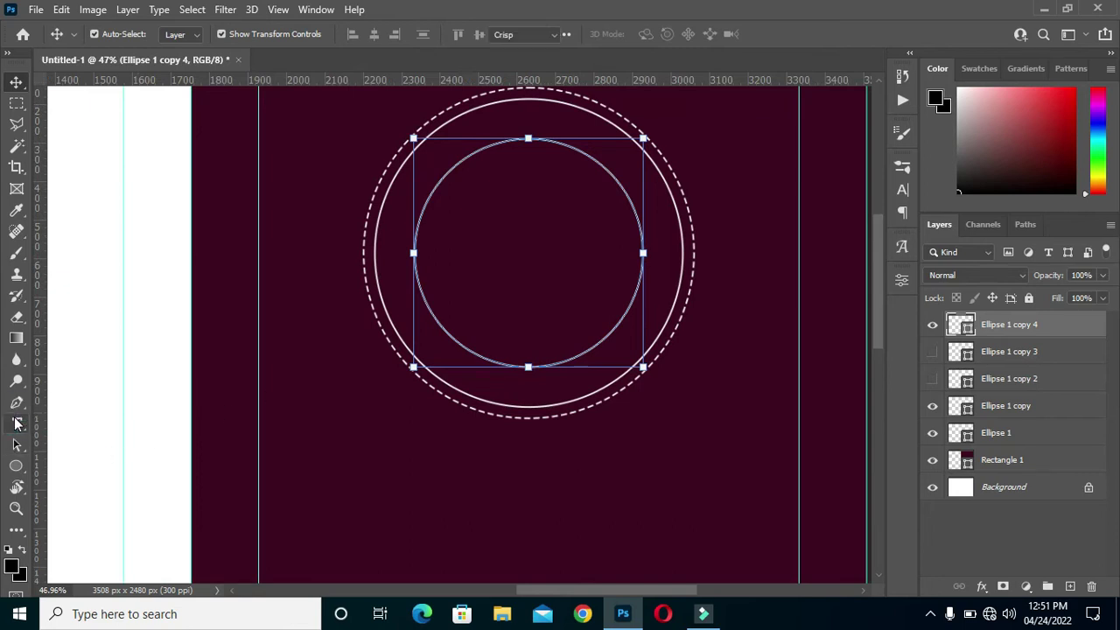
pyautogui.click(17, 420)
pyautogui.click(75, 421)
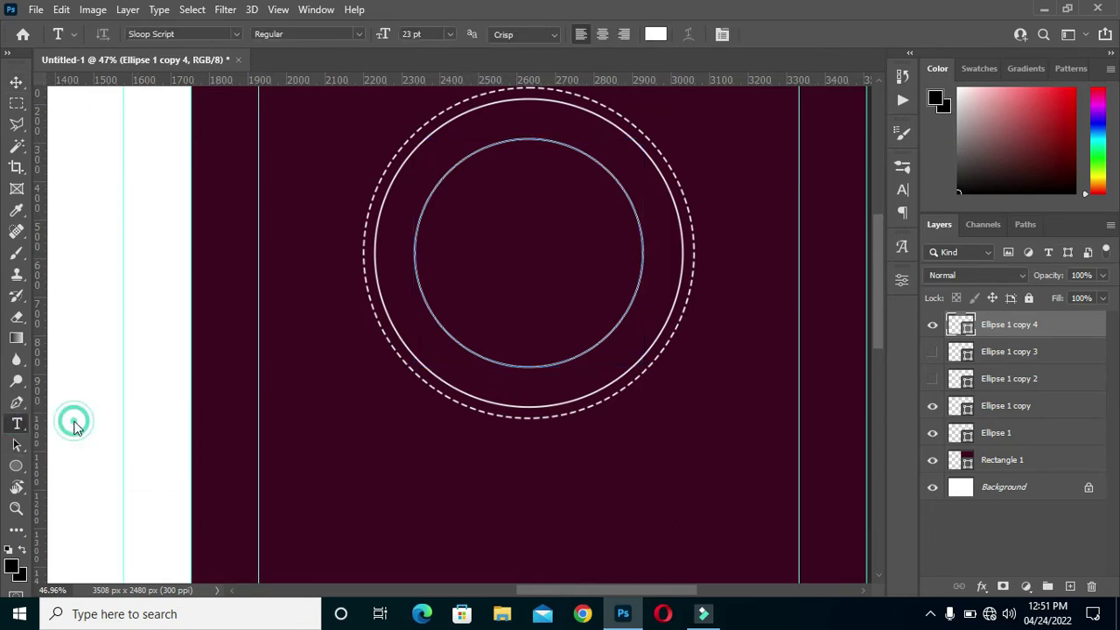
pyautogui.click(416, 229)
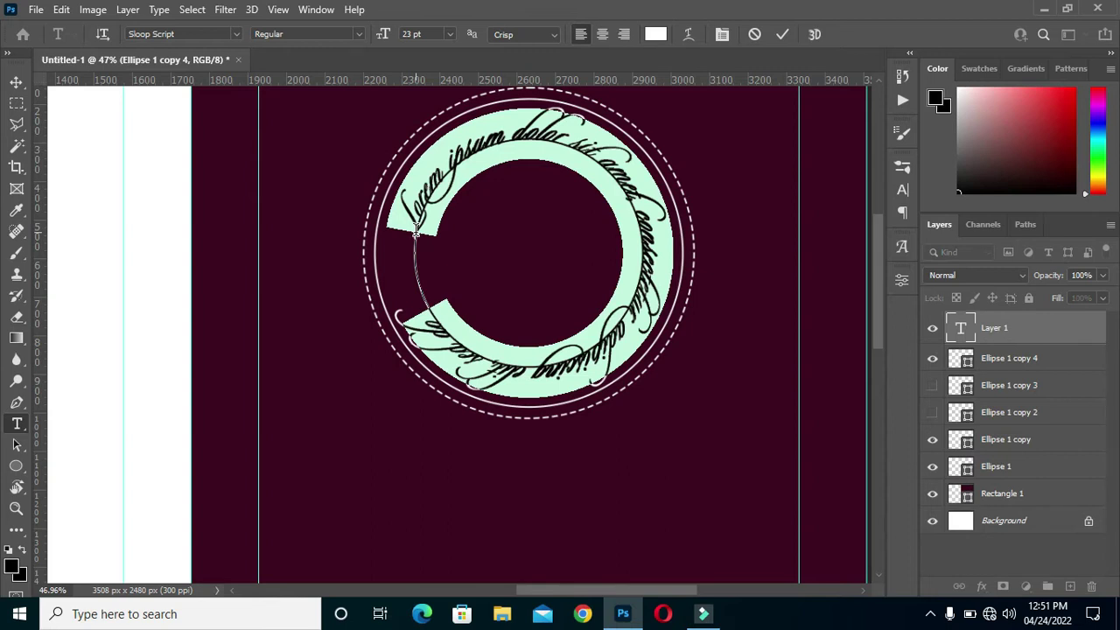
pyautogui.write('C')
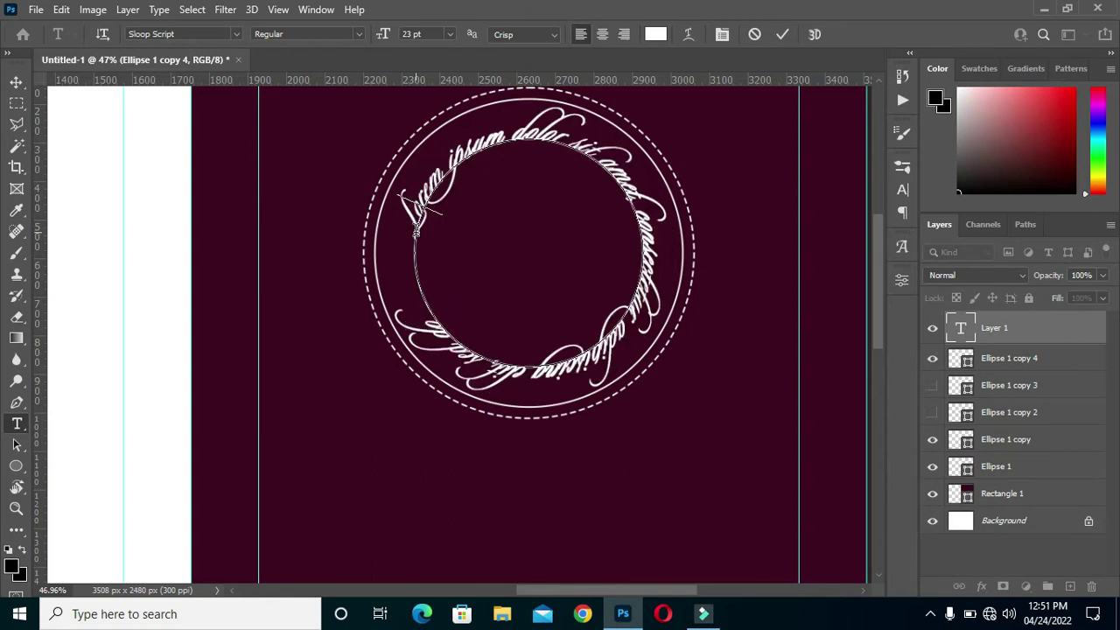
pyautogui.write('aa')
pyautogui.write('gratulation')
pyautogui.press('BackSpace')
pyautogui.press('BackSpace')
pyautogui.press('BackSpace')
pyautogui.write('tion')
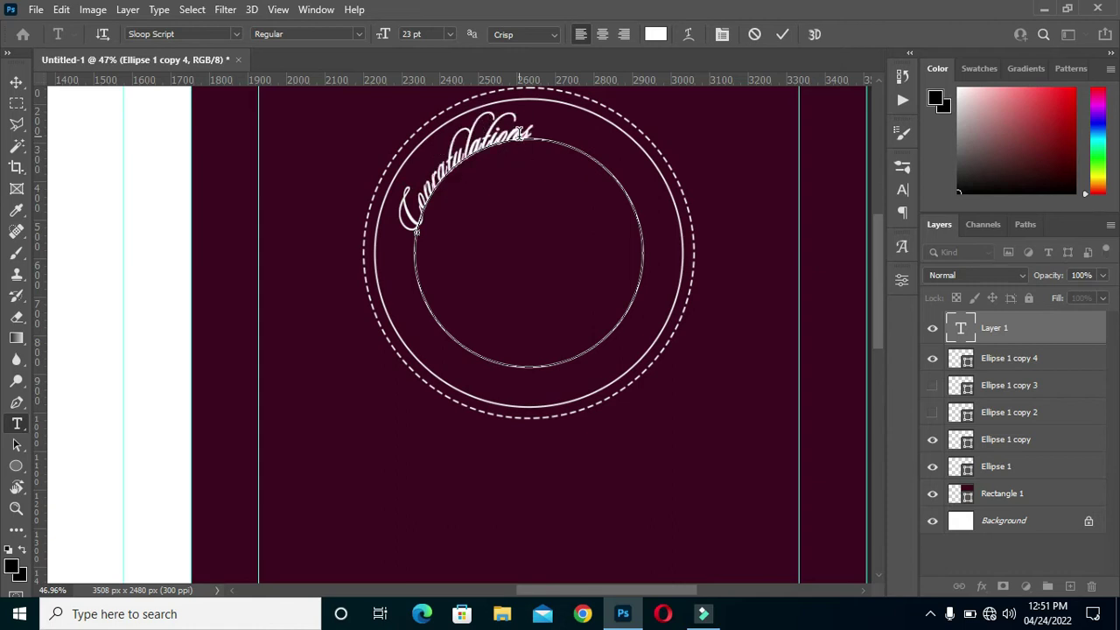
pyautogui.click(780, 34)
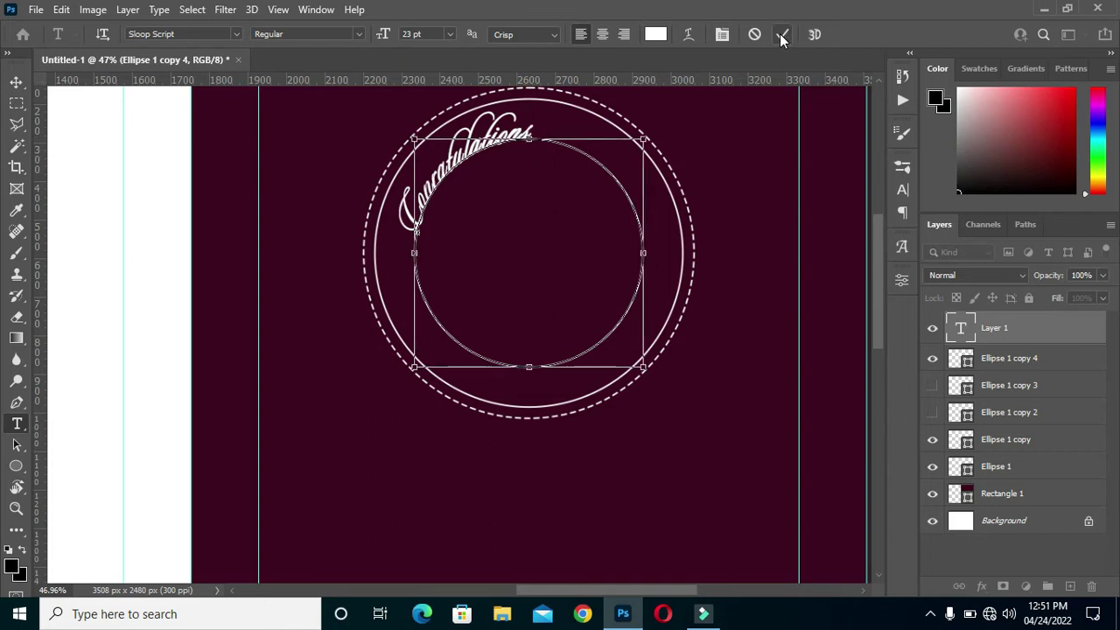
# Step: Set the font size of the curved "Conratulations" text to 25 pt
pyautogui.hotkey('ctrl', 'a')
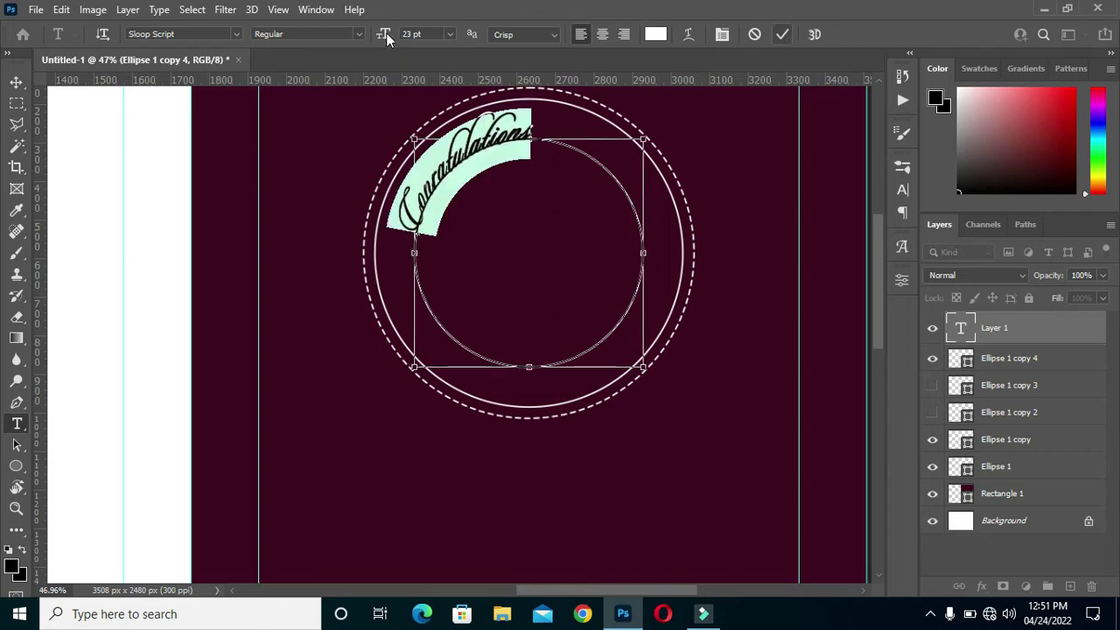
pyautogui.moveTo(384, 34); pyautogui.dragTo(386, 35)
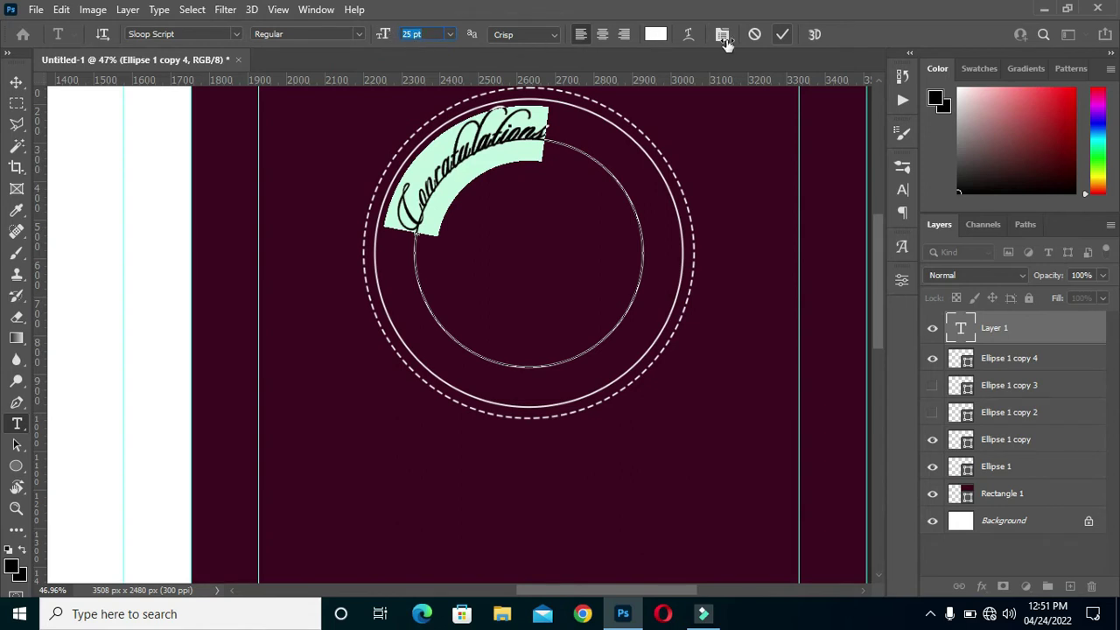
pyautogui.click(781, 36)
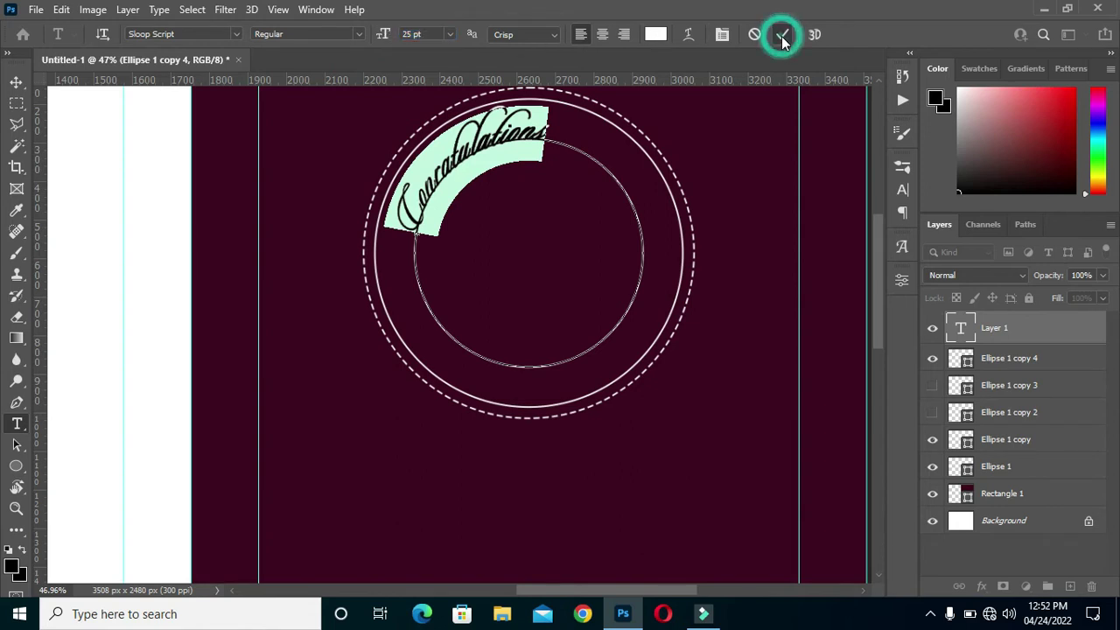
# Step: Slide the "Conratulations" text along its circular path so it is centred at the top of the badge
pyautogui.click(444, 162)
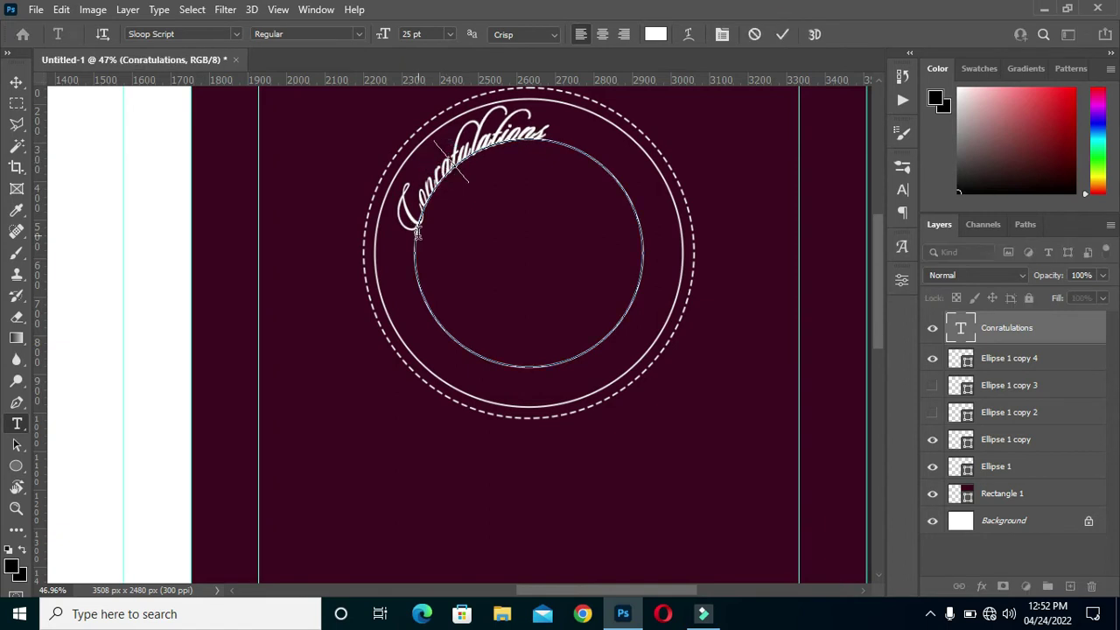
pyautogui.press('ctrl')
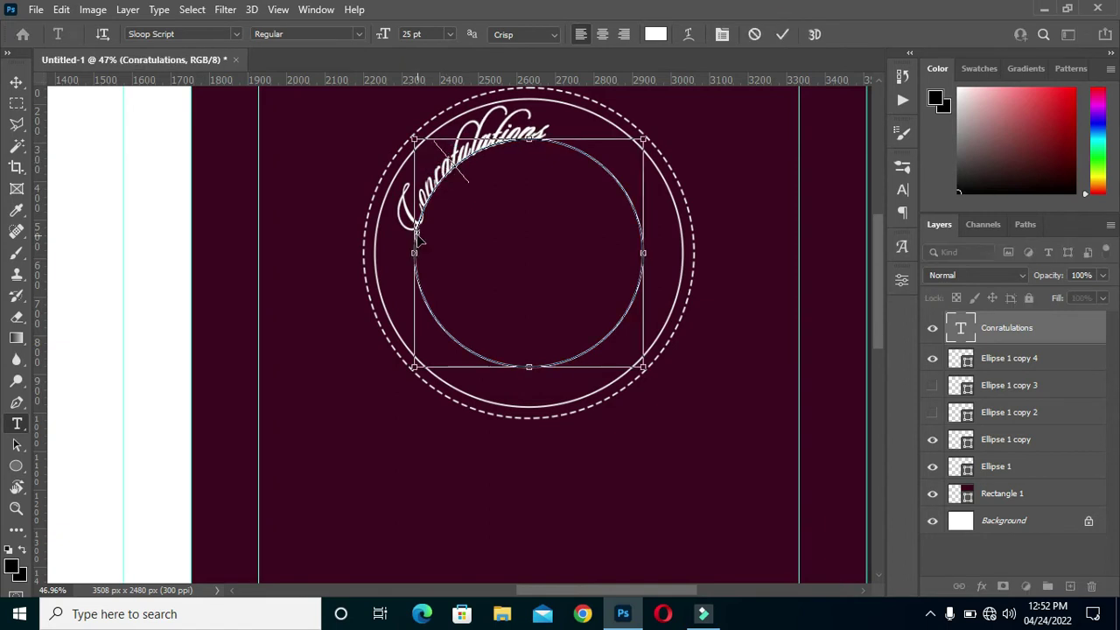
pyautogui.moveTo(418, 238)
pyautogui.mouseDown()
pyautogui.moveTo(420, 215)
pyautogui.moveTo(414, 231)
pyautogui.mouseUp()
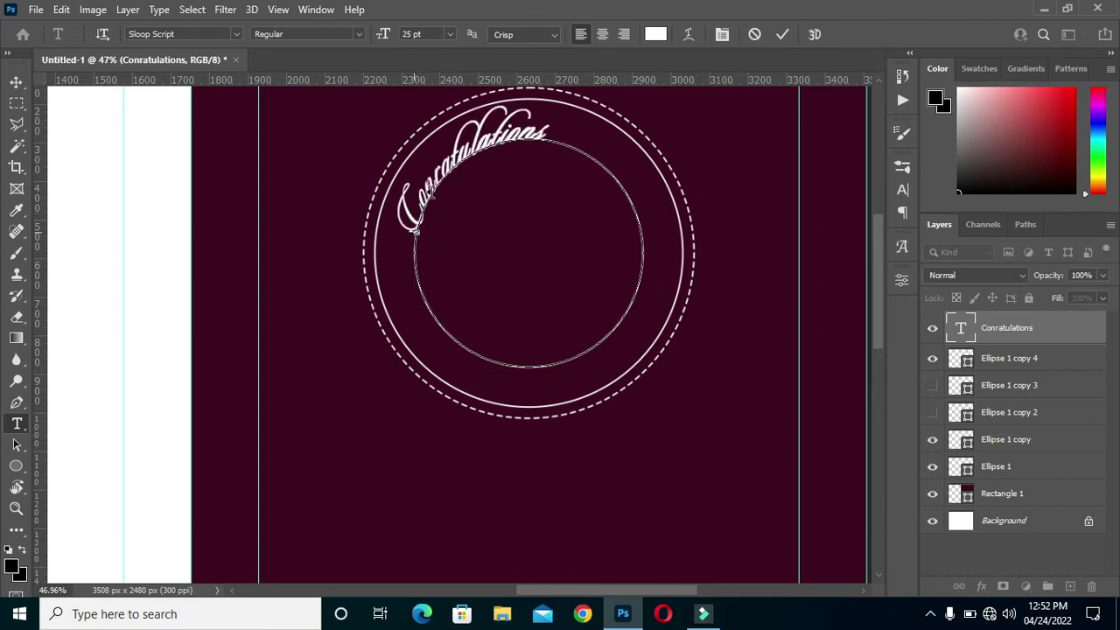
pyautogui.moveTo(632, 198); pyautogui.dragTo(633, 206)
pyautogui.moveTo(473, 145)
pyautogui.mouseDown()
pyautogui.moveTo(414, 230)
pyautogui.moveTo(405, 217)
pyautogui.moveTo(440, 141)
pyautogui.moveTo(635, 117)
pyautogui.mouseUp()
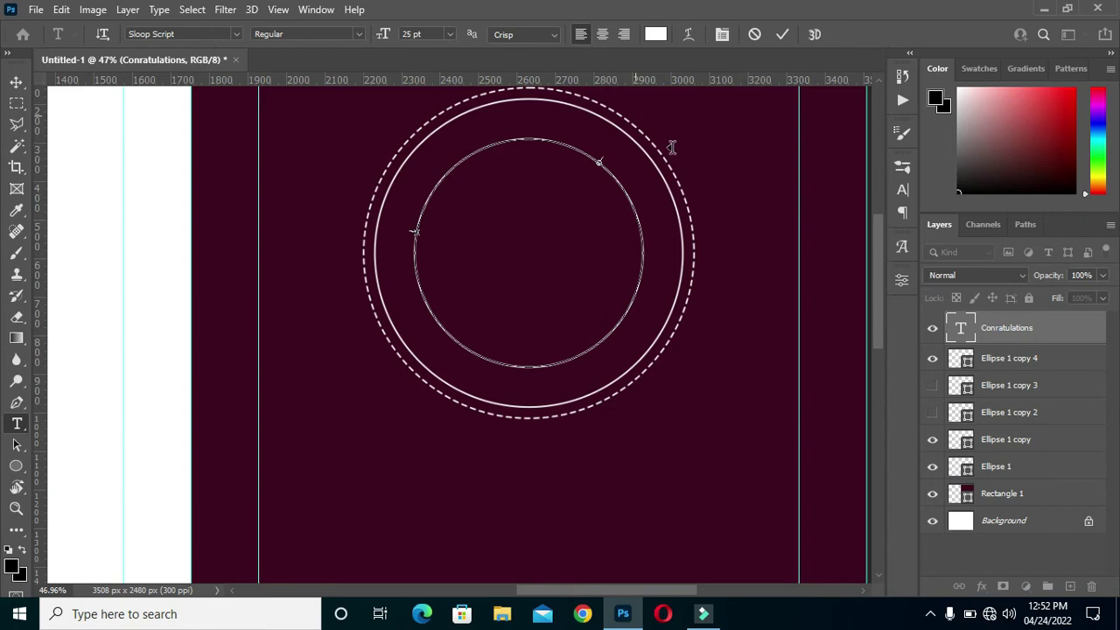
pyautogui.press('ctrl')
pyautogui.moveTo(417, 233)
pyautogui.mouseDown()
pyautogui.moveTo(408, 211)
pyautogui.moveTo(433, 161)
pyautogui.mouseUp()
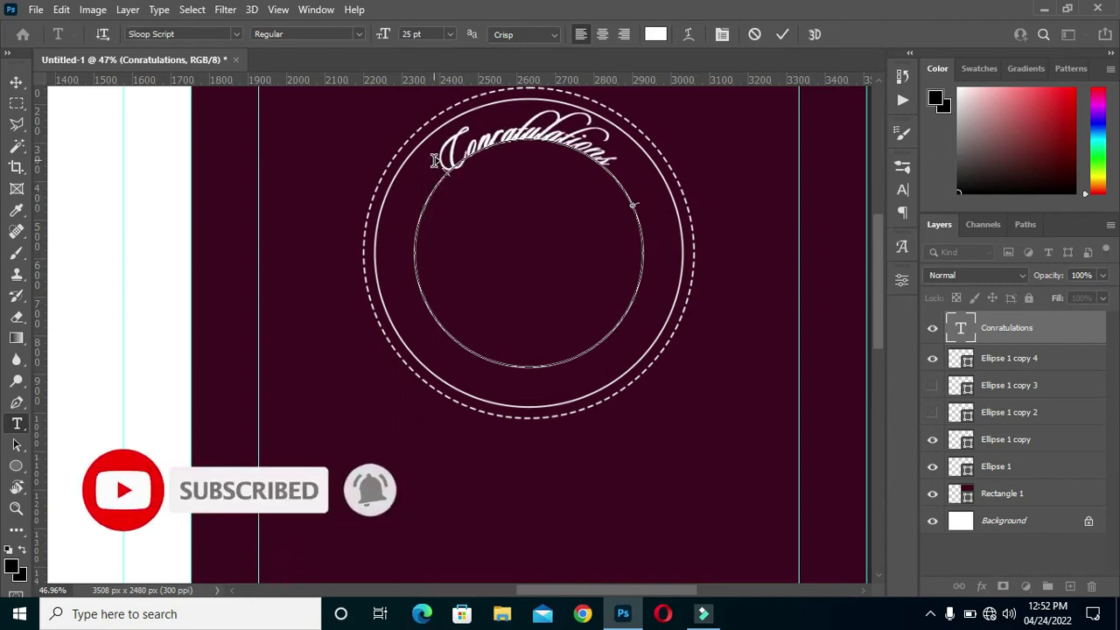
pyautogui.click(517, 140)
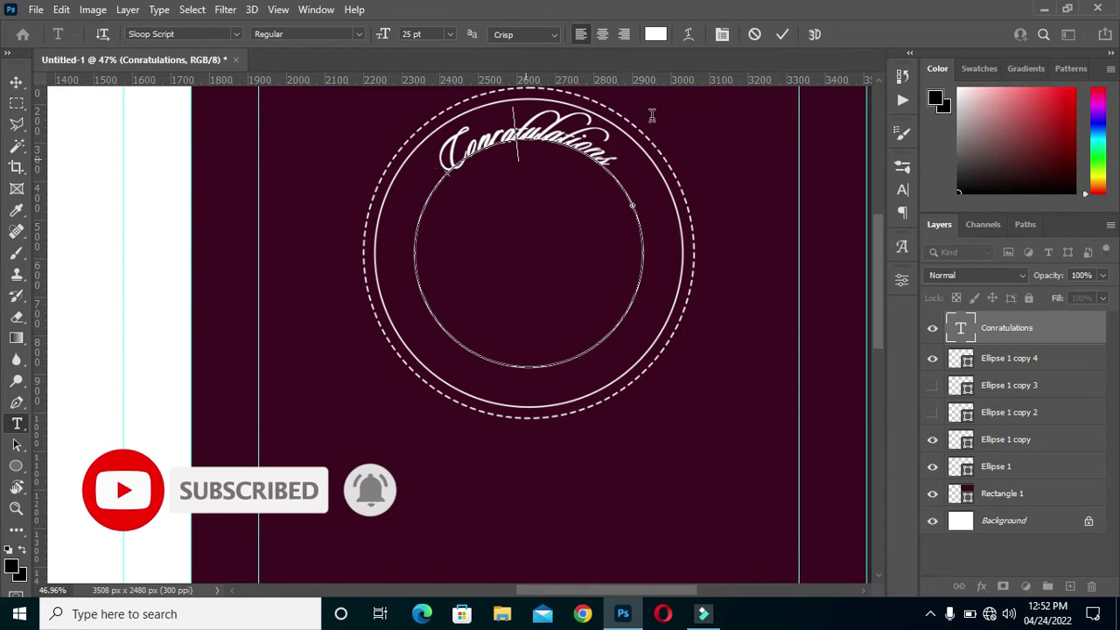
pyautogui.click(781, 34)
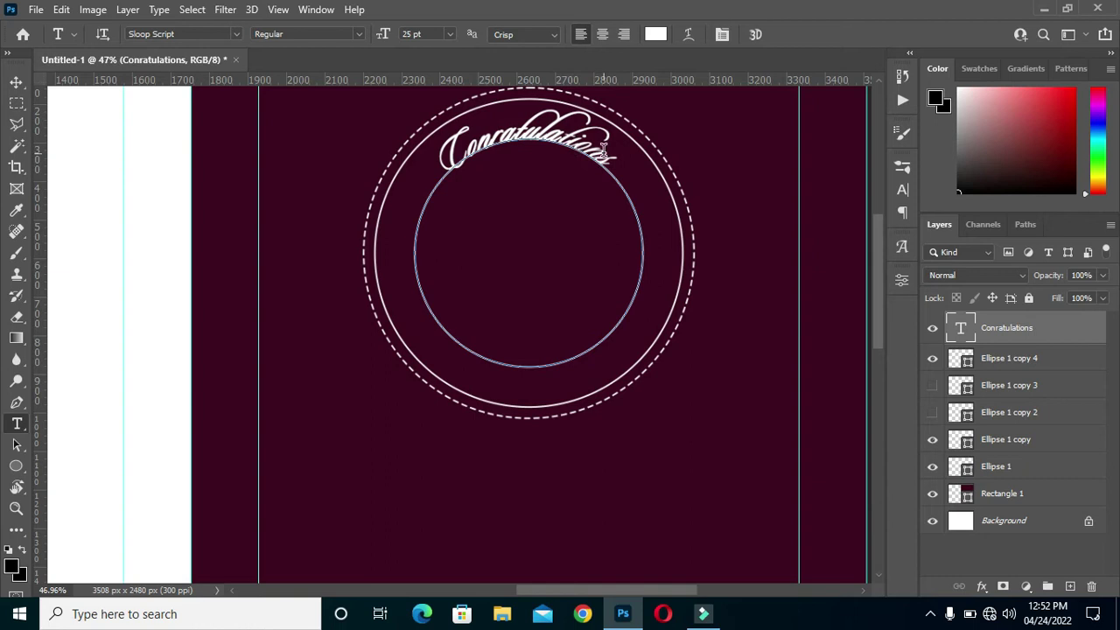
# Step: Duplicate the Ellipse 1 copy 4 circle layer and hide the original
pyautogui.click(16, 81)
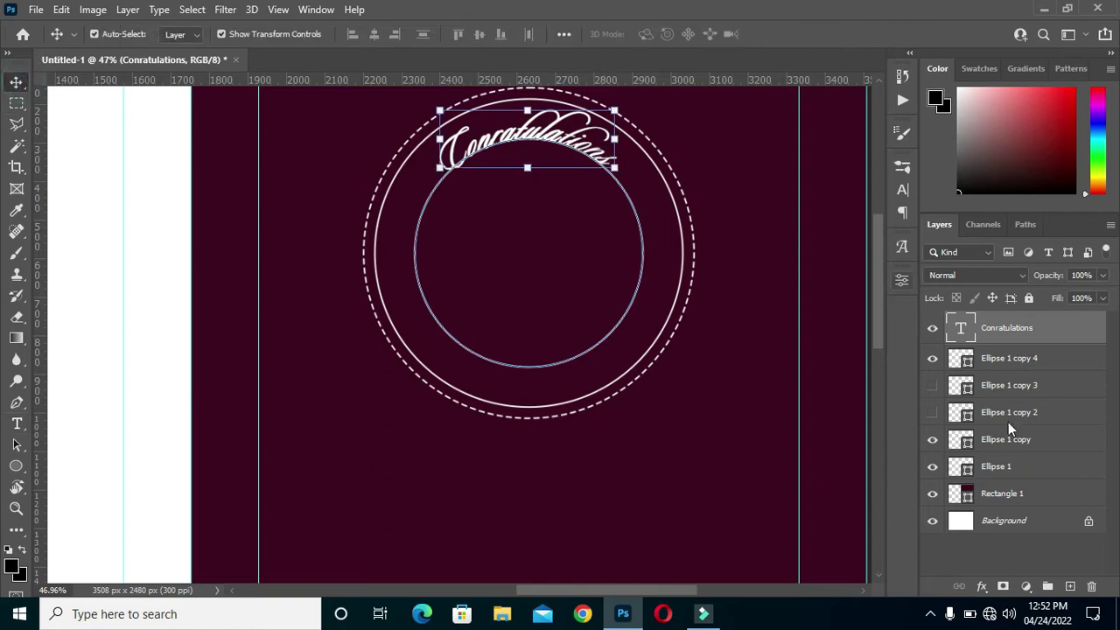
pyautogui.click(993, 359)
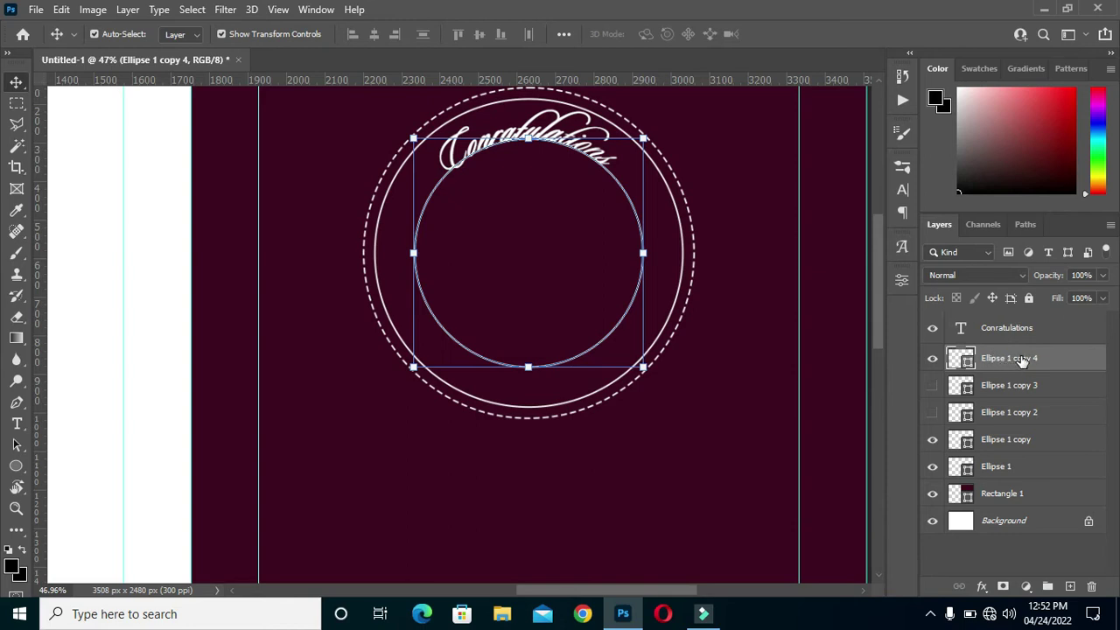
pyautogui.click(933, 359)
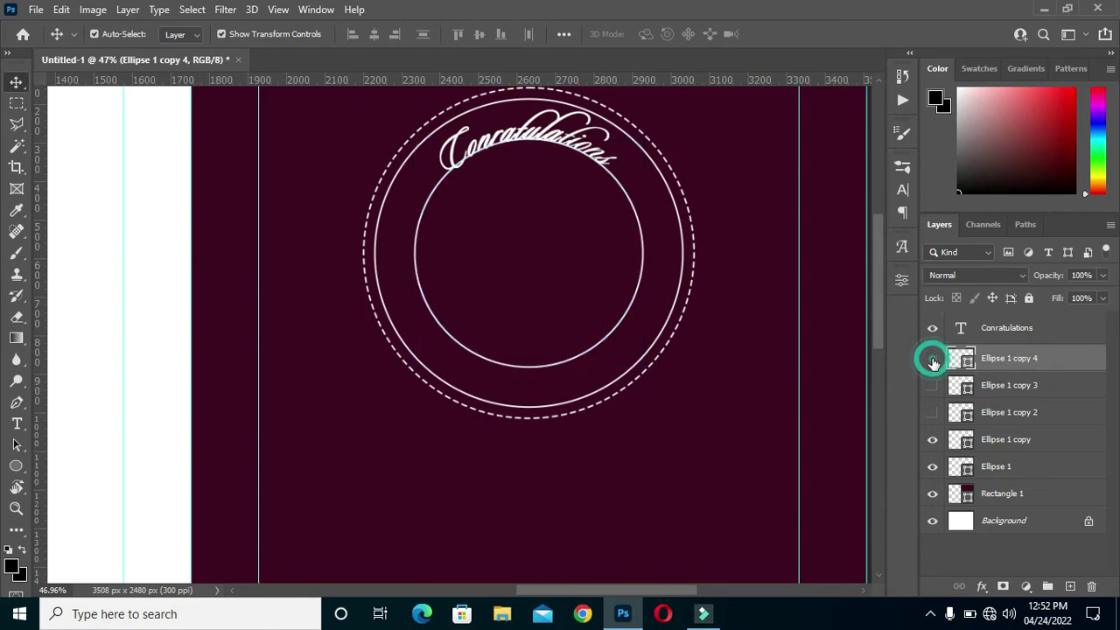
pyautogui.click(933, 360)
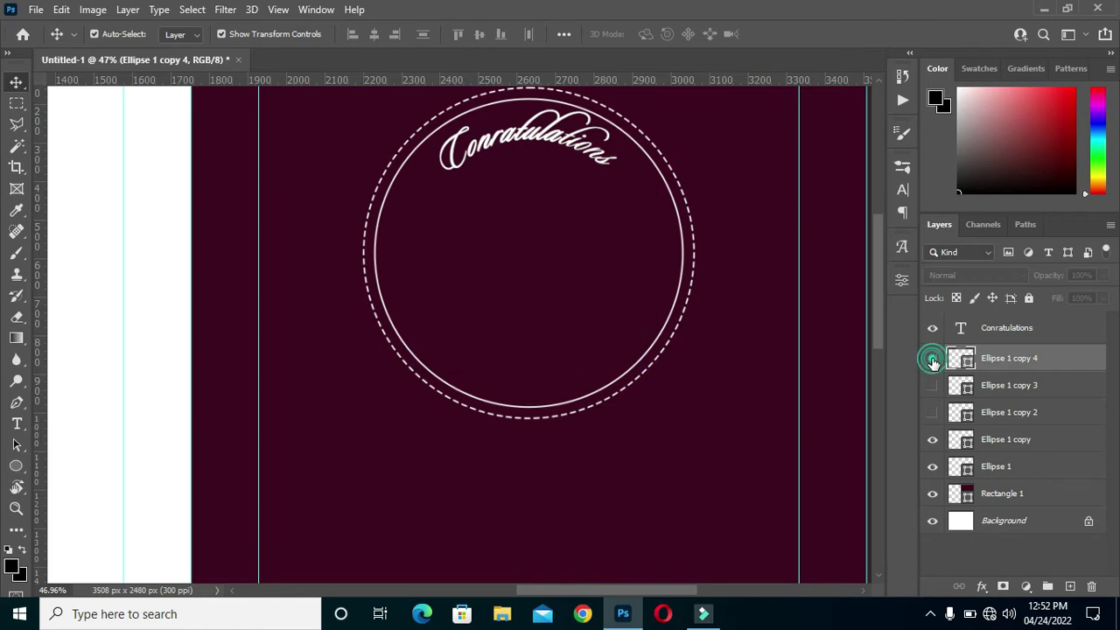
pyautogui.moveTo(1029, 361); pyautogui.dragTo(1069, 585)
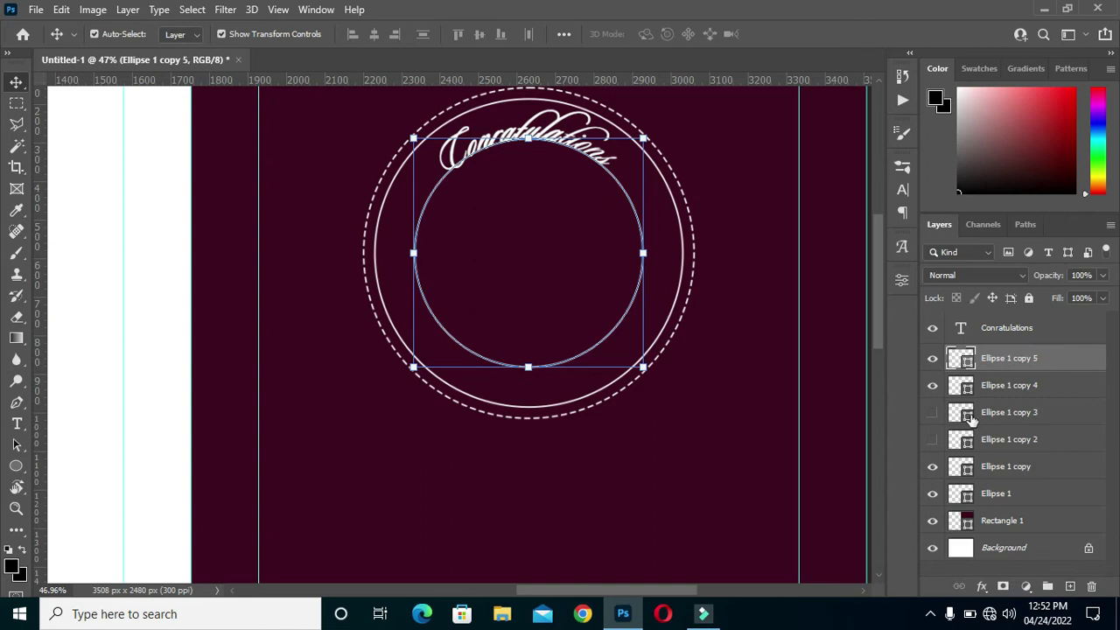
pyautogui.click(933, 386)
# Step: Add the text "Graduation" along the path of the Ellipse 1 copy 5 circle, starting at its lower left
pyautogui.click(1006, 328)
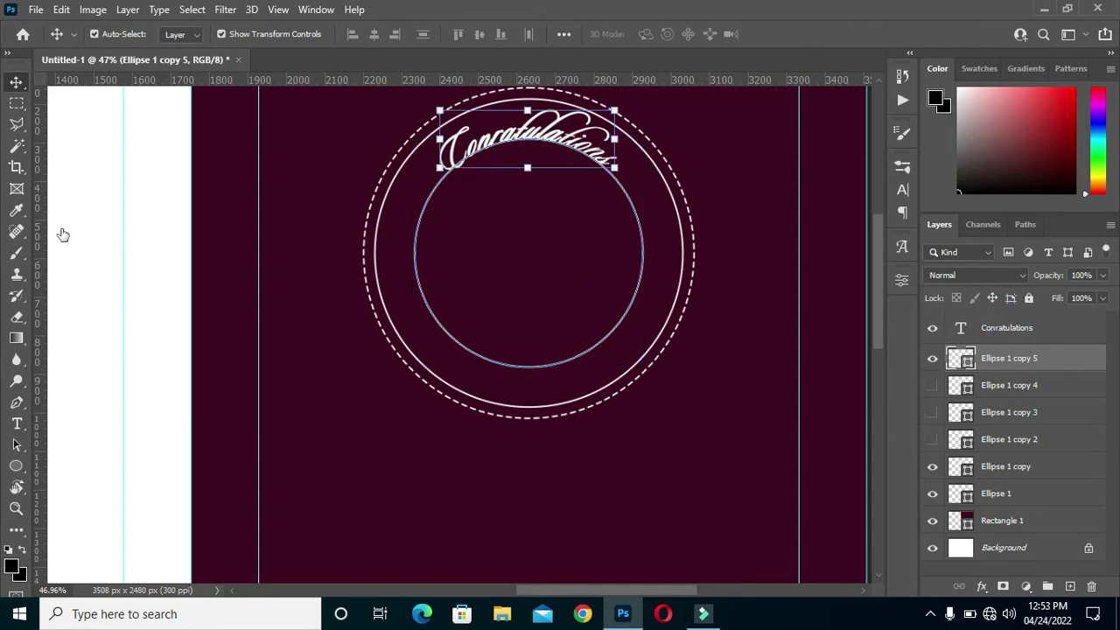
pyautogui.click(16, 424)
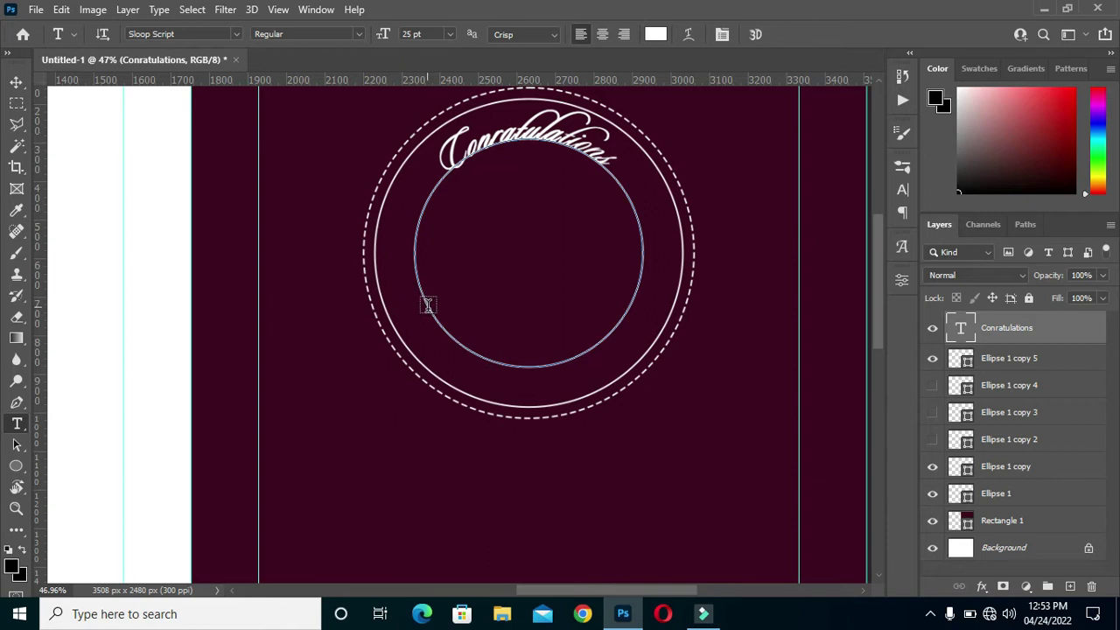
pyautogui.click(1021, 359)
pyautogui.click(478, 357)
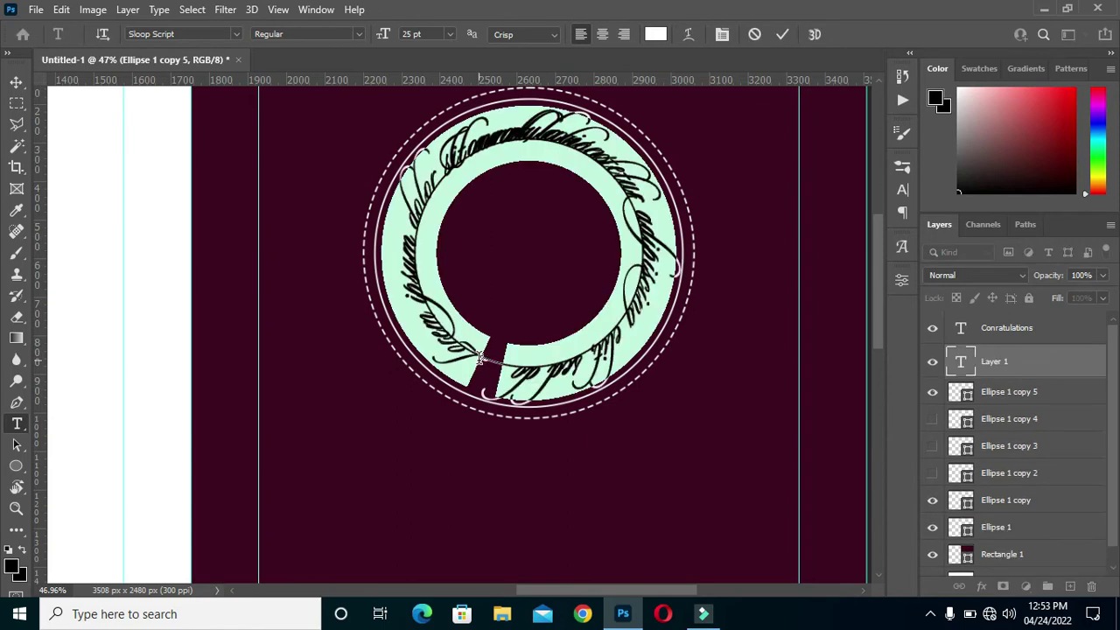
pyautogui.write('Gra')
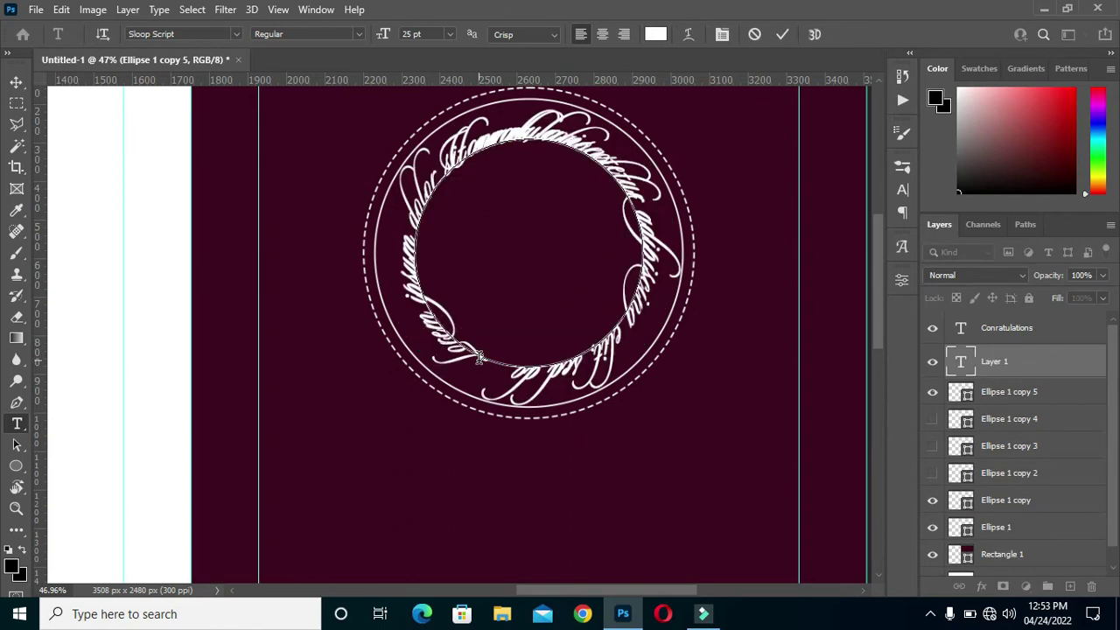
pyautogui.write('duation')
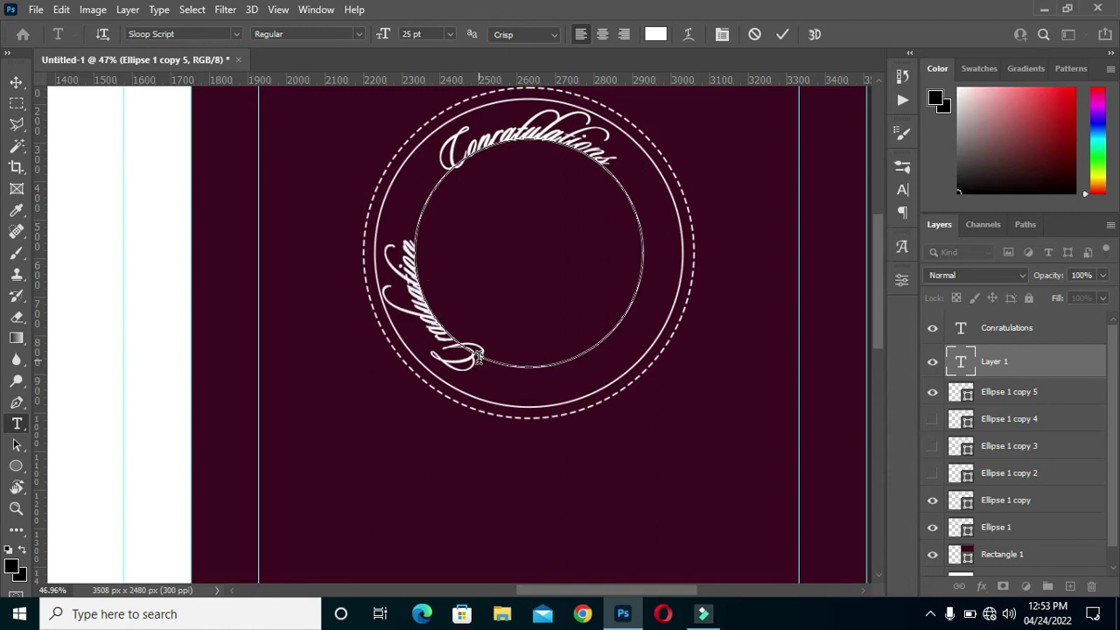
pyautogui.click(781, 35)
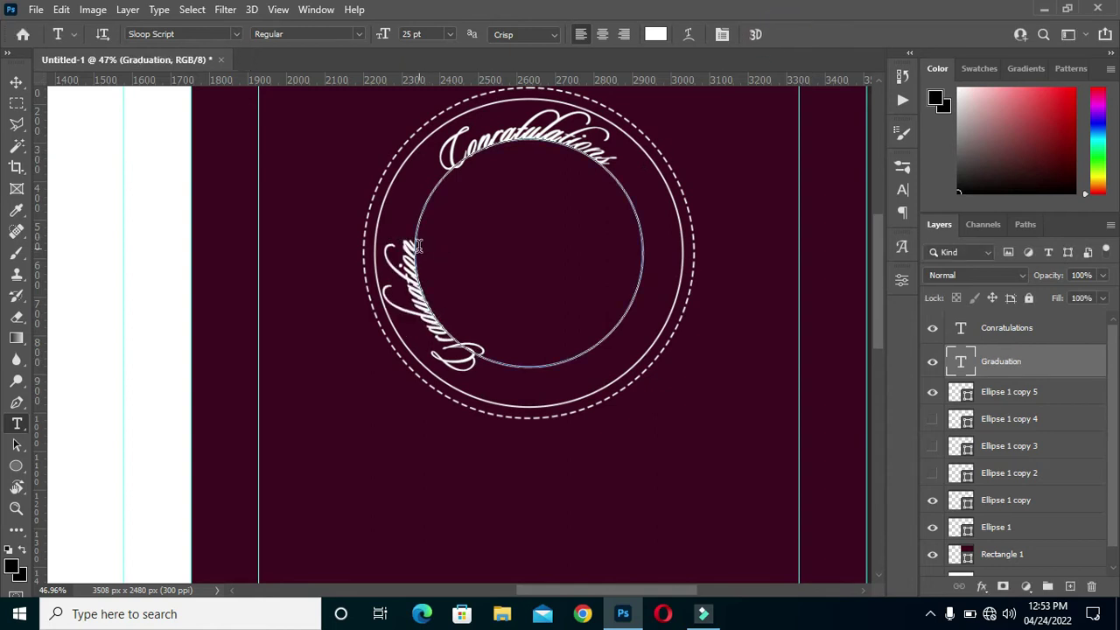
# Step: Slide the "Graduation" text along its circular path to the bottom of the badge and set its tracking to 40
pyautogui.moveTo(455, 345); pyautogui.dragTo(506, 366)
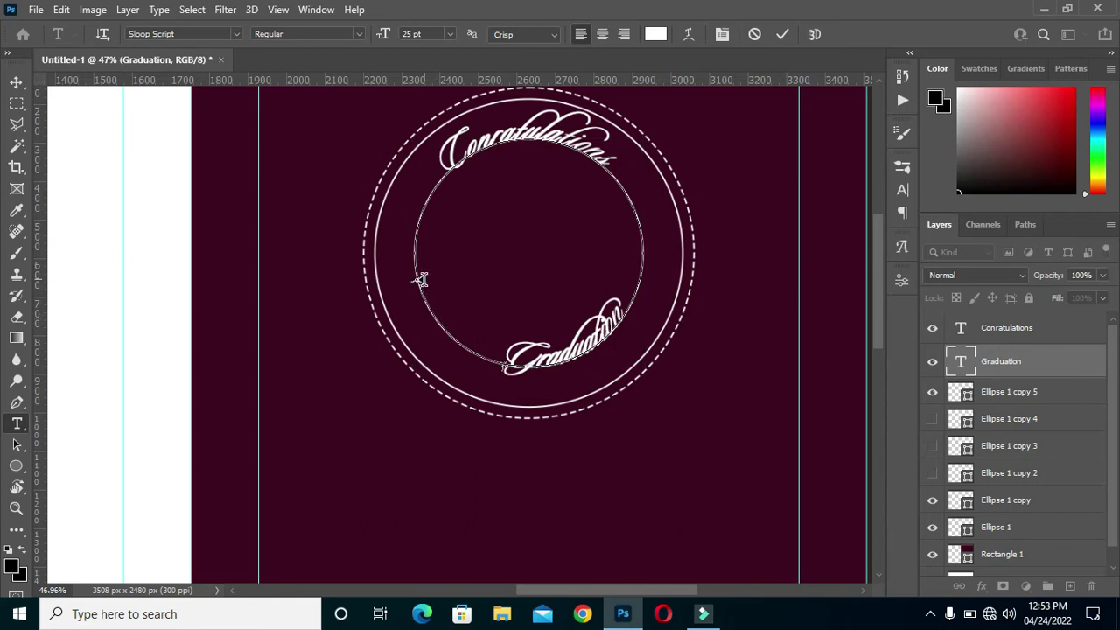
pyautogui.moveTo(487, 358); pyautogui.dragTo(461, 347)
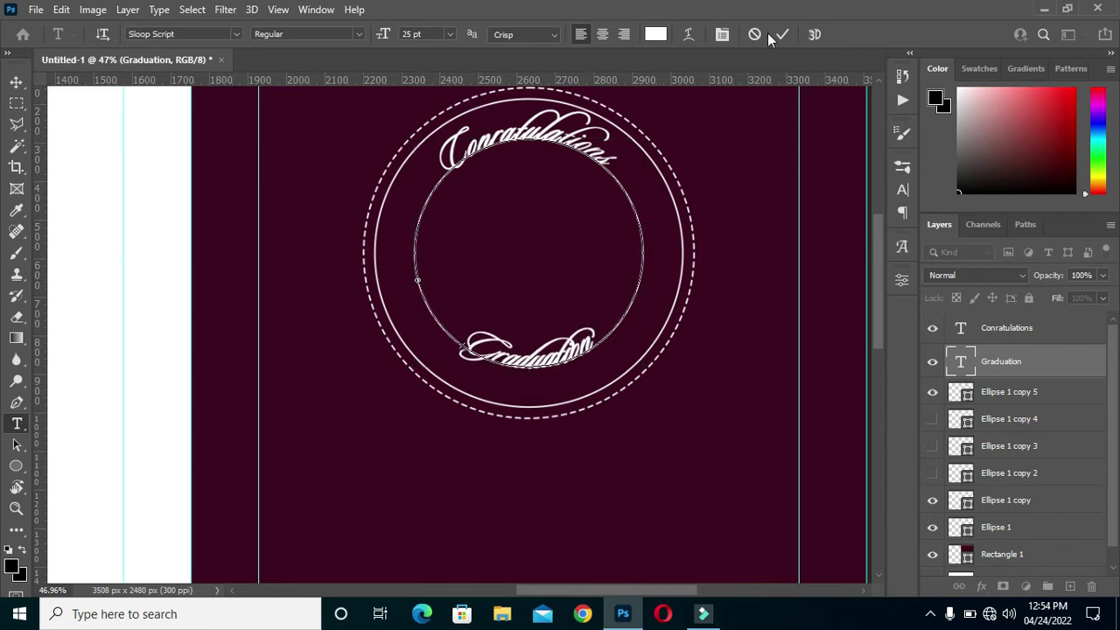
pyautogui.hotkey('ctrl', 'a')
pyautogui.click(903, 192)
pyautogui.moveTo(814, 225); pyautogui.dragTo(815, 227)
pyautogui.write('40')
pyautogui.press('Return')
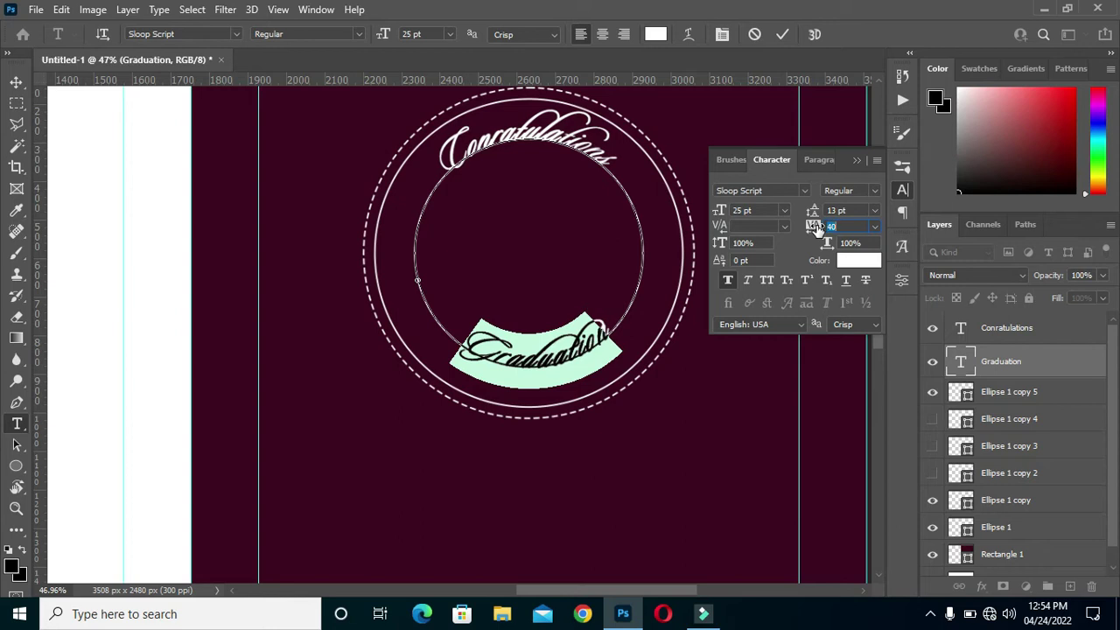
# Step: Shift the "Graduation" text slightly along its path so it is centred at the bottom of the badge
pyautogui.click(600, 320)
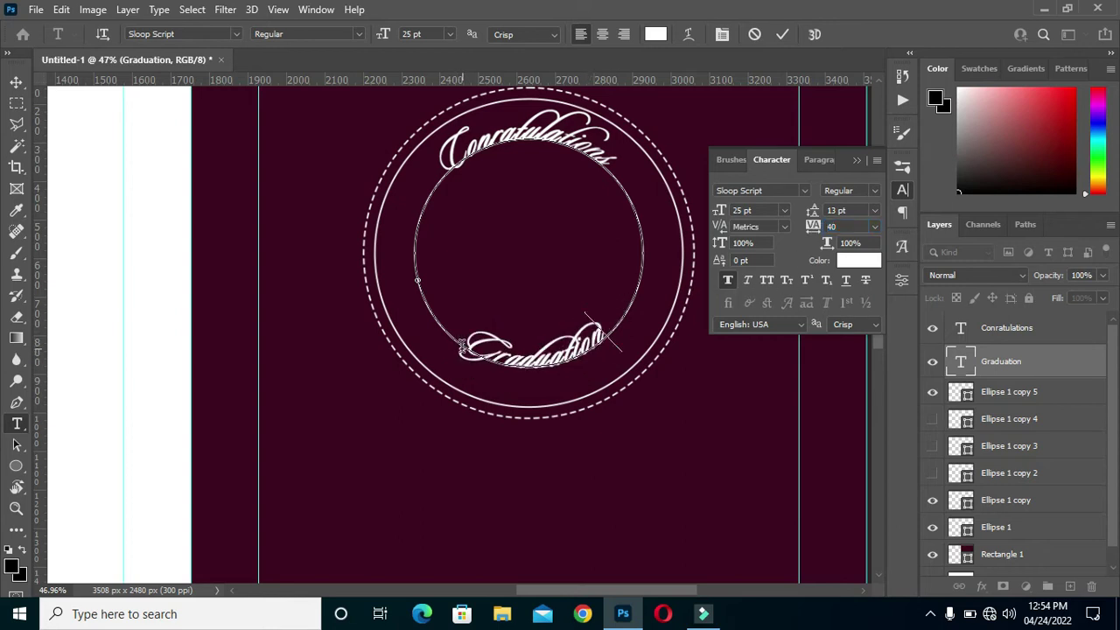
pyautogui.moveTo(457, 341); pyautogui.dragTo(456, 347)
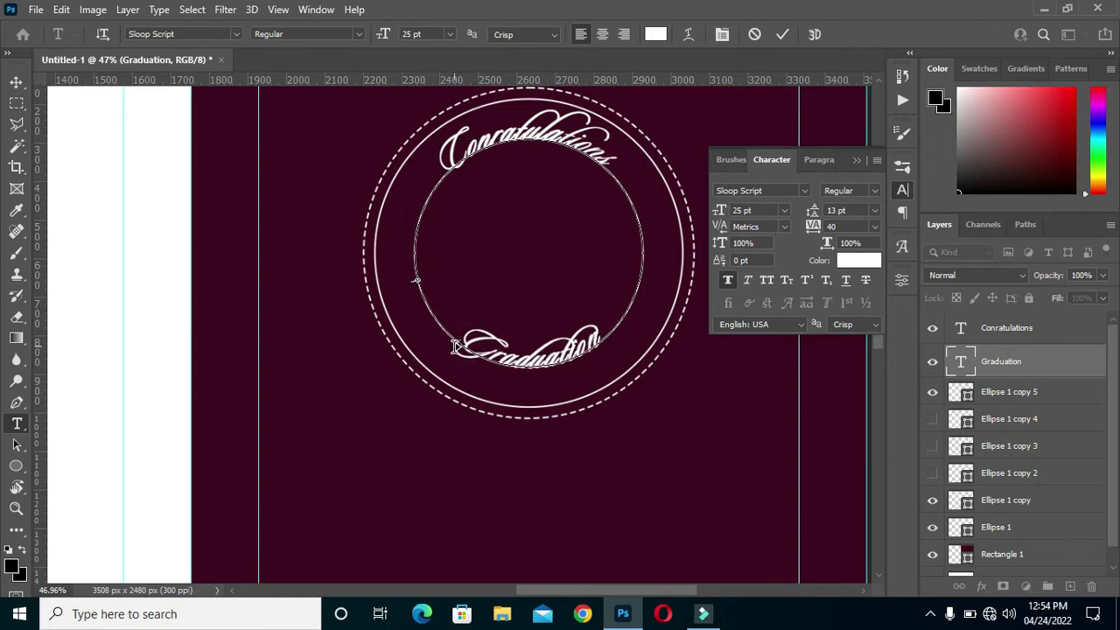
pyautogui.moveTo(454, 347); pyautogui.dragTo(453, 346)
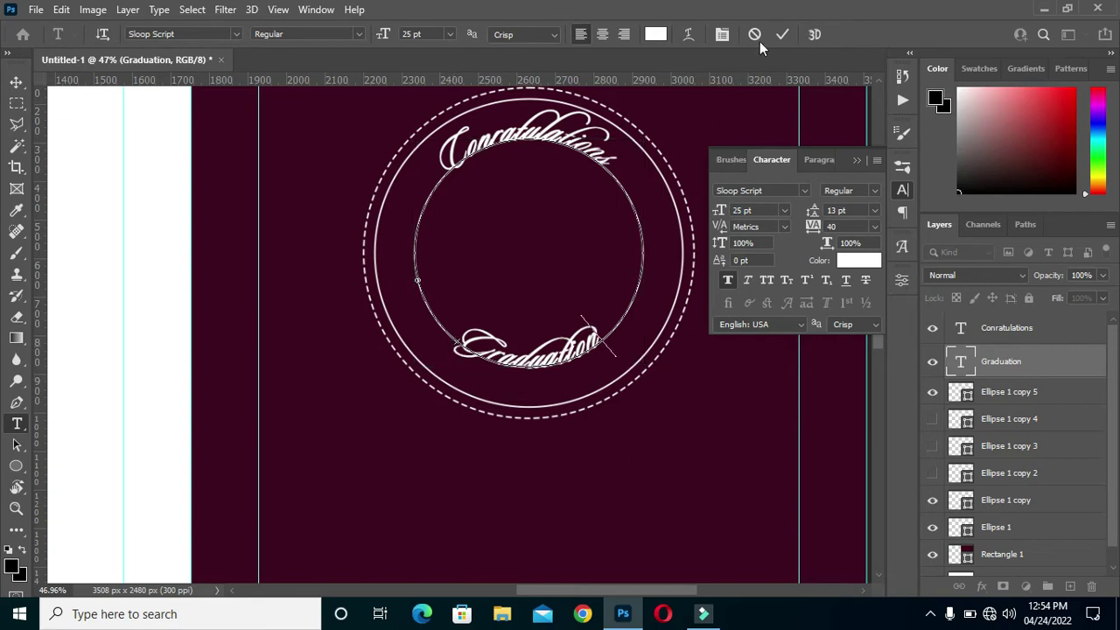
pyautogui.click(781, 34)
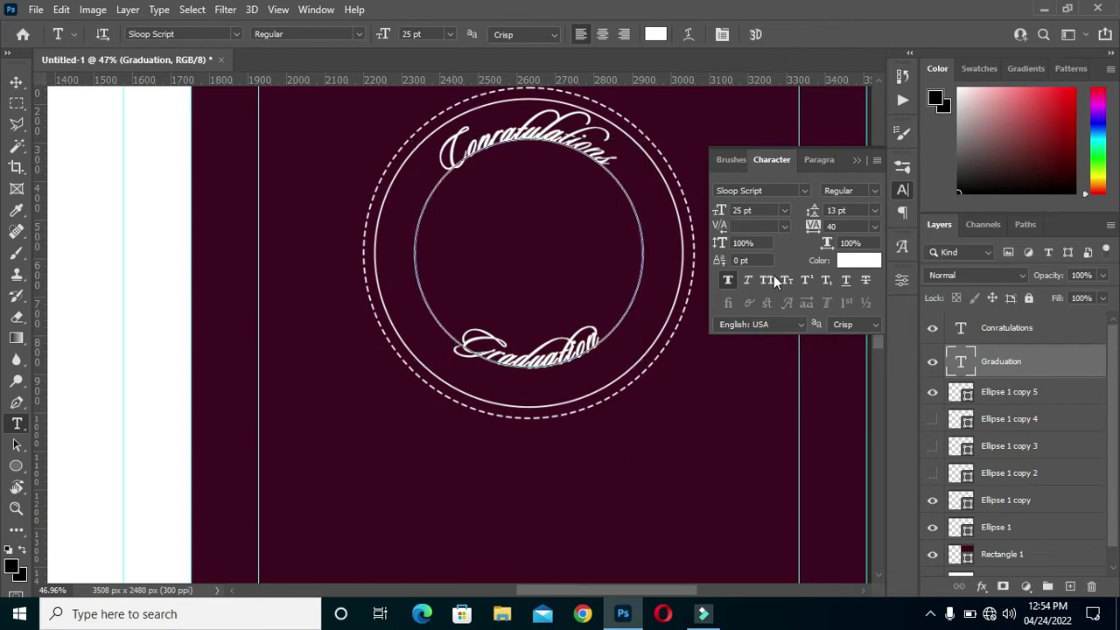
pyautogui.click(858, 160)
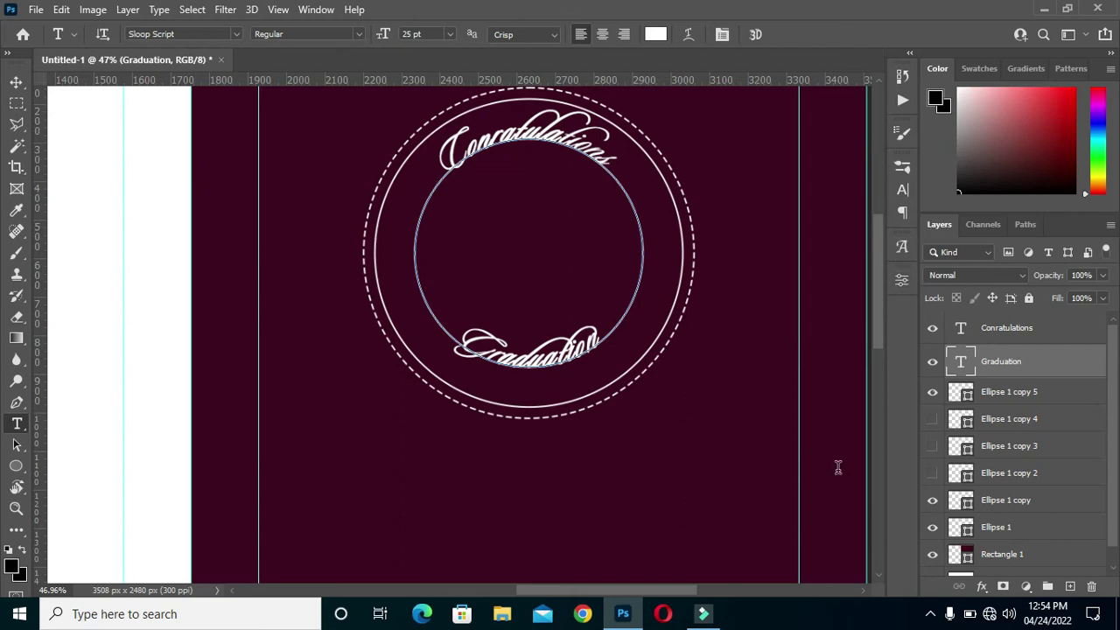
pyautogui.click(16, 83)
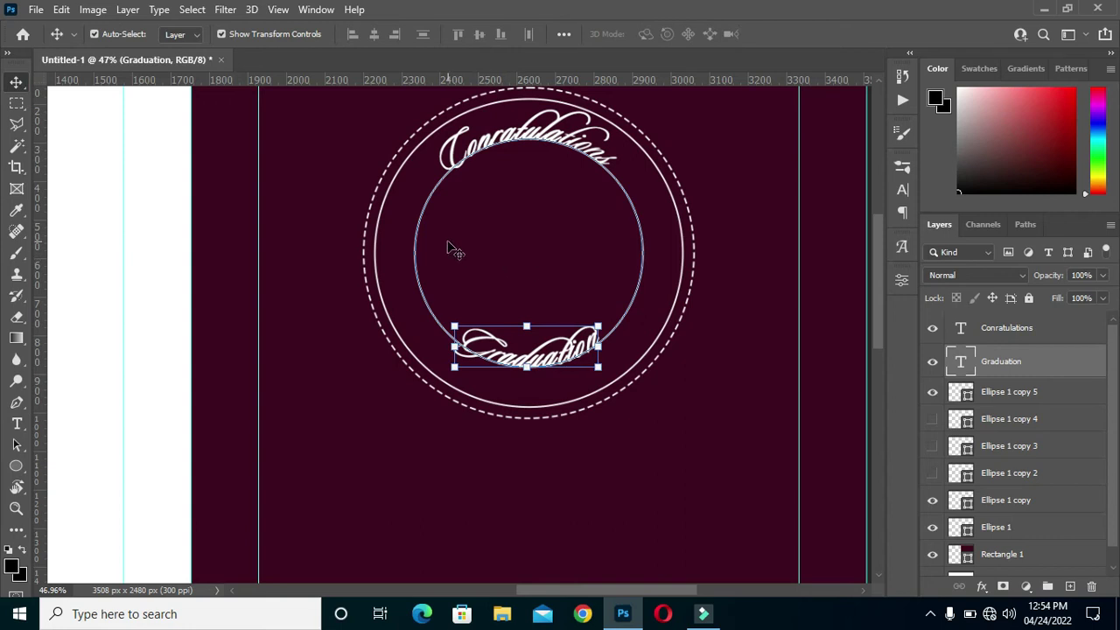
pyautogui.press('t')
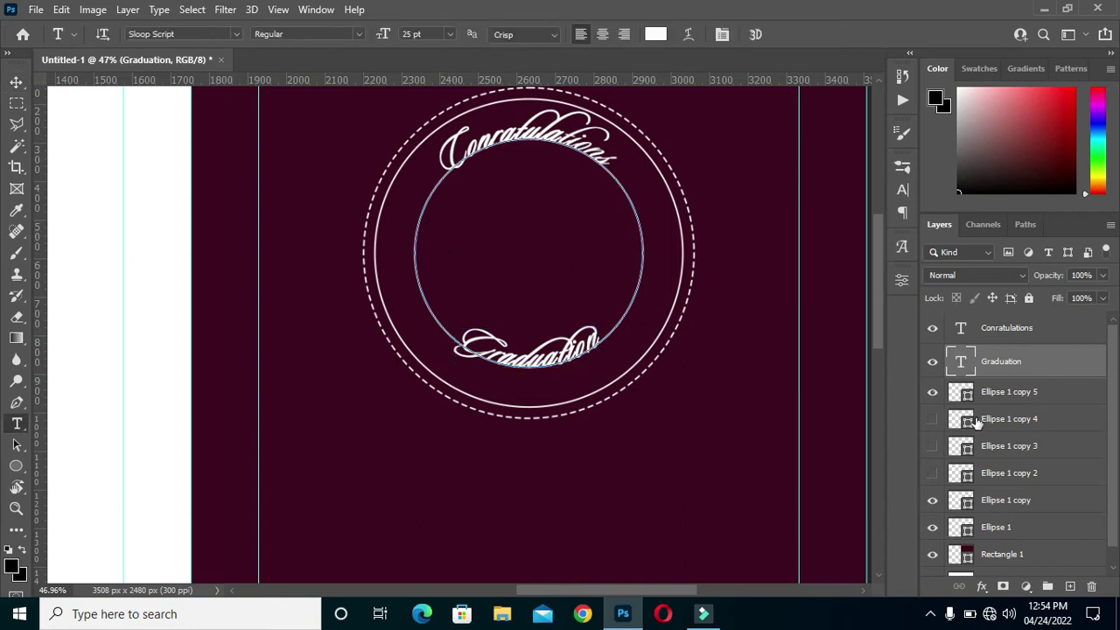
# Step: Delete the Ellipse 1 copy 5 and Ellipse 1 copy 4 layers and make Ellipse 1 copy 3 visible
pyautogui.click(933, 395)
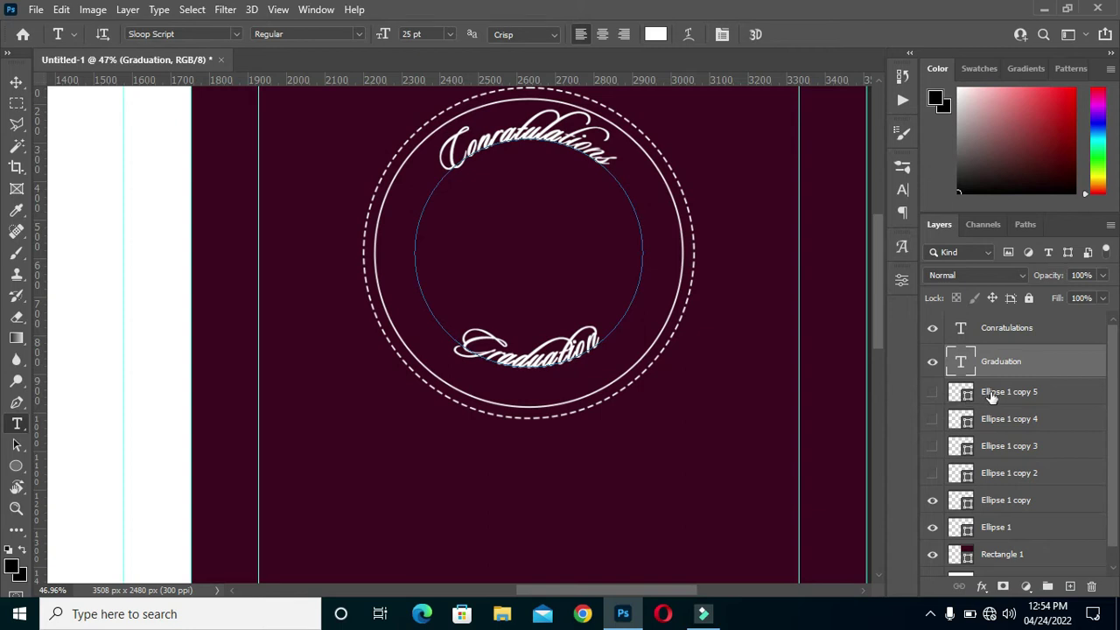
pyautogui.click(995, 394)
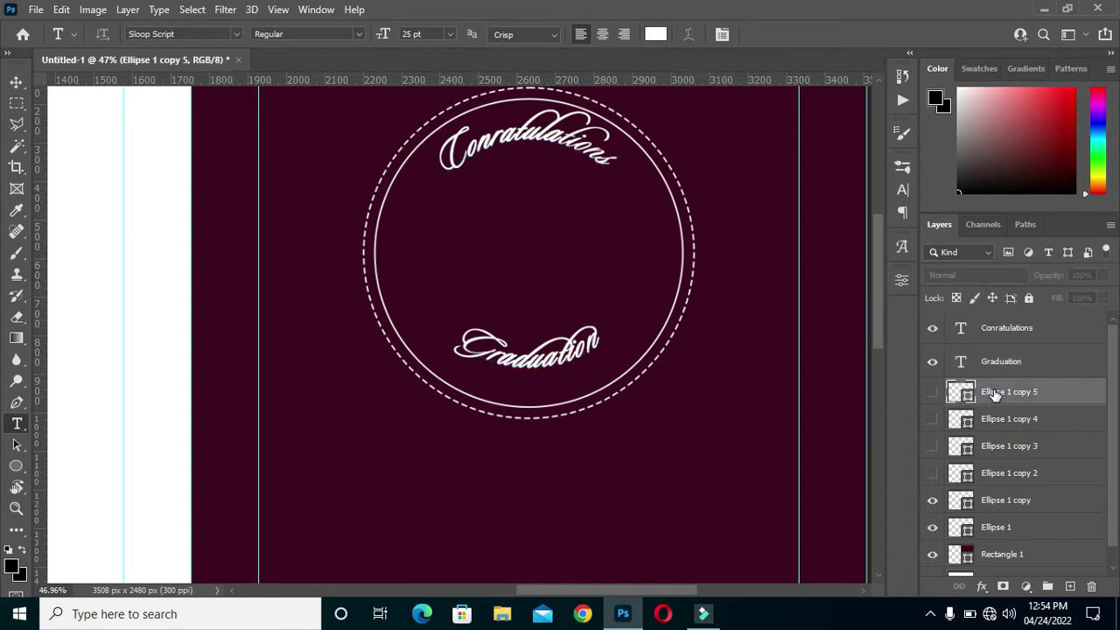
pyautogui.press('Delete')
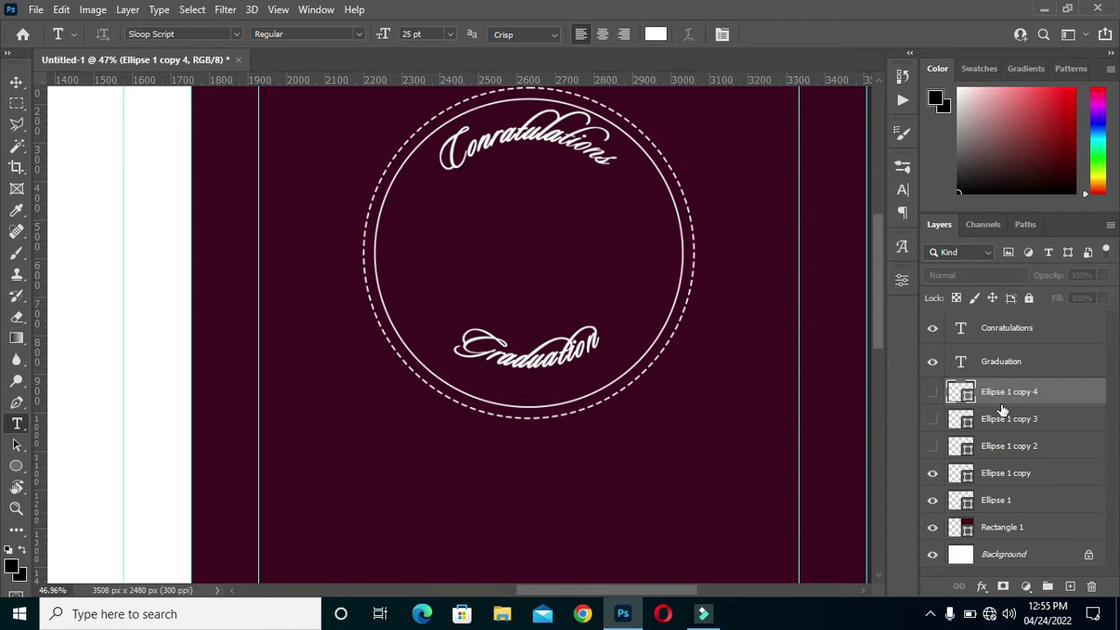
pyautogui.press('Delete')
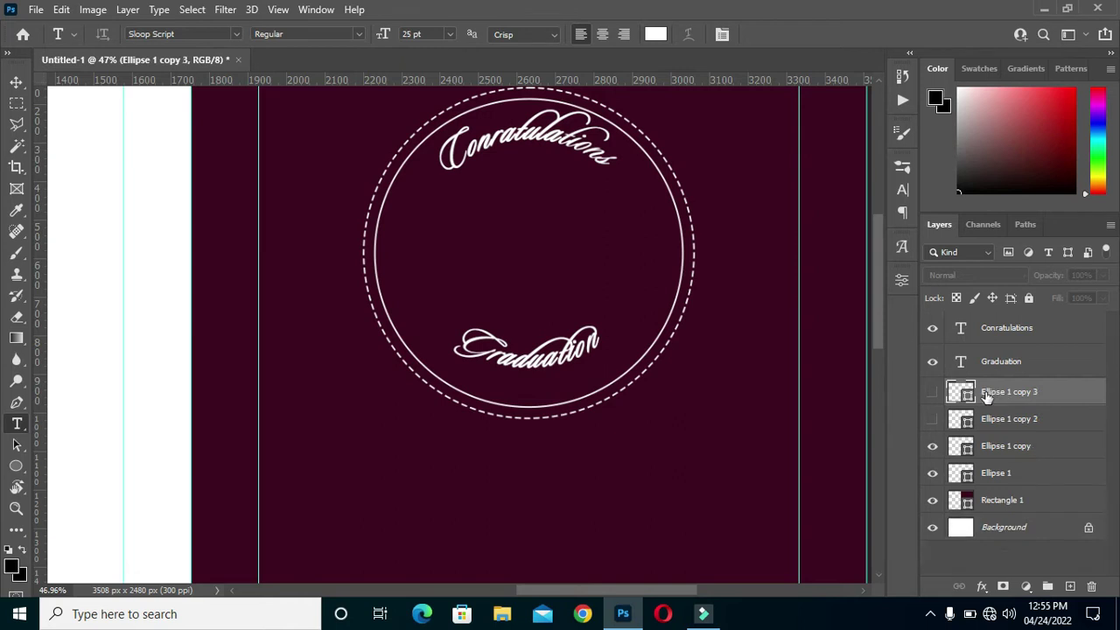
pyautogui.click(932, 395)
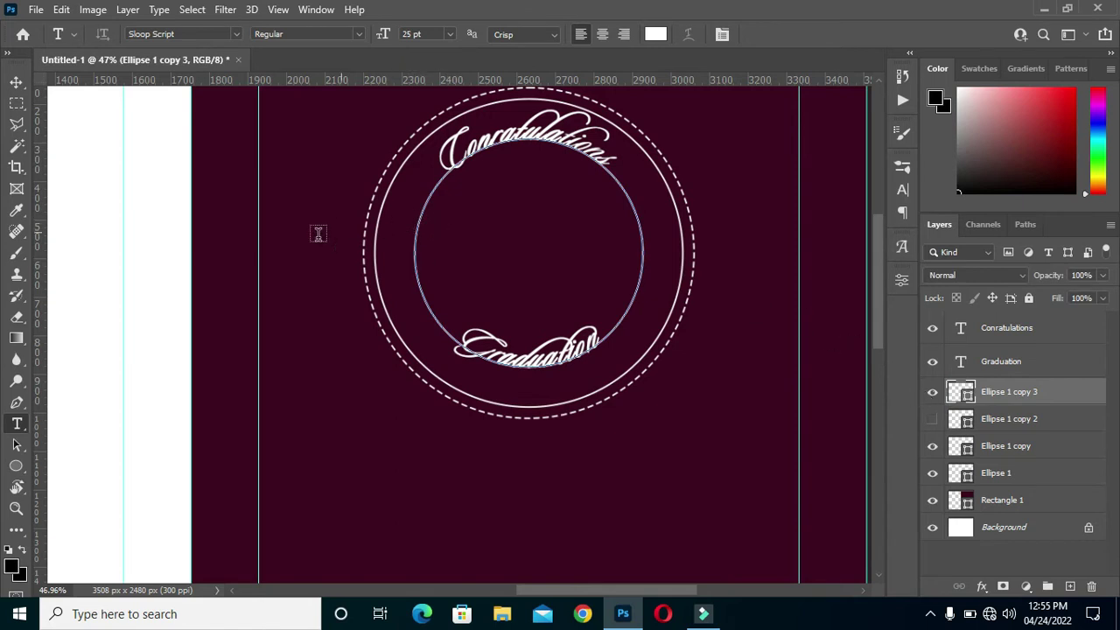
# Step: Add the text "On" on the maroon area just left of the badge
pyautogui.click(275, 258)
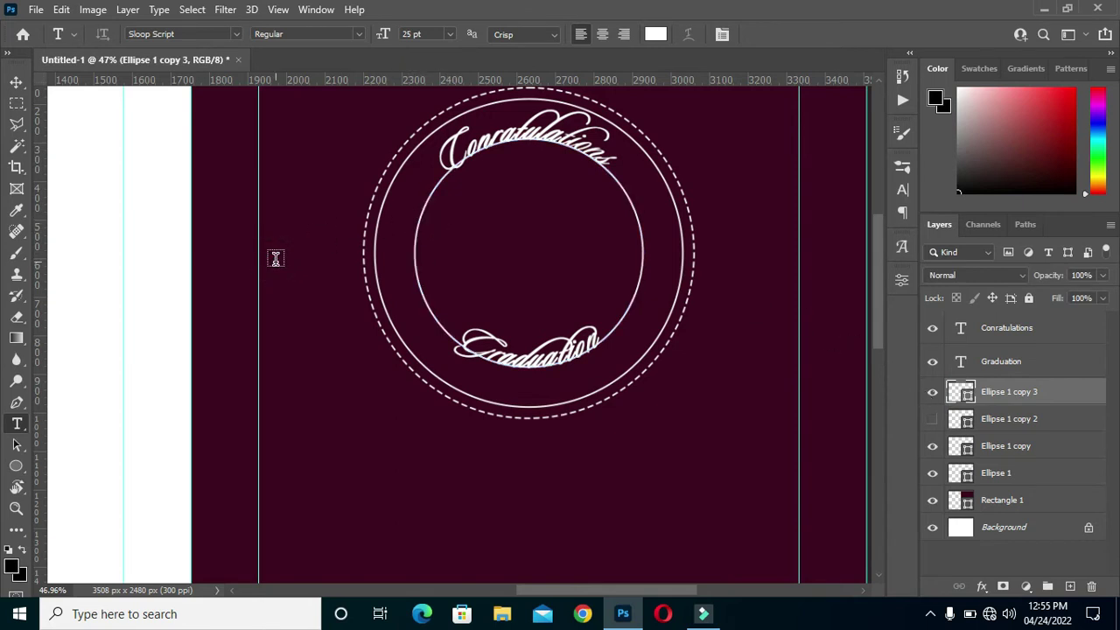
pyautogui.write('On')
pyautogui.click(20, 84)
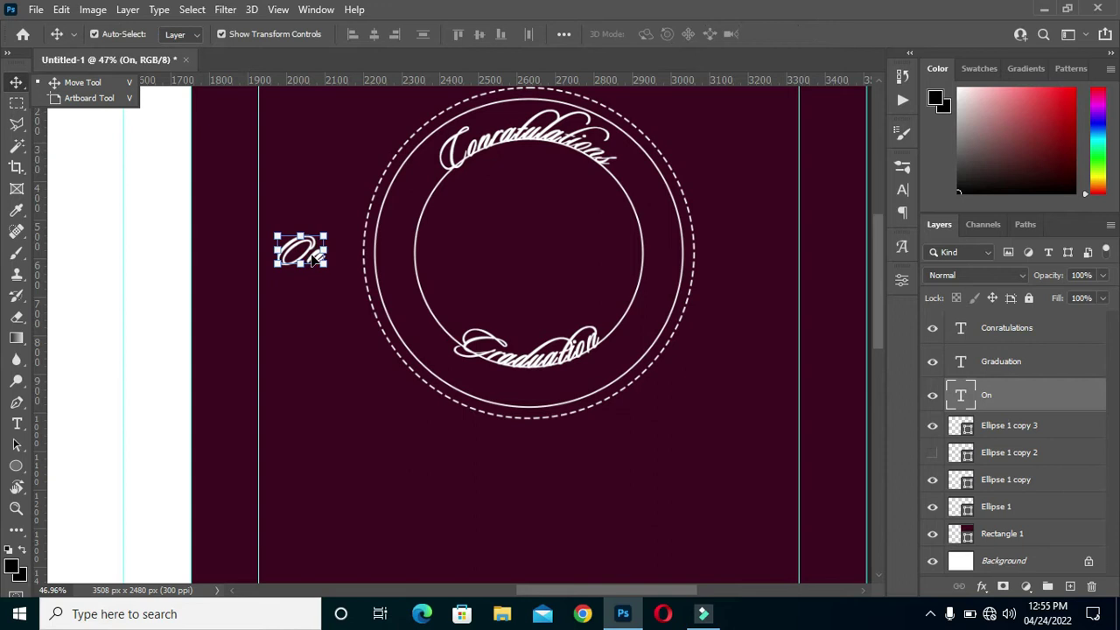
# Step: Duplicate the "On" text, place the copy over the badge's left rim and change its wording to "Your"
pyautogui.click(1032, 402)
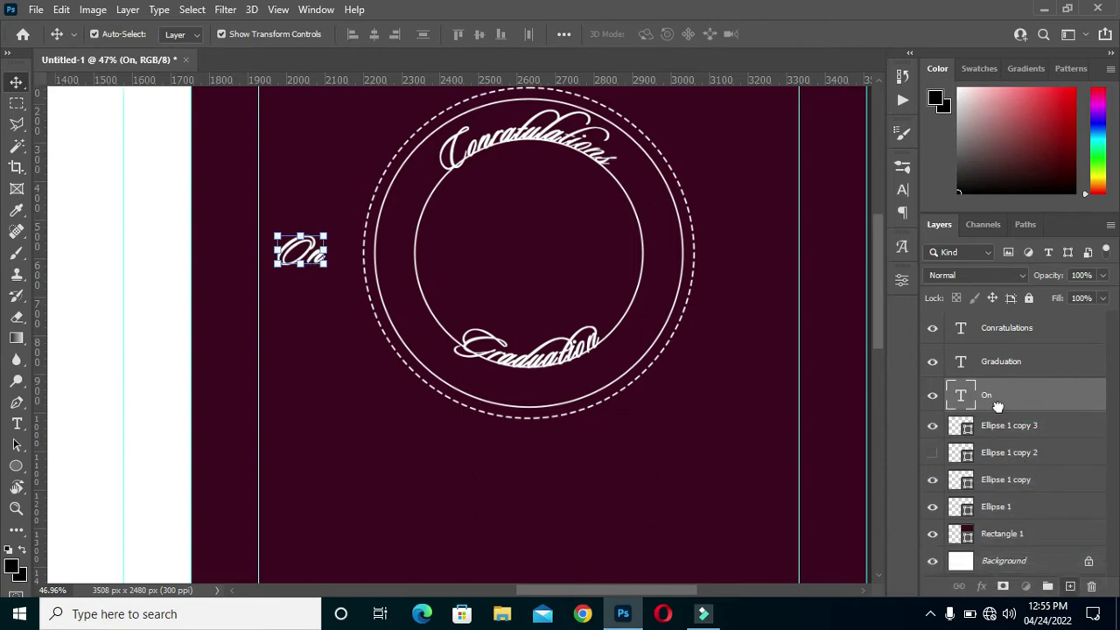
pyautogui.hotkey('ctrl', 'j')
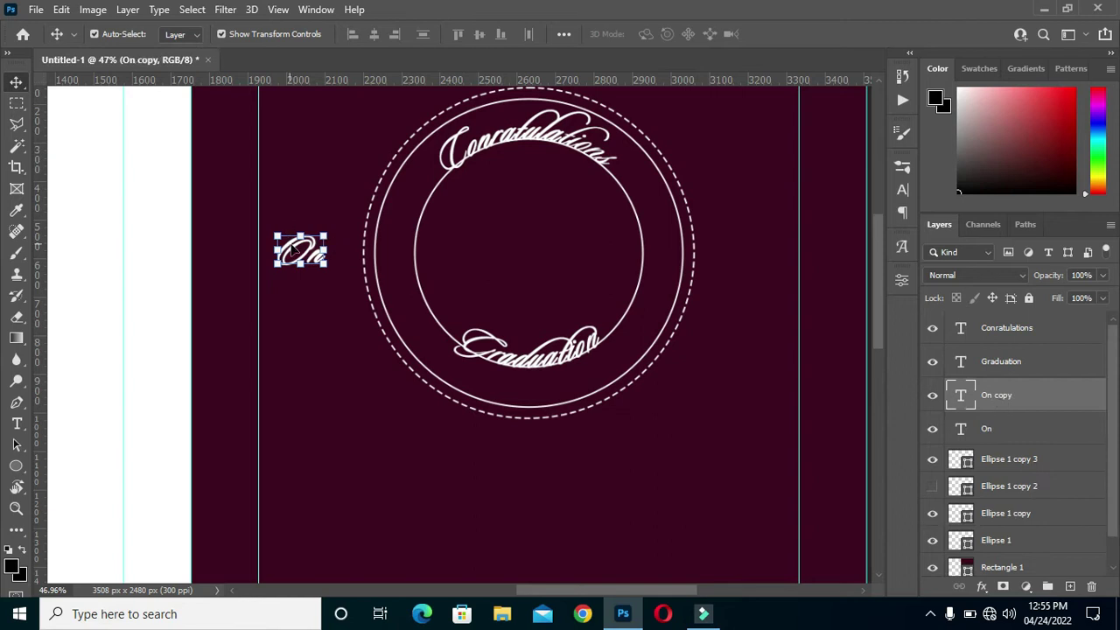
pyautogui.hotkey('ctrl', 't')
pyautogui.moveTo(298, 249); pyautogui.dragTo(411, 254)
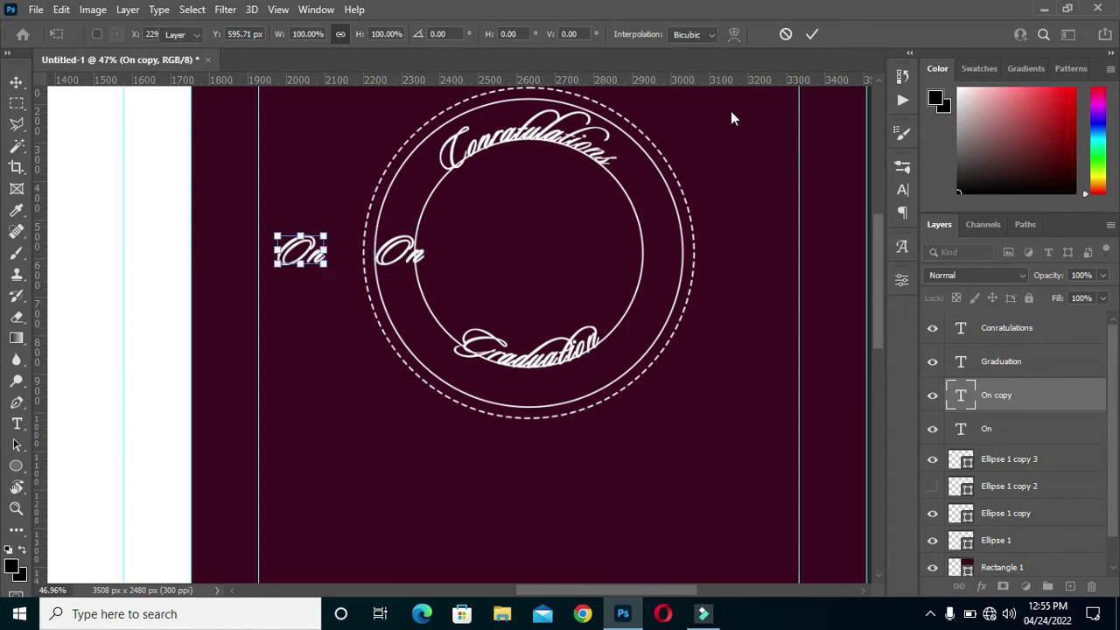
pyautogui.press('Return')
pyautogui.doubleClick(413, 253)
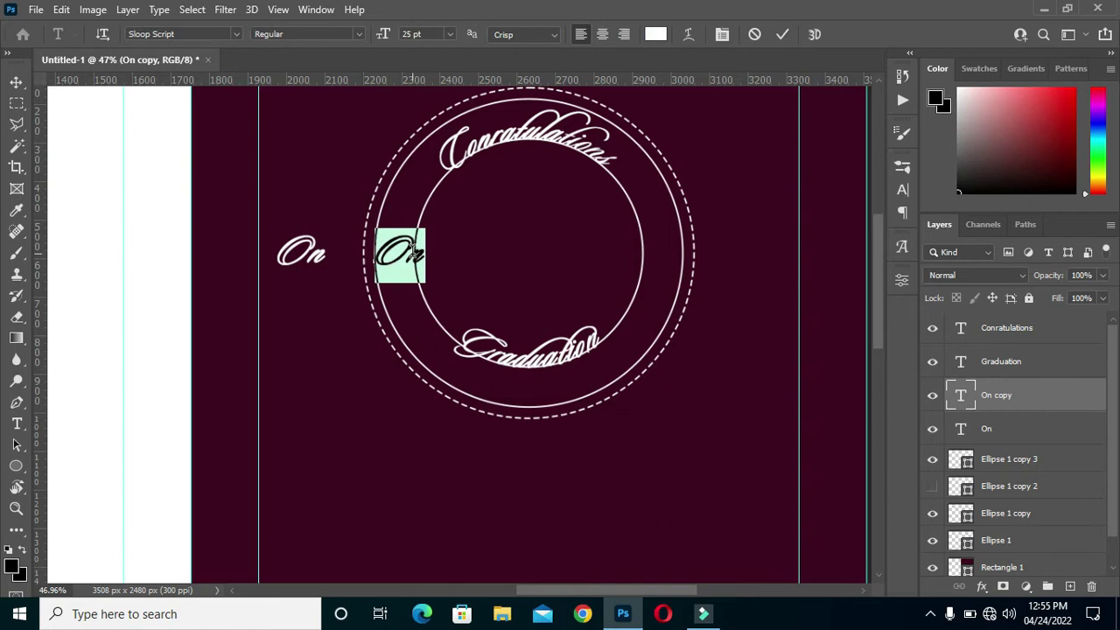
pyautogui.write('Your')
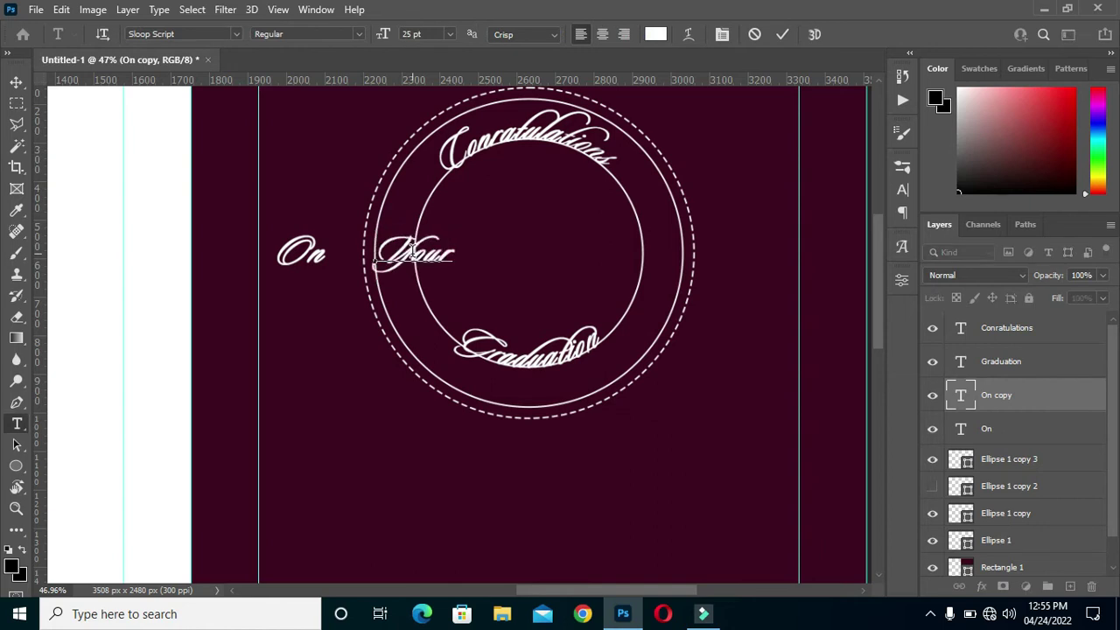
pyautogui.click(783, 35)
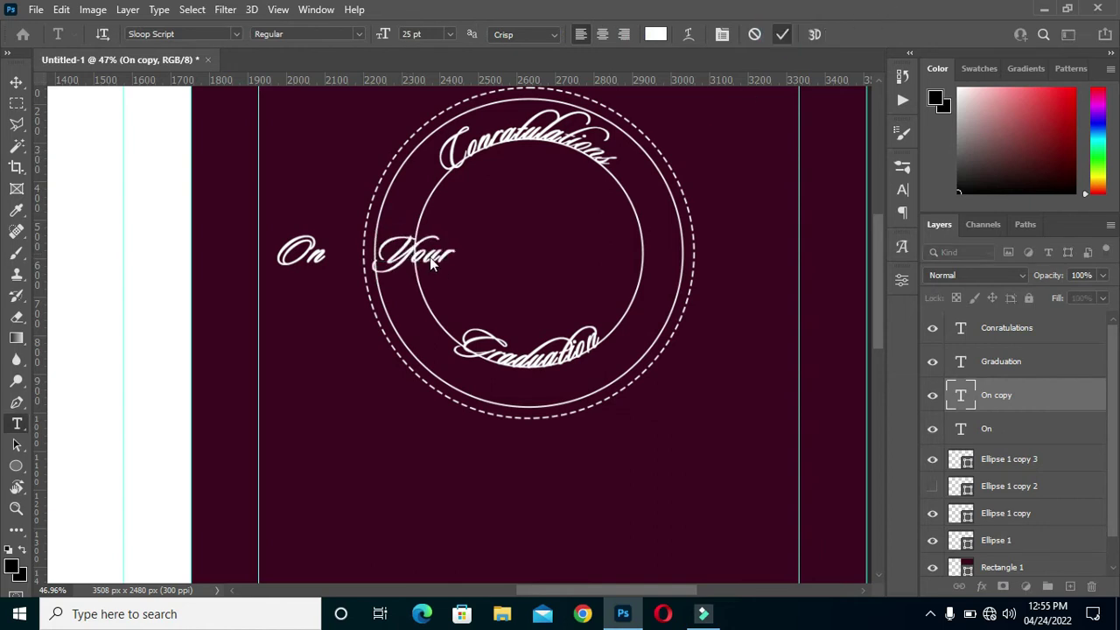
# Step: Move "Your" to the right side inside the inner circle and "On" to the left side inside it
pyautogui.press('v')
pyautogui.moveTo(425, 256); pyautogui.dragTo(619, 252)
pyautogui.moveTo(313, 254); pyautogui.dragTo(447, 249)
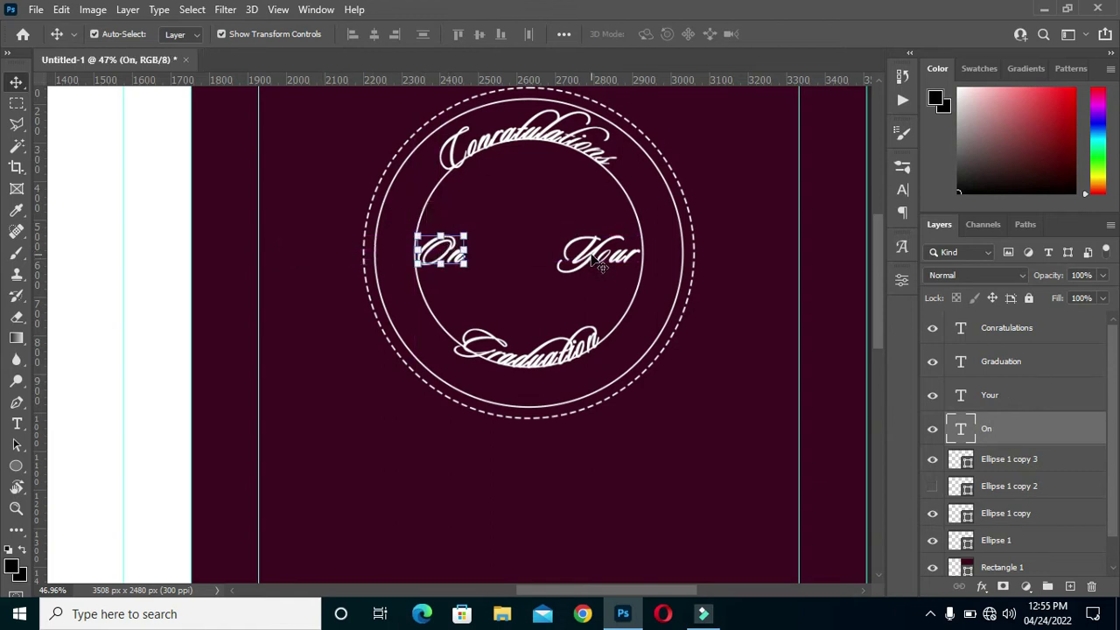
# Step: Scale the "Your" text down to about 81% and shrink the "On" text slightly to match
pyautogui.click(581, 257)
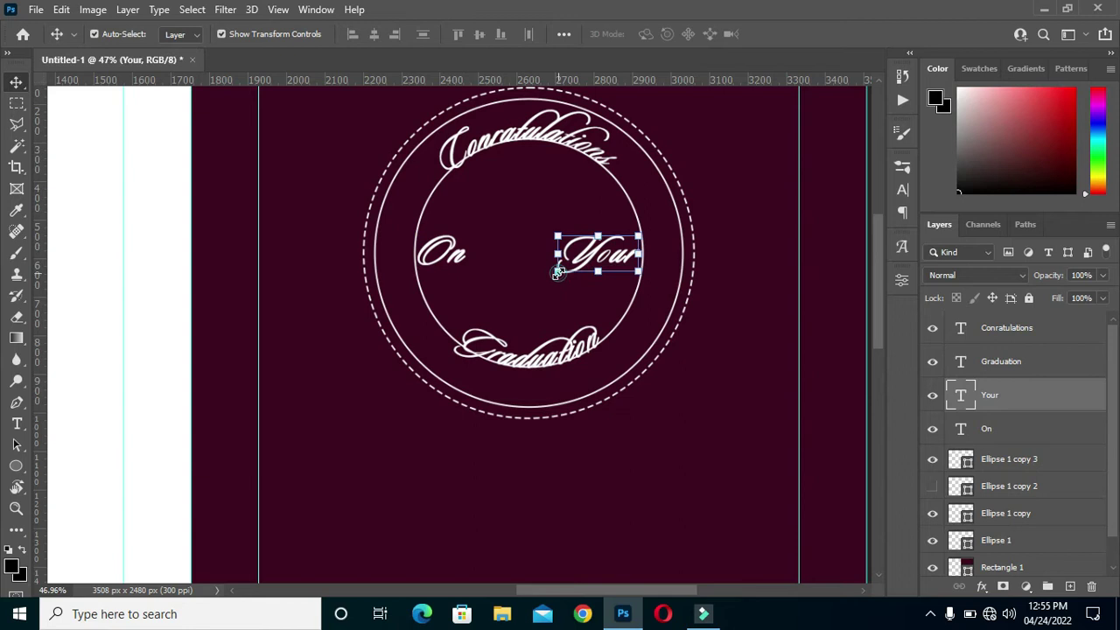
pyautogui.click(558, 274)
pyautogui.moveTo(556, 281)
pyautogui.mouseDown()
pyautogui.moveTo(580, 247)
pyautogui.moveTo(573, 273)
pyautogui.mouseUp()
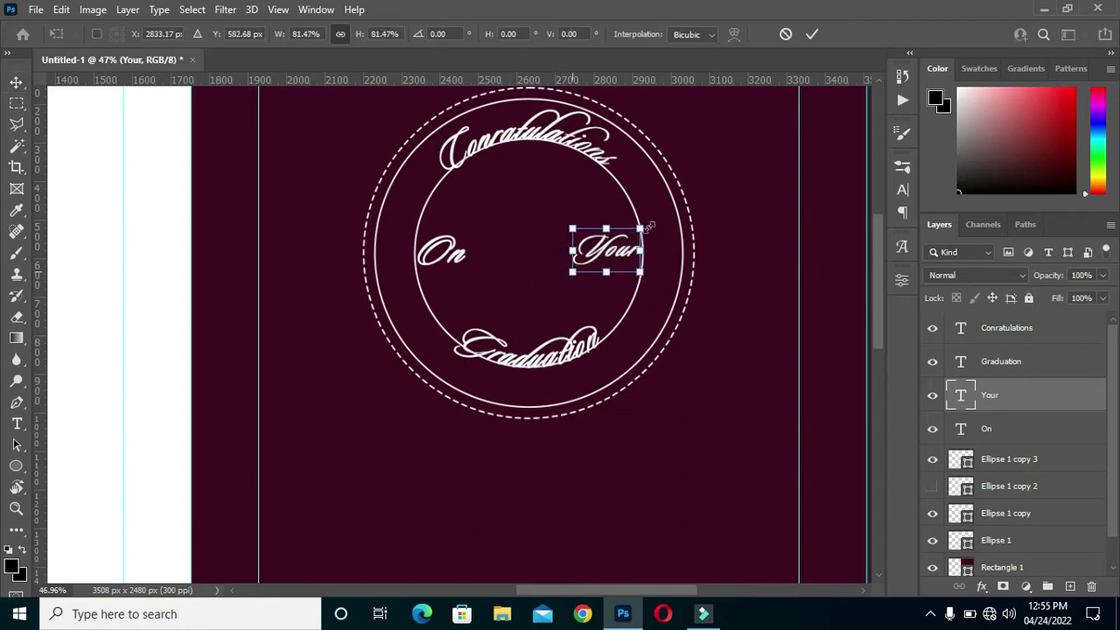
pyautogui.click(813, 34)
pyautogui.click(462, 260)
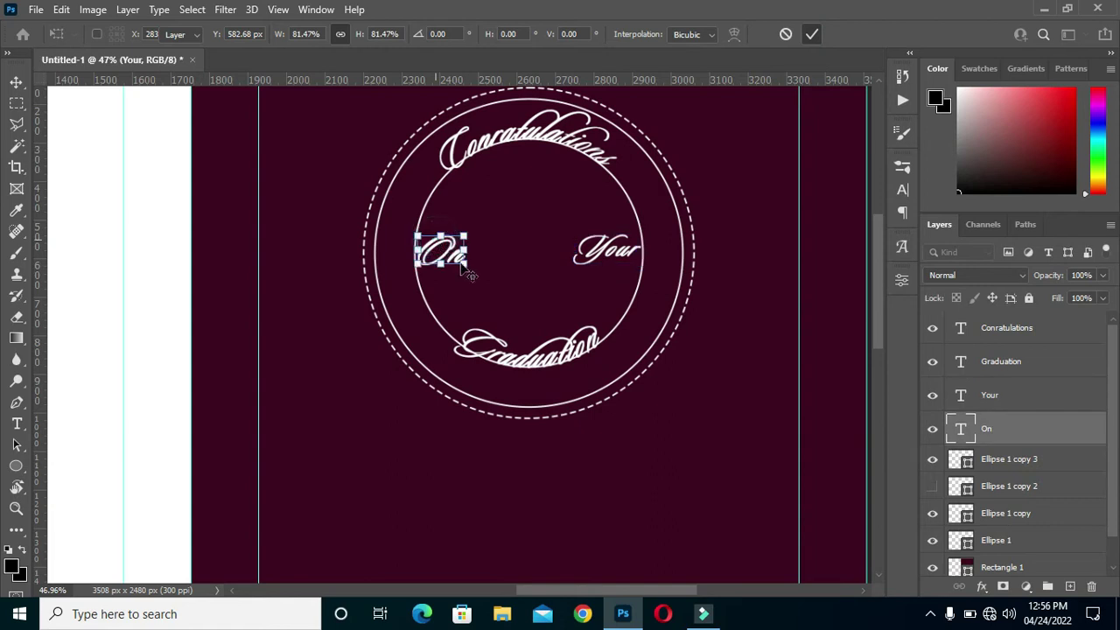
pyautogui.moveTo(462, 260); pyautogui.dragTo(455, 260)
pyautogui.press('Return')
# Step: Move the "Graduation" text down into the band between the inner circle and the solid outer ring
pyautogui.scroll(-2, 455, 261)
pyautogui.moveTo(567, 389); pyautogui.dragTo(560, 428)
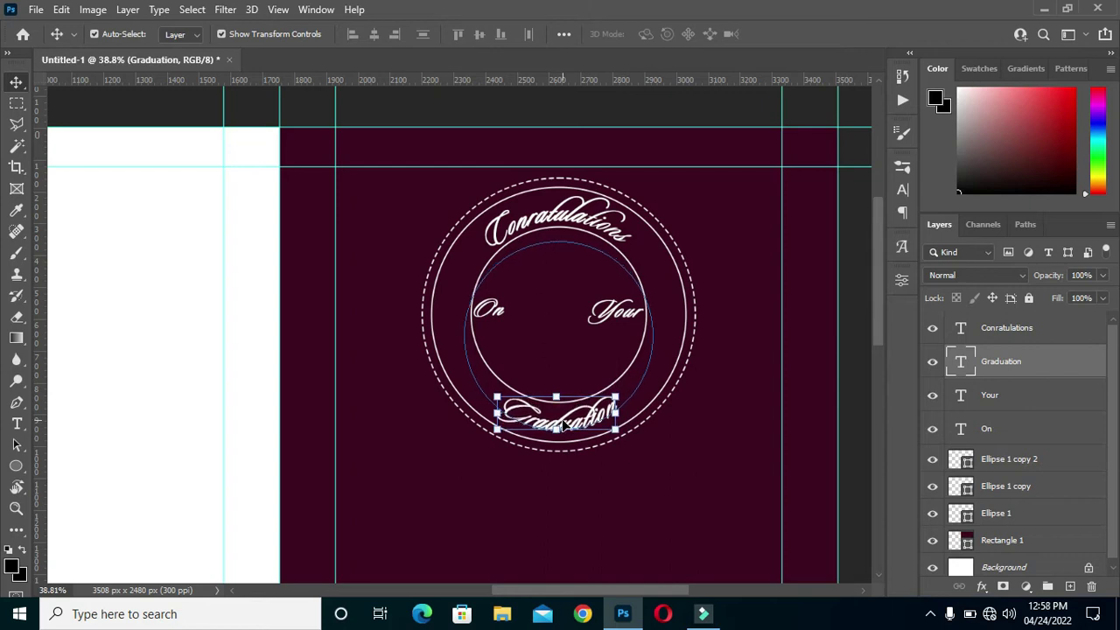
pyautogui.click(848, 407)
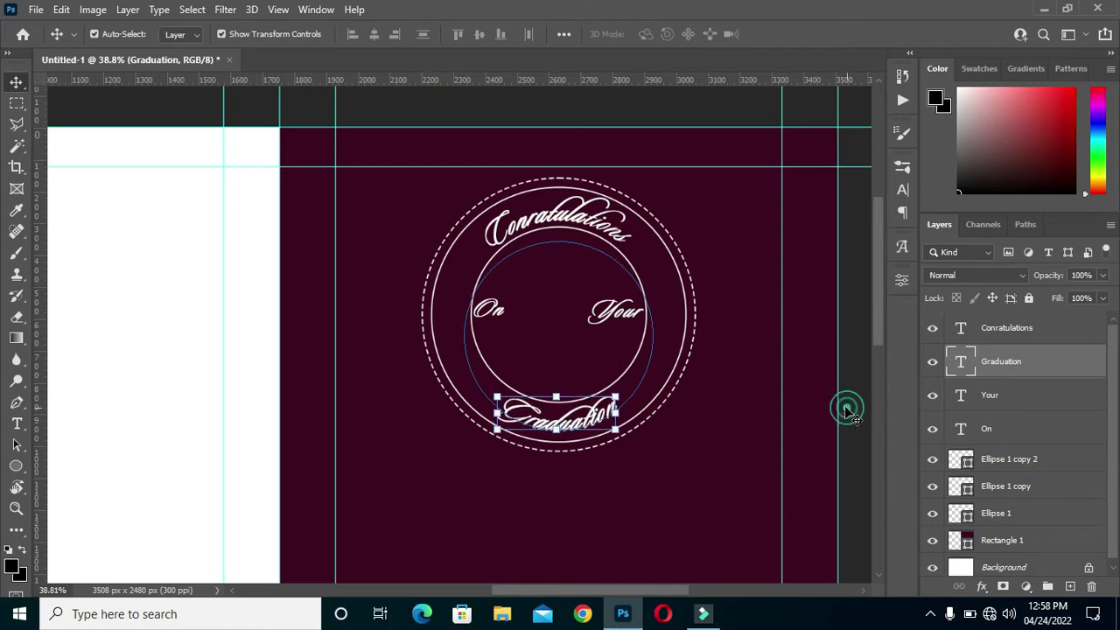
# Step: Give the inner circle's stroke a linear gradient using the pale-gold-to-orange preset
pyautogui.scroll(2, 621, 350)
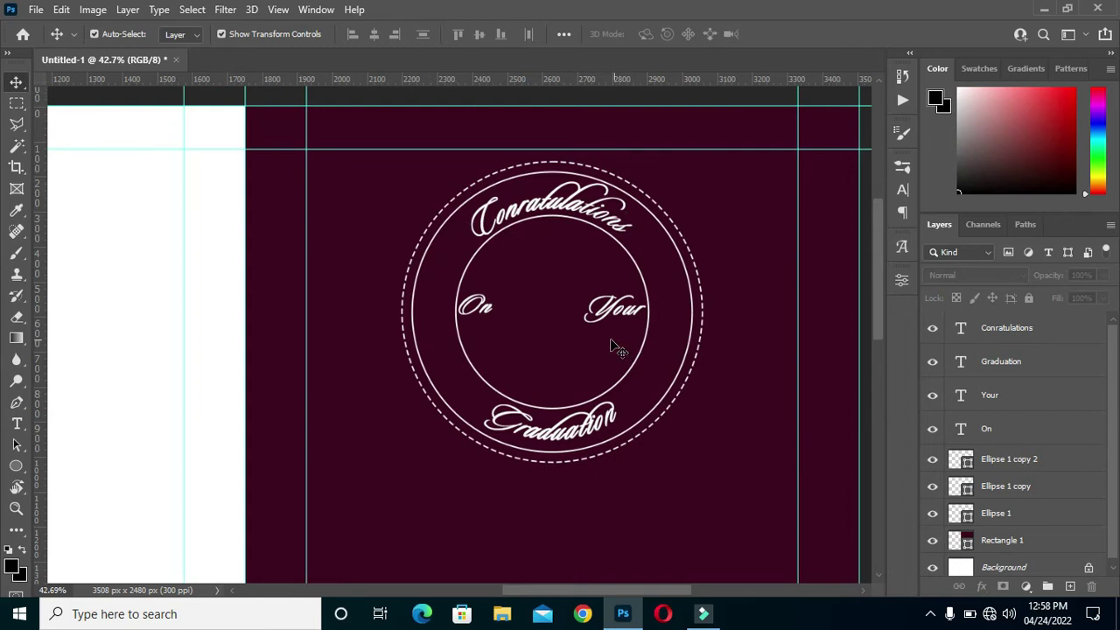
pyautogui.scroll(1, 580, 350)
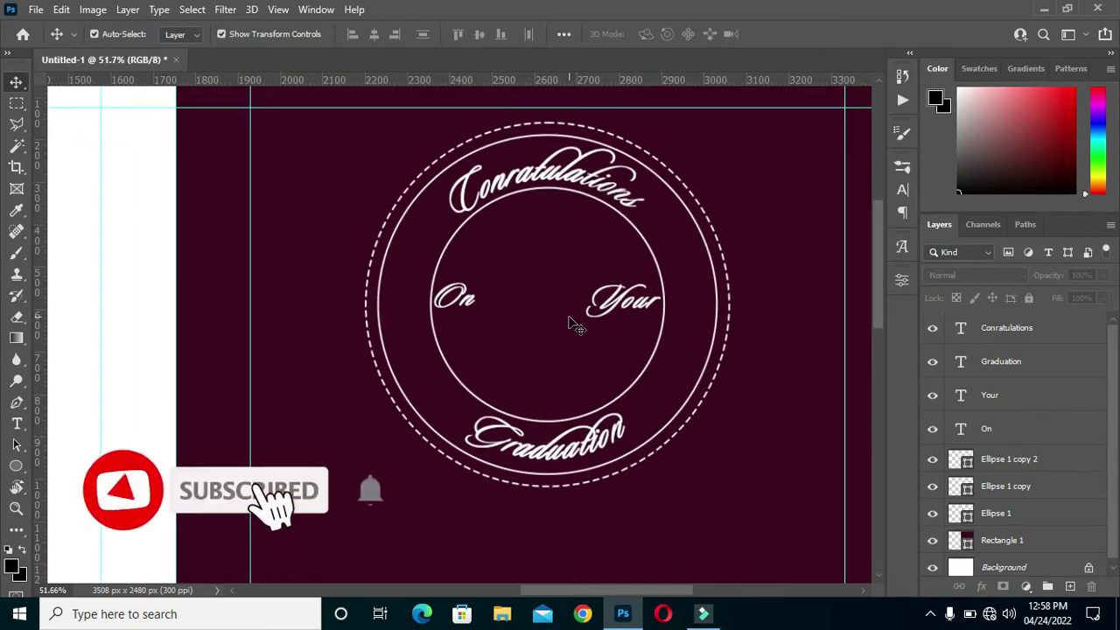
pyautogui.scroll(-1, 575, 325)
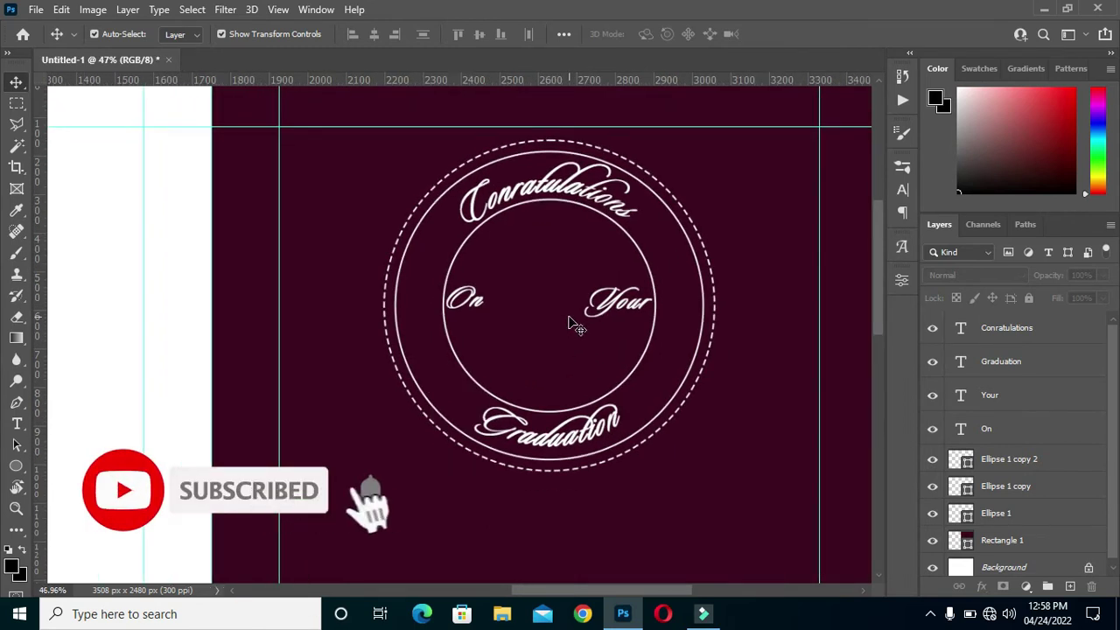
pyautogui.click(662, 324)
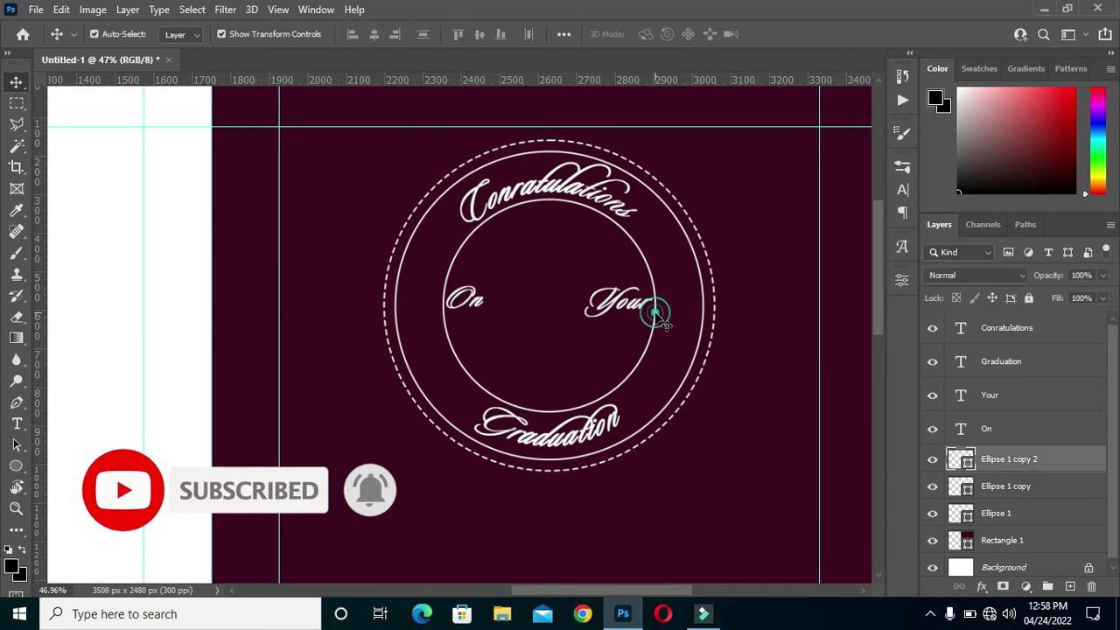
pyautogui.click(903, 282)
pyautogui.click(714, 468)
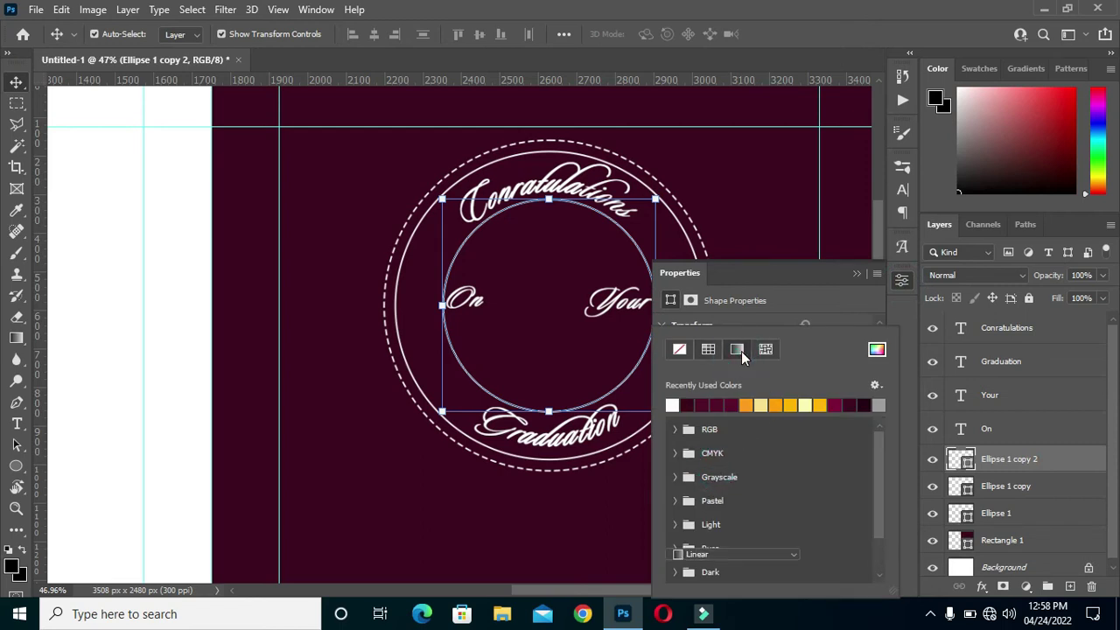
pyautogui.click(740, 350)
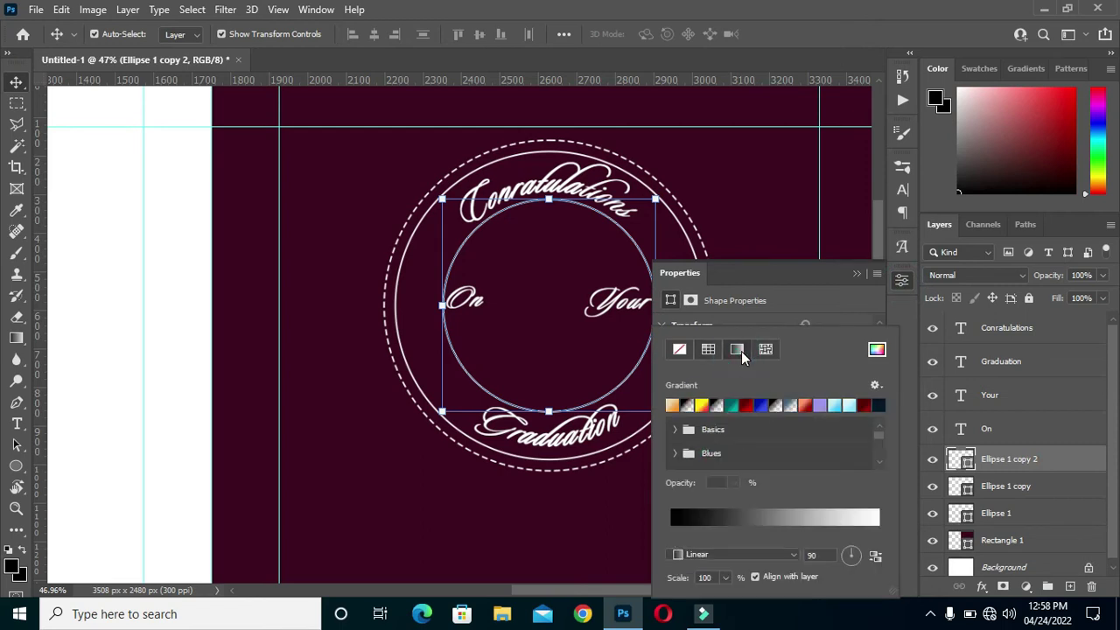
pyautogui.click(686, 406)
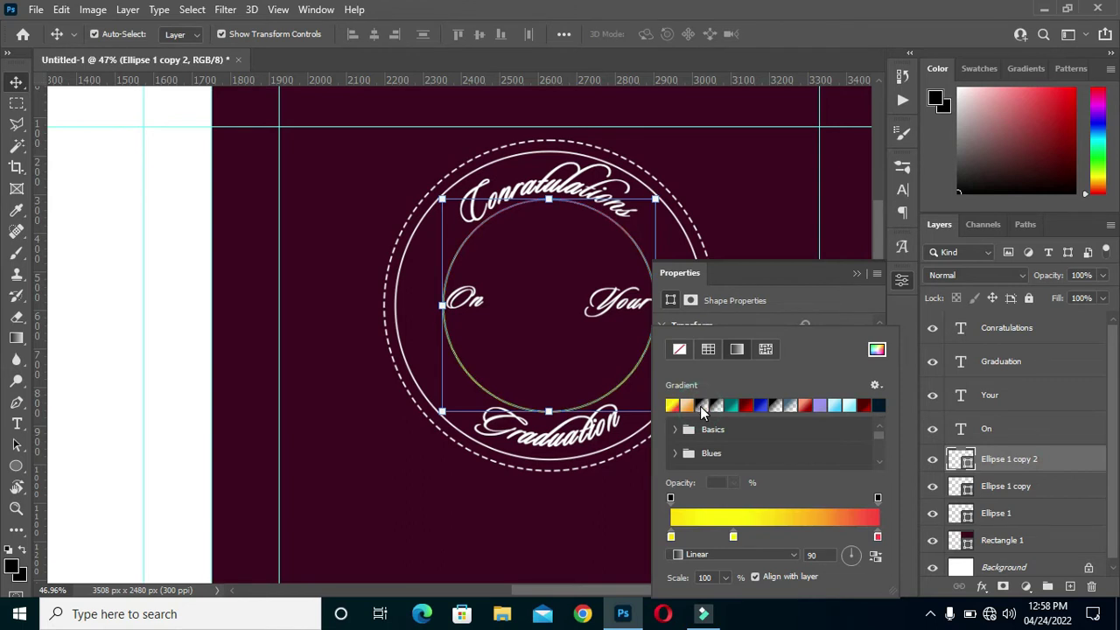
pyautogui.click(681, 406)
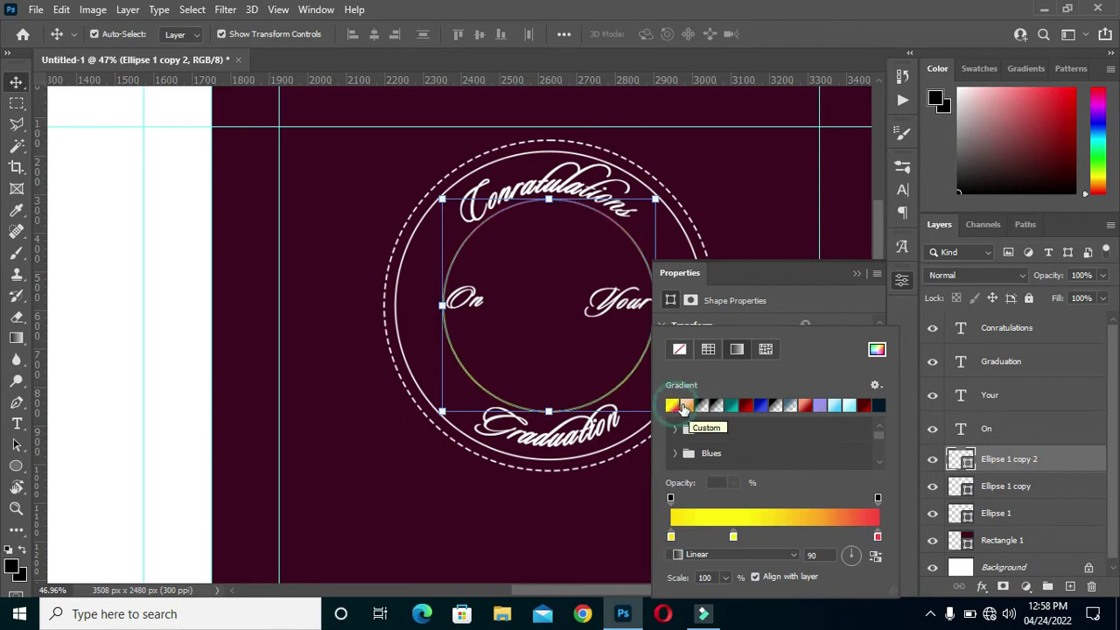
pyautogui.click(687, 406)
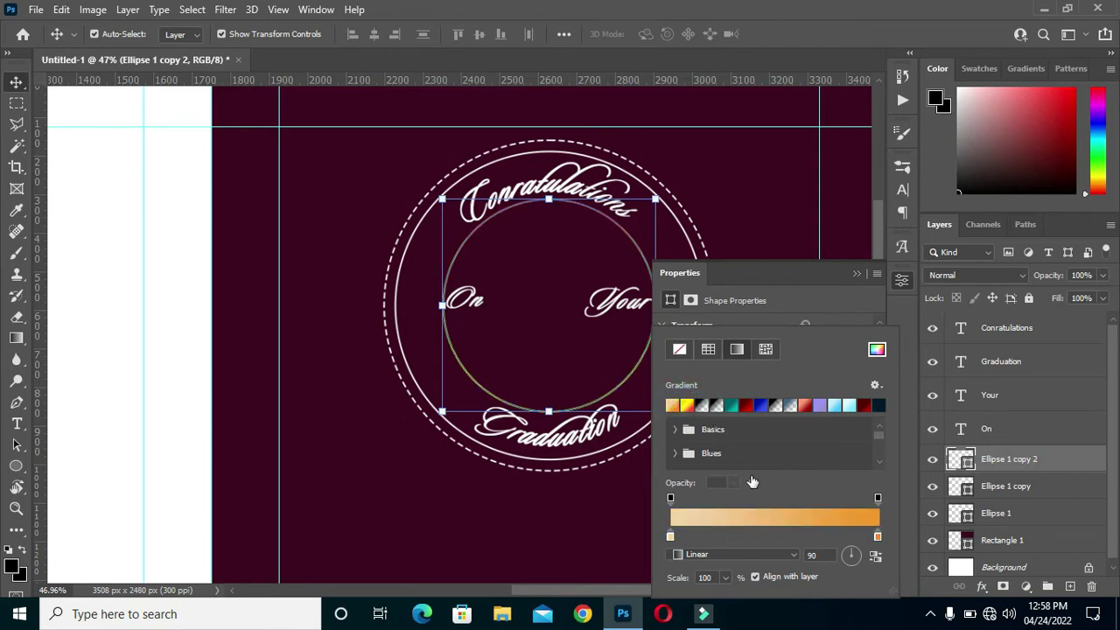
# Step: Set the starting colour stop of the inner circle's stroke gradient to orange e28504
pyautogui.click(671, 536)
pyautogui.doubleClick(671, 536)
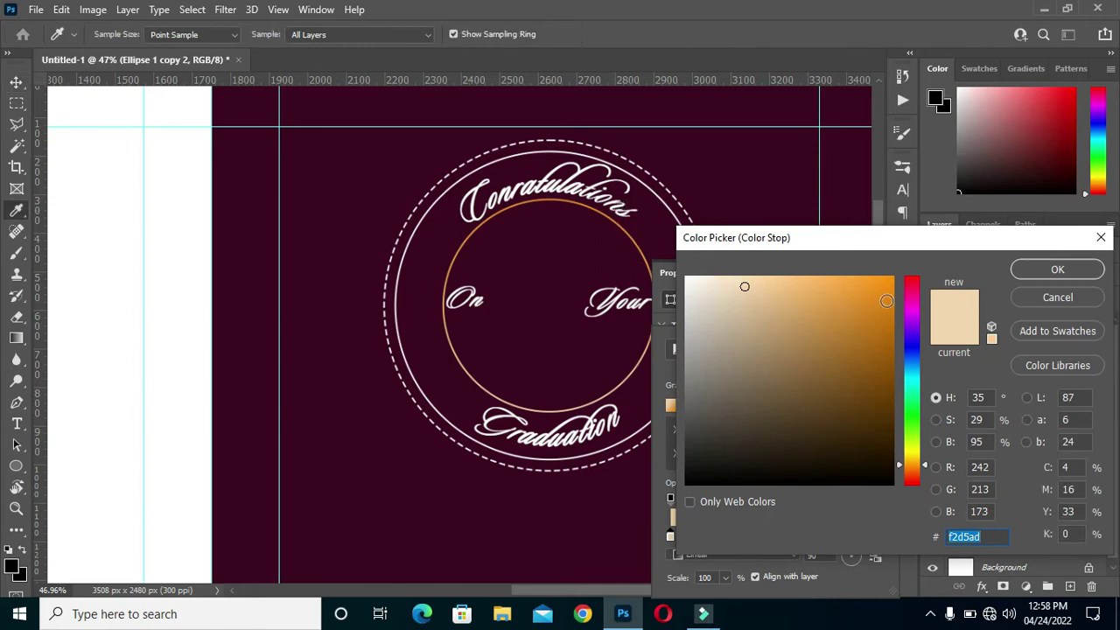
pyautogui.moveTo(886, 300); pyautogui.dragTo(891, 300)
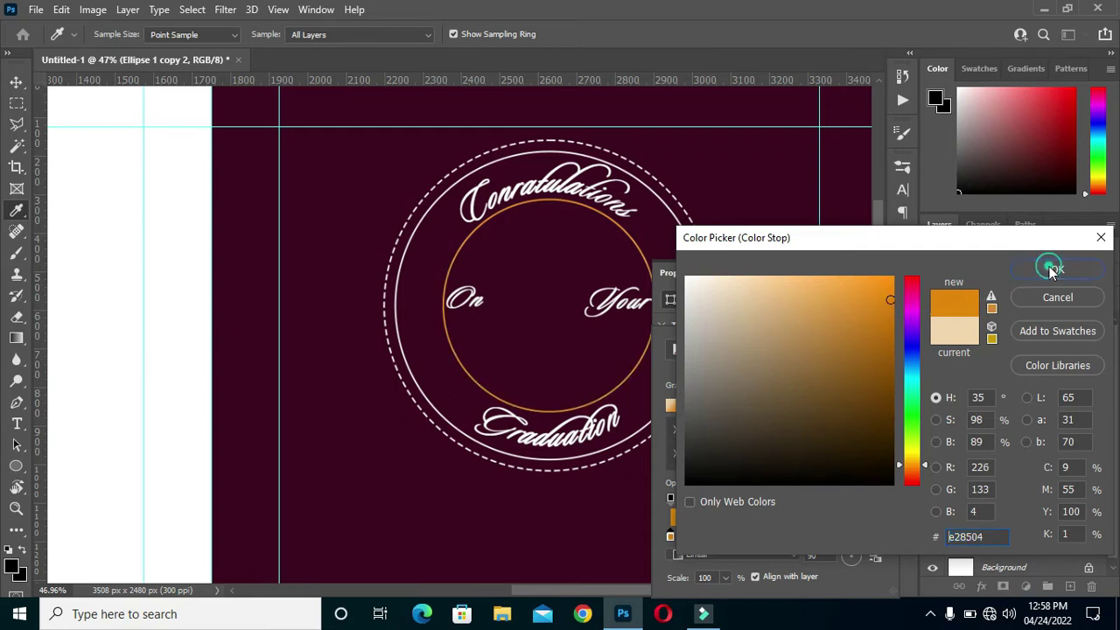
pyautogui.click(1054, 269)
# Step: Add a colour stop near the middle of the inner circle's stroke gradient and make it light gold, about ffd498
pyautogui.click(779, 536)
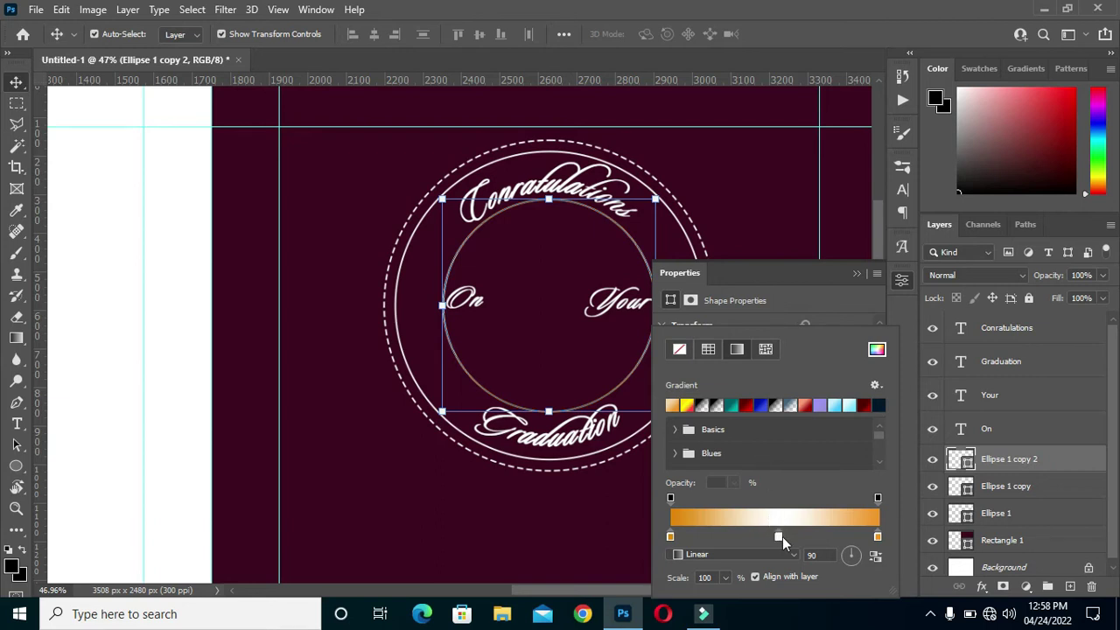
pyautogui.moveTo(778, 536); pyautogui.dragTo(778, 532)
pyautogui.doubleClick(776, 536)
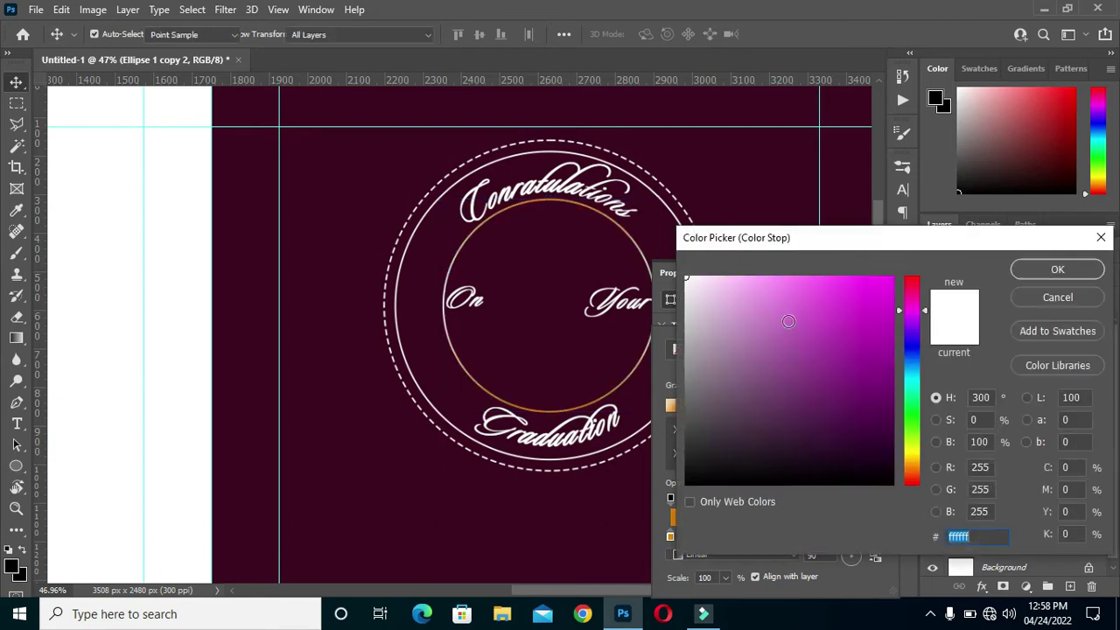
pyautogui.click(559, 404)
pyautogui.click(806, 281)
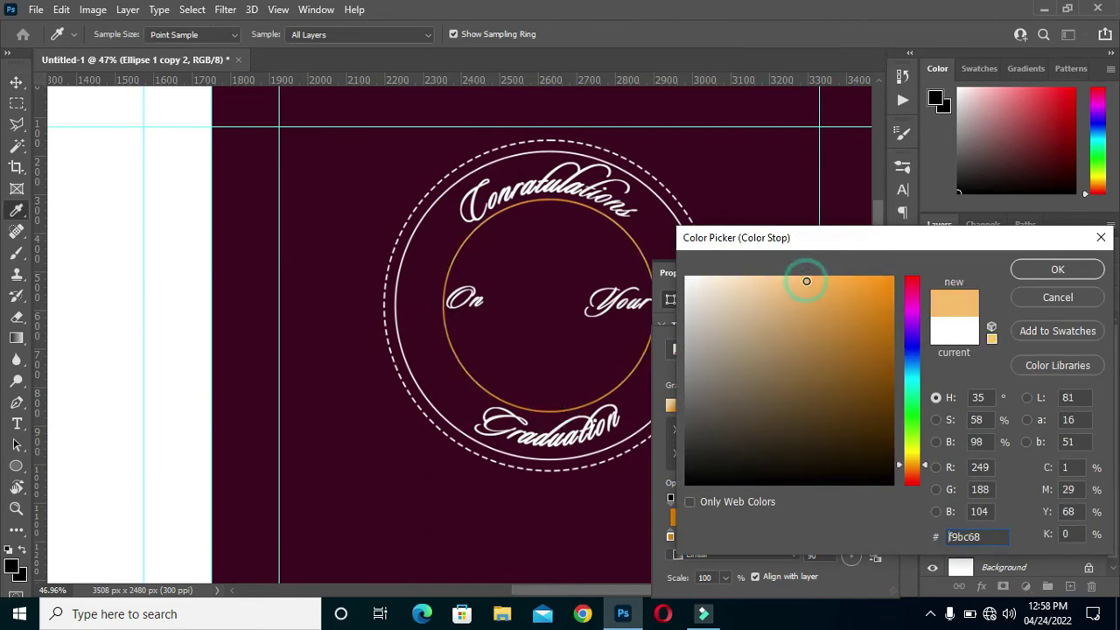
pyautogui.click(805, 281)
pyautogui.moveTo(805, 281); pyautogui.dragTo(770, 274)
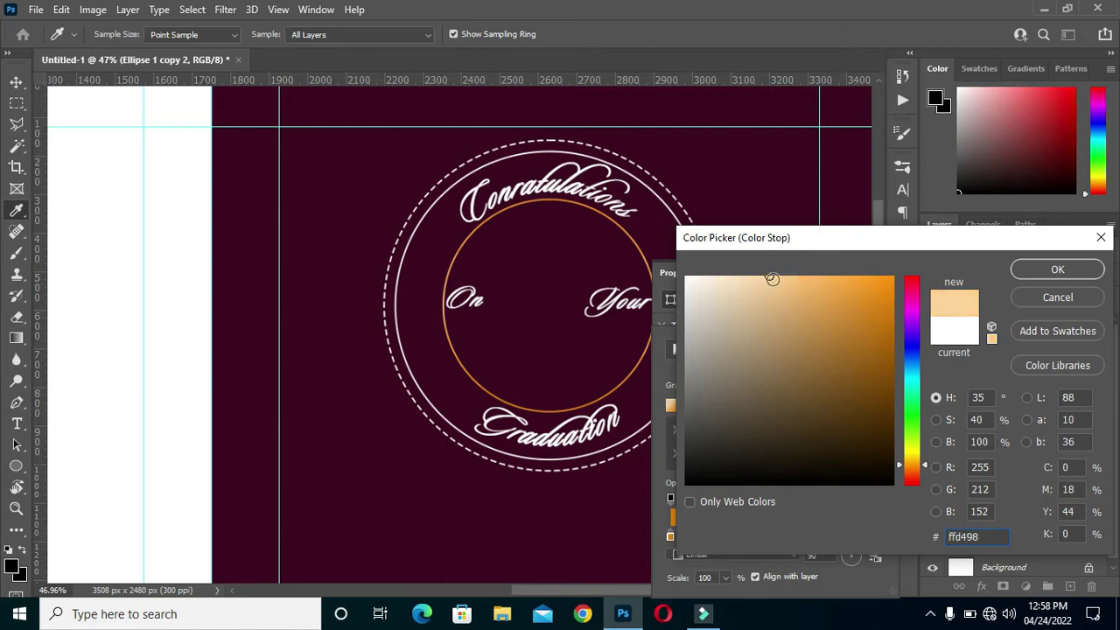
pyautogui.click(772, 280)
pyautogui.click(1086, 272)
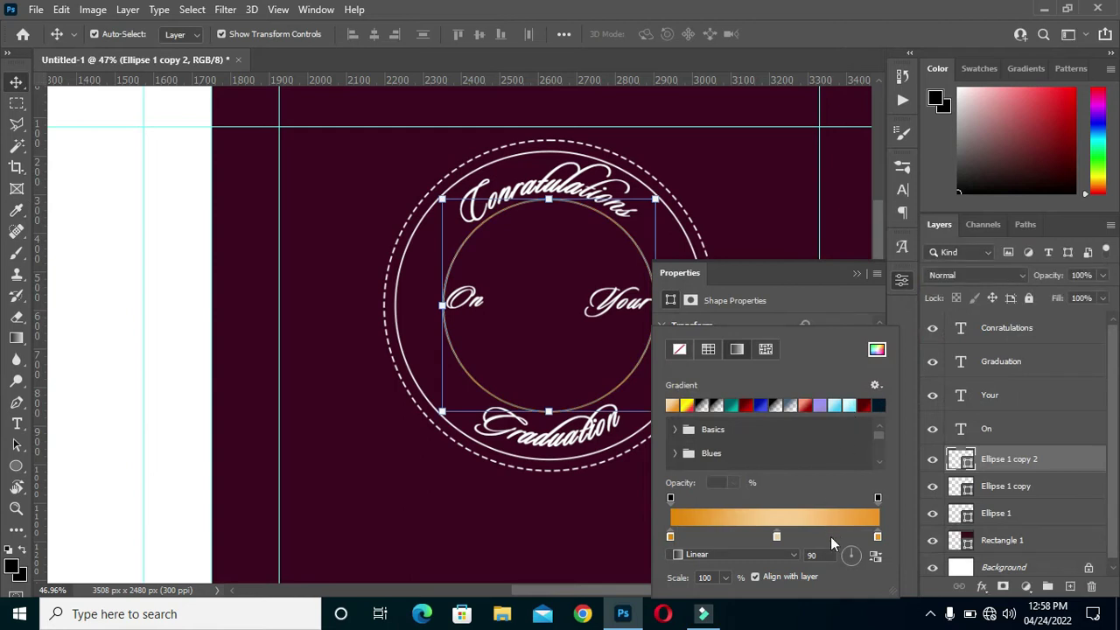
# Step: Add a dark brown 693a02 colour stop between the light gold middle stop and the gradient's orange end
pyautogui.click(833, 535)
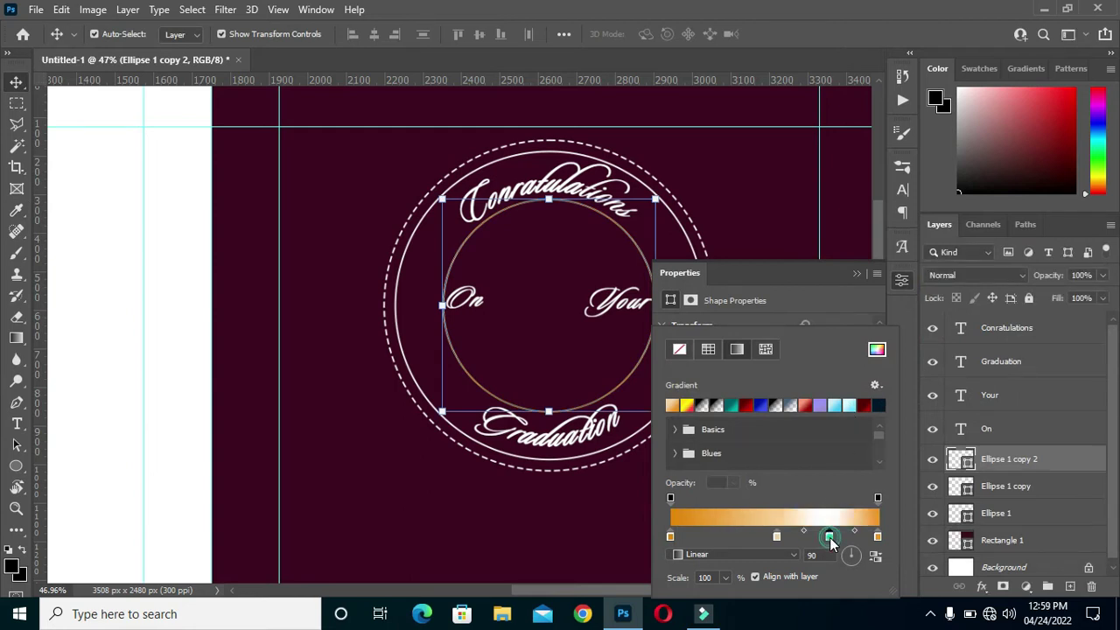
pyautogui.doubleClick(830, 537)
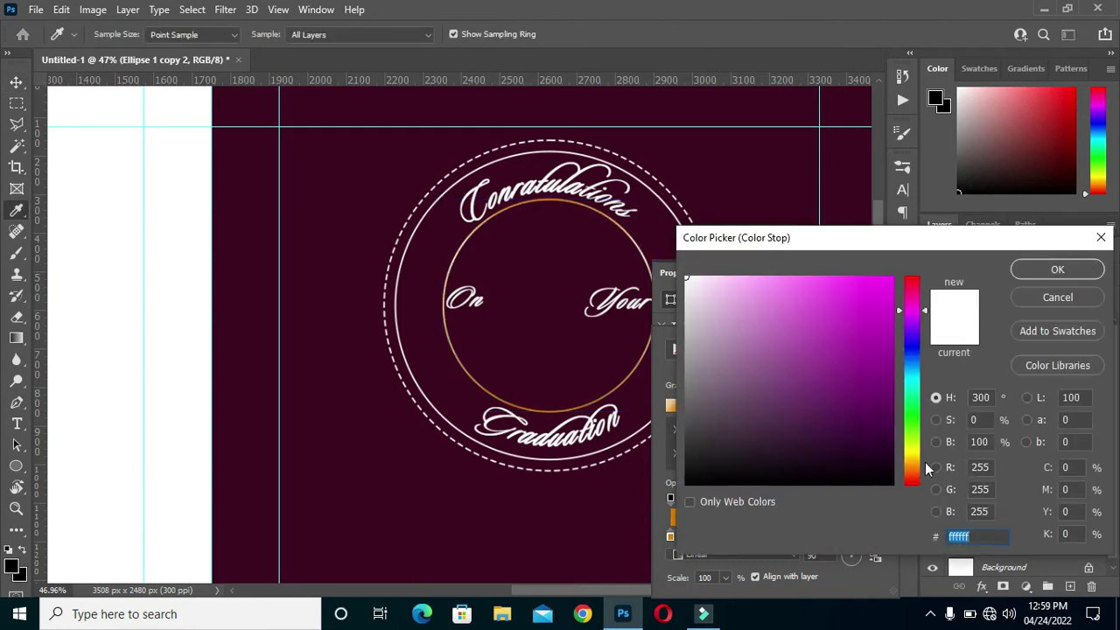
pyautogui.click(917, 455)
pyautogui.moveTo(917, 455); pyautogui.dragTo(916, 468)
pyautogui.click(883, 416)
pyautogui.click(884, 416)
pyautogui.click(883, 416)
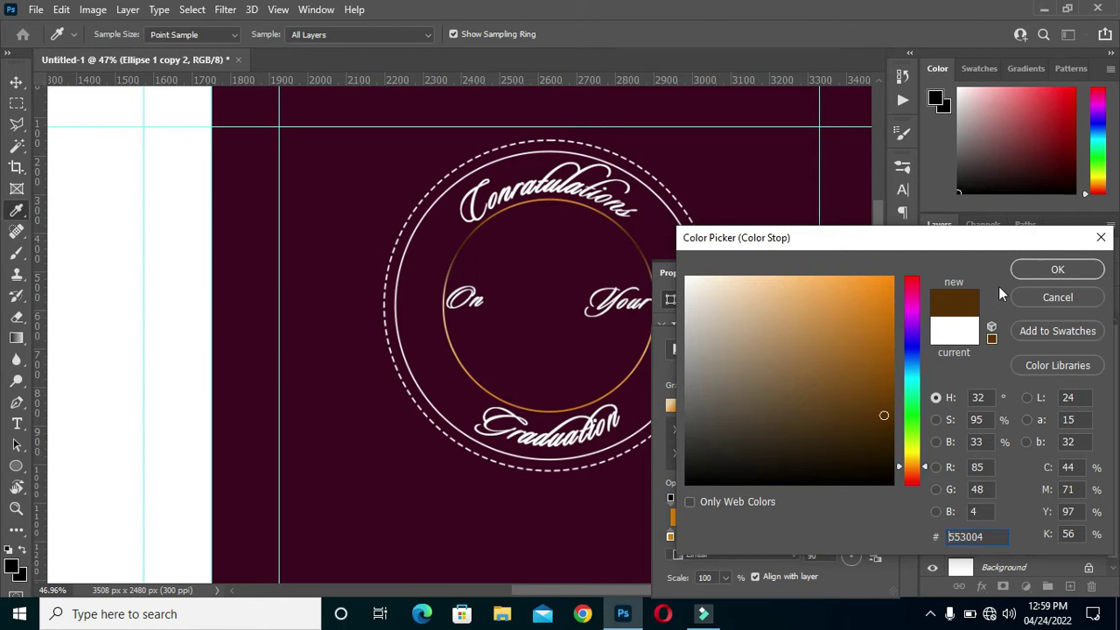
pyautogui.click(890, 399)
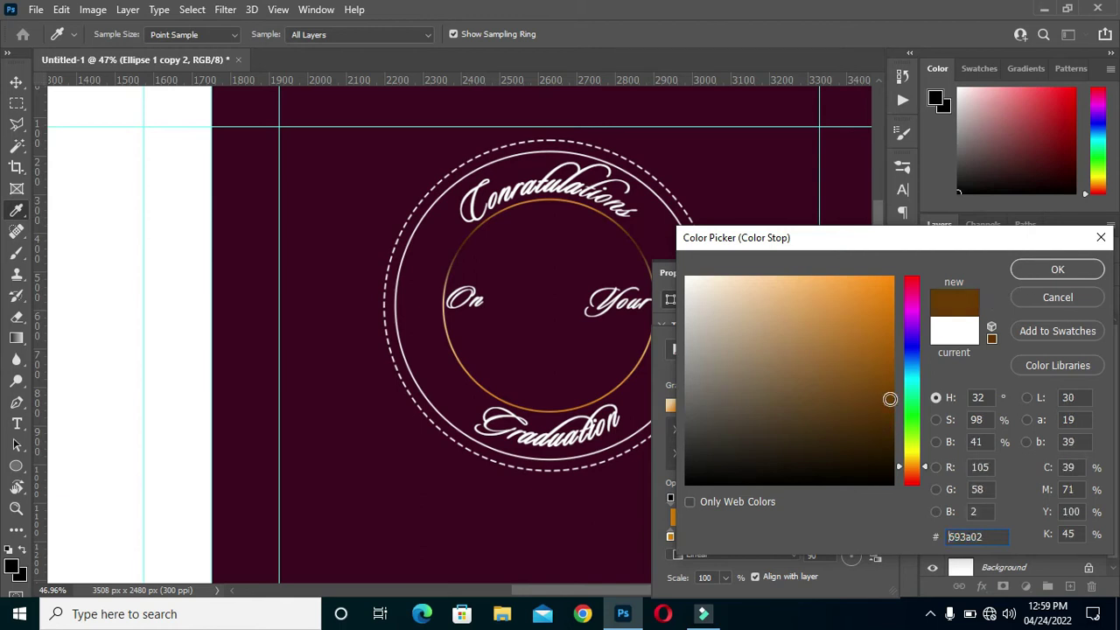
pyautogui.click(1037, 269)
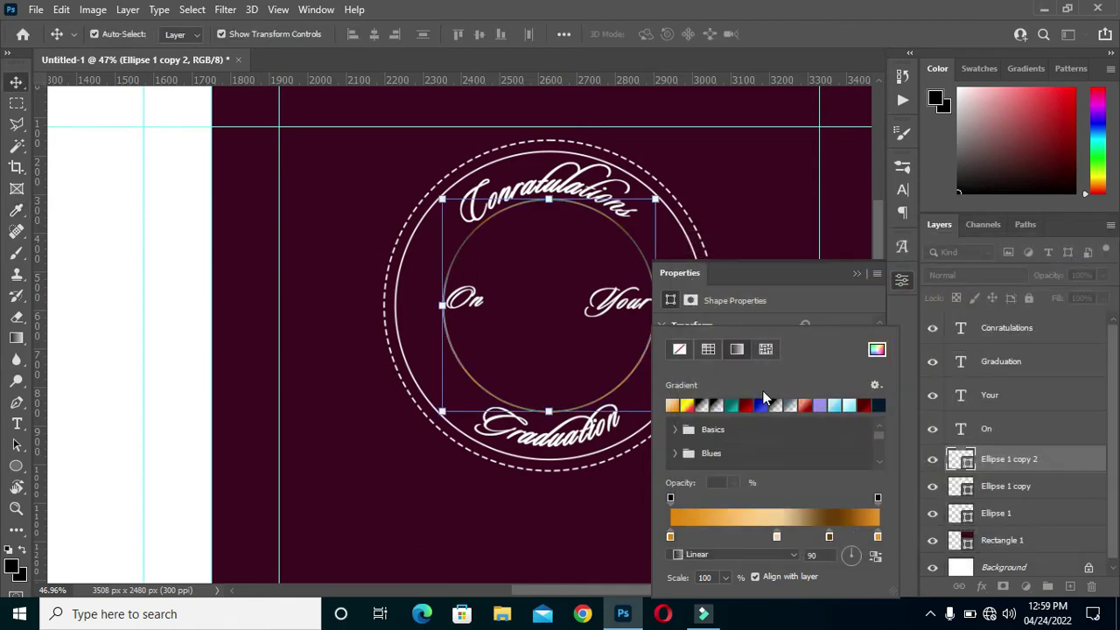
# Step: Shift the light gold stop slightly toward the gradient's start and add a brown 7e4b02 stop between it and the starting orange stop
pyautogui.moveTo(775, 539); pyautogui.dragTo(768, 539)
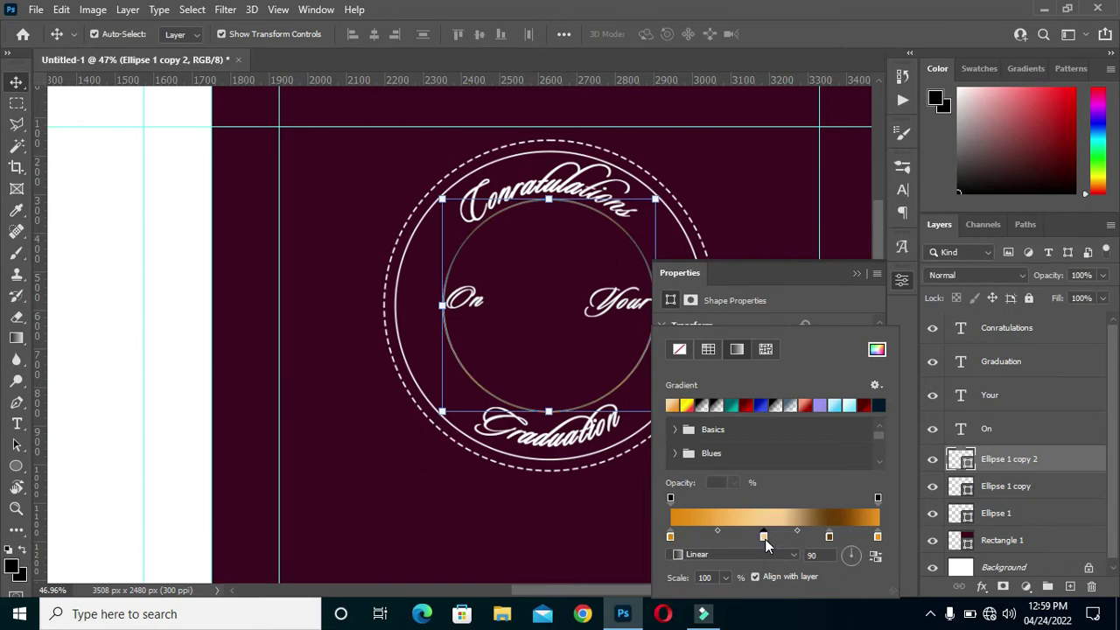
pyautogui.doubleClick(715, 537)
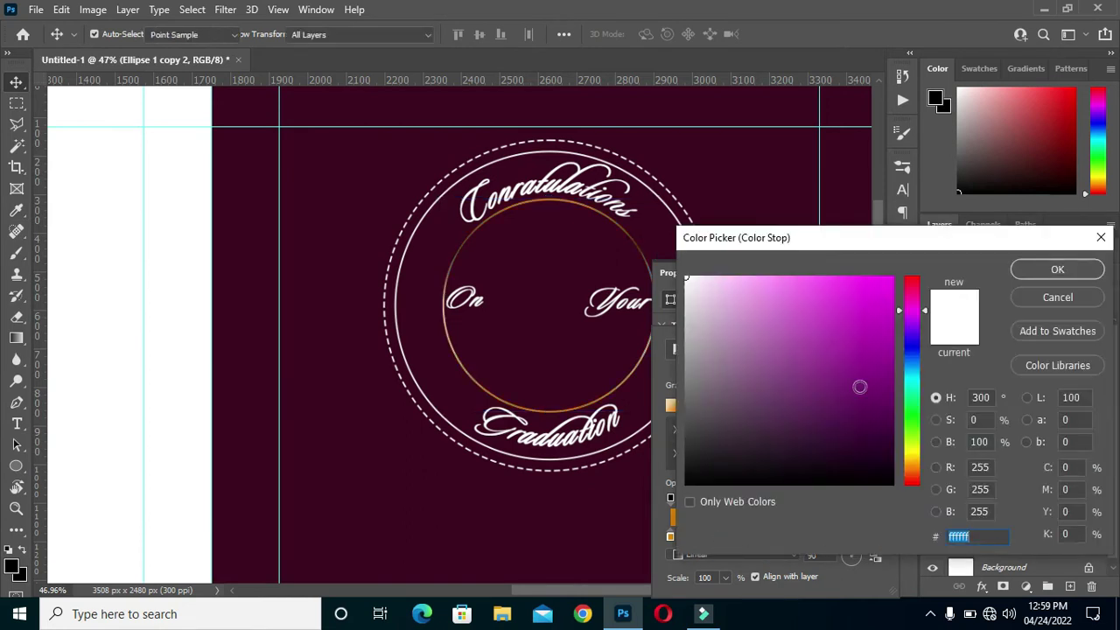
pyautogui.moveTo(897, 241); pyautogui.dragTo(515, 207)
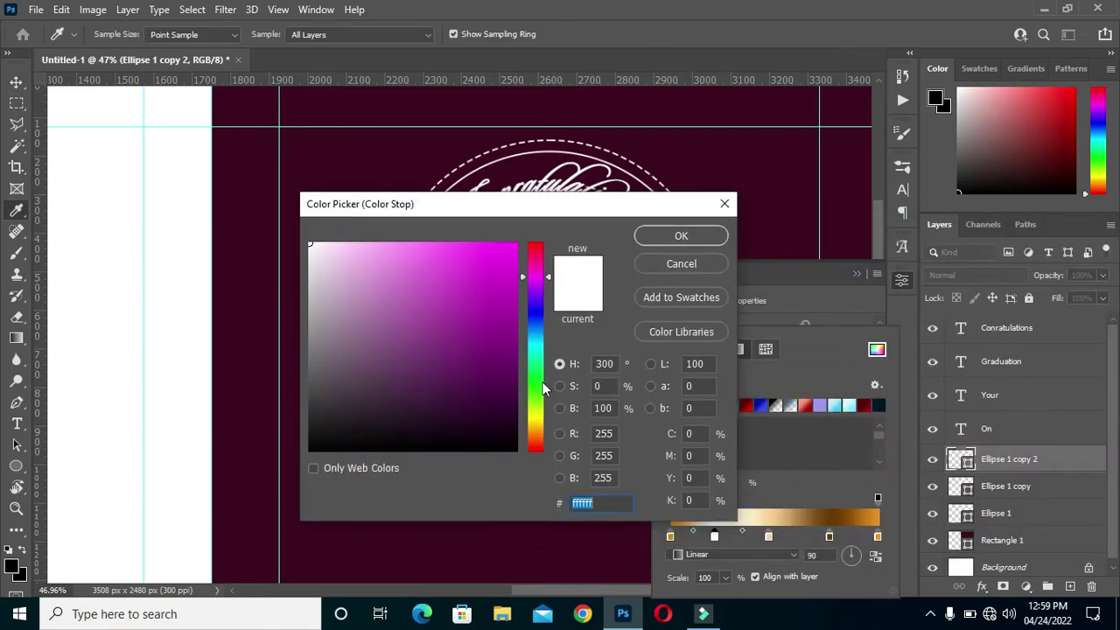
pyautogui.click(536, 432)
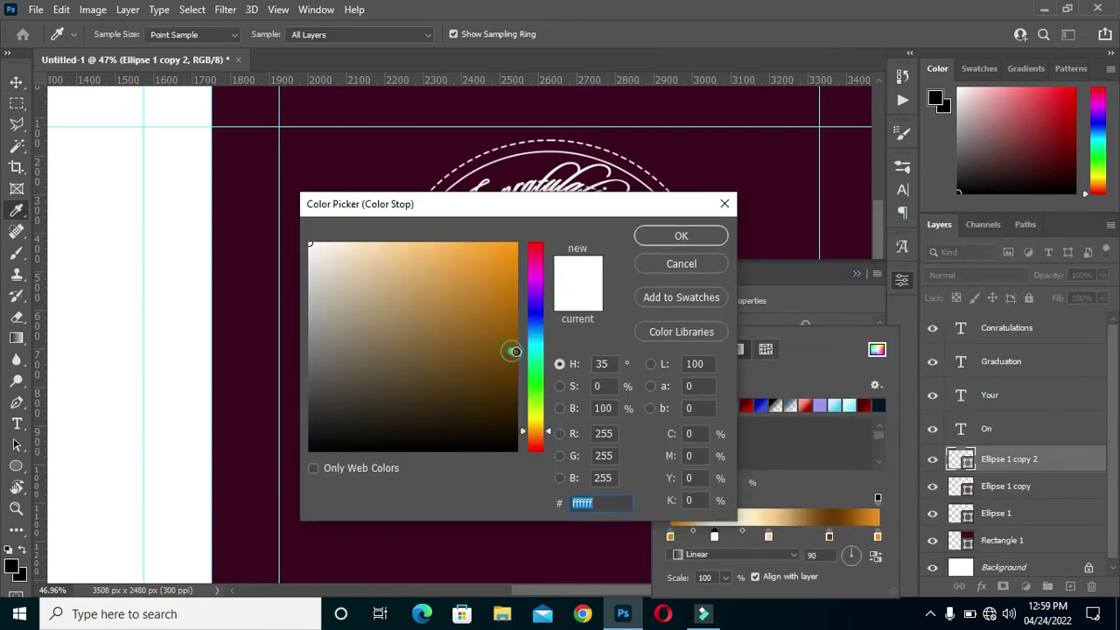
pyautogui.click(516, 351)
pyautogui.moveTo(517, 351); pyautogui.dragTo(514, 348)
pyautogui.moveTo(577, 210); pyautogui.dragTo(894, 237)
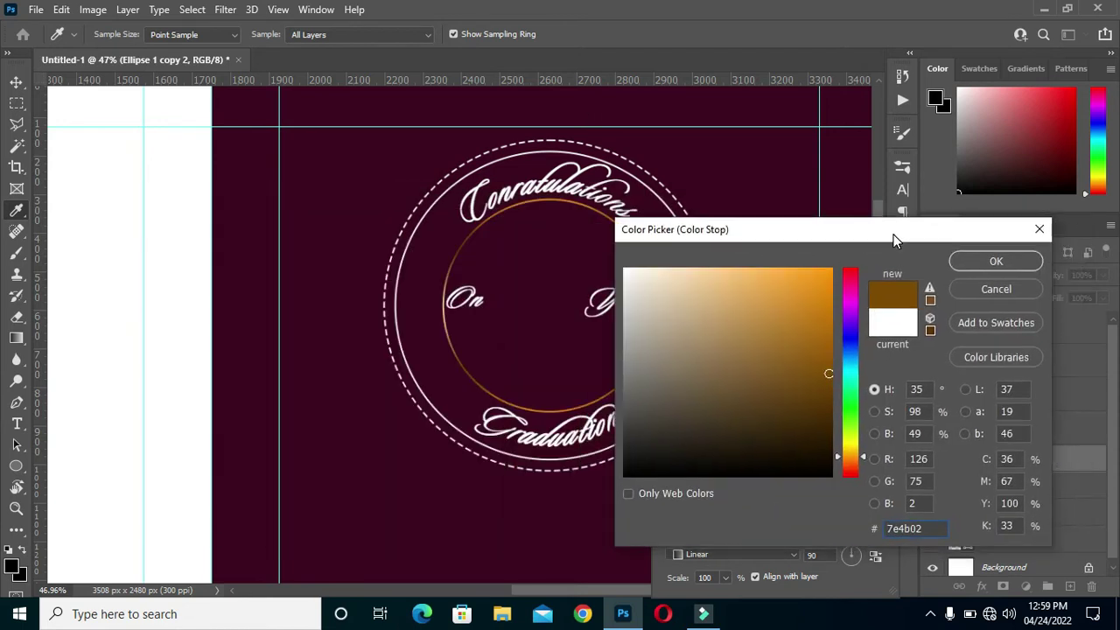
pyautogui.click(989, 262)
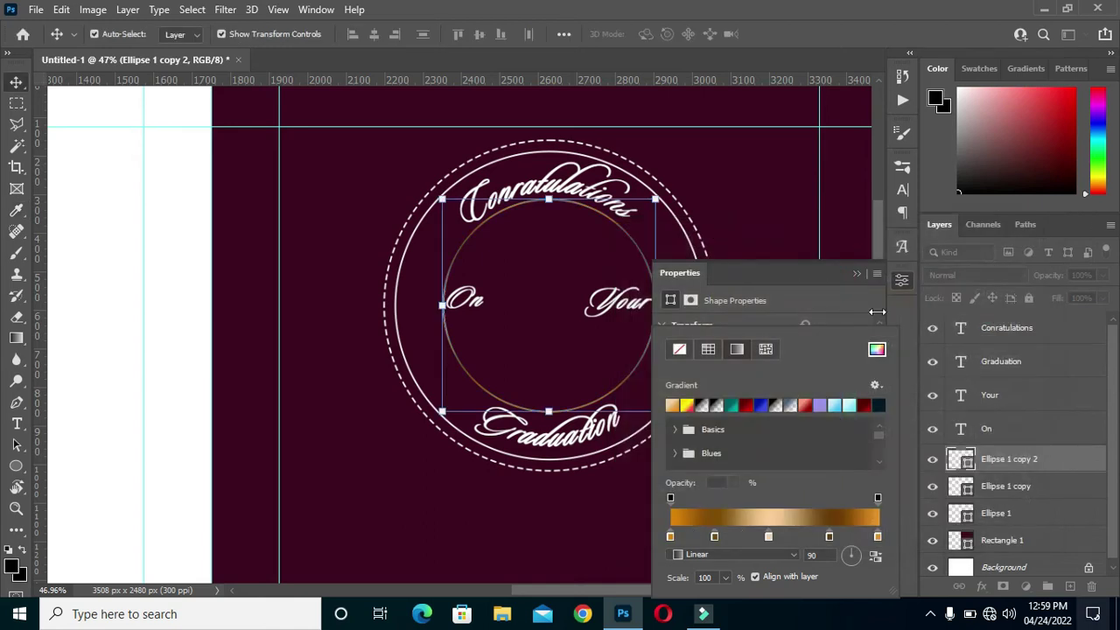
pyautogui.click(856, 273)
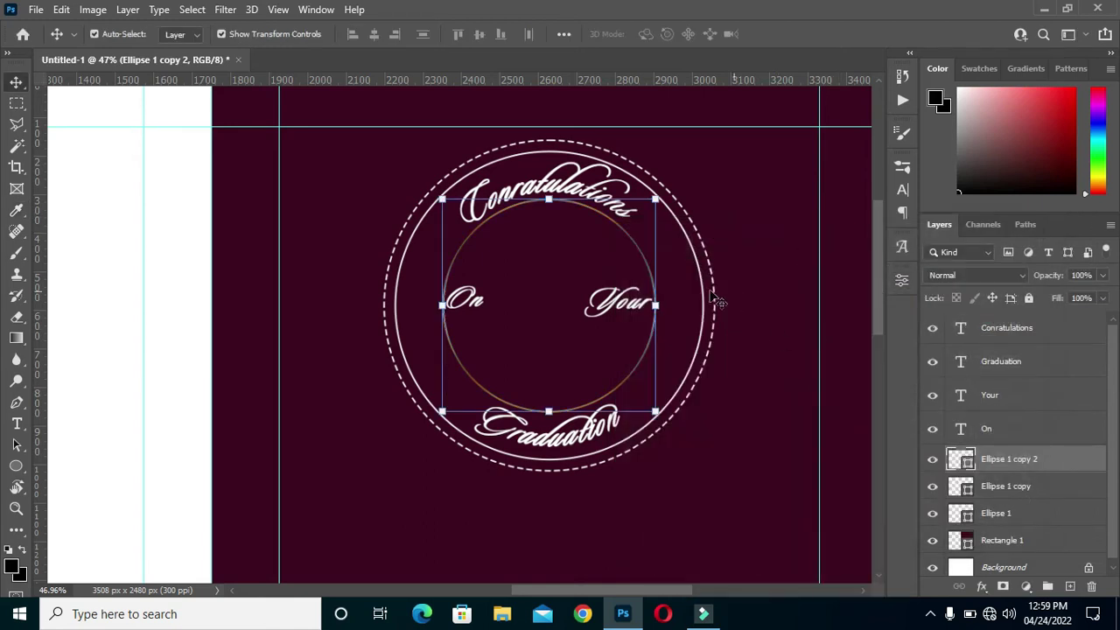
pyautogui.scroll(-2, 713, 299)
pyautogui.click(864, 360)
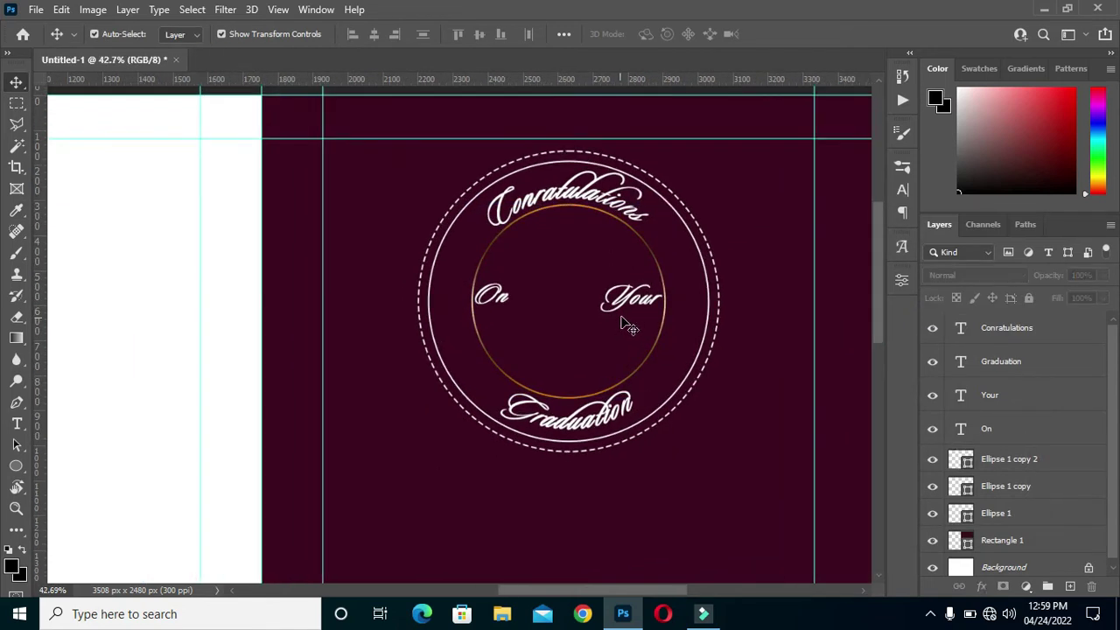
# Step: Give the solid middle circle's stroke a linear gradient from the light-to-orange preset
pyautogui.scroll(3, 652, 312)
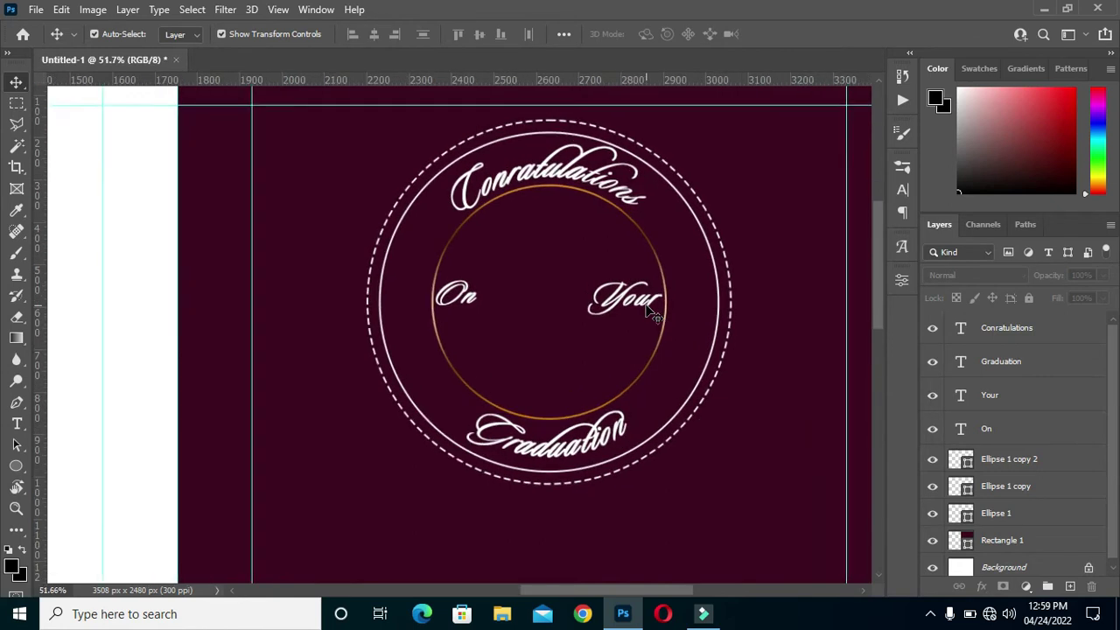
pyautogui.scroll(1, 652, 313)
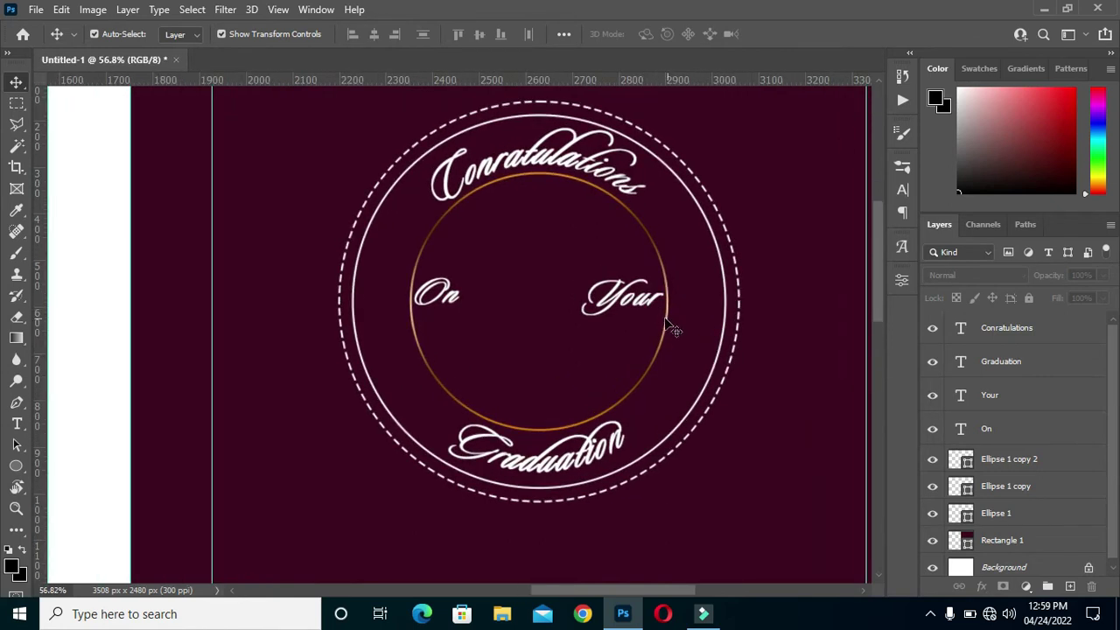
pyautogui.scroll(-2, 665, 325)
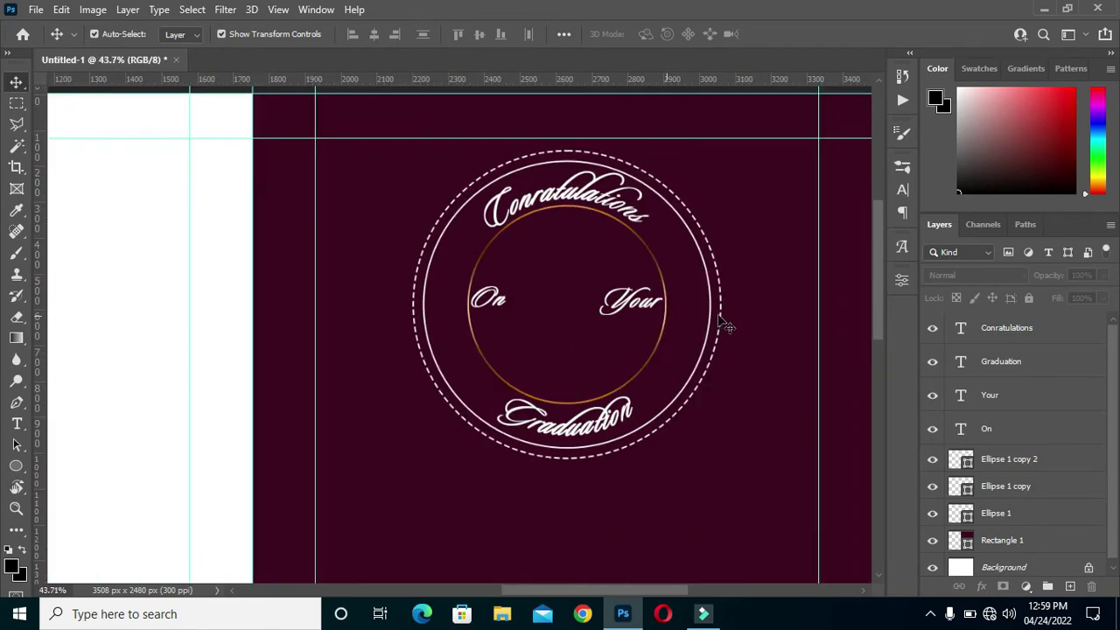
pyautogui.click(1002, 488)
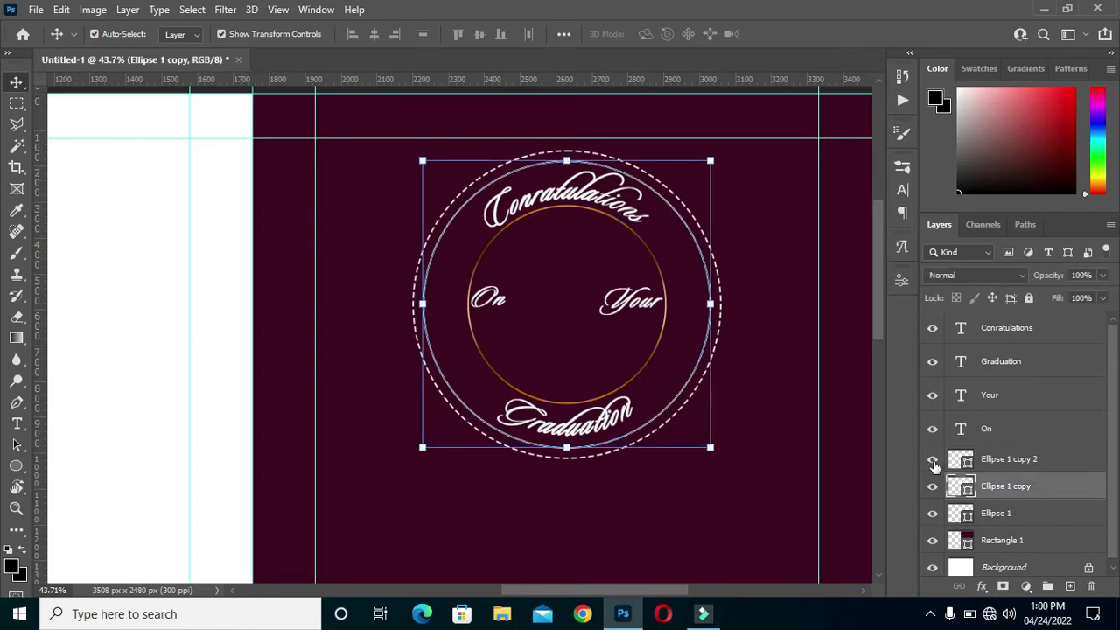
pyautogui.click(895, 287)
pyautogui.click(713, 448)
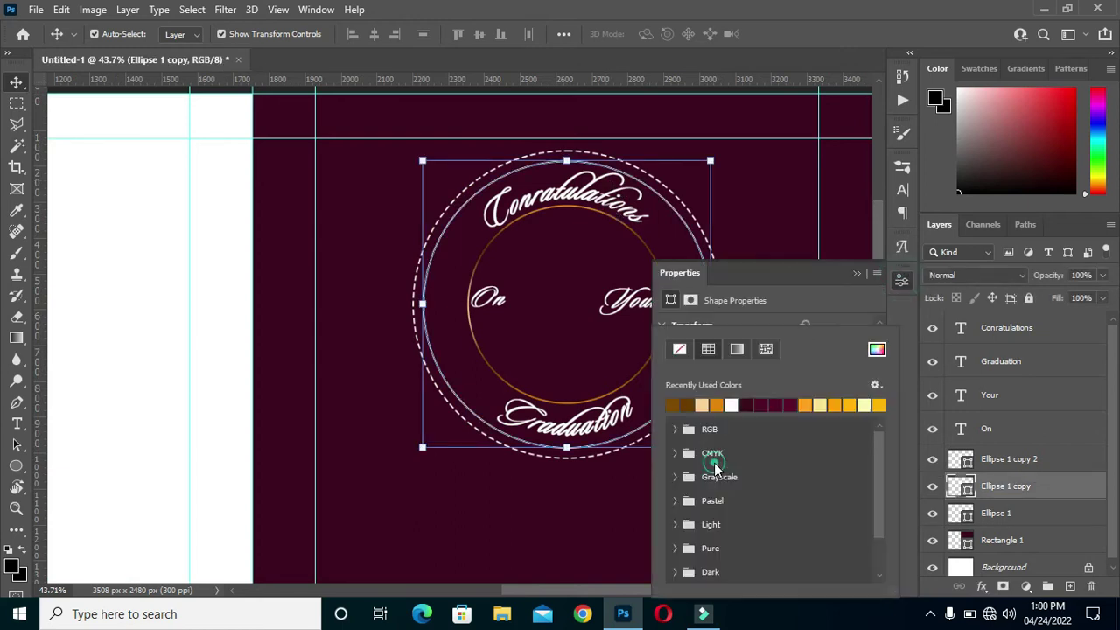
pyautogui.click(740, 350)
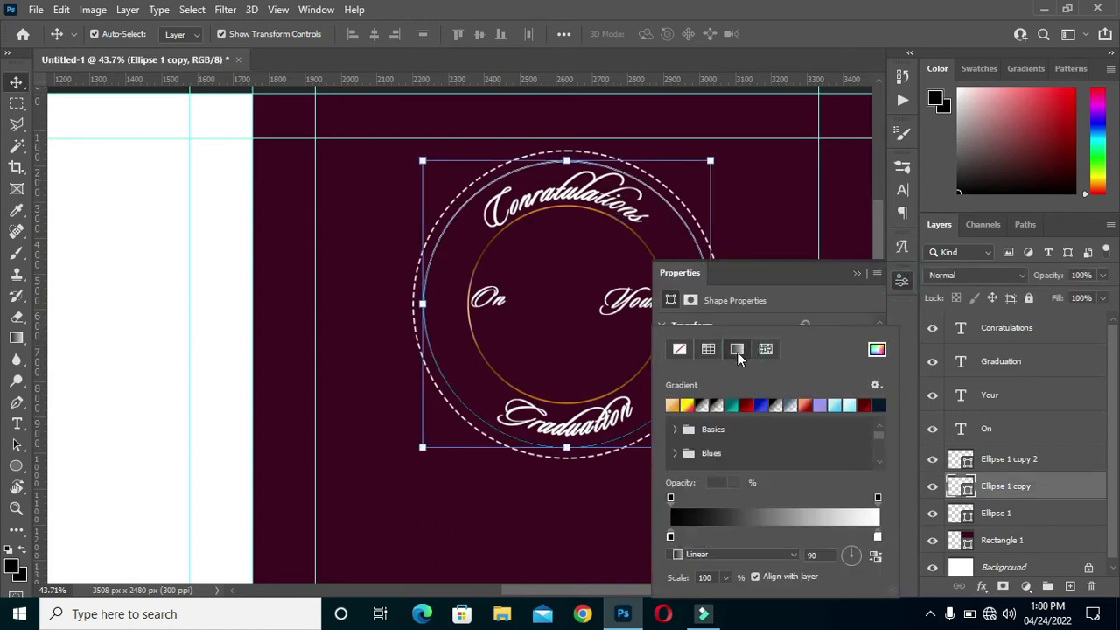
pyautogui.click(672, 405)
# Step: Set the starting colour stop of the middle circle's stroke gradient to orange, about f48e00
pyautogui.click(671, 536)
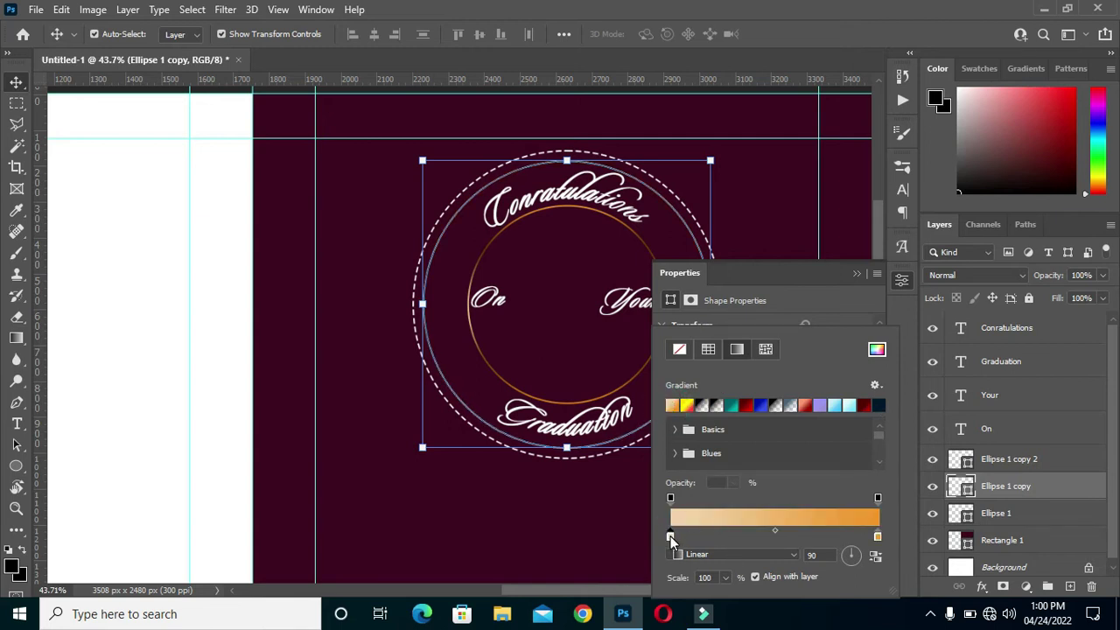
pyautogui.doubleClick(671, 536)
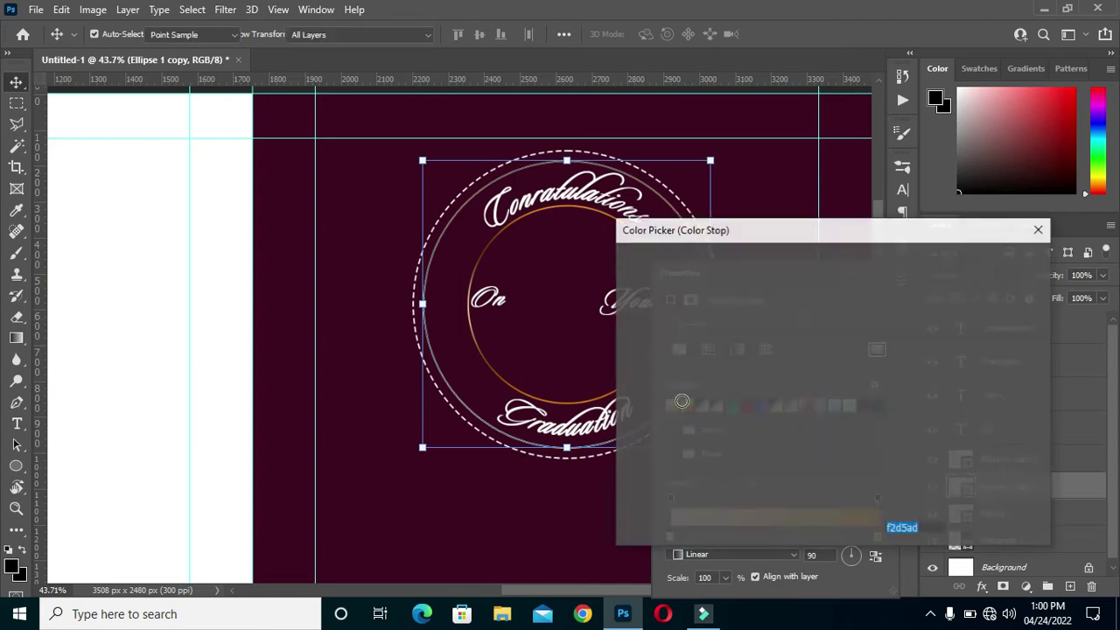
pyautogui.write('f48e00')
pyautogui.click(832, 276)
pyautogui.click(994, 261)
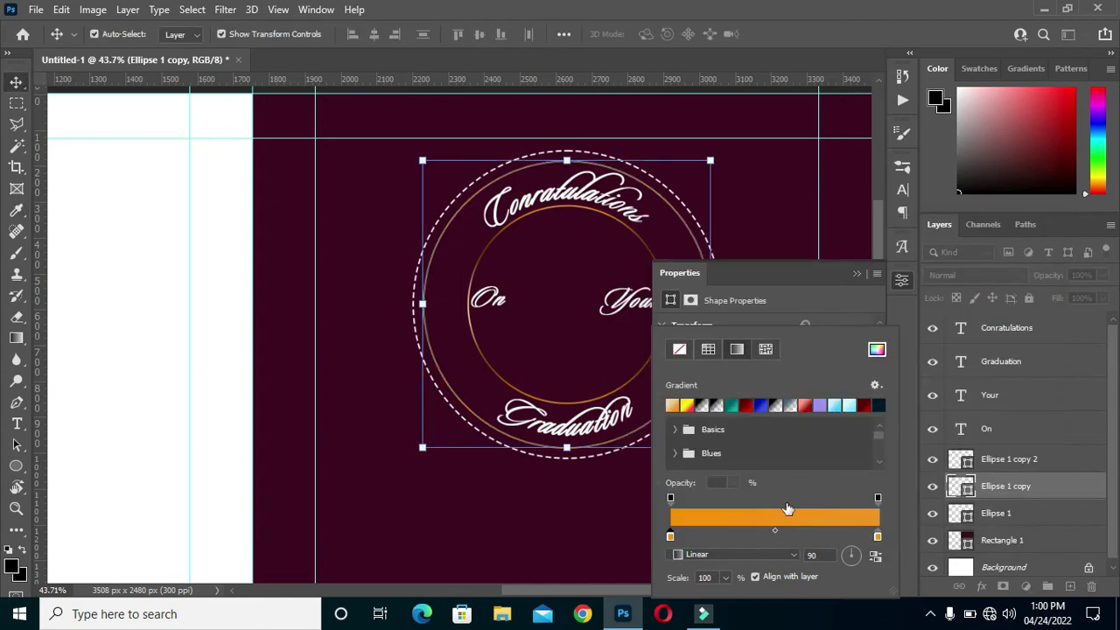
# Step: Add a brown 825900 colour stop near the starting orange stop of the middle circle's stroke gradient
pyautogui.doubleClick(711, 534)
pyautogui.moveTo(844, 453)
pyautogui.mouseDown()
pyautogui.moveTo(830, 392)
pyautogui.moveTo(846, 459)
pyautogui.moveTo(855, 454)
pyautogui.mouseUp()
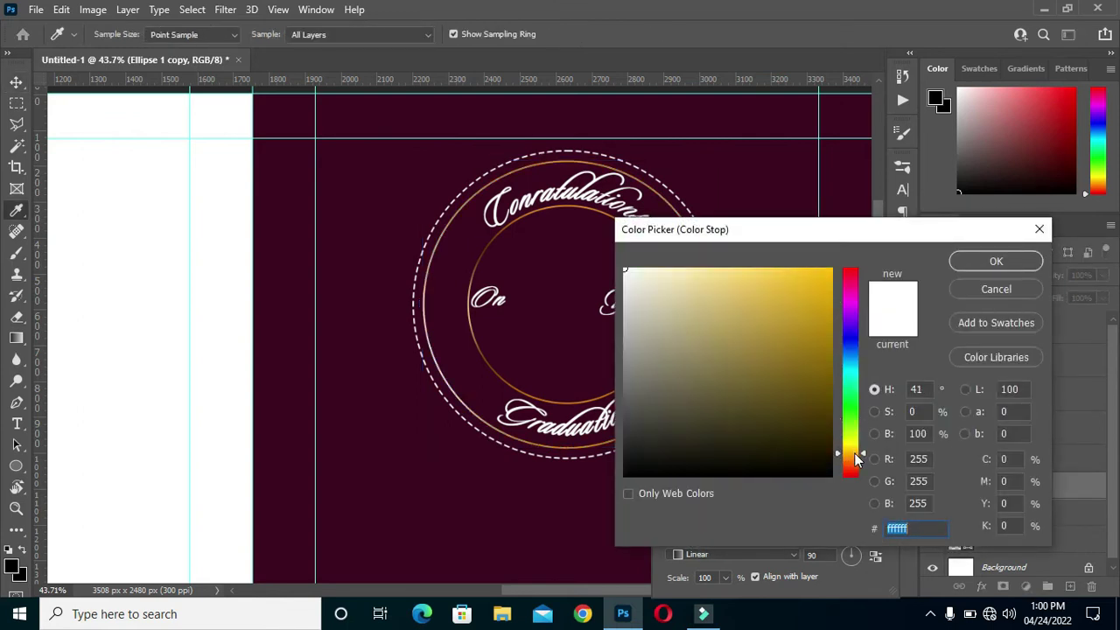
pyautogui.click(832, 370)
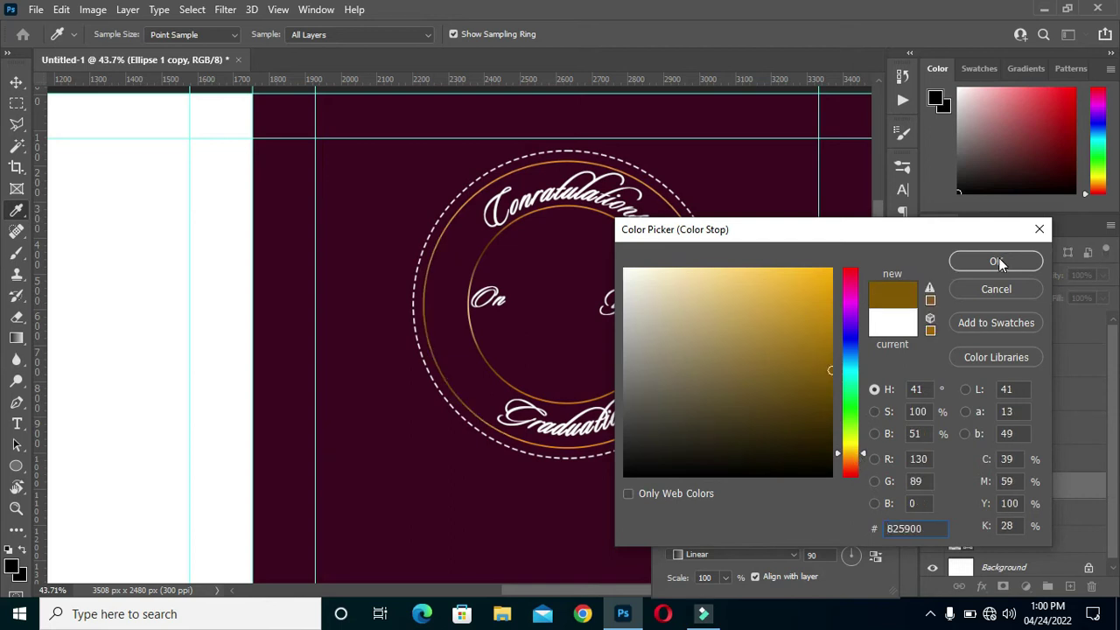
pyautogui.click(996, 261)
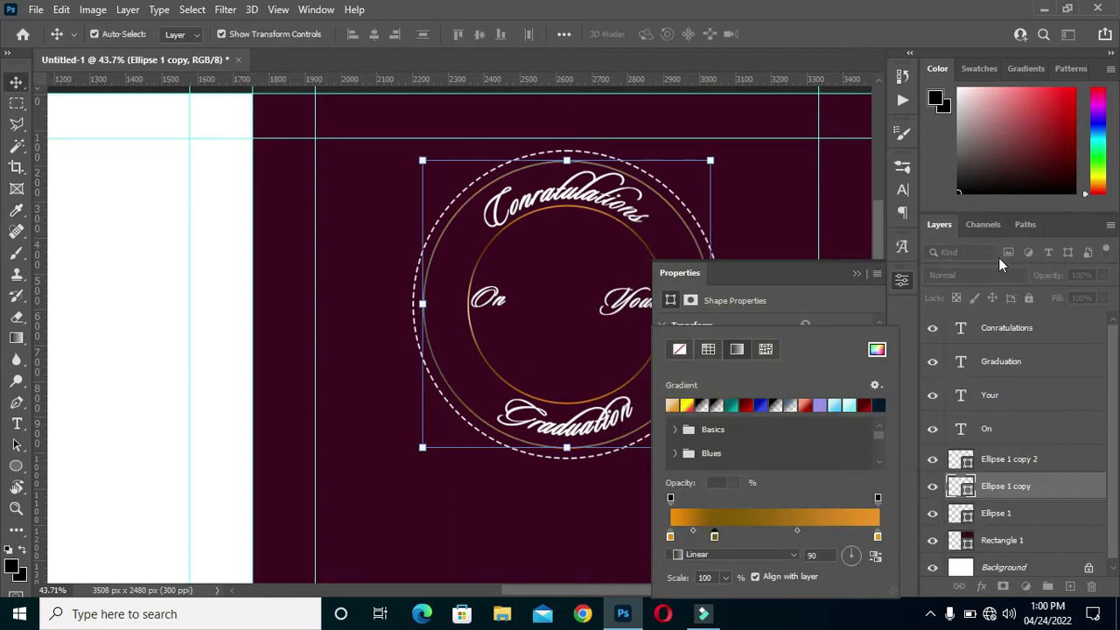
# Step: Add a colour stop at the centre of the middle circle's stroke gradient and make it light gold, about fbd789
pyautogui.click(775, 536)
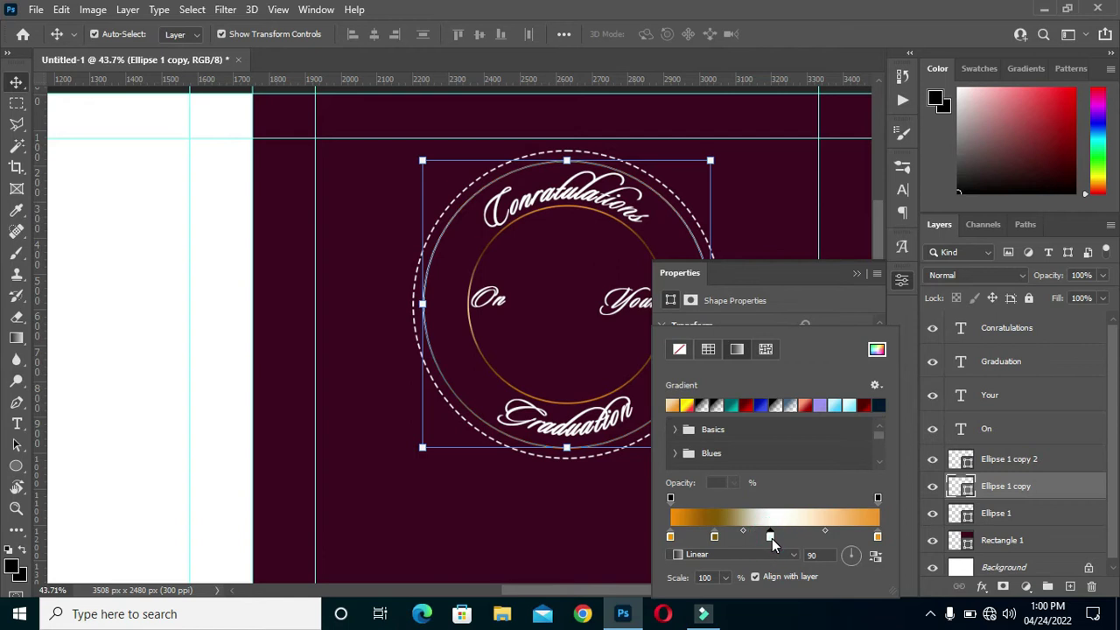
pyautogui.doubleClick(772, 535)
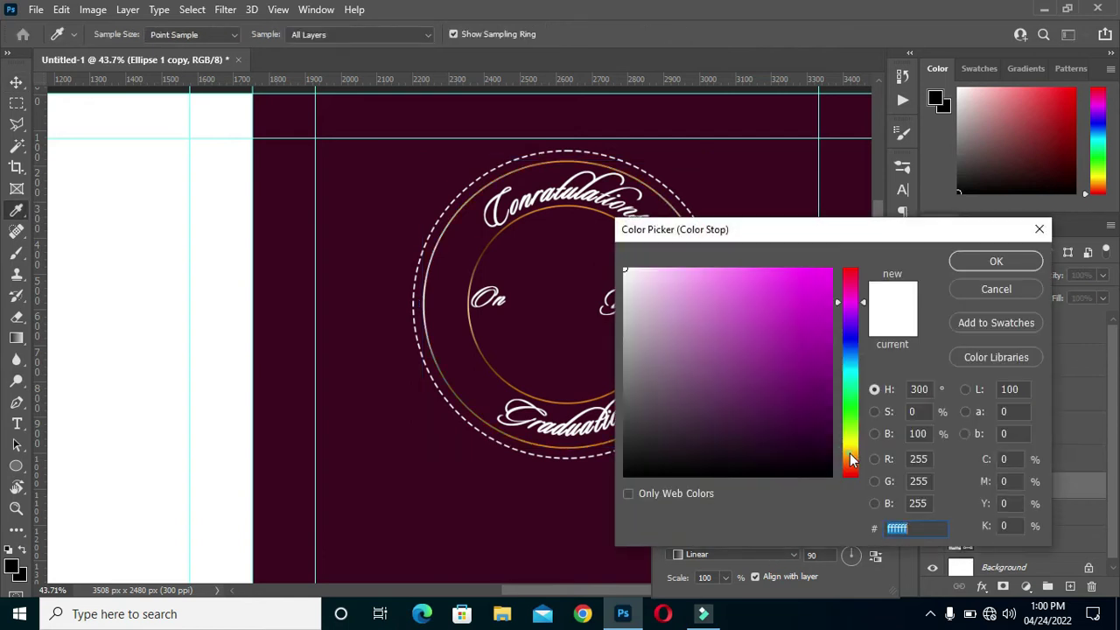
pyautogui.click(849, 453)
pyautogui.moveTo(714, 281); pyautogui.dragTo(717, 267)
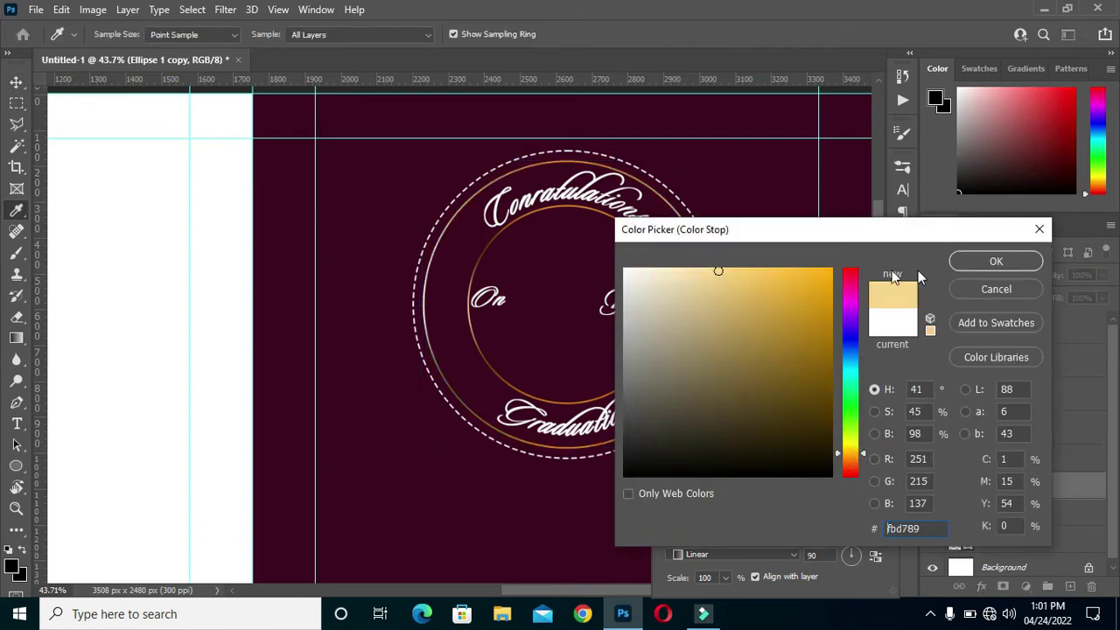
pyautogui.click(997, 261)
# Step: Add a dark golden-brown colour stop between the light gold stop and the orange end of the middle circle's stroke gradient
pyautogui.click(840, 536)
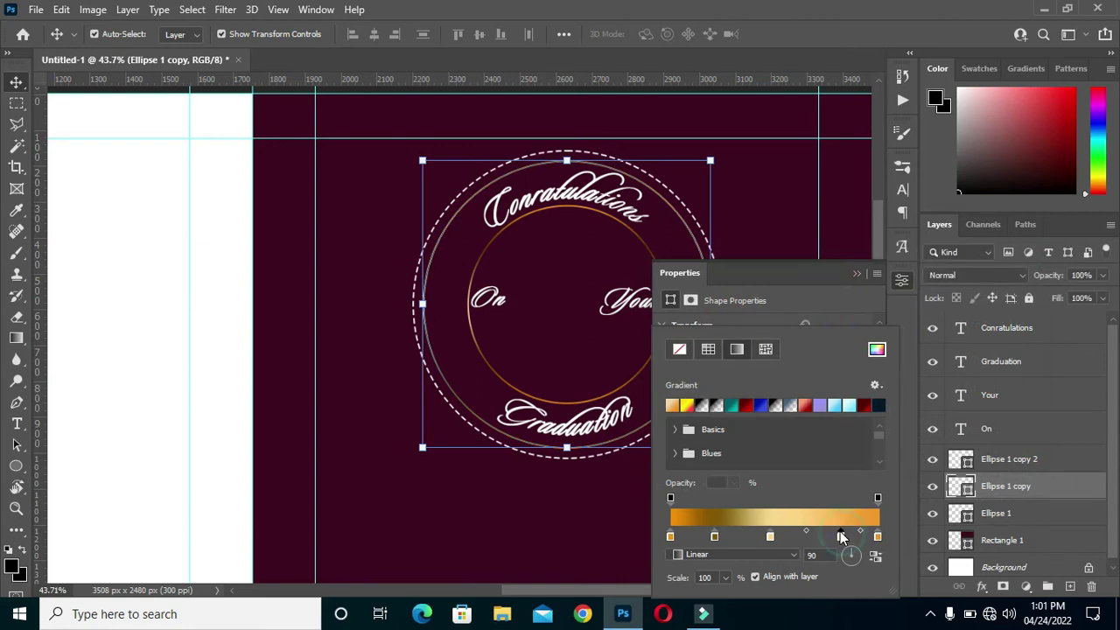
pyautogui.click(840, 535)
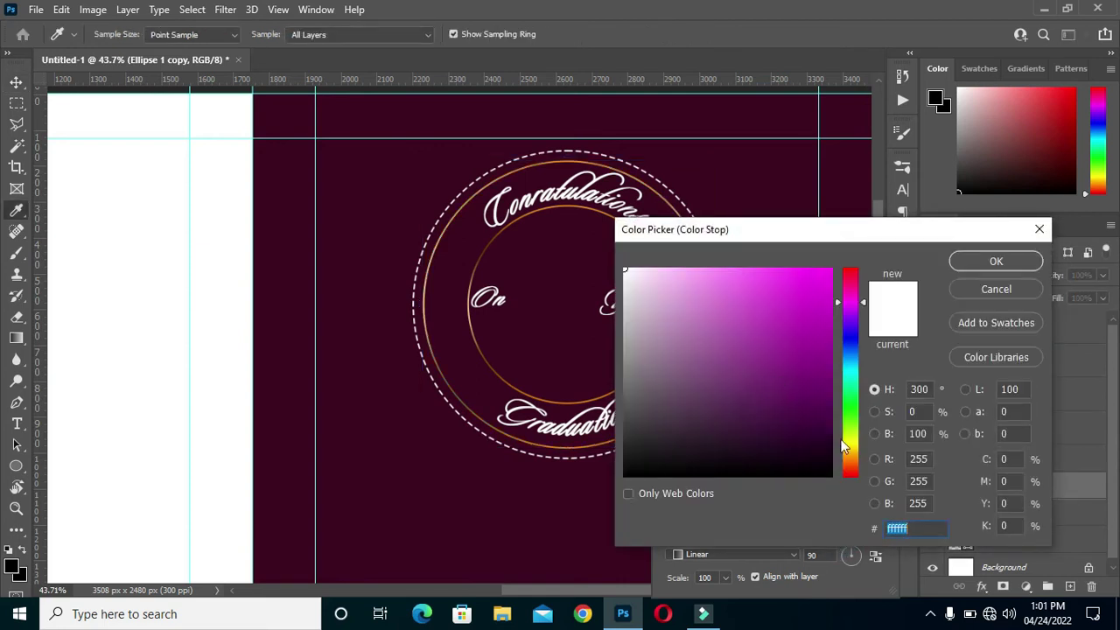
pyautogui.click(851, 452)
pyautogui.moveTo(854, 457); pyautogui.dragTo(853, 459)
pyautogui.click(851, 453)
pyautogui.click(830, 378)
pyautogui.click(997, 262)
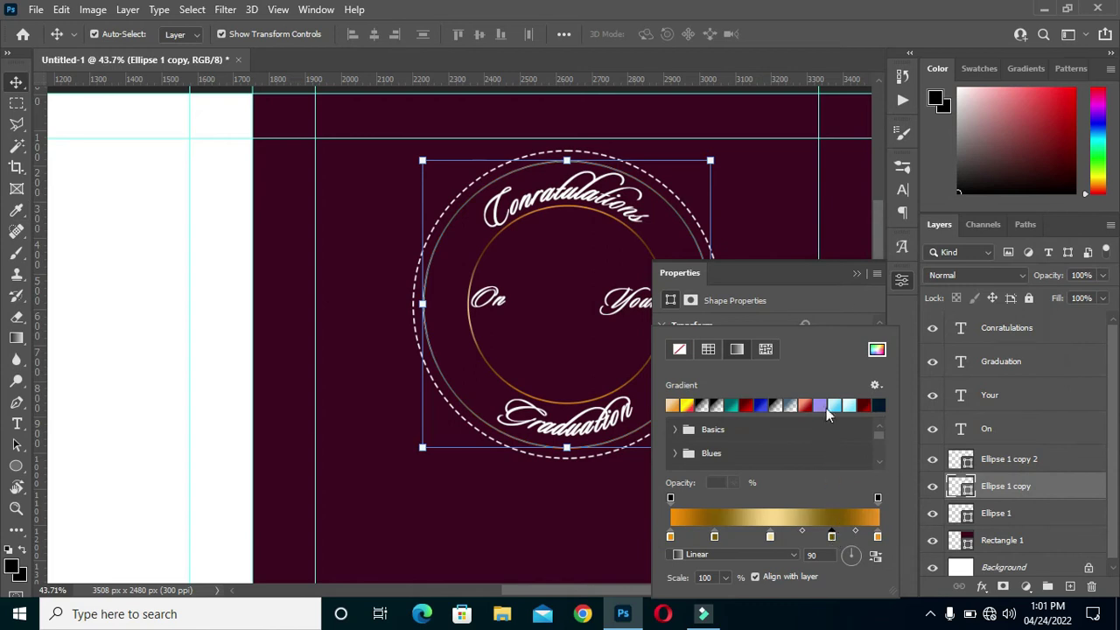
pyautogui.click(855, 275)
pyautogui.click(1013, 515)
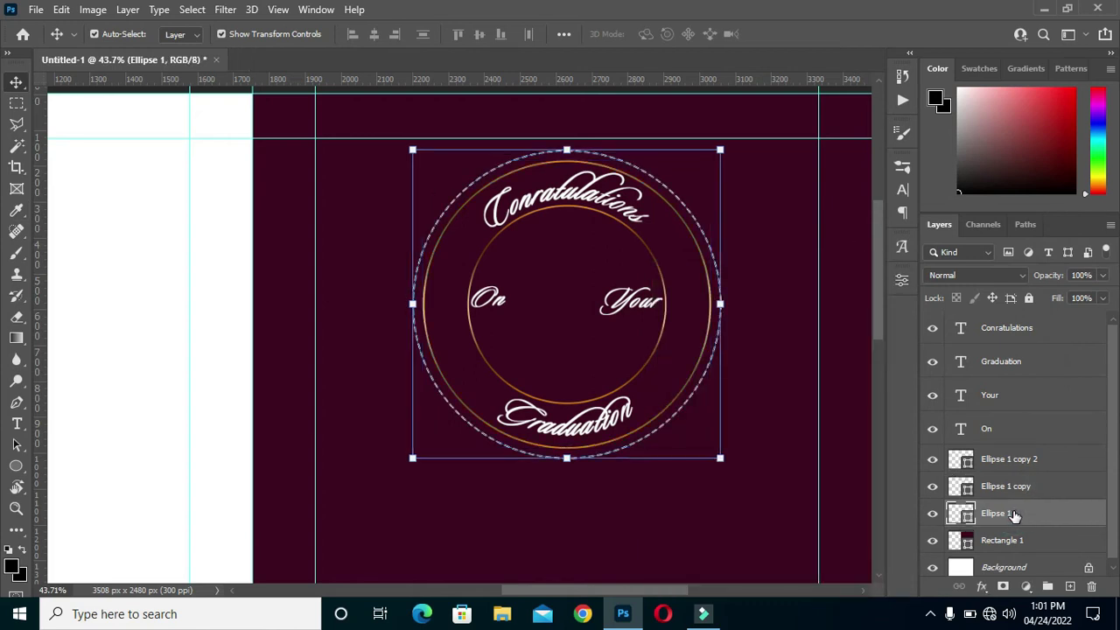
pyautogui.scroll(-3, 594, 348)
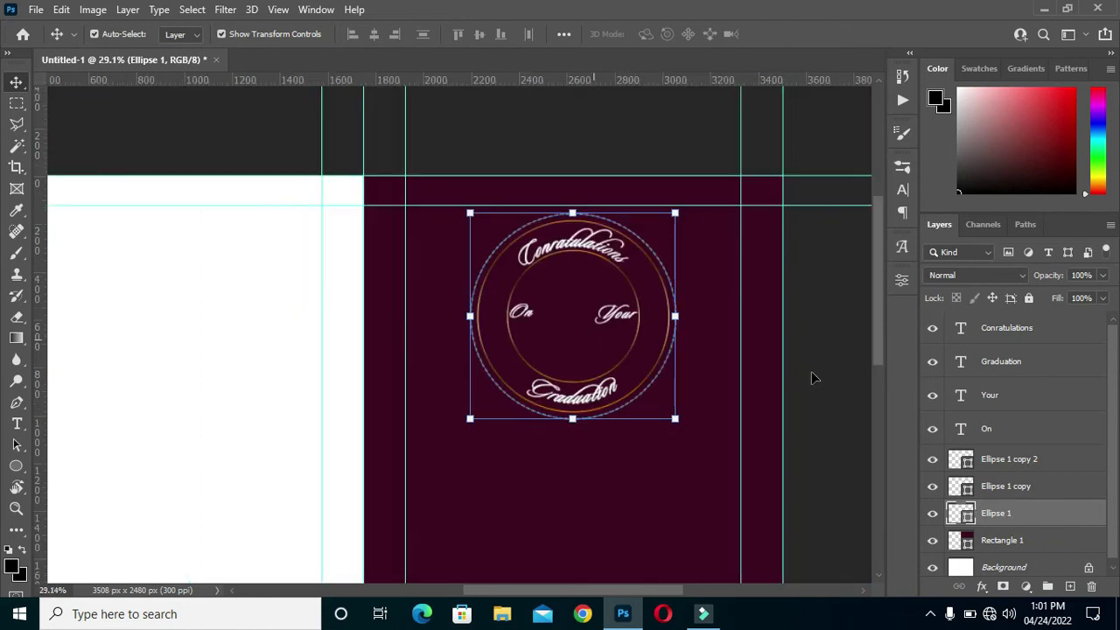
pyautogui.click(823, 378)
# Step: Apply a gold Gradient Overlay layer style to the curved "Conratulations" text
pyautogui.scroll(1, 745, 357)
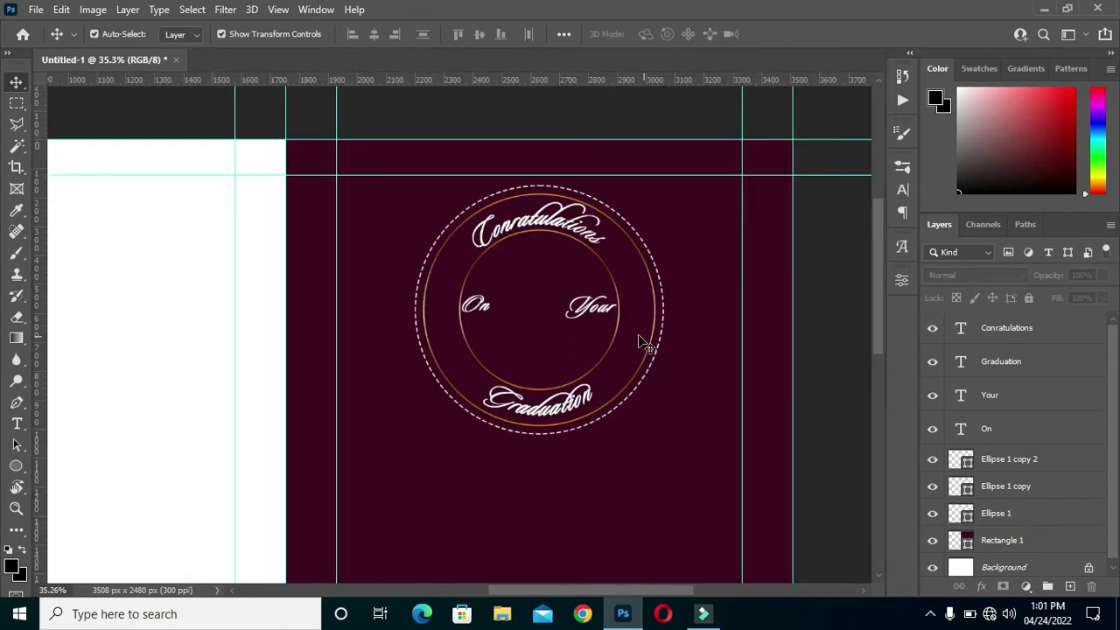
pyautogui.click(553, 226)
pyautogui.click(983, 587)
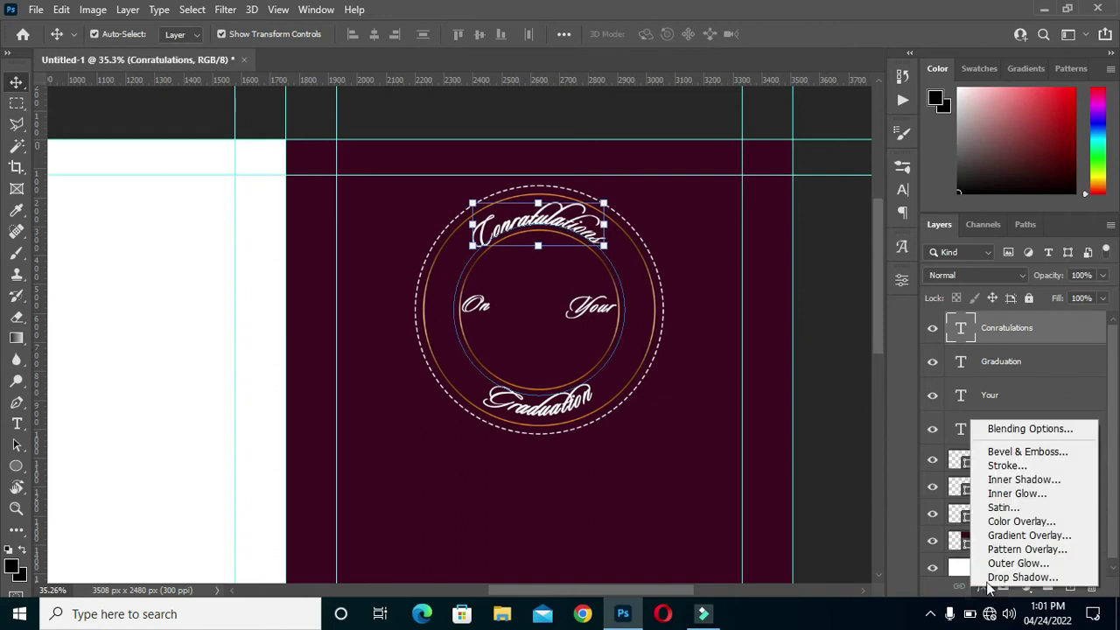
pyautogui.click(1006, 536)
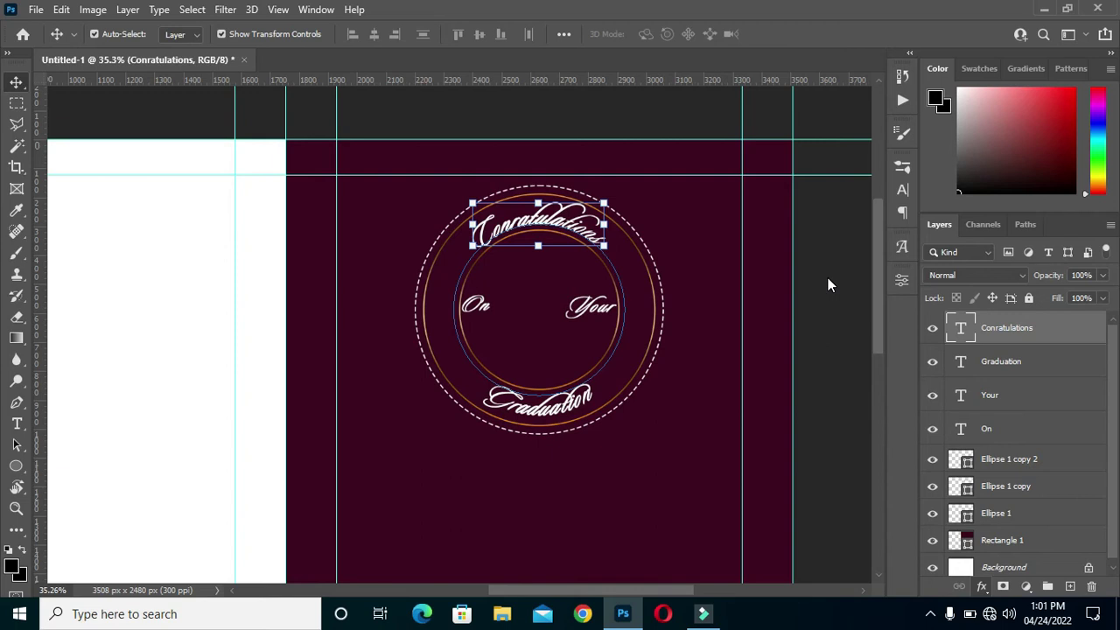
pyautogui.moveTo(756, 161); pyautogui.dragTo(842, 167)
pyautogui.click(1110, 190)
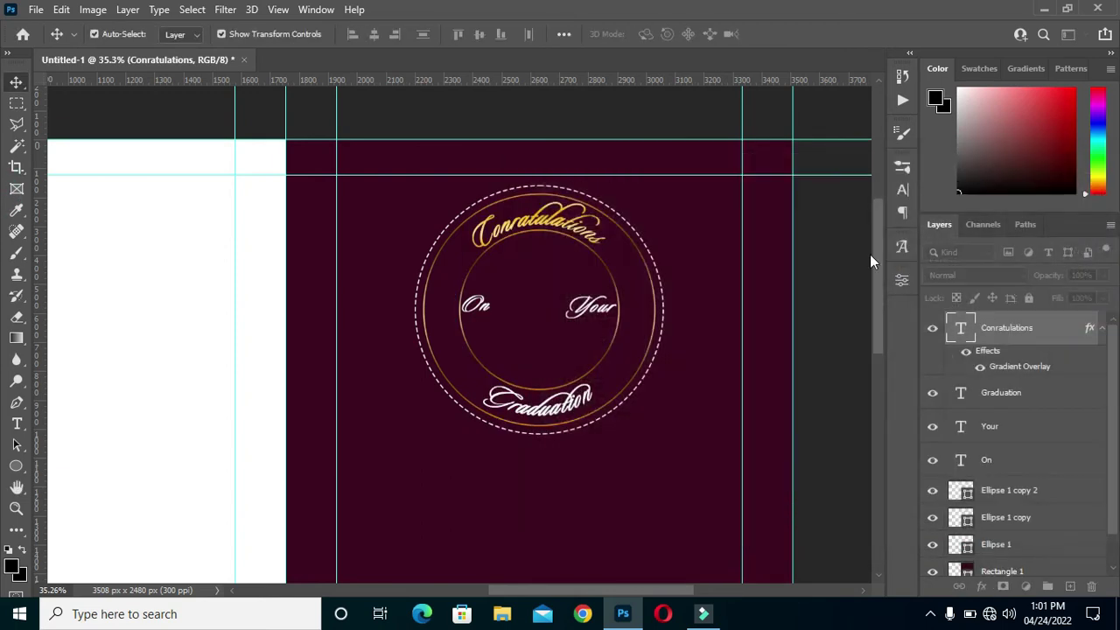
# Step: Apply the same orange-to-gold linear Gradient Overlay, at a 90° angle and 100% opacity, to the curved "Graduation" text
pyautogui.click(569, 417)
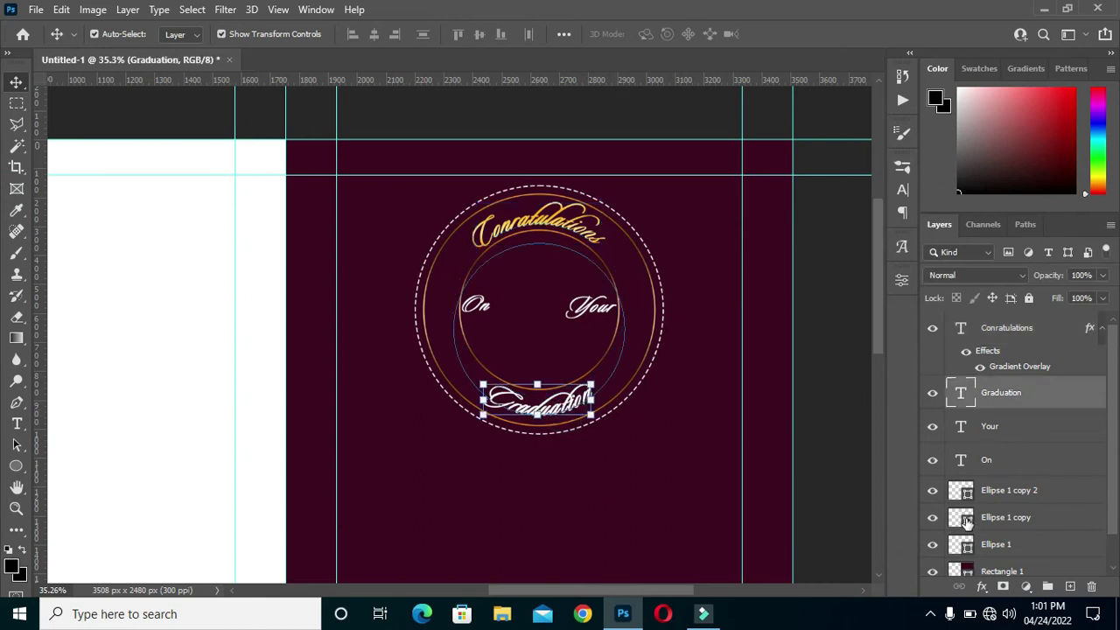
pyautogui.click(983, 592)
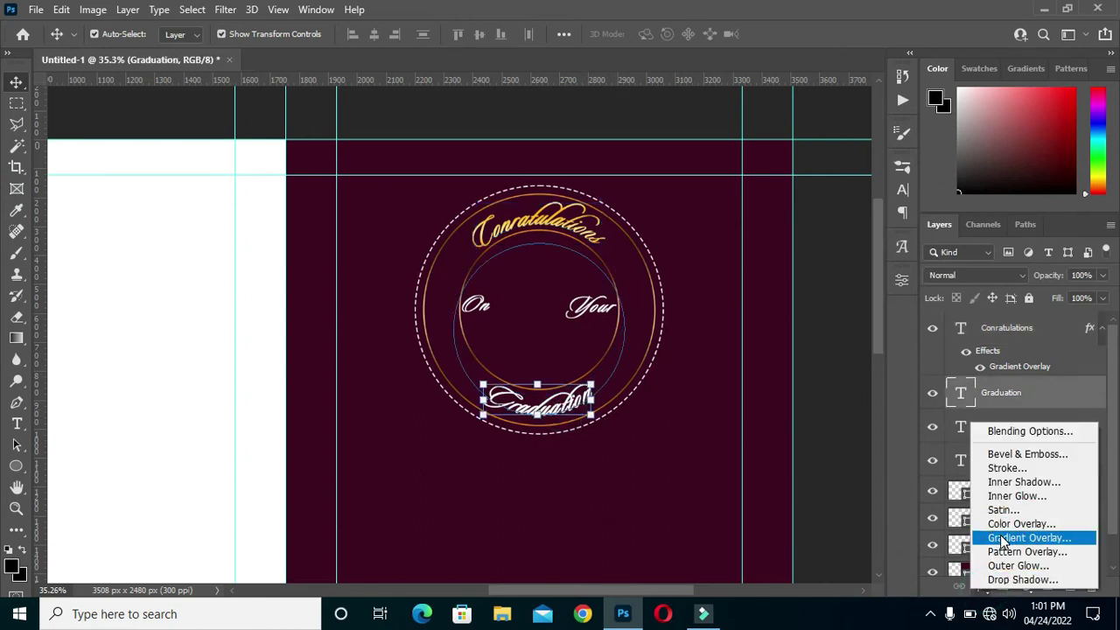
pyautogui.click(1020, 538)
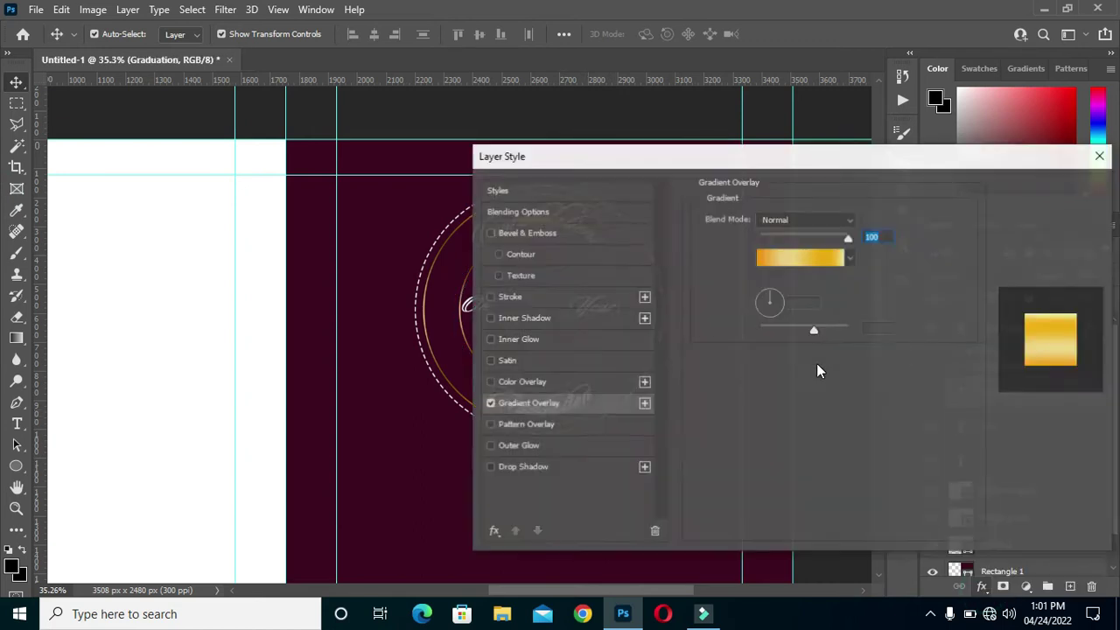
pyautogui.click(801, 256)
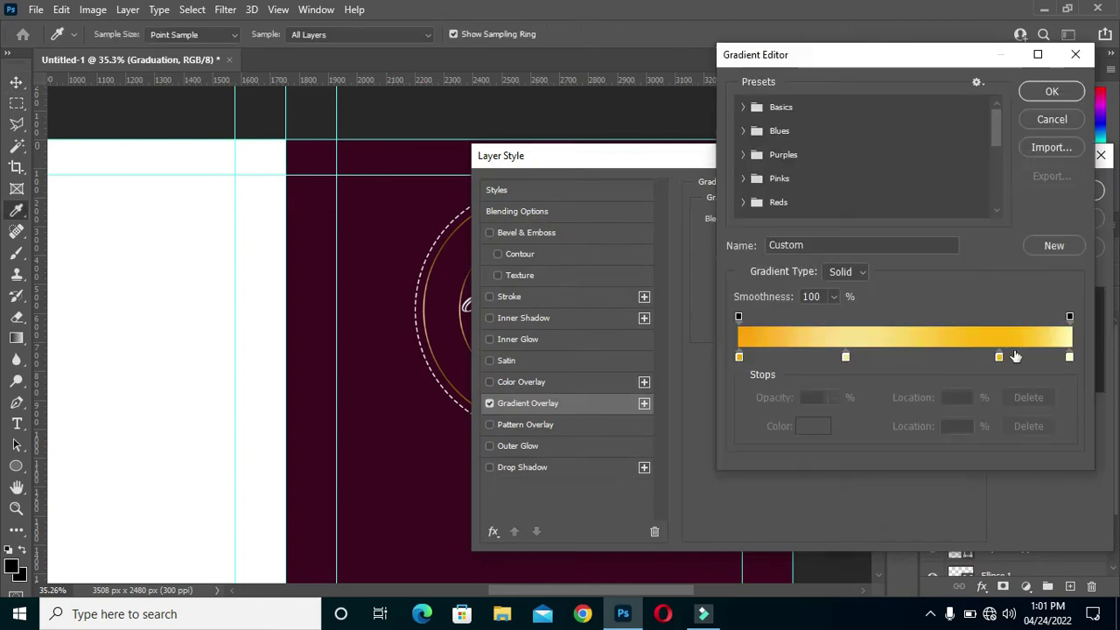
pyautogui.click(1052, 92)
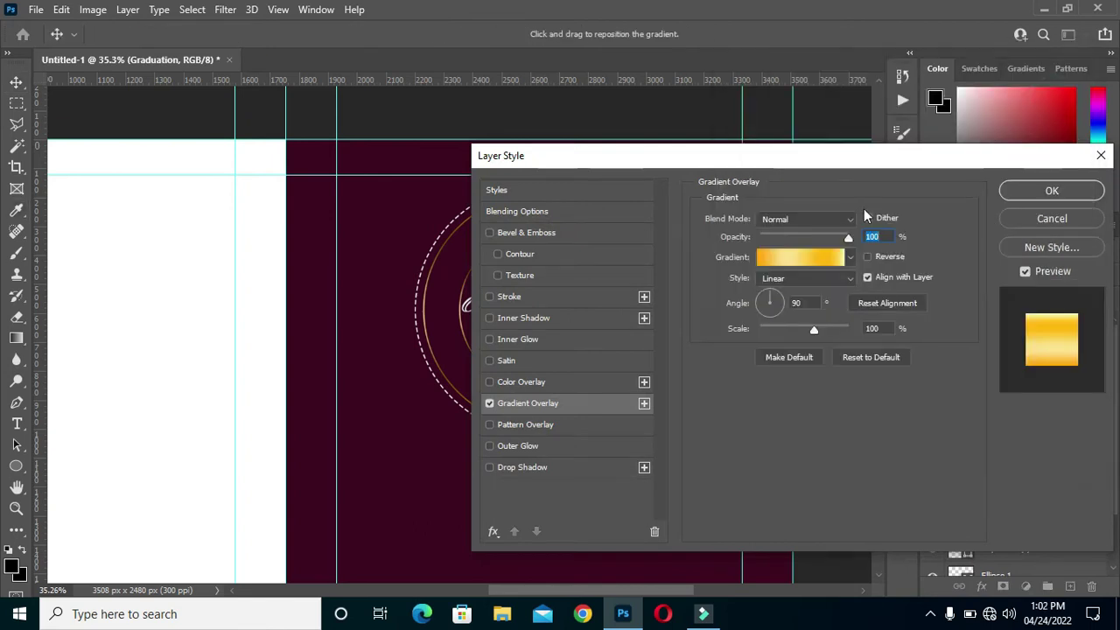
pyautogui.click(1052, 189)
pyautogui.click(844, 332)
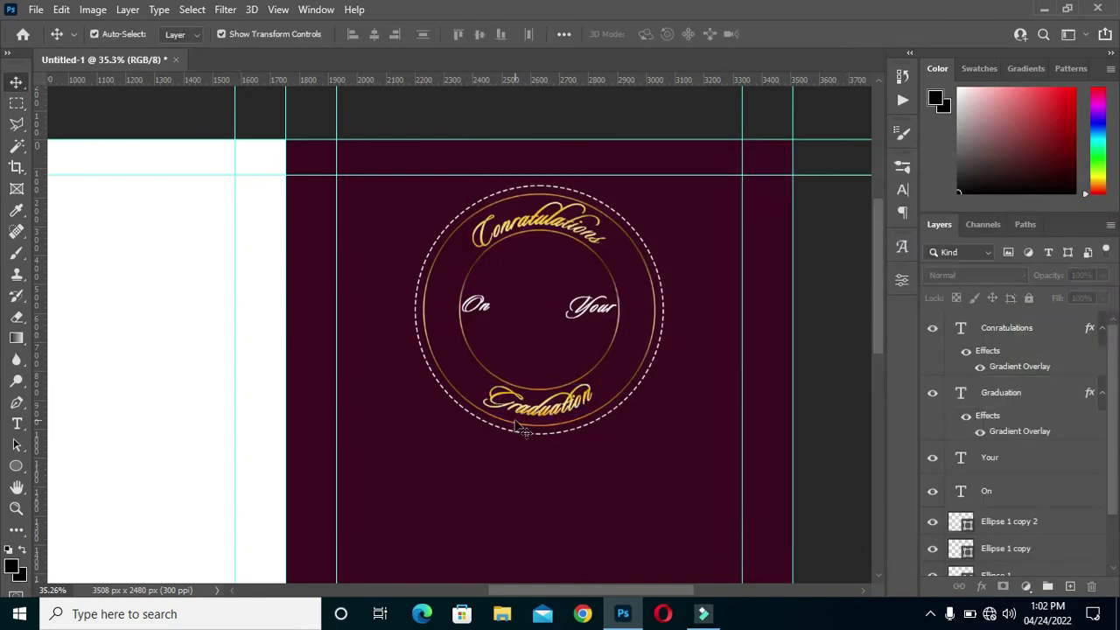
# Step: Scale the word "Your" down proportionally to about 85%, keeping it against the inner circle's right edge
pyautogui.scroll(3, 564, 324)
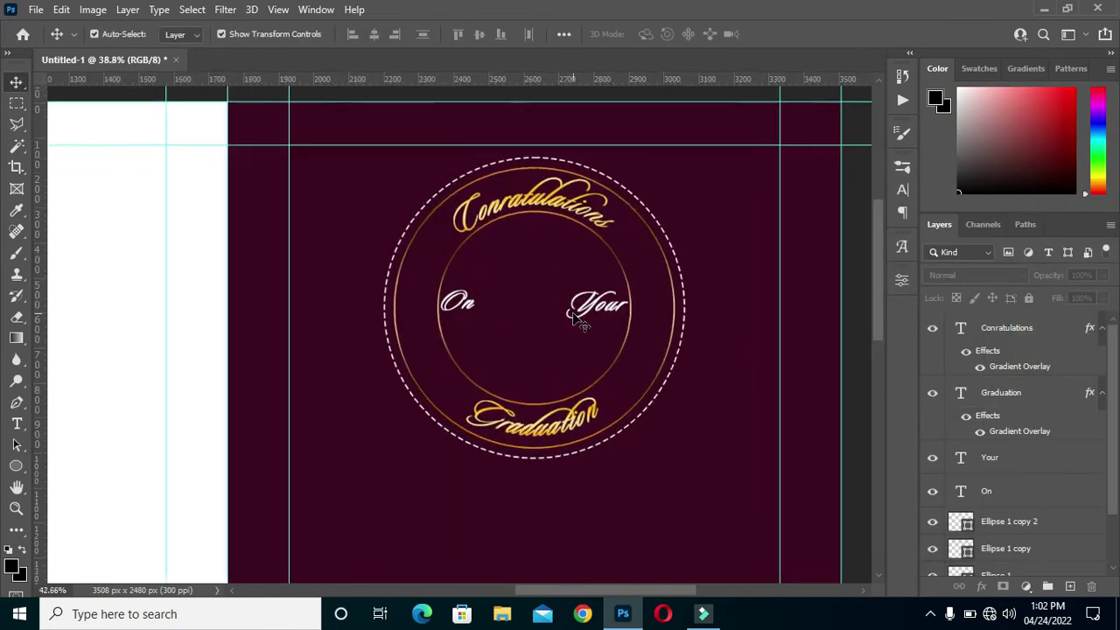
pyautogui.scroll(-3, 574, 322)
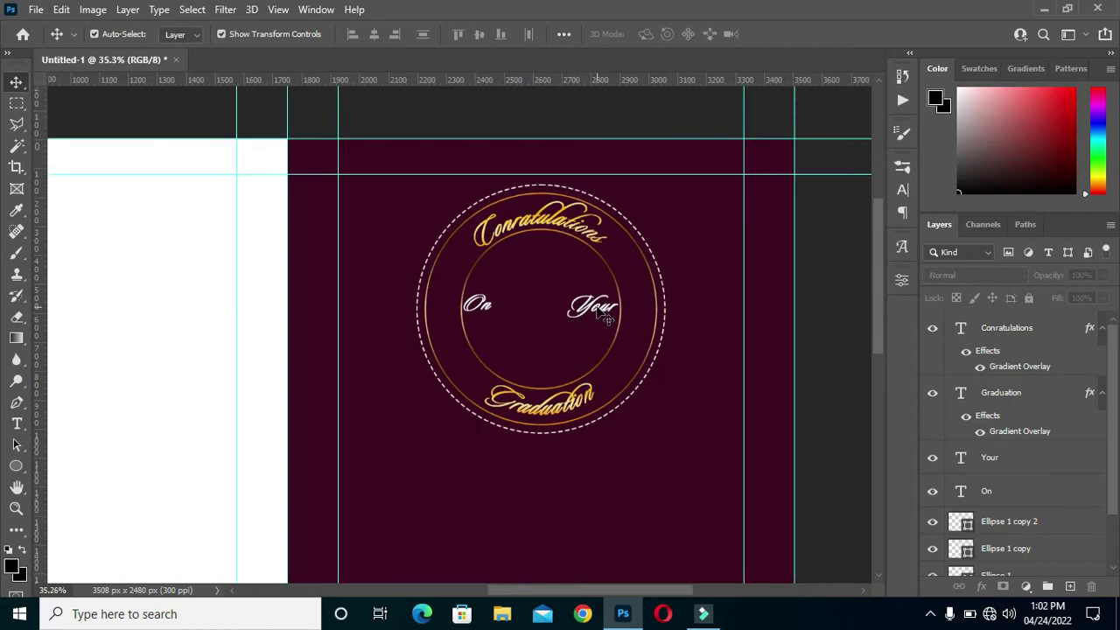
pyautogui.scroll(1, 604, 317)
pyautogui.click(578, 315)
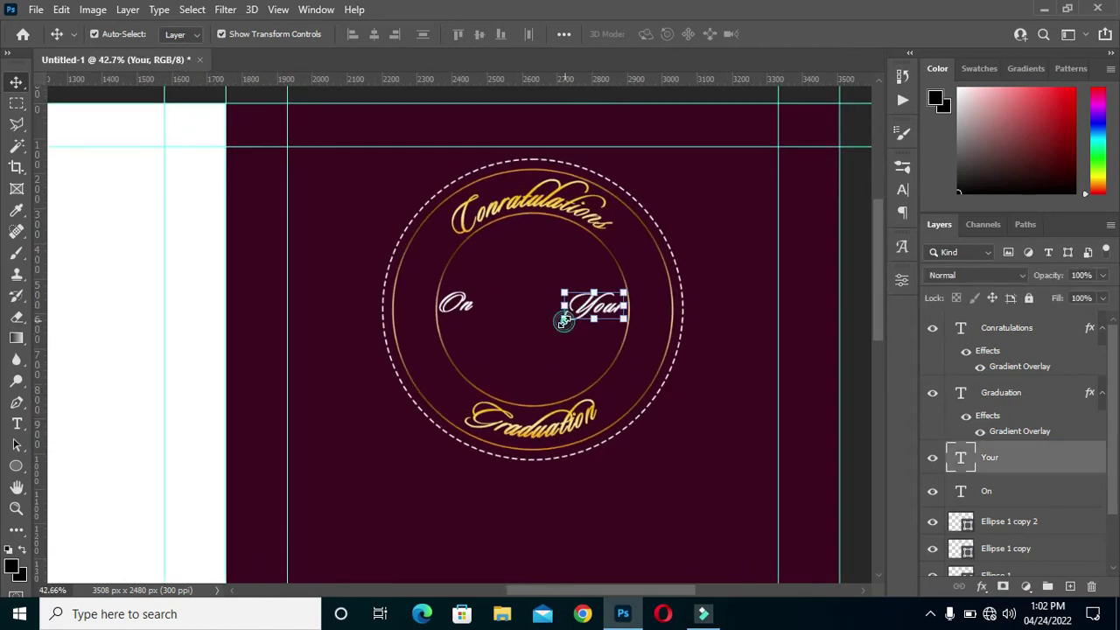
pyautogui.moveTo(563, 322); pyautogui.dragTo(575, 324)
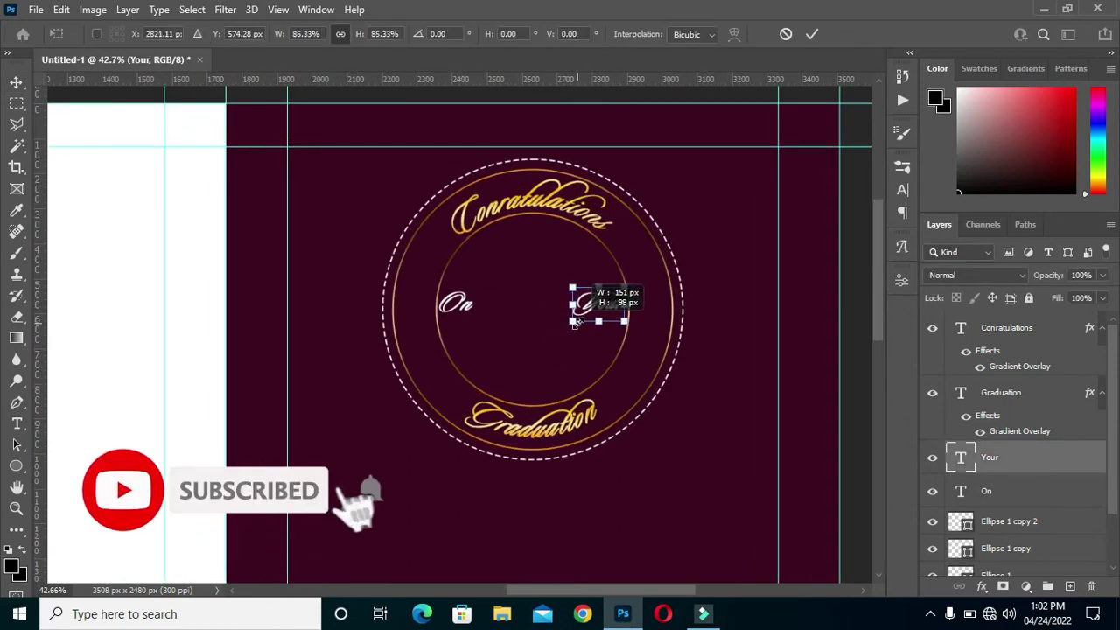
pyautogui.click(814, 33)
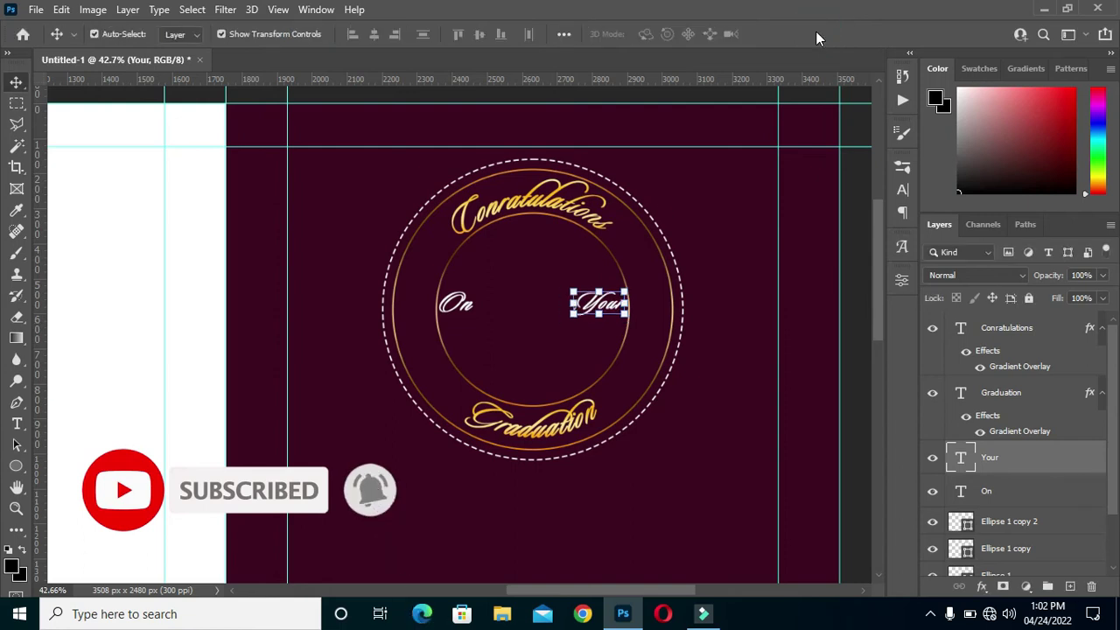
# Step: Collapse the effects lists of the two curved text layers and move the "On" and "Your" layers to the top of the layer stack
pyautogui.click(855, 251)
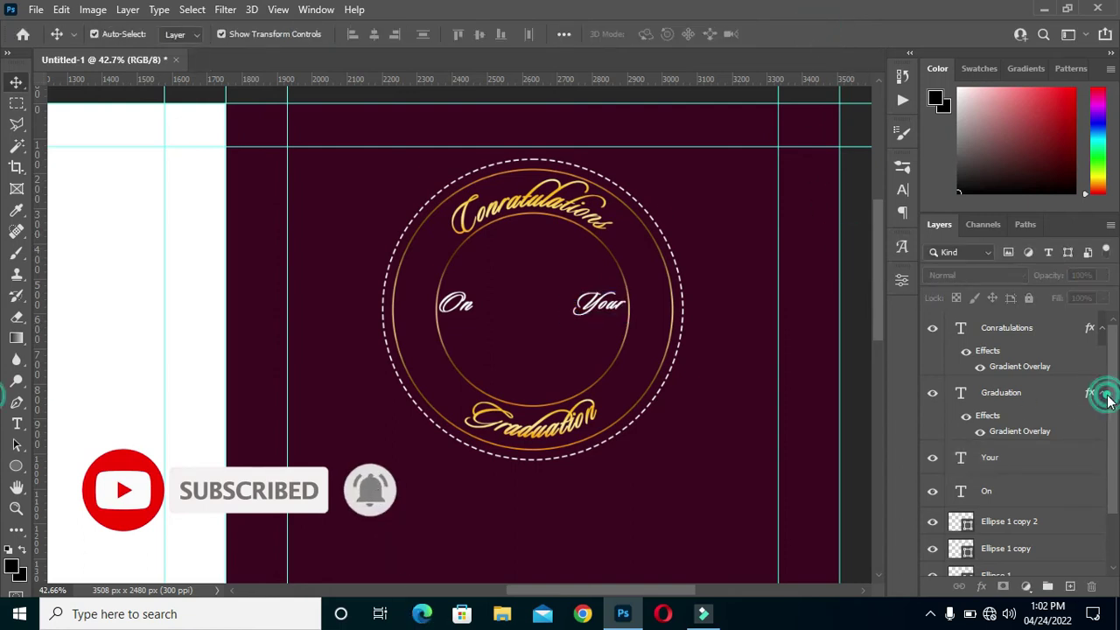
pyautogui.click(1101, 328)
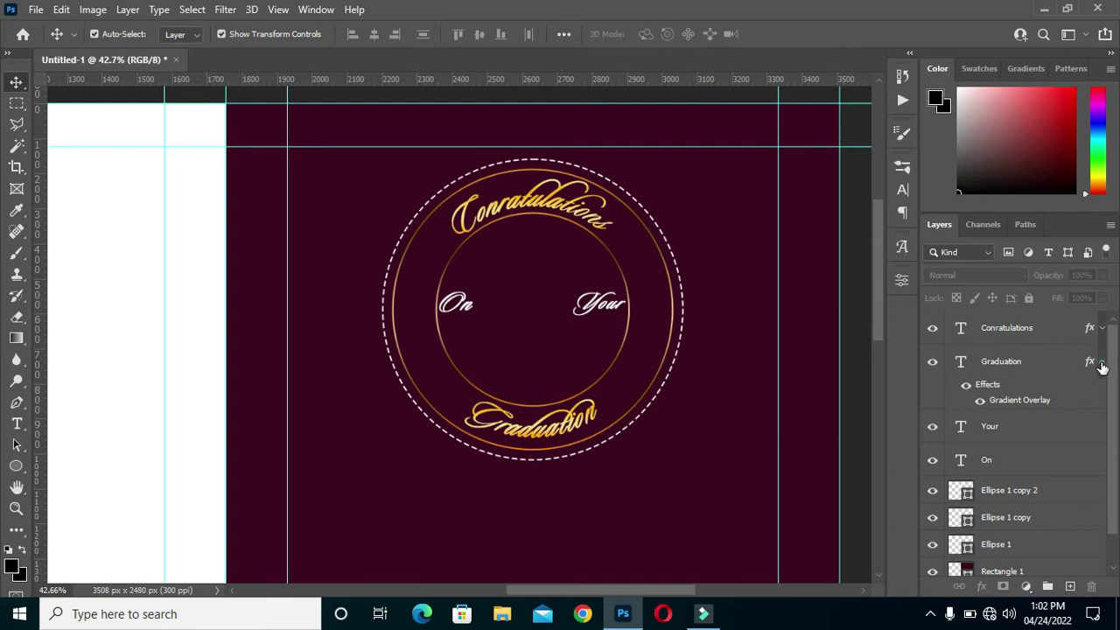
pyautogui.click(1101, 362)
pyautogui.click(995, 432)
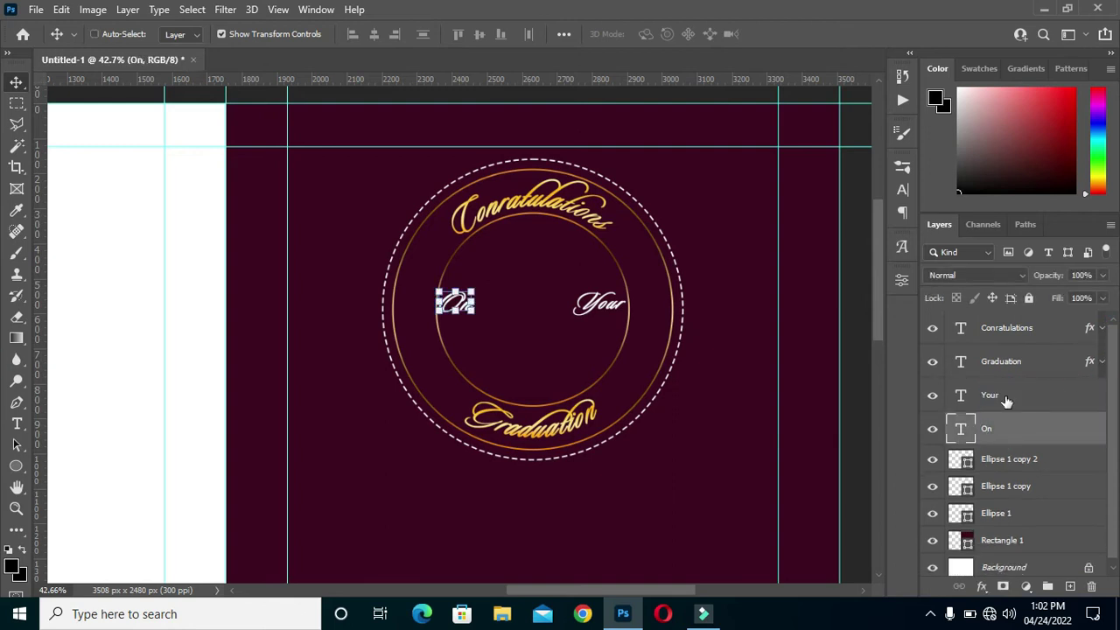
pyautogui.keyDown('ctrl'); pyautogui.click(1007, 401); pyautogui.keyUp('ctrl')
pyautogui.moveTo(1006, 401); pyautogui.dragTo(1073, 346)
# Step: Copy the gold Gradient Overlay effect onto the "Your" and "On" text layers and collapse their effects lists
pyautogui.click(1089, 395)
pyautogui.moveTo(1090, 398); pyautogui.dragTo(1089, 337)
pyautogui.click(1101, 328)
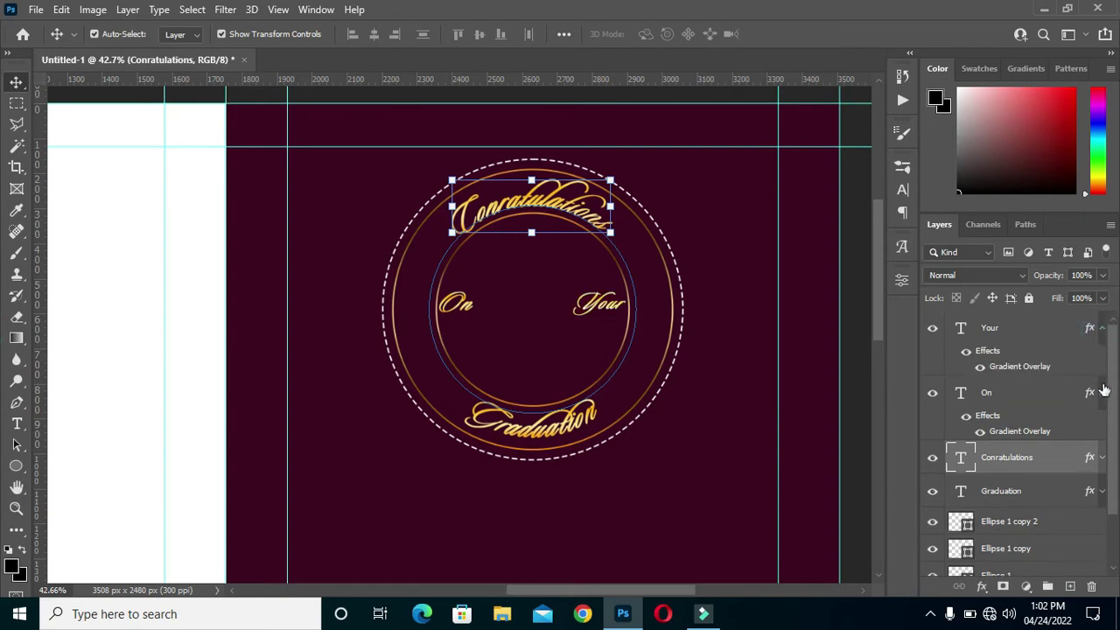
pyautogui.click(1102, 364)
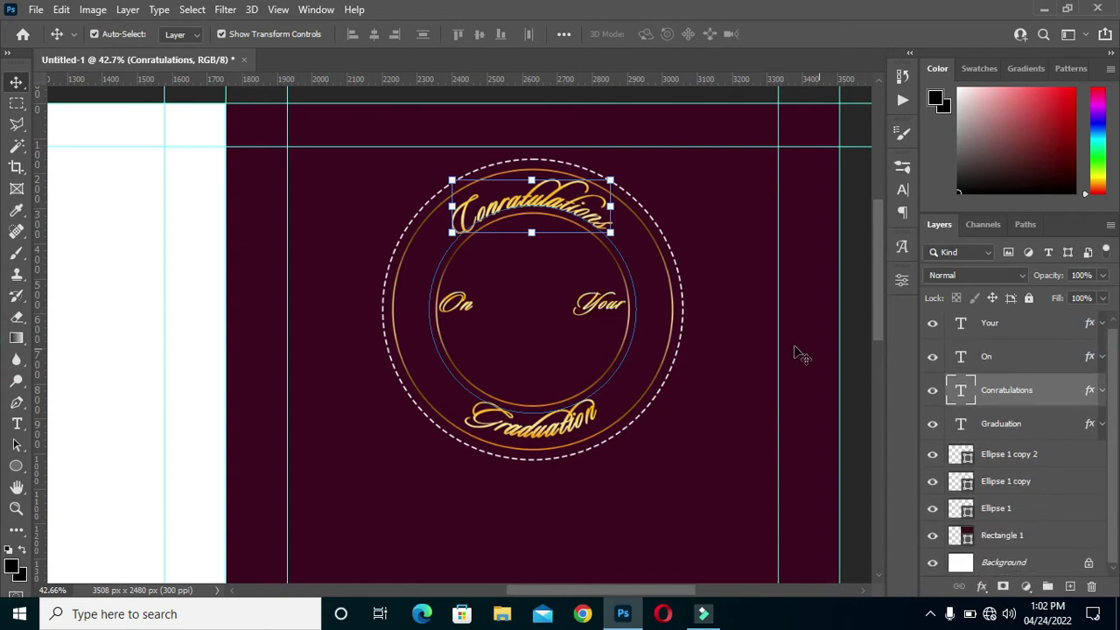
pyautogui.scroll(-2, 754, 352)
pyautogui.click(831, 371)
pyautogui.scroll(2, 547, 305)
pyautogui.scroll(-1, 563, 298)
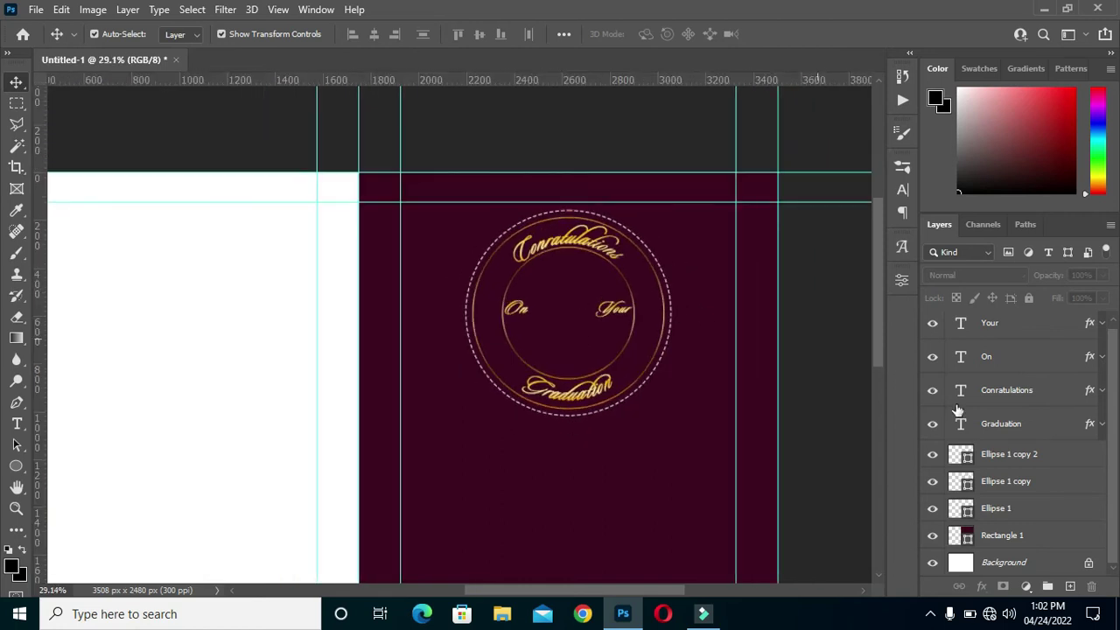
pyautogui.scroll(3, 630, 344)
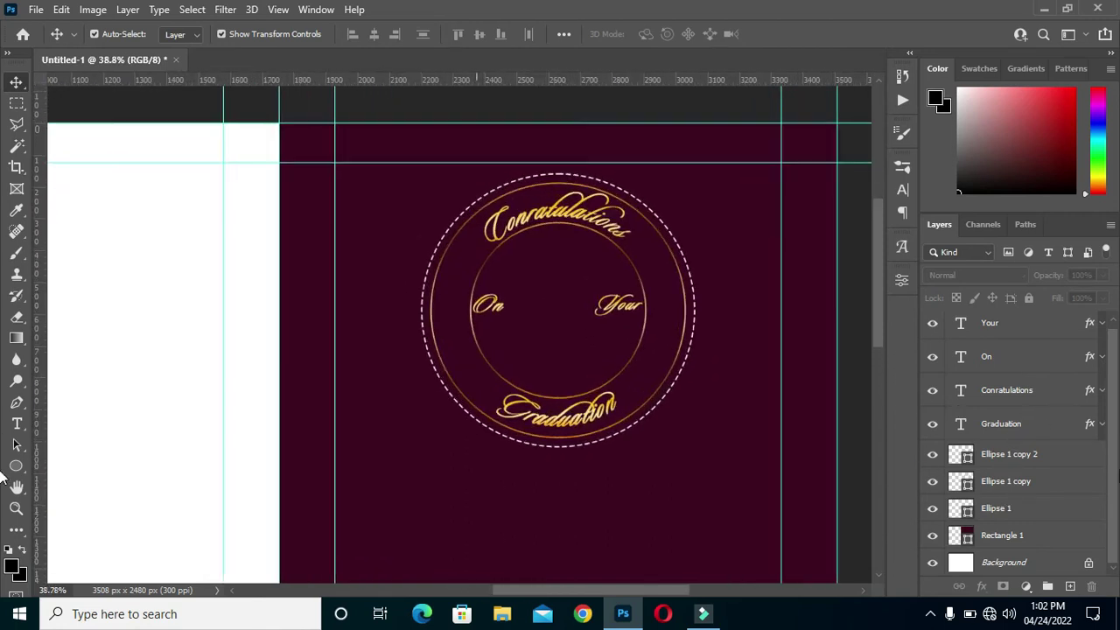
# Step: Place the images_10 graduation cap and books picture as an embedded image in the middle of the badge's inner circle
pyautogui.click(36, 9)
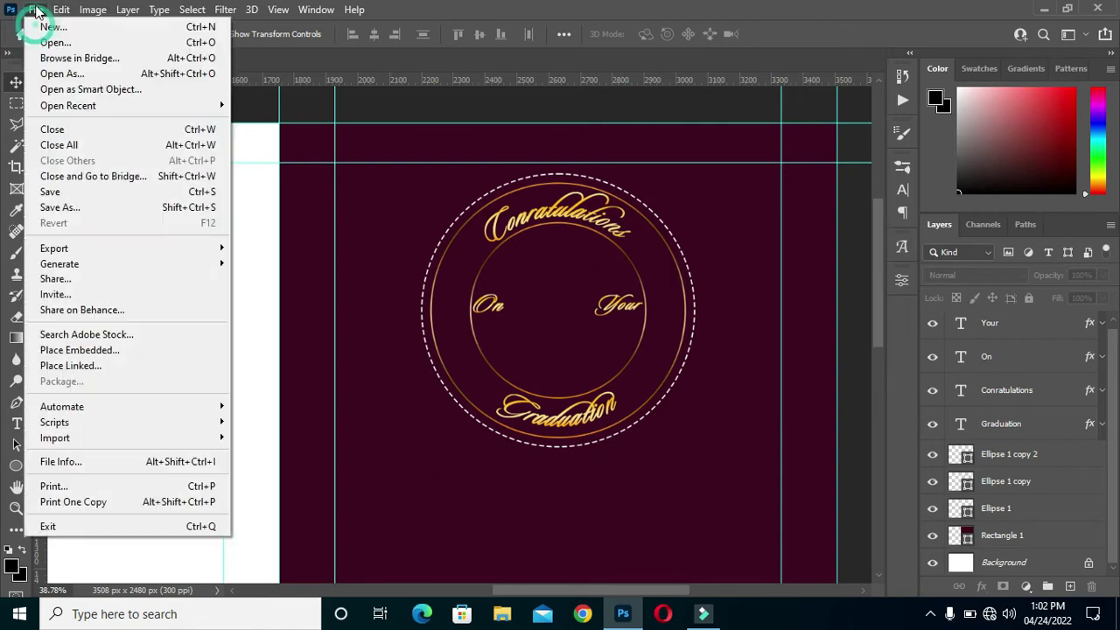
pyautogui.click(82, 338)
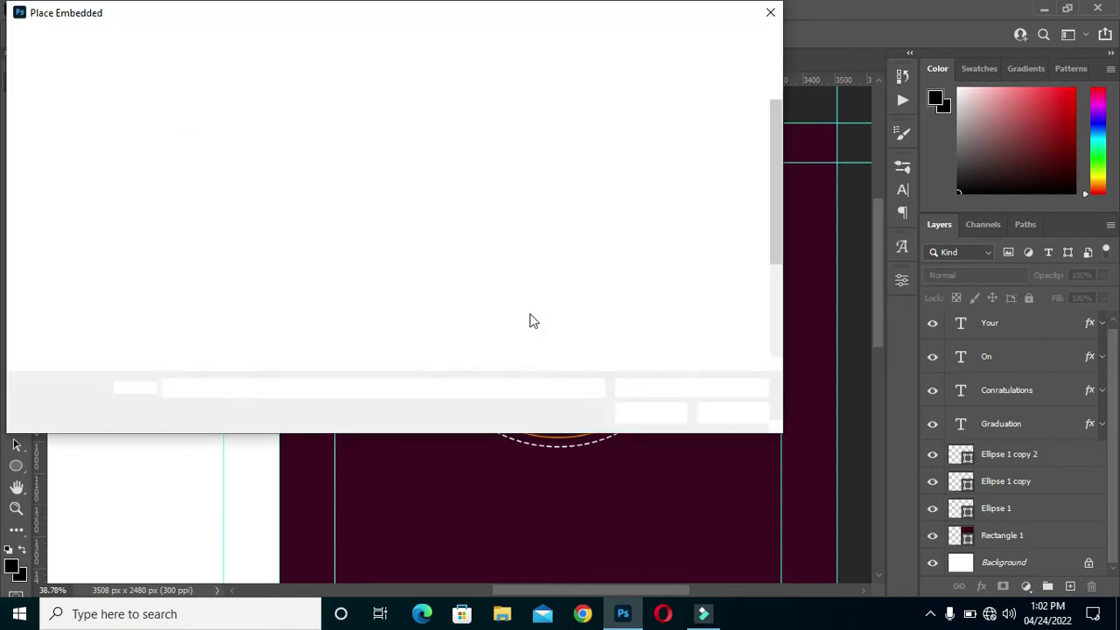
pyautogui.scroll(-1, 544, 348)
pyautogui.click(635, 282)
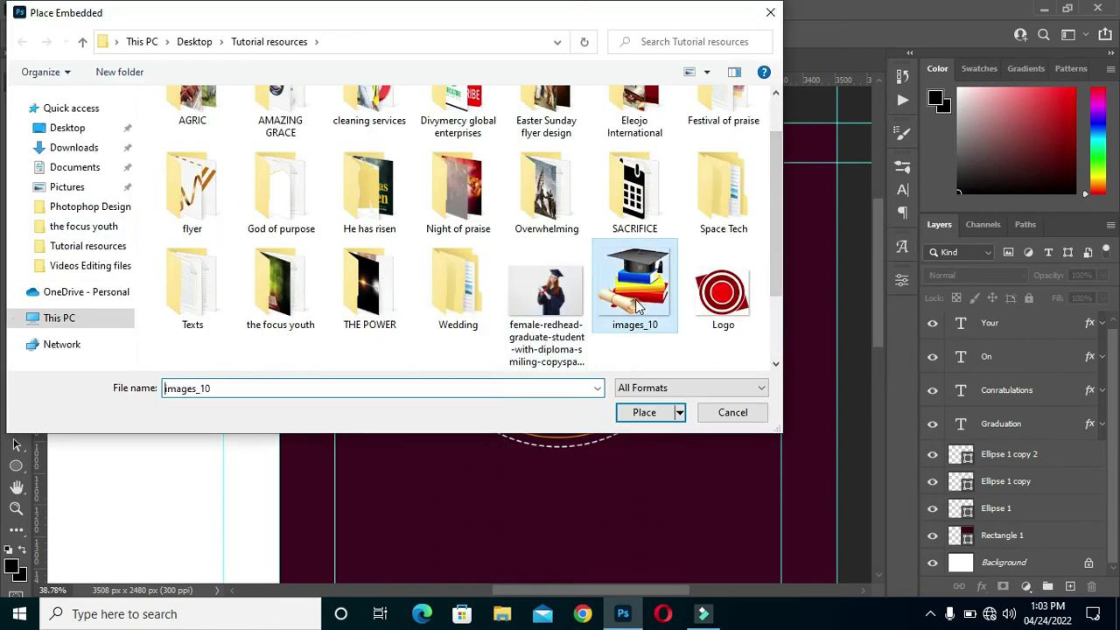
pyautogui.click(645, 412)
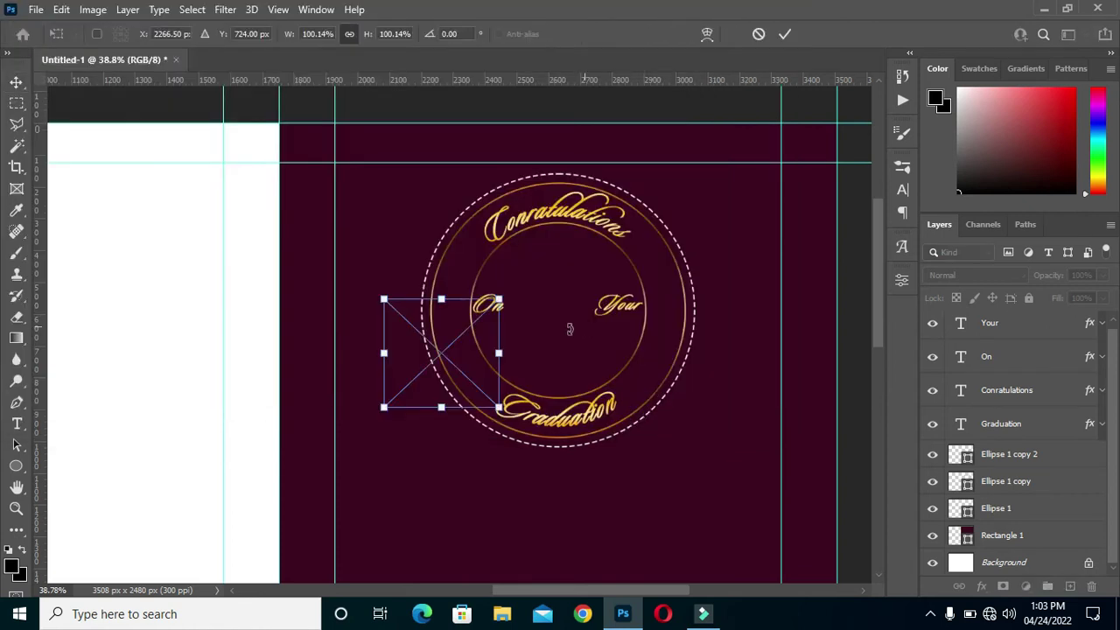
pyautogui.moveTo(565, 315); pyautogui.dragTo(561, 309)
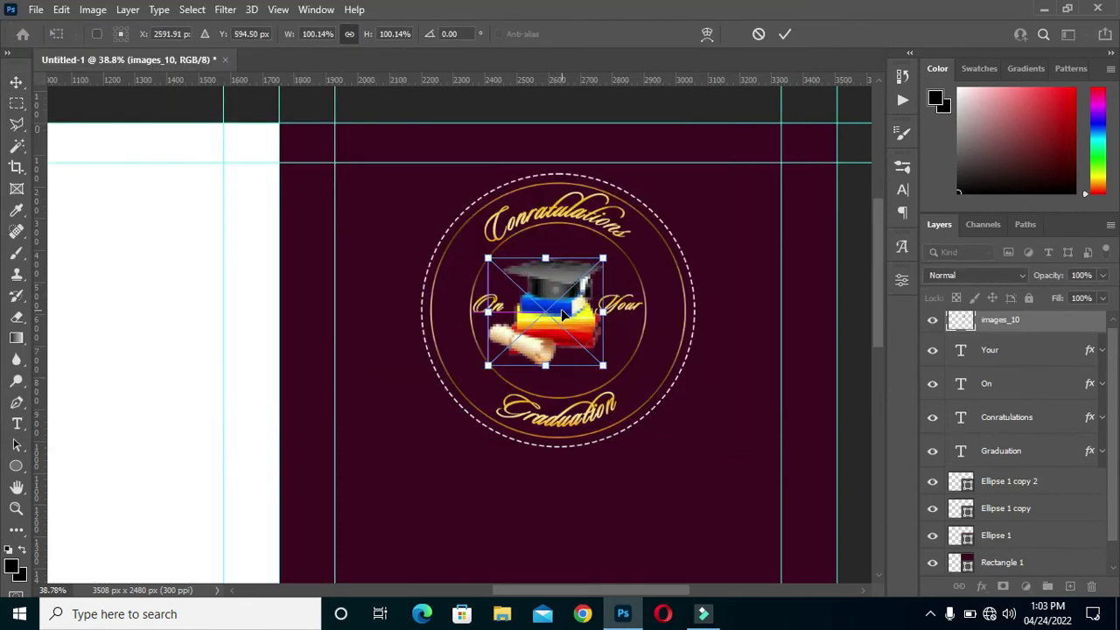
pyautogui.scroll(-2, 561, 309)
pyautogui.moveTo(550, 351); pyautogui.dragTo(549, 342)
pyautogui.press('Return')
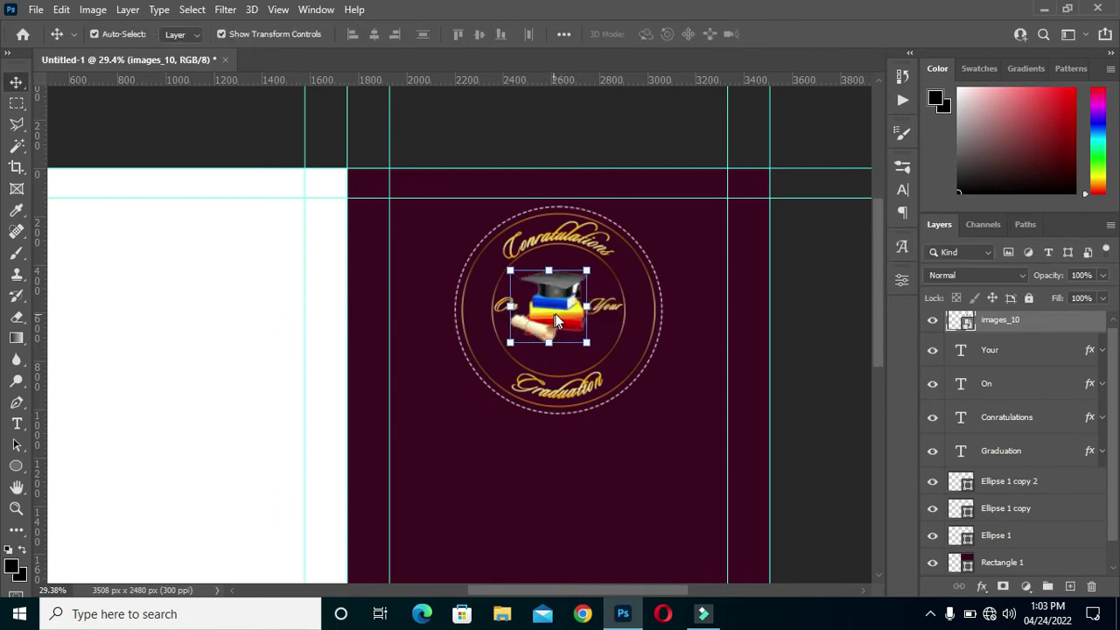
# Step: Scale the cap and books image to about 98% and adjust its position between "On" and "Your"
pyautogui.scroll(2, 555, 319)
pyautogui.moveTo(557, 319); pyautogui.dragTo(558, 327)
pyautogui.moveTo(546, 249); pyautogui.dragTo(537, 290)
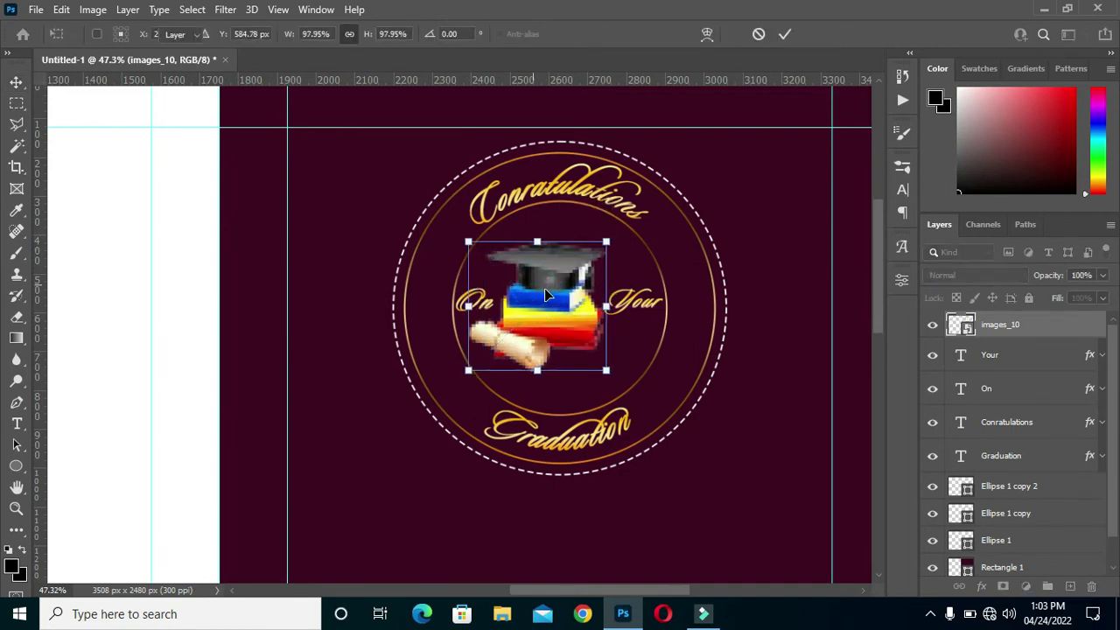
pyautogui.scroll(-3, 544, 291)
pyautogui.press('Return')
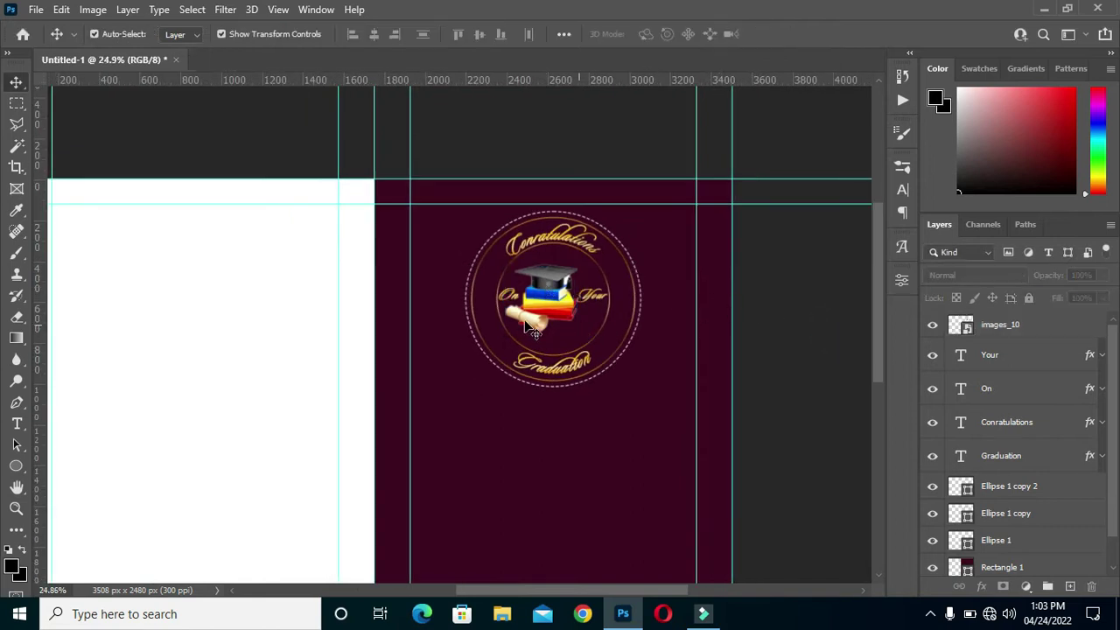
pyautogui.scroll(1, 531, 326)
pyautogui.moveTo(550, 318)
pyautogui.mouseDown()
pyautogui.moveTo(569, 307)
pyautogui.moveTo(568, 318)
pyautogui.mouseUp()
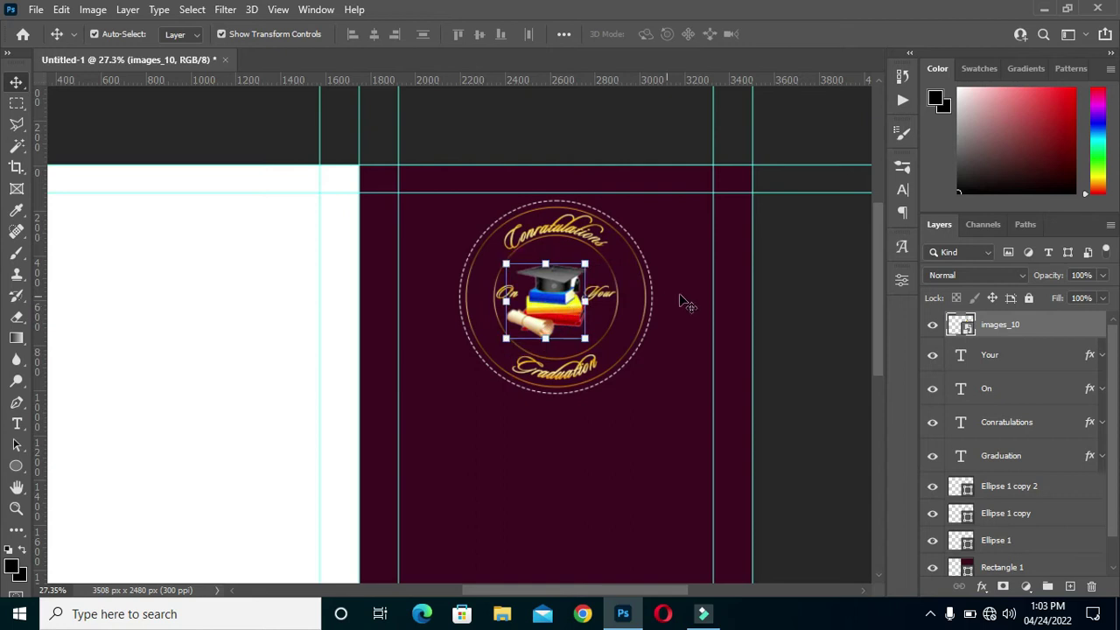
pyautogui.click(787, 320)
# Step: Group all badge layers, from images_10 down to Ellipse 1
pyautogui.scroll(2, 558, 294)
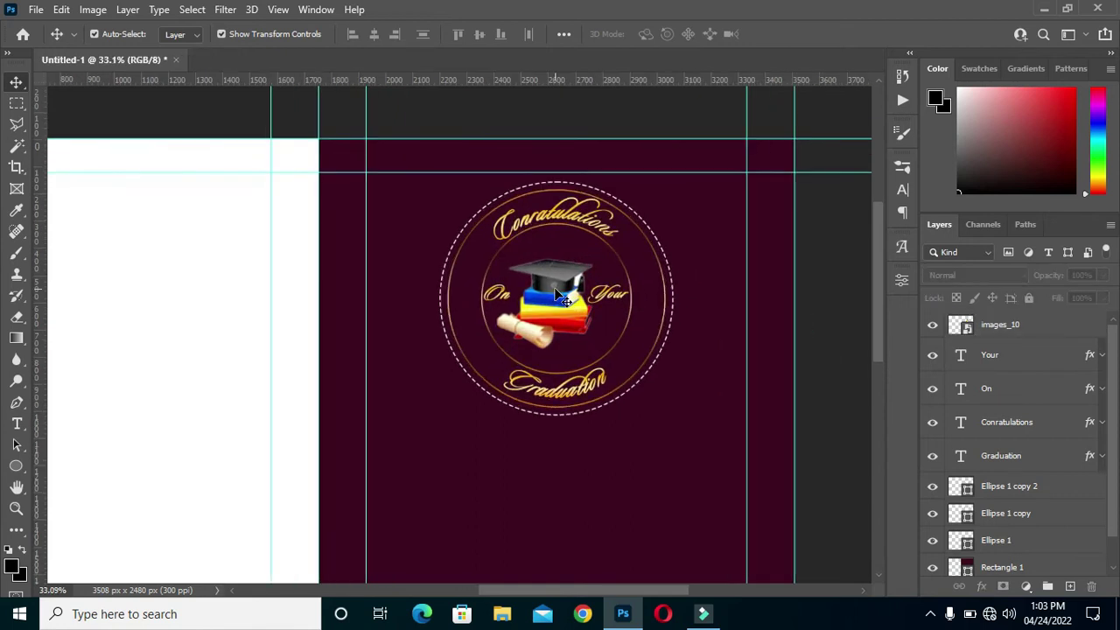
pyautogui.scroll(-4, 558, 295)
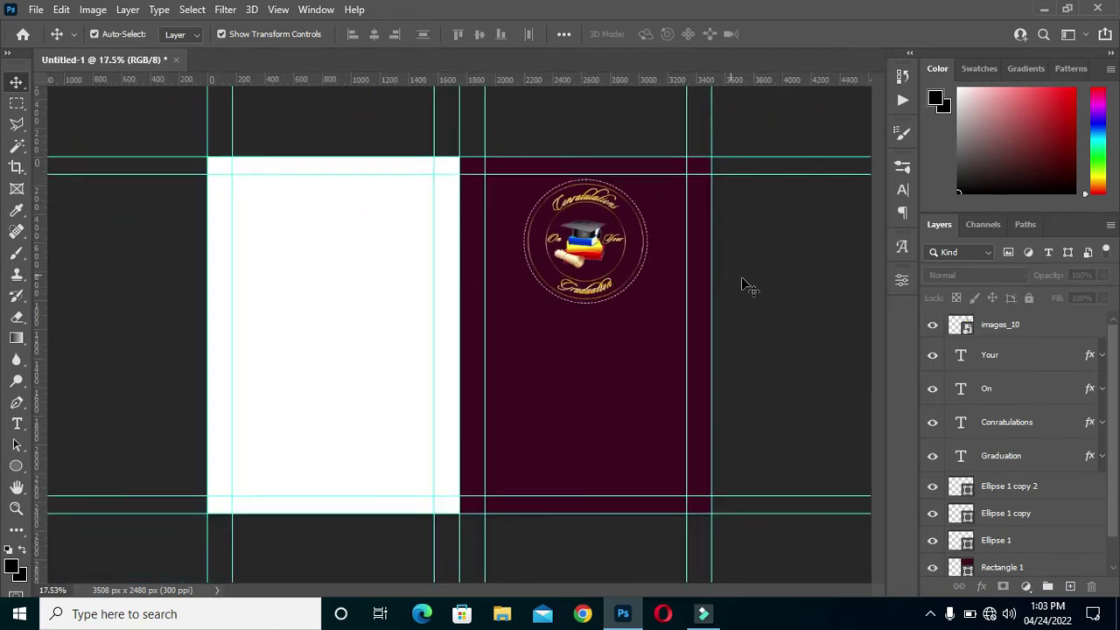
pyautogui.scroll(2, 635, 259)
pyautogui.scroll(-2, 643, 217)
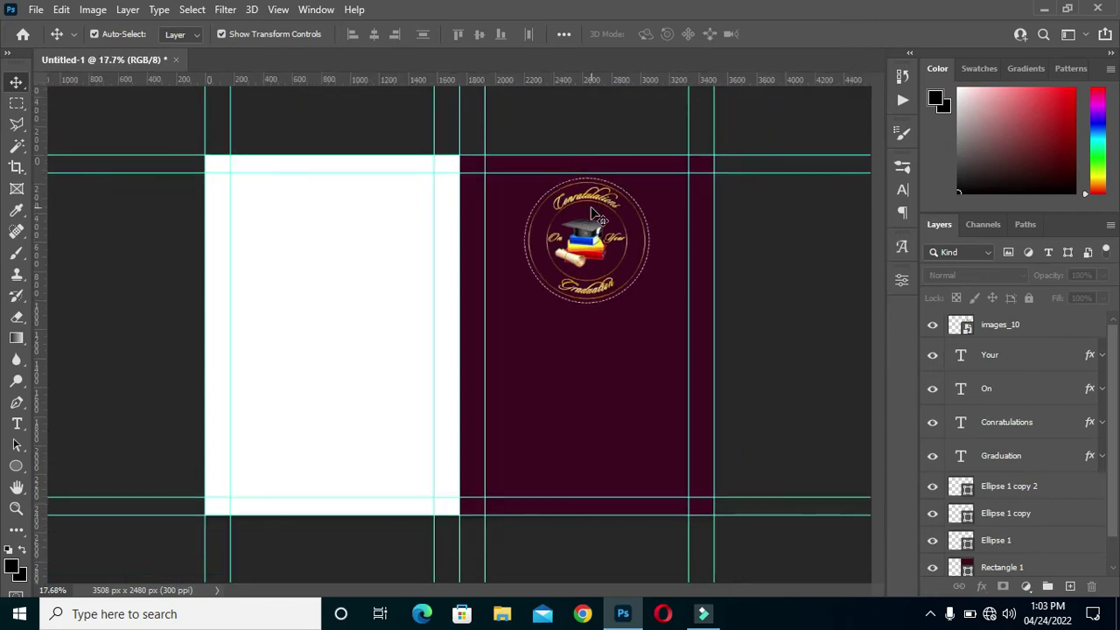
pyautogui.click(1015, 326)
pyautogui.scroll(-1, 998, 542)
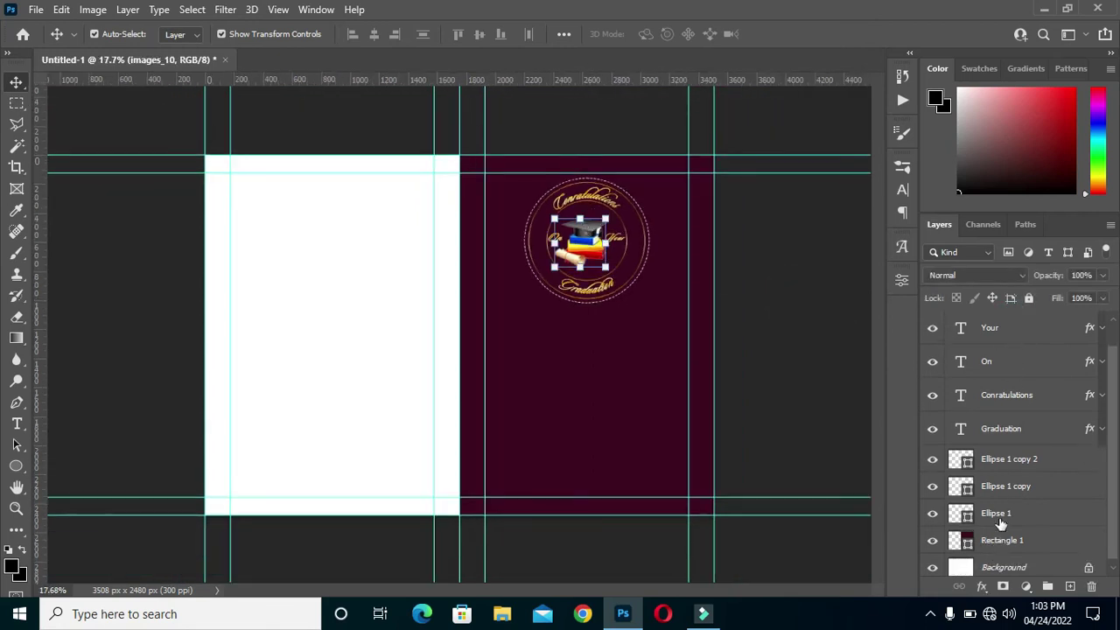
pyautogui.keyDown('shift'); pyautogui.click(998, 514); pyautogui.keyUp('shift')
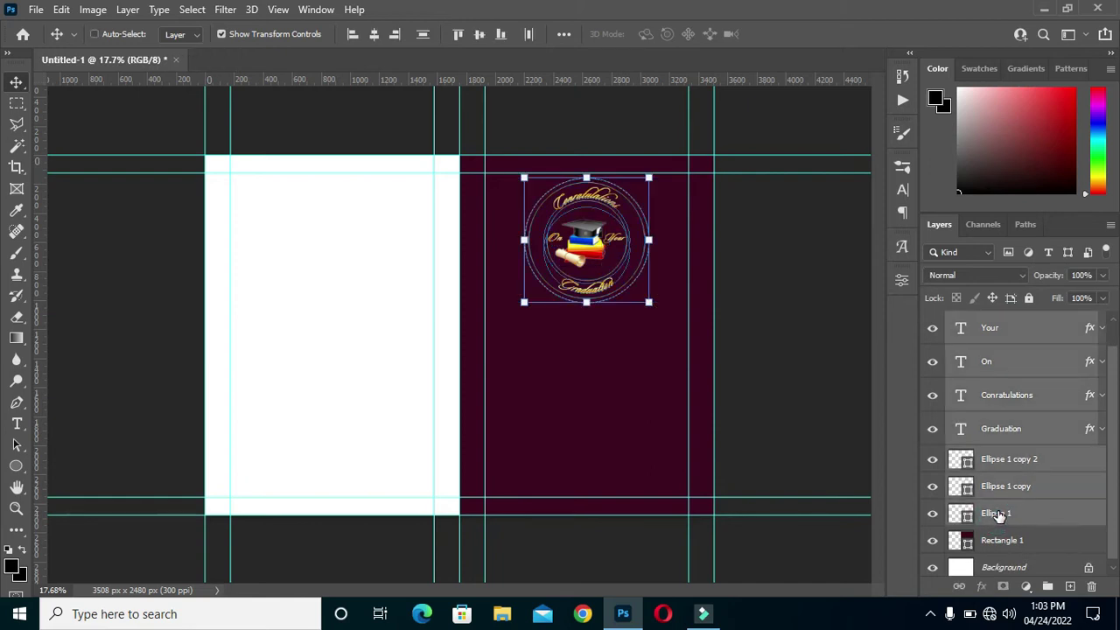
pyautogui.hotkey('ctrl', 'g')
# Step: Nudge the badge group upward until its top edge meets the upper margin guide
pyautogui.hotkey('ctrl', '+')
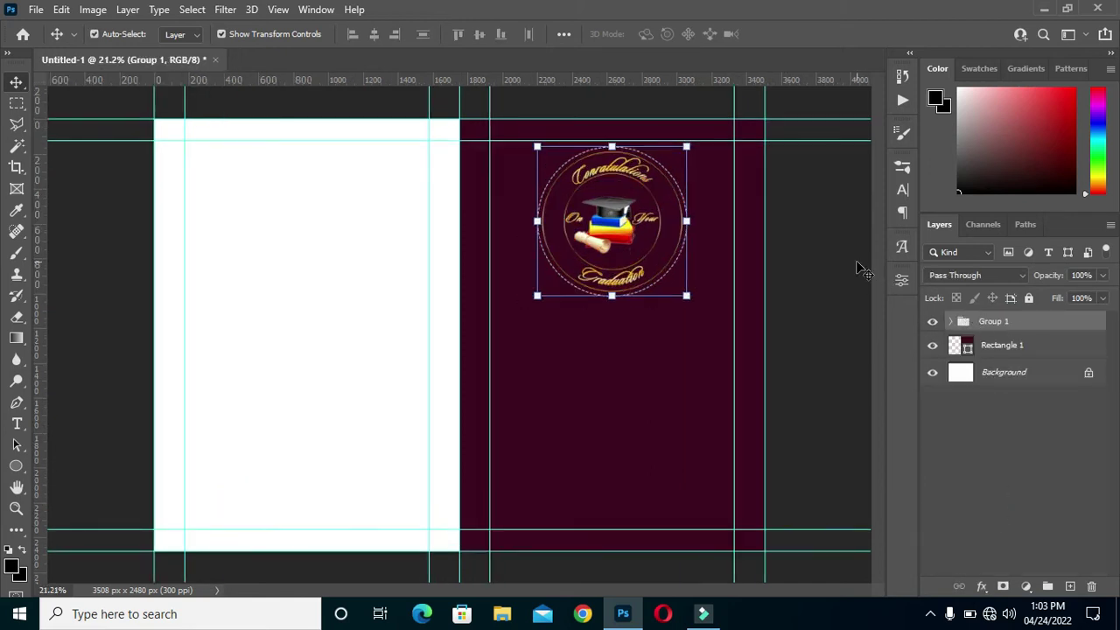
pyautogui.hotkey('ctrl', '+')
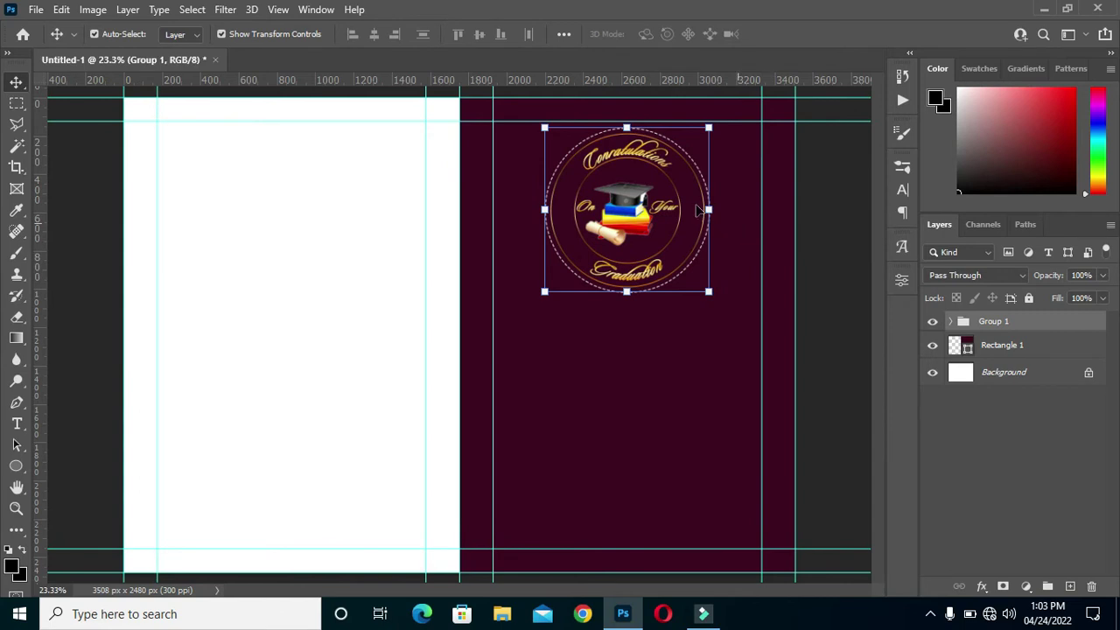
pyautogui.scroll(1, 668, 182)
pyautogui.hotkey('shift', 'Up')
pyautogui.hotkey('shift', 'Up')
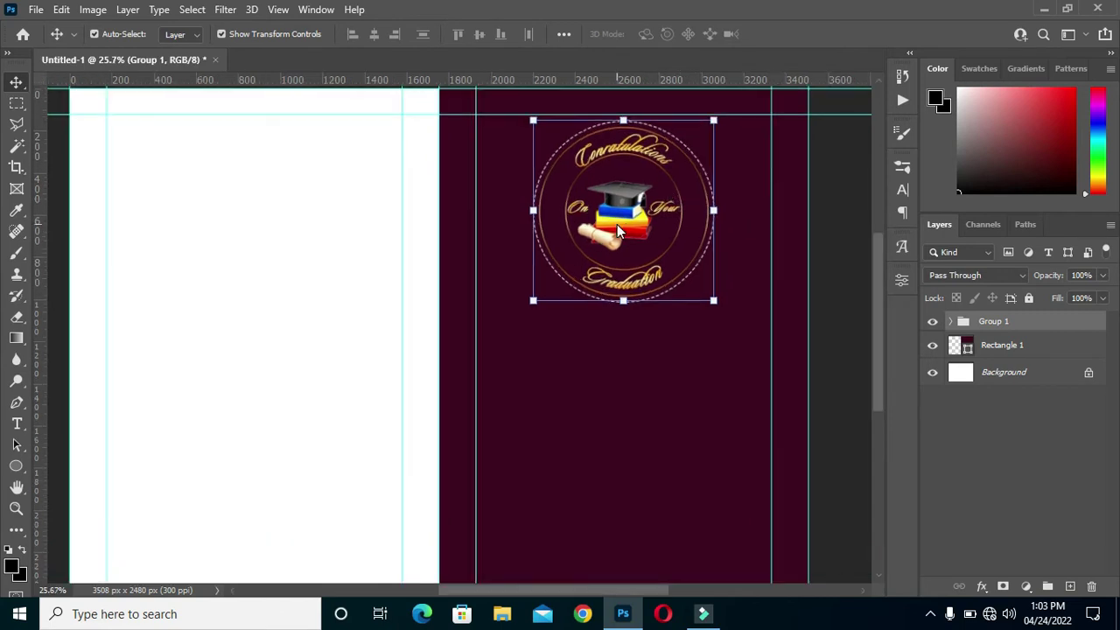
pyautogui.hotkey('shift', 'Up')
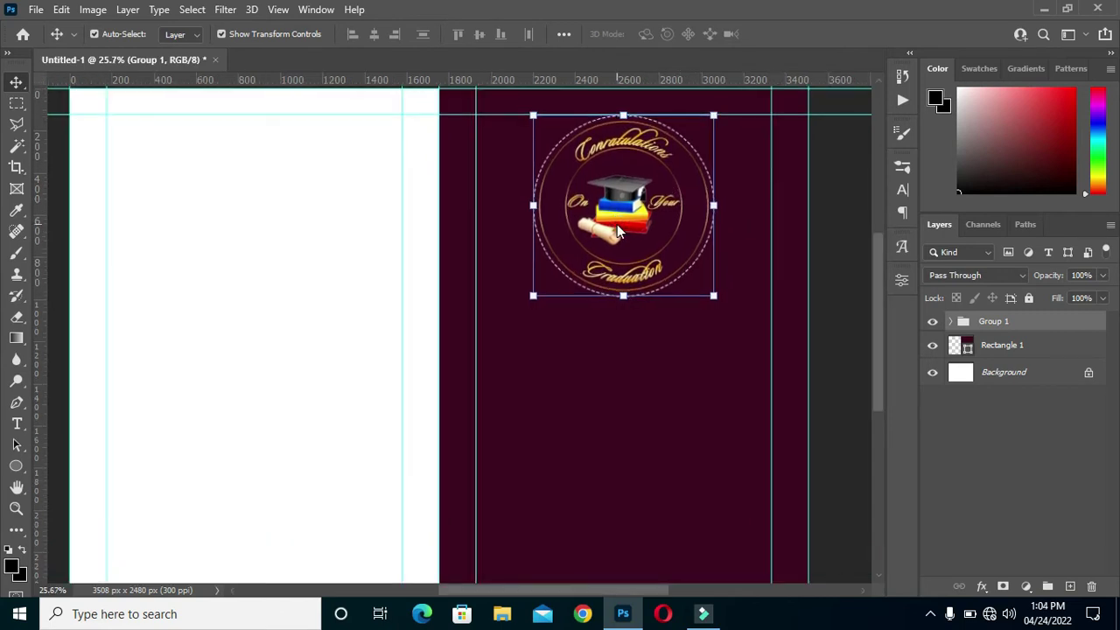
pyautogui.click(831, 384)
pyautogui.scroll(-2, 645, 287)
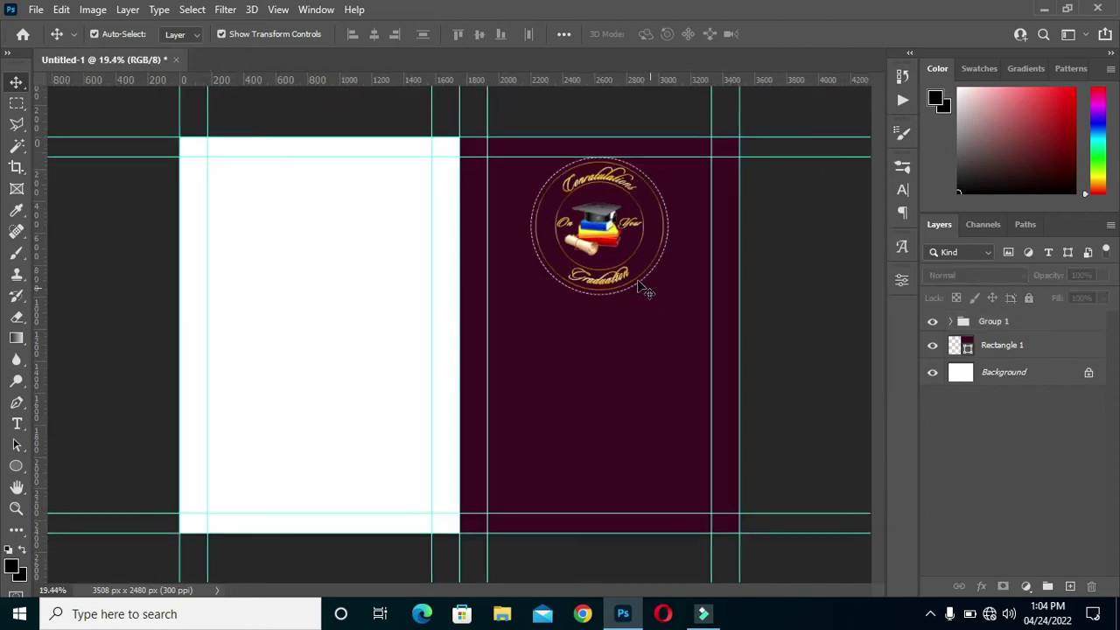
pyautogui.scroll(1, 665, 332)
# Step: Place the female-redhead-graduate-student photo as an embedded image below the badge on the maroon half, above Group 1 in the layer stack
pyautogui.click(1015, 321)
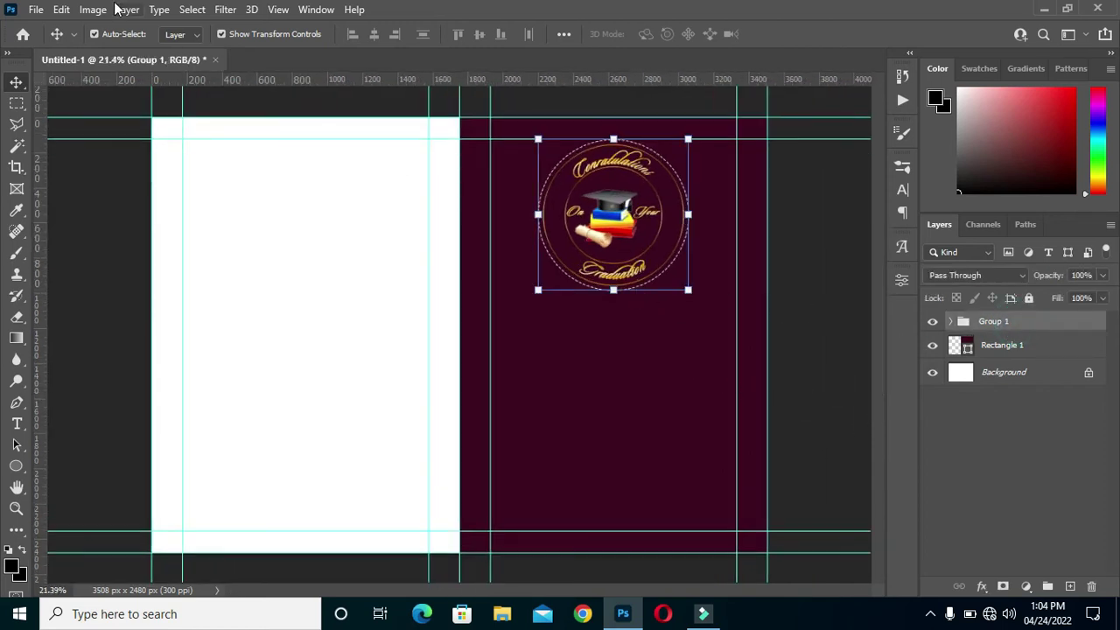
pyautogui.click(36, 10)
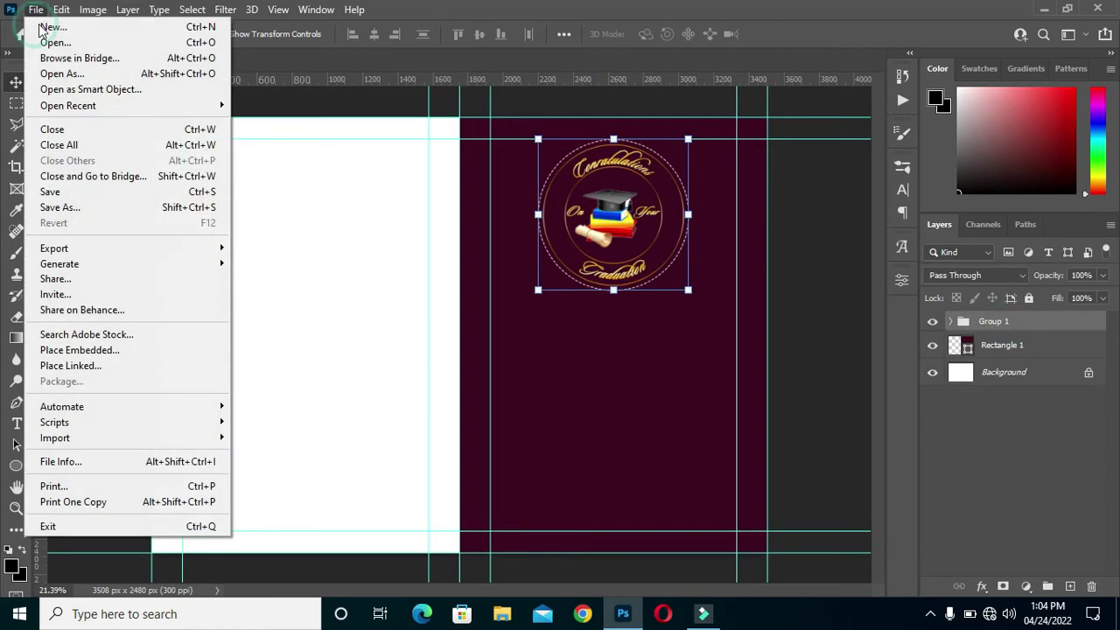
pyautogui.click(81, 354)
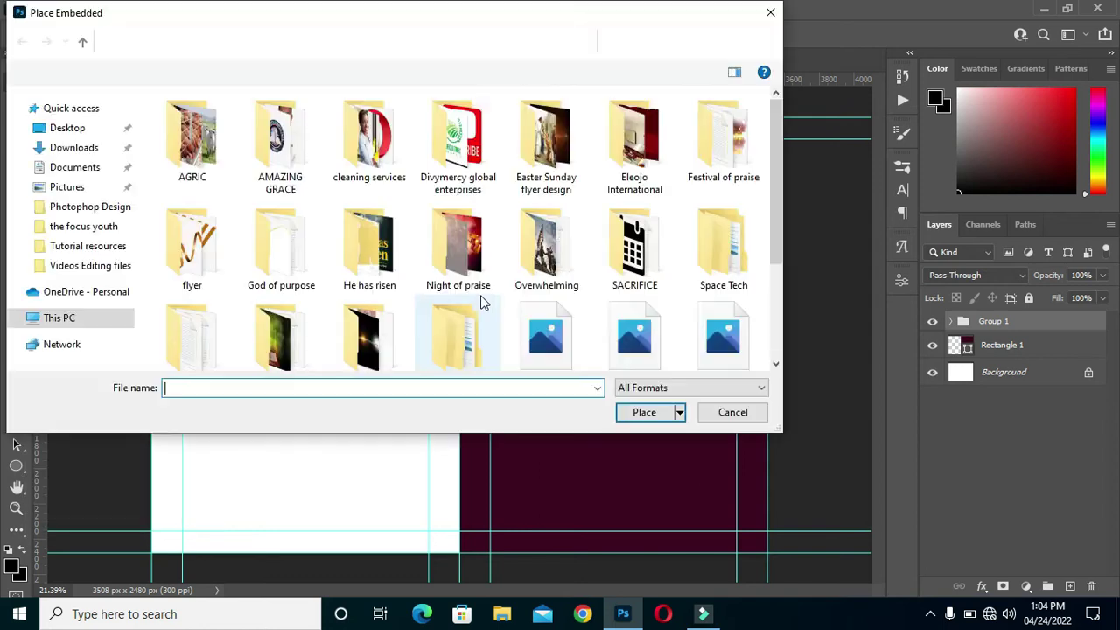
pyautogui.scroll(-2, 487, 297)
pyautogui.click(539, 219)
pyautogui.click(638, 415)
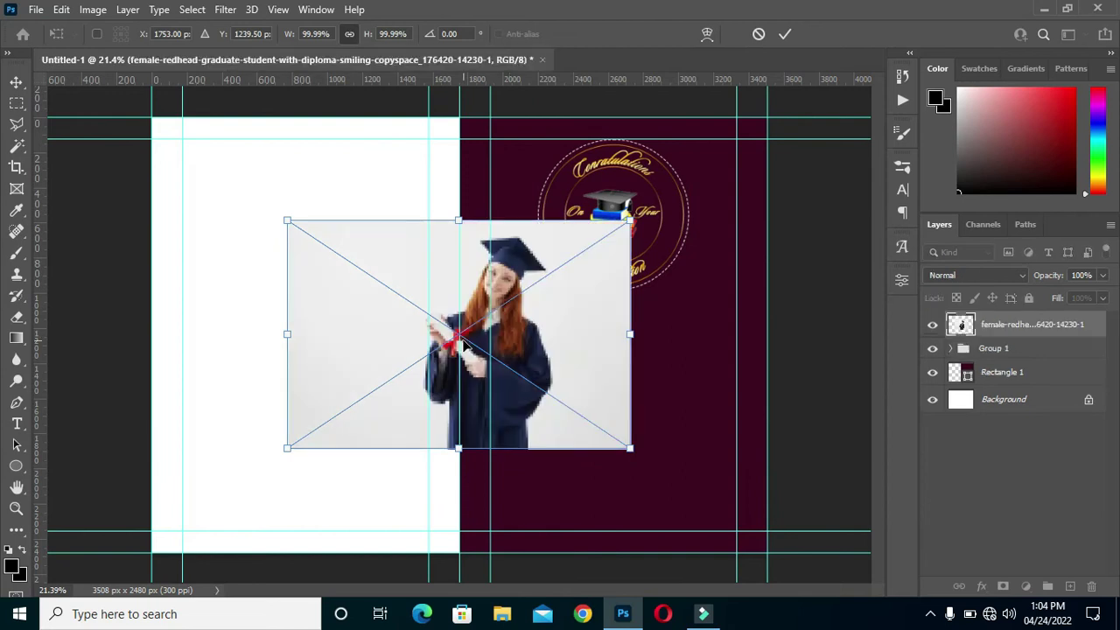
pyautogui.moveTo(468, 329); pyautogui.dragTo(592, 422)
pyautogui.press('Return')
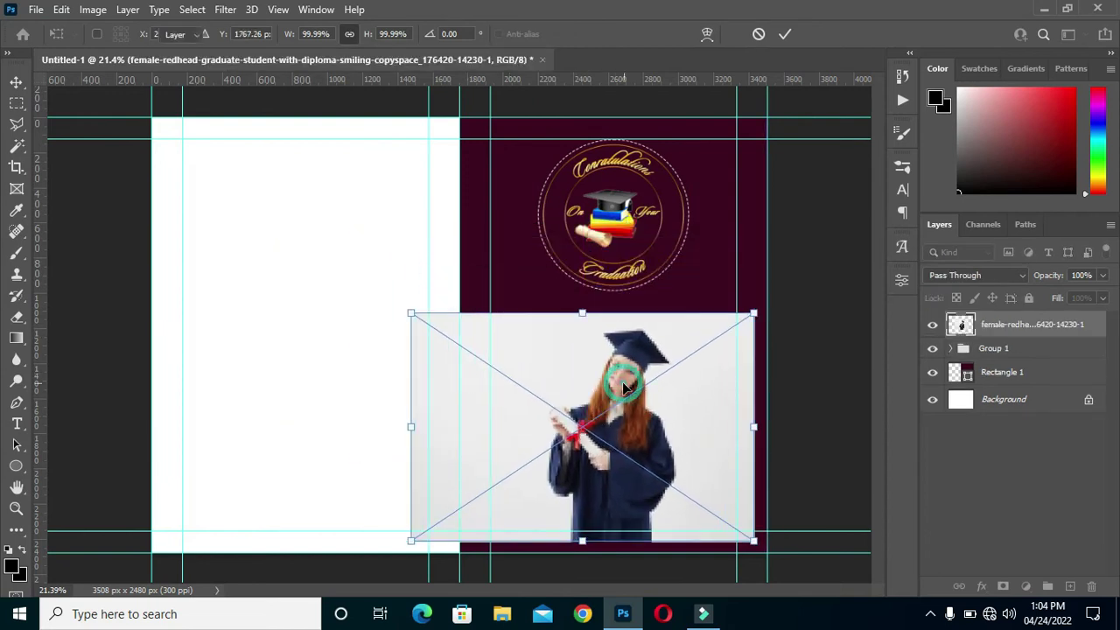
pyautogui.scroll(1, 650, 381)
pyautogui.scroll(-2, 637, 376)
pyautogui.moveTo(637, 377); pyautogui.dragTo(675, 395)
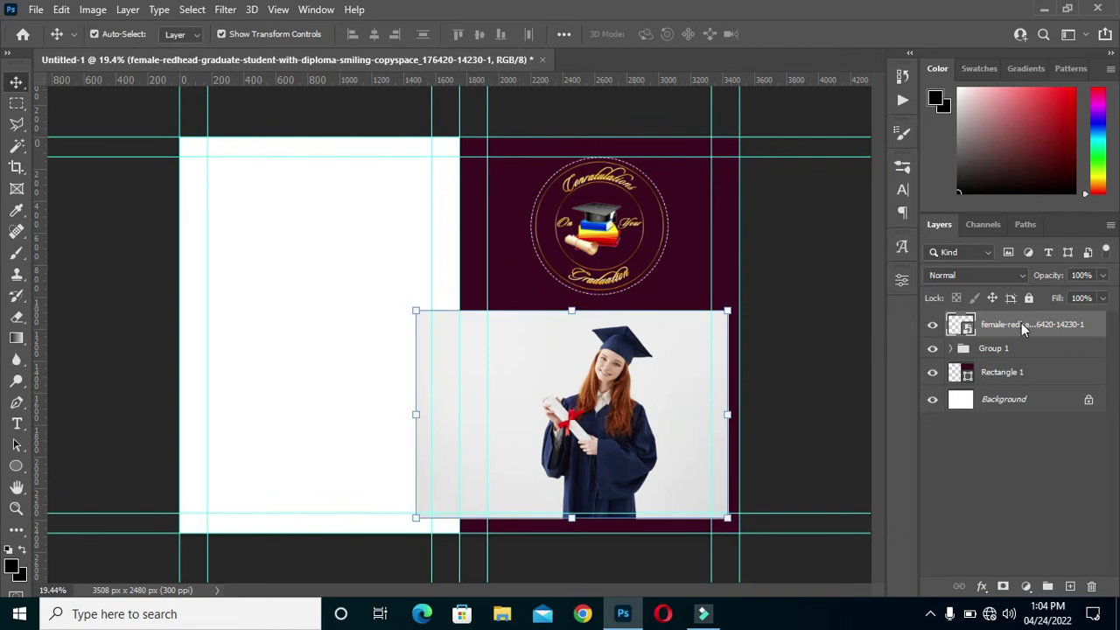
# Step: Rasterize the placed graduate photo layer
pyautogui.rightClick(1024, 327)
pyautogui.click(838, 318)
pyautogui.scroll(1, 627, 395)
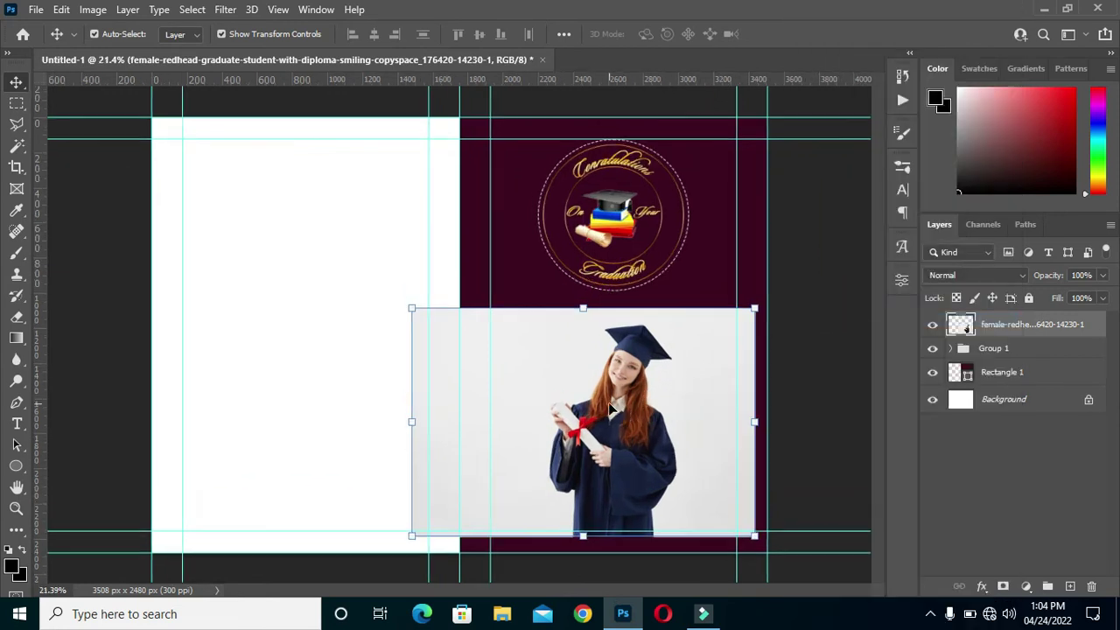
# Step: Select the graduate using the Quick Selection tool's Select Subject, hide the photo's grey background with a layer mask, and return to the Move tool
pyautogui.click(23, 149)
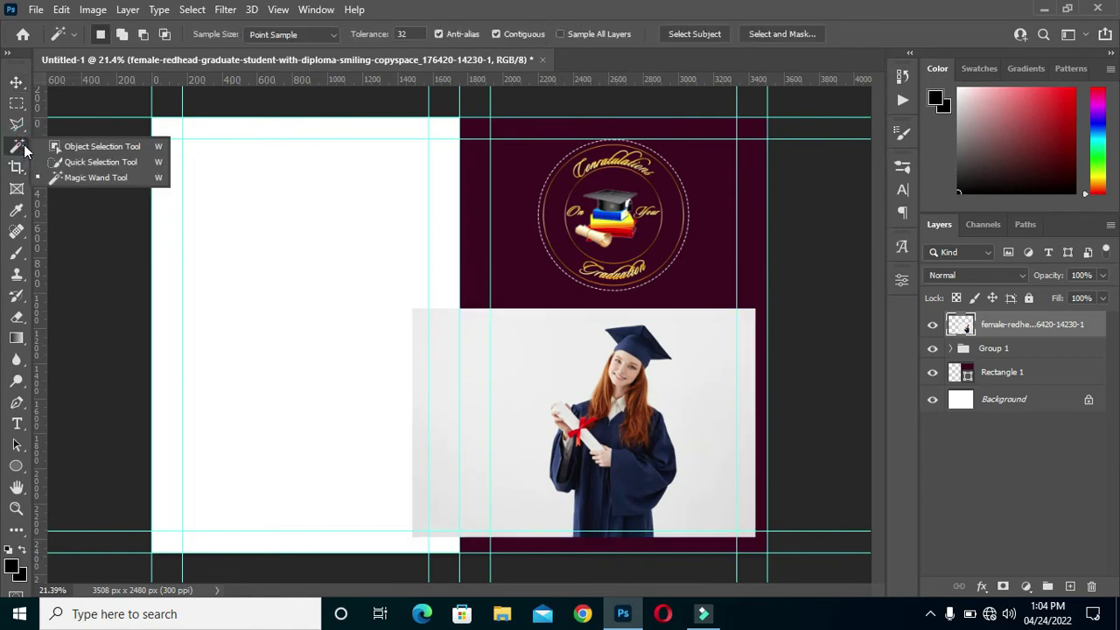
pyautogui.click(84, 163)
pyautogui.click(479, 33)
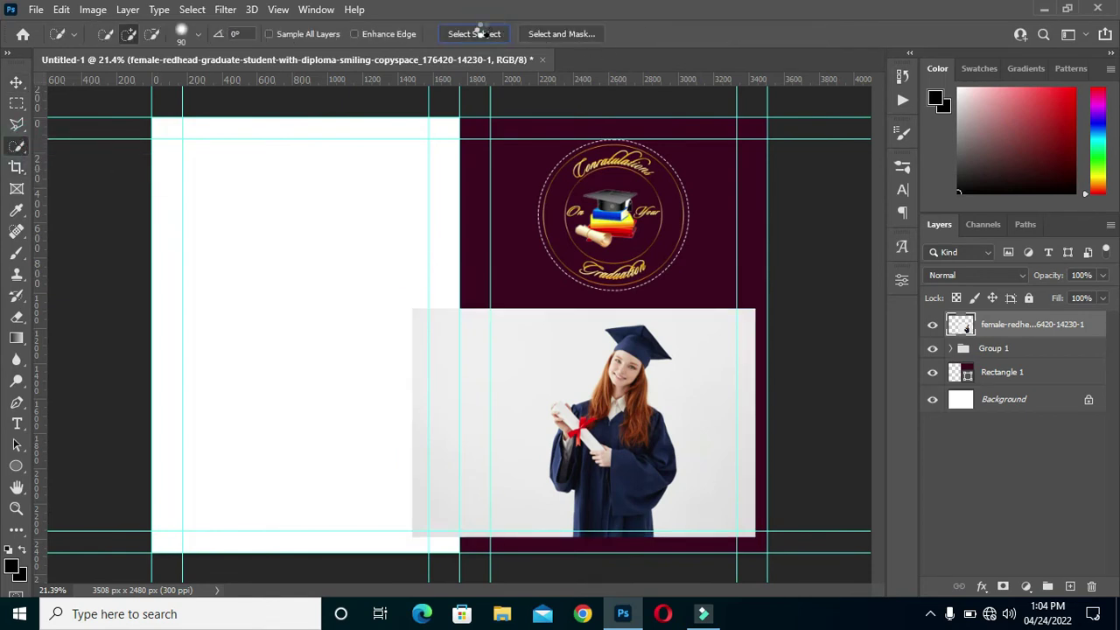
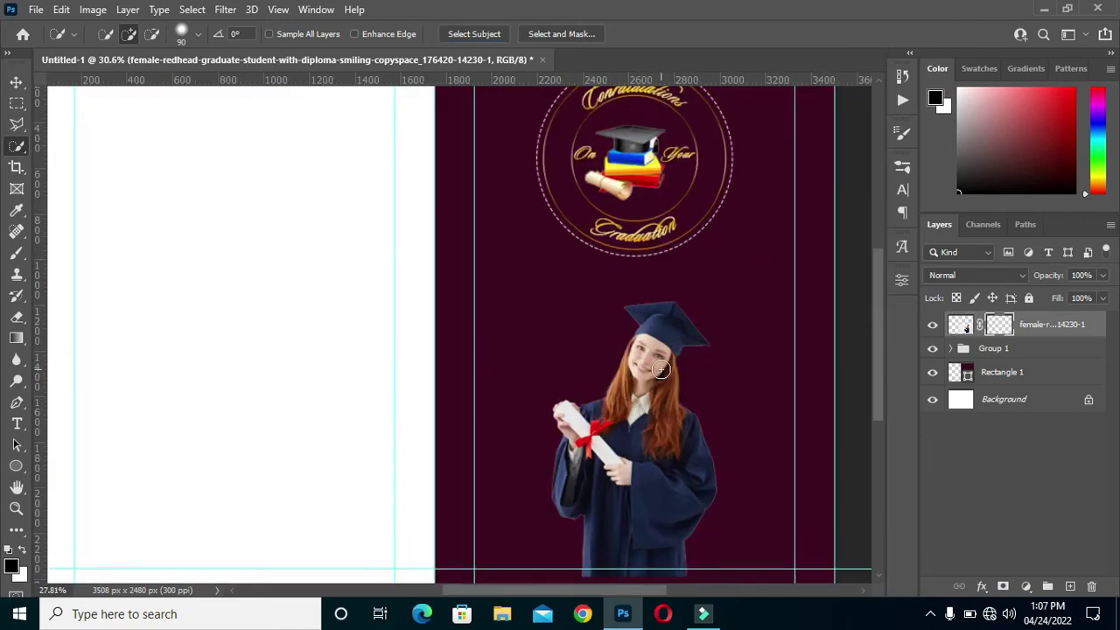
pyautogui.scroll(-2, 744, 407)
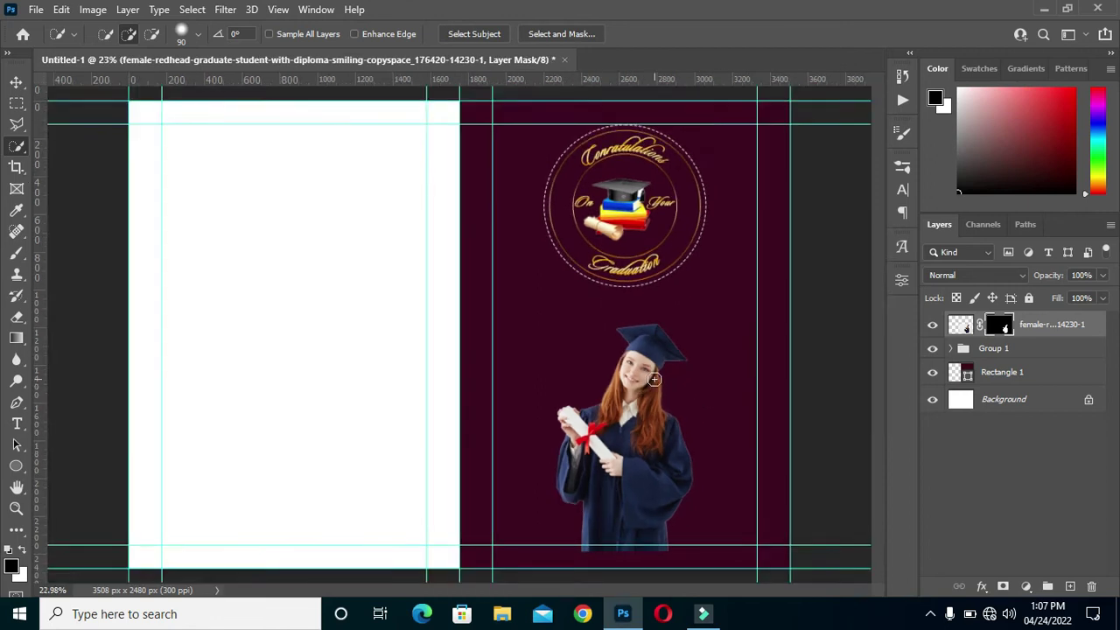
pyautogui.scroll(3, 652, 442)
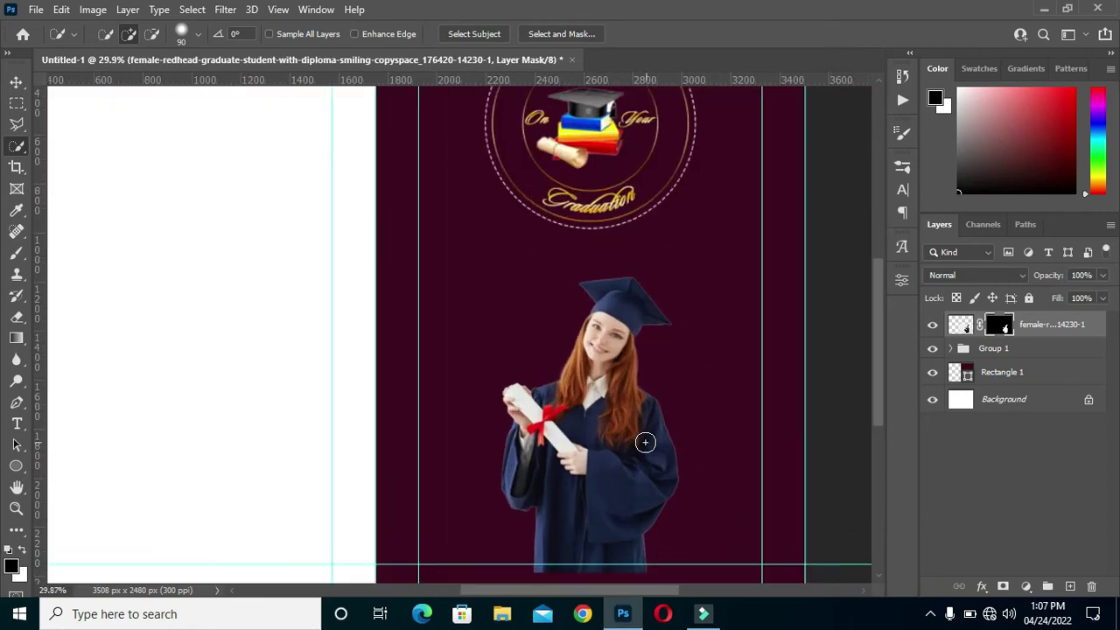
pyautogui.click(15, 84)
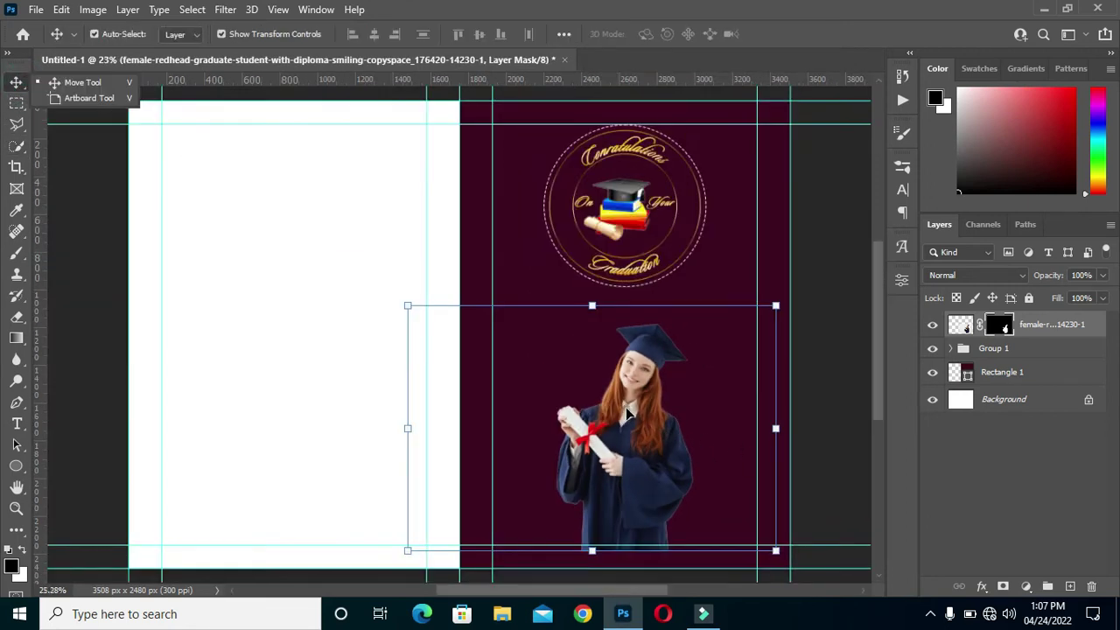
pyautogui.scroll(1, 625, 409)
pyautogui.scroll(-1, 882, 394)
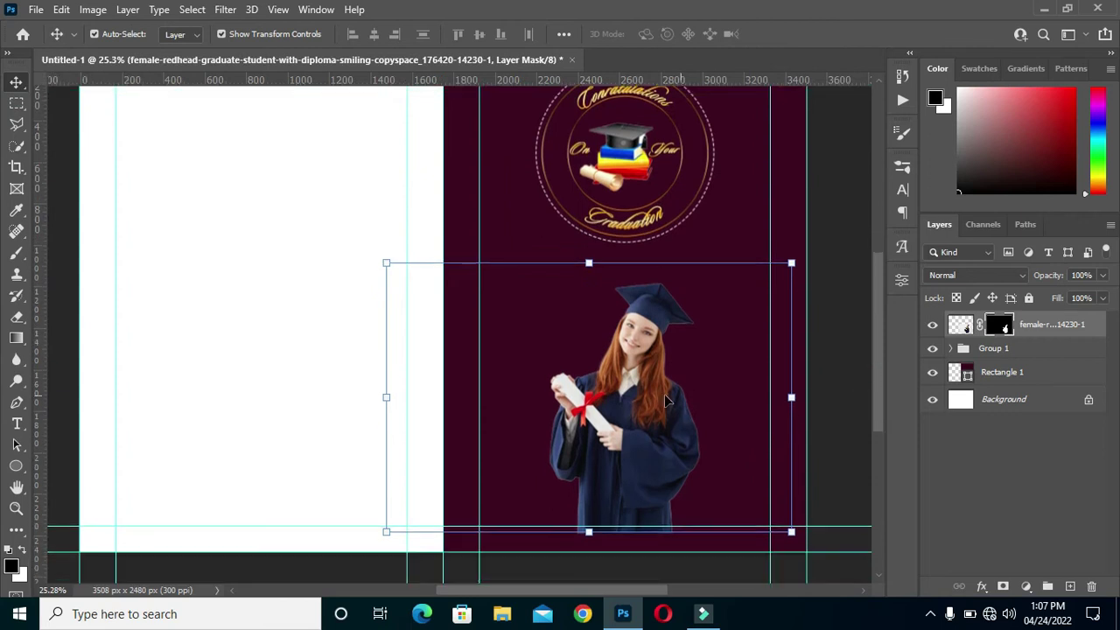
# Step: Enlarge the graduate photo to about 151% and place it at the maroon panel's lower right, its base on the page's bottom edge
pyautogui.click(589, 533)
pyautogui.moveTo(589, 533); pyautogui.dragTo(589, 552)
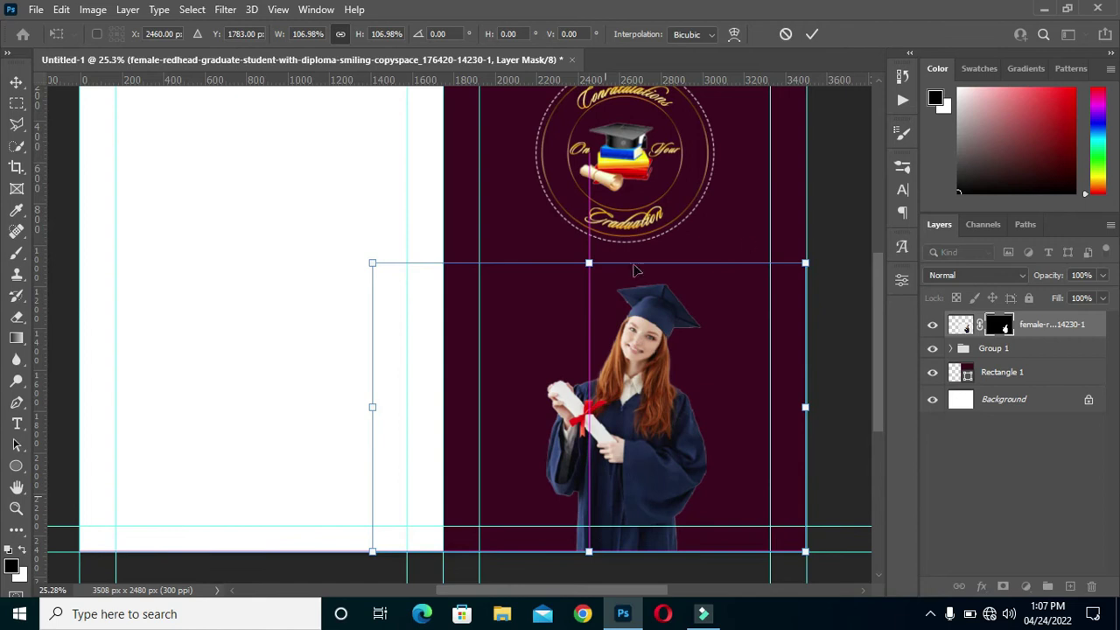
pyautogui.moveTo(589, 263); pyautogui.dragTo(589, 211)
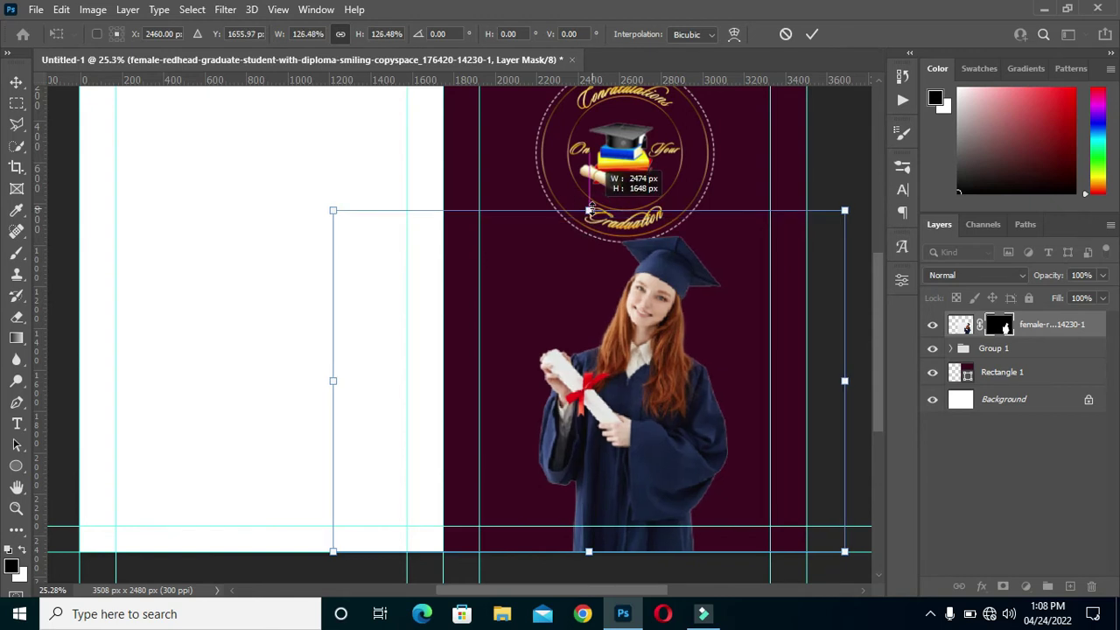
pyautogui.moveTo(663, 391); pyautogui.dragTo(753, 392)
pyautogui.moveTo(676, 211); pyautogui.dragTo(674, 157)
pyautogui.moveTo(703, 320); pyautogui.dragTo(675, 323)
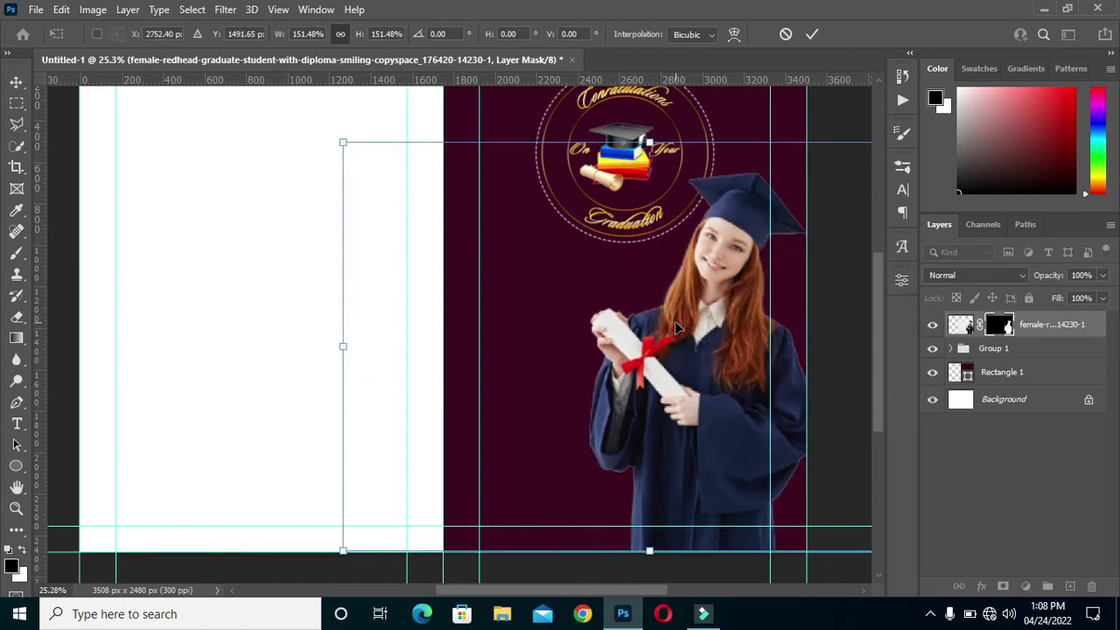
pyautogui.click(812, 35)
pyautogui.moveTo(728, 293); pyautogui.dragTo(715, 293)
pyautogui.click(827, 276)
# Step: Duplicate the graduate photo layer below Group 1 and convert both the original and the copy to smart objects
pyautogui.click(1057, 325)
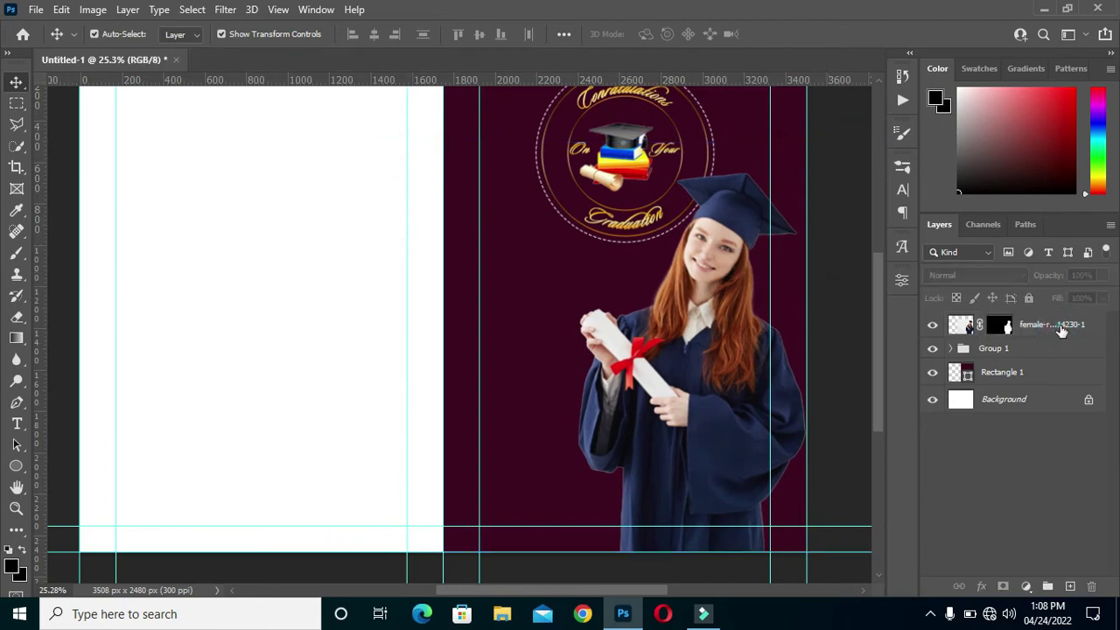
pyautogui.moveTo(1059, 329); pyautogui.dragTo(1070, 585)
pyautogui.rightClick(1031, 352)
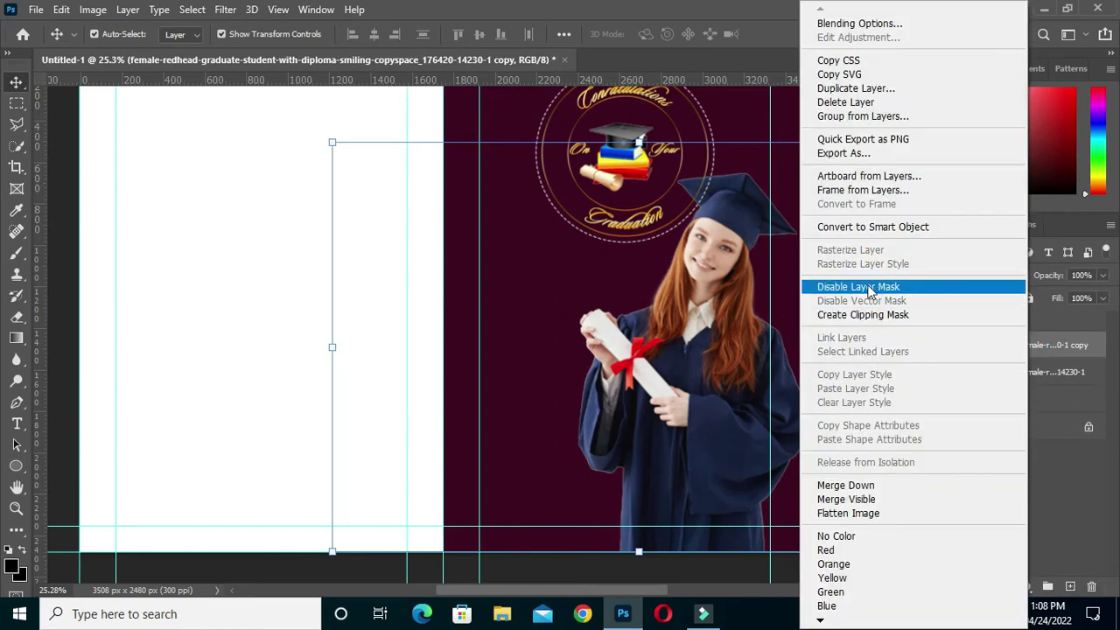
pyautogui.press('Escape')
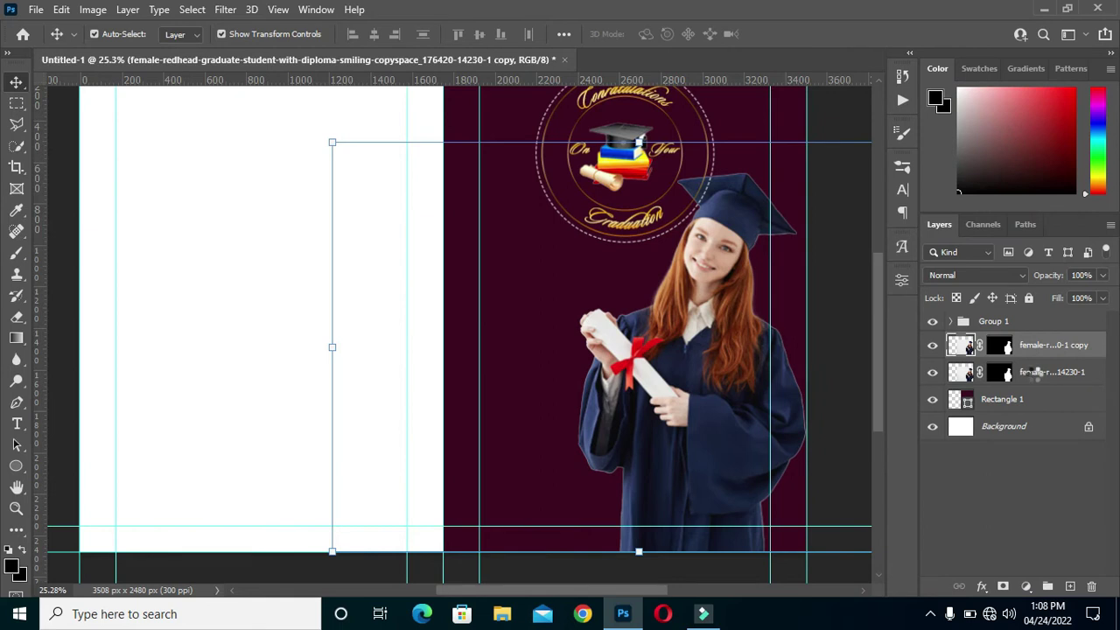
pyautogui.click(1033, 372)
pyautogui.rightClick(1032, 372)
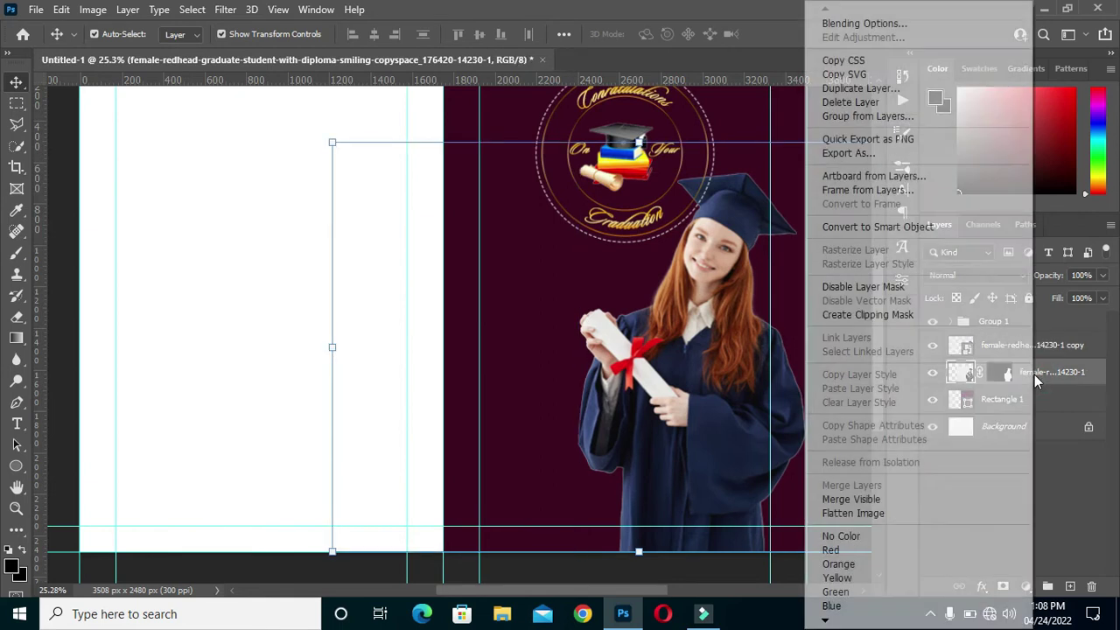
pyautogui.click(877, 229)
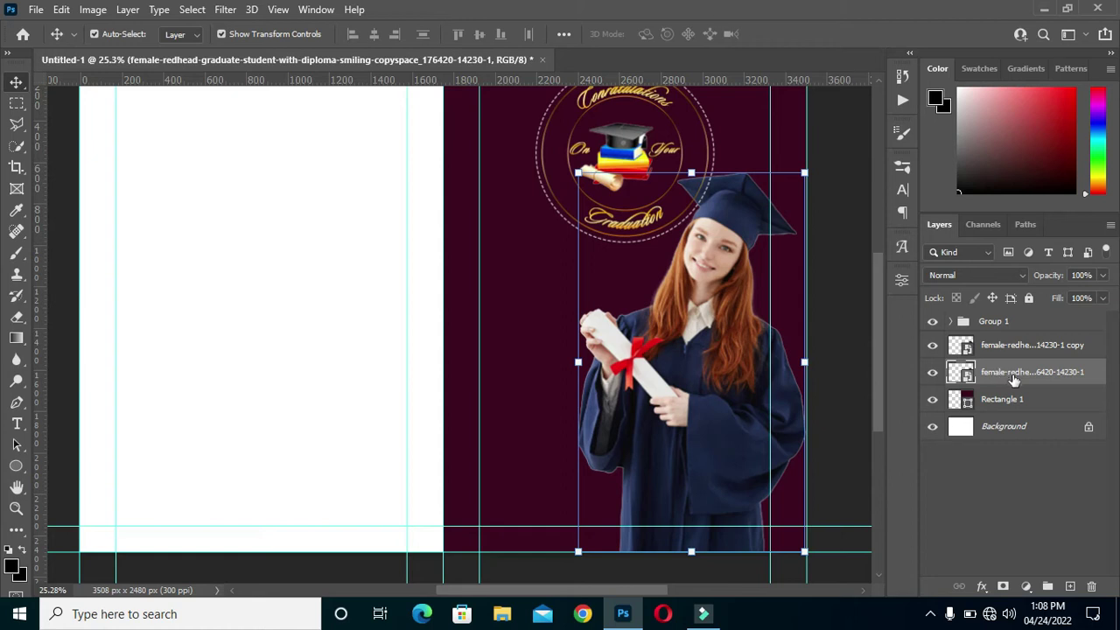
# Step: Scale the lower graduate layer to about 142% and shift it left behind the smaller graduate, within the maroon panel
pyautogui.moveTo(691, 172); pyautogui.dragTo(691, 88)
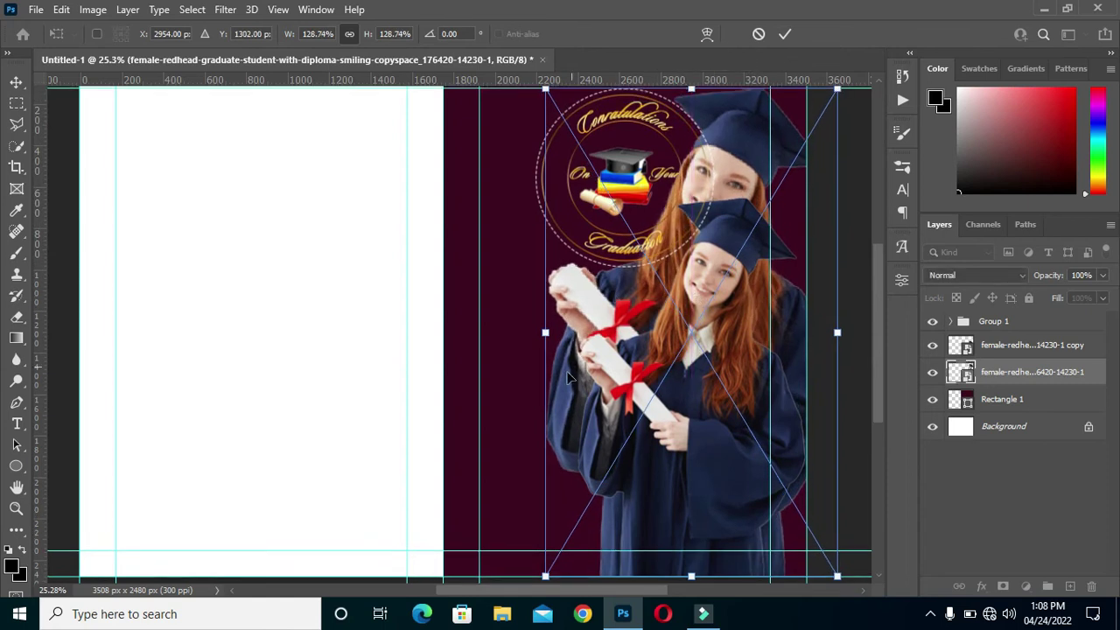
pyautogui.moveTo(545, 333); pyautogui.dragTo(514, 331)
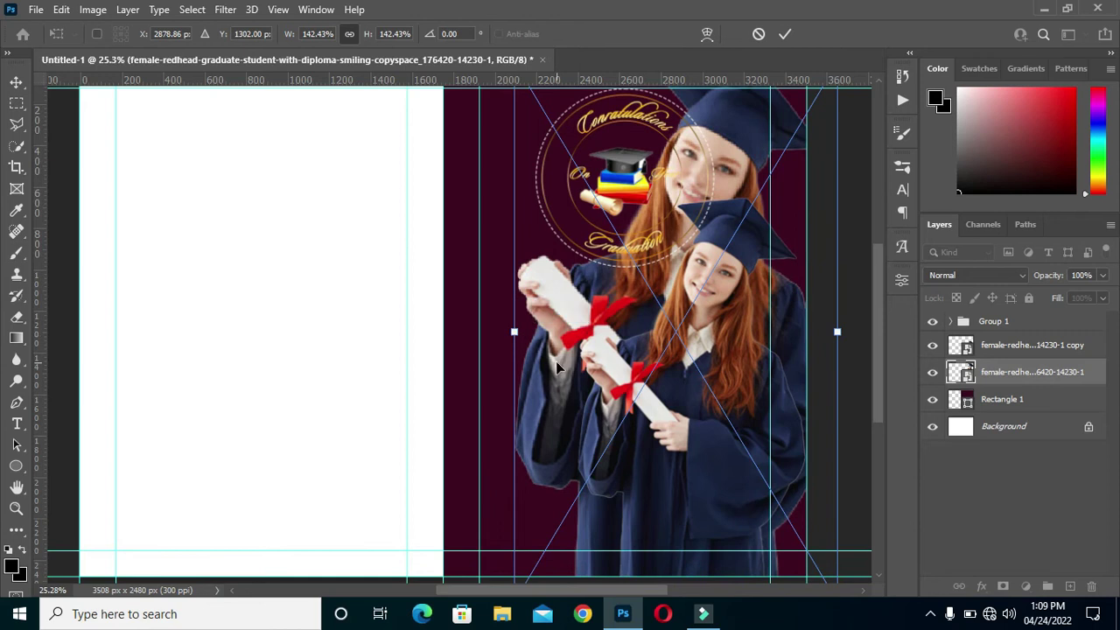
pyautogui.moveTo(558, 361); pyautogui.dragTo(537, 360)
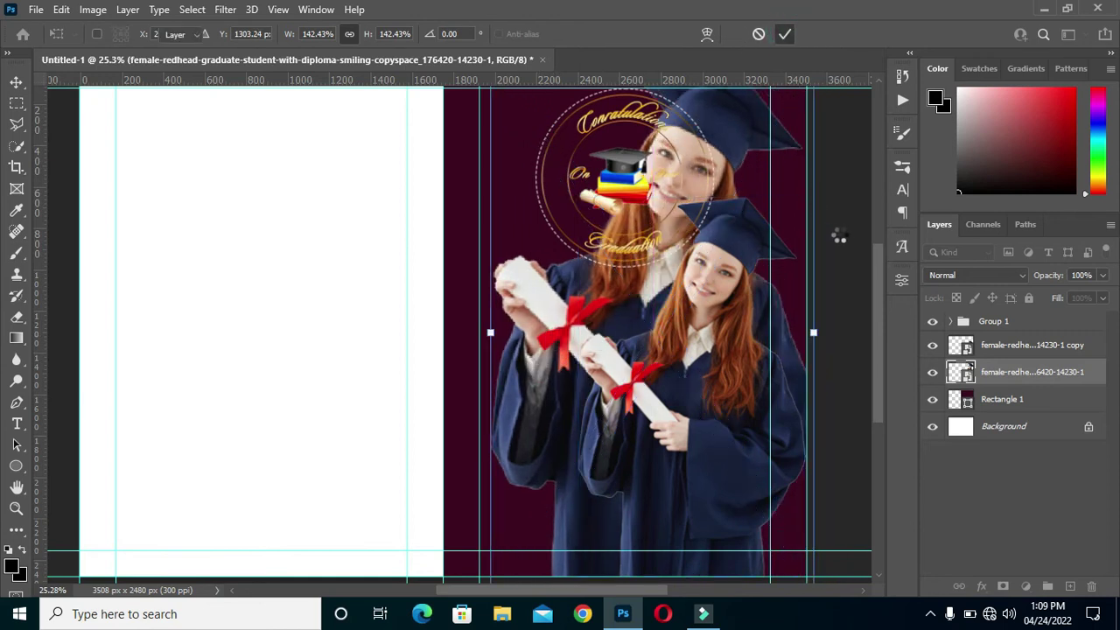
pyautogui.press('Return')
# Step: Rasterize and desaturate the large graduate layer, and lower its opacity to 12%
pyautogui.scroll(-1, 762, 235)
pyautogui.scroll(1, 787, 245)
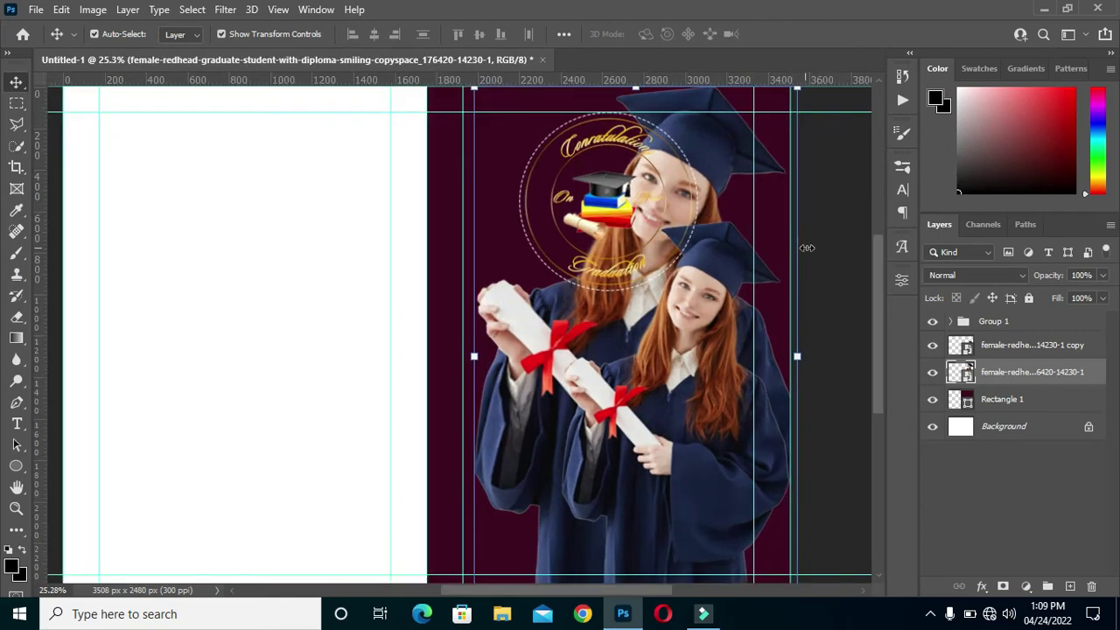
pyautogui.scroll(-2, 847, 273)
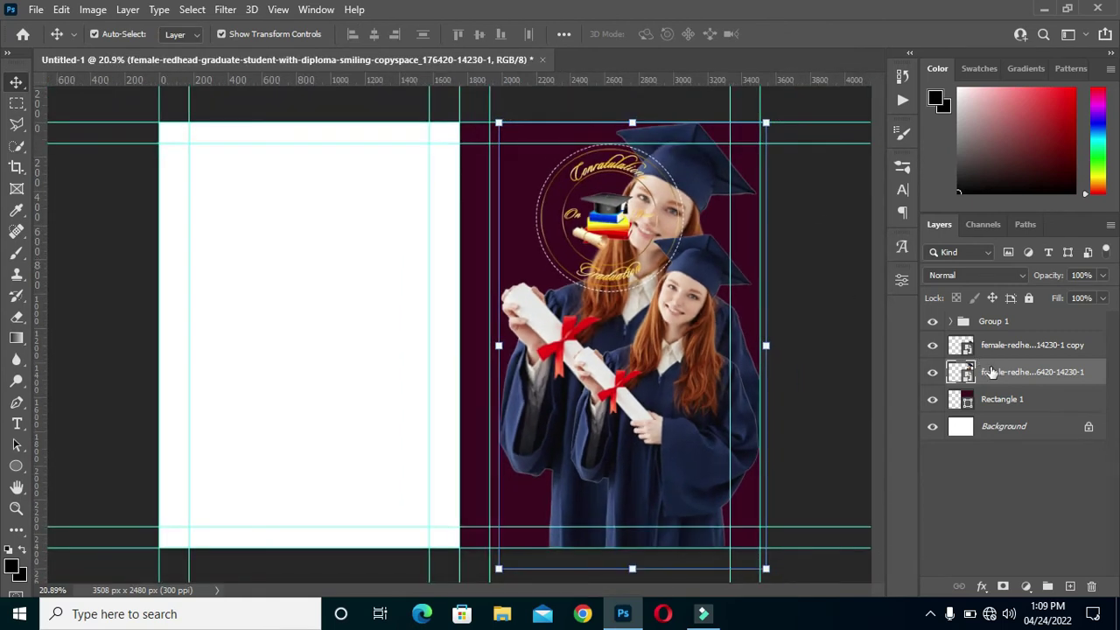
pyautogui.rightClick(993, 375)
pyautogui.click(825, 318)
pyautogui.hotkey('ctrl', 'shift', 'u')
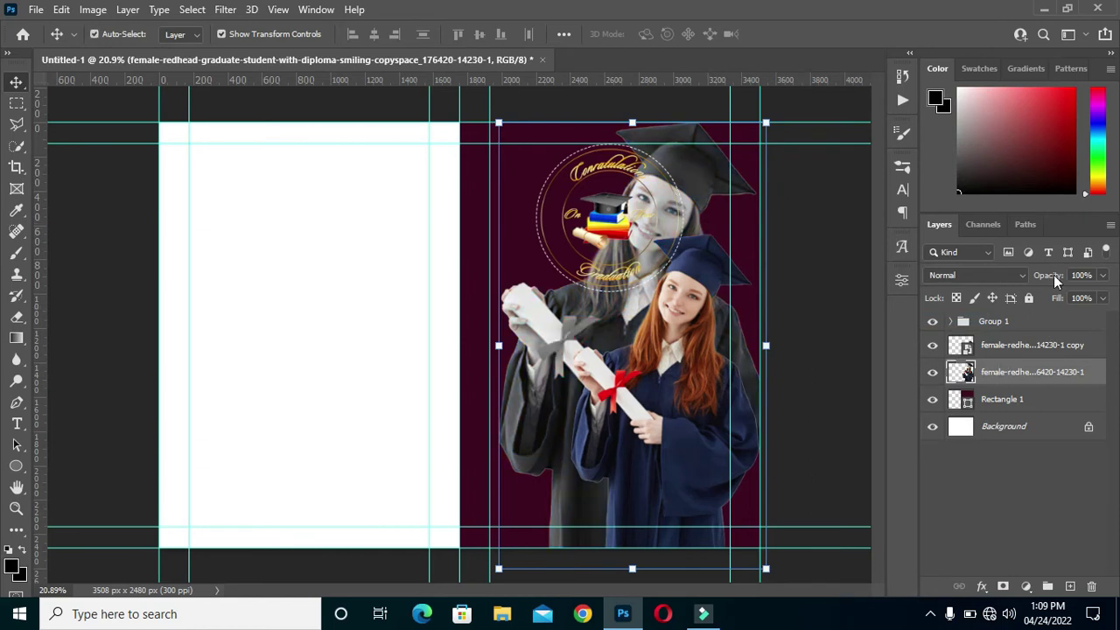
pyautogui.moveTo(1054, 275); pyautogui.dragTo(968, 287)
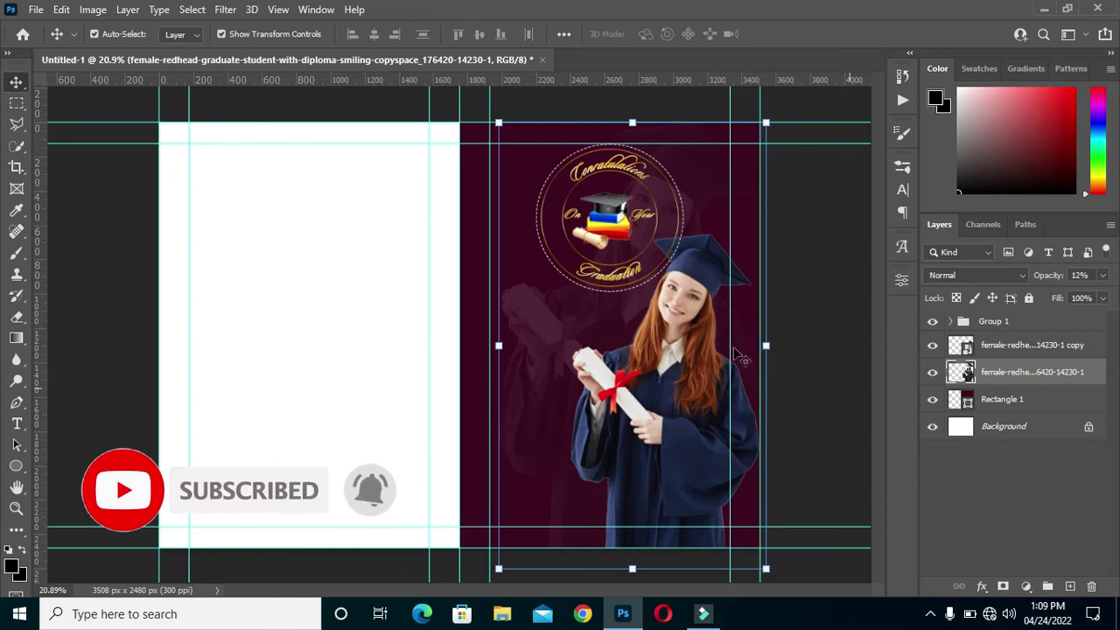
# Step: Move the faded graduate image up and to the right, so its face sits beside the badge above the colour photo
pyautogui.scroll(3, 739, 357)
pyautogui.hotkey('ctrl', 't')
pyautogui.hotkey('ctrl', '0')
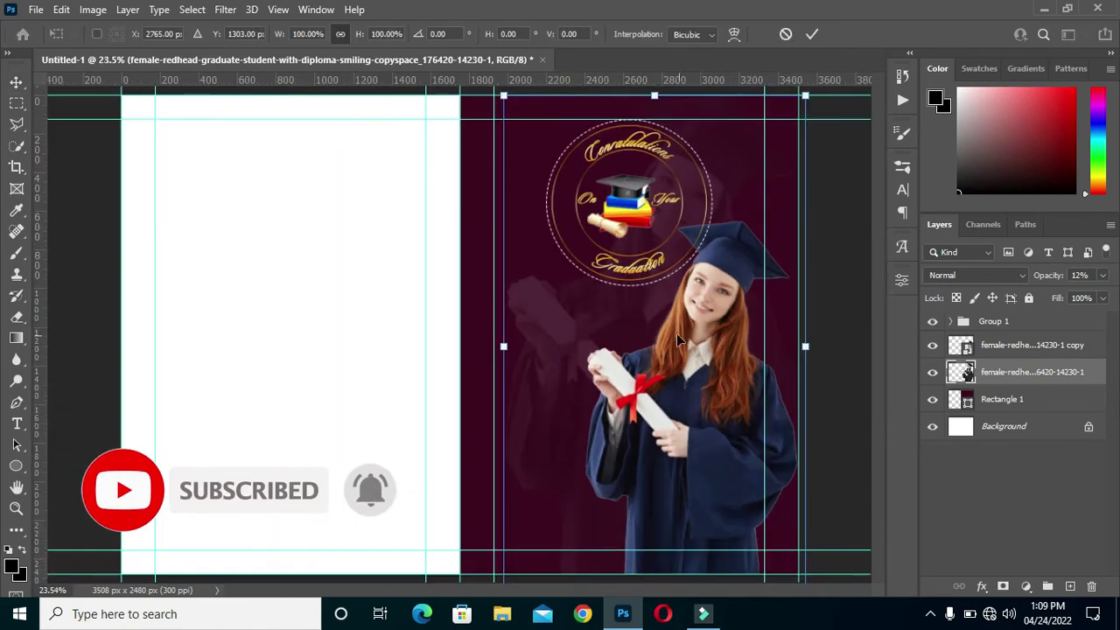
pyautogui.moveTo(561, 297); pyautogui.dragTo(636, 277)
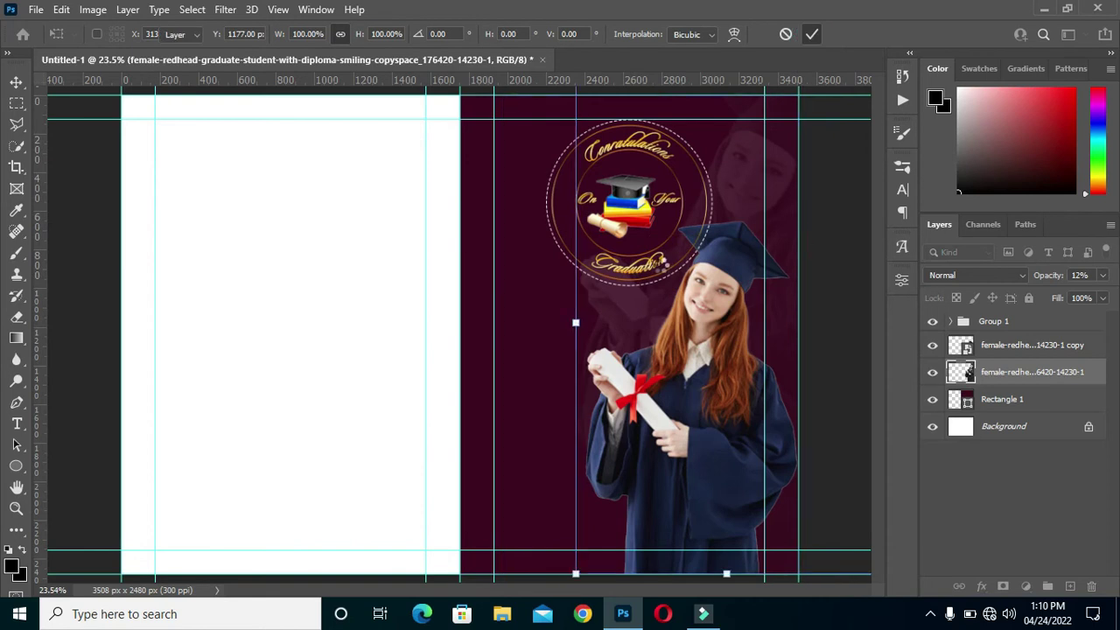
pyautogui.press('Return')
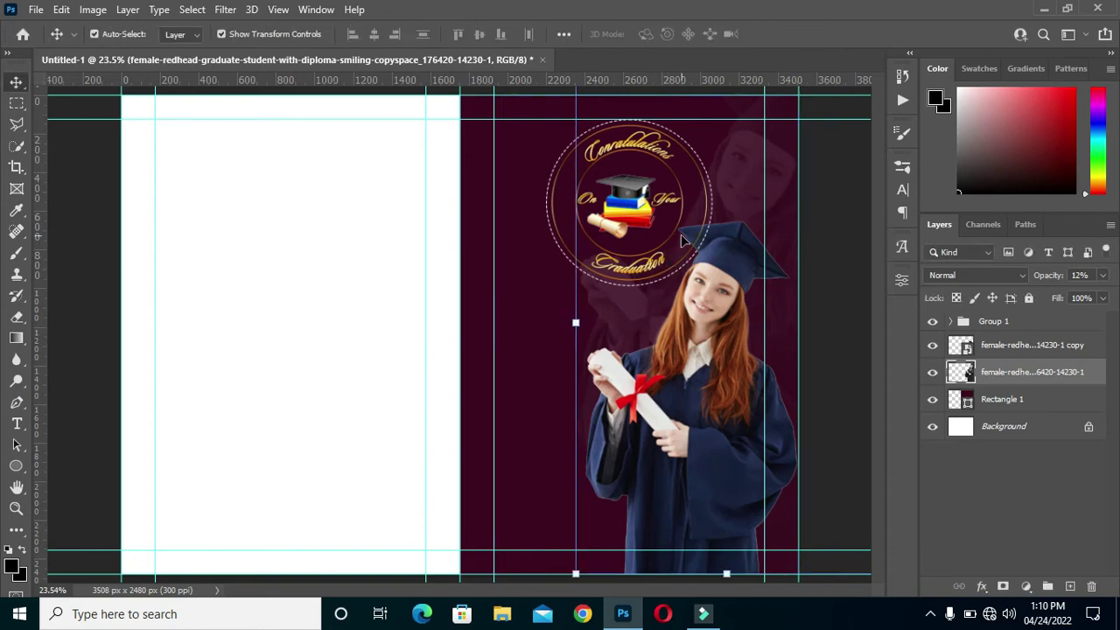
pyautogui.scroll(2, 683, 240)
pyautogui.click(850, 290)
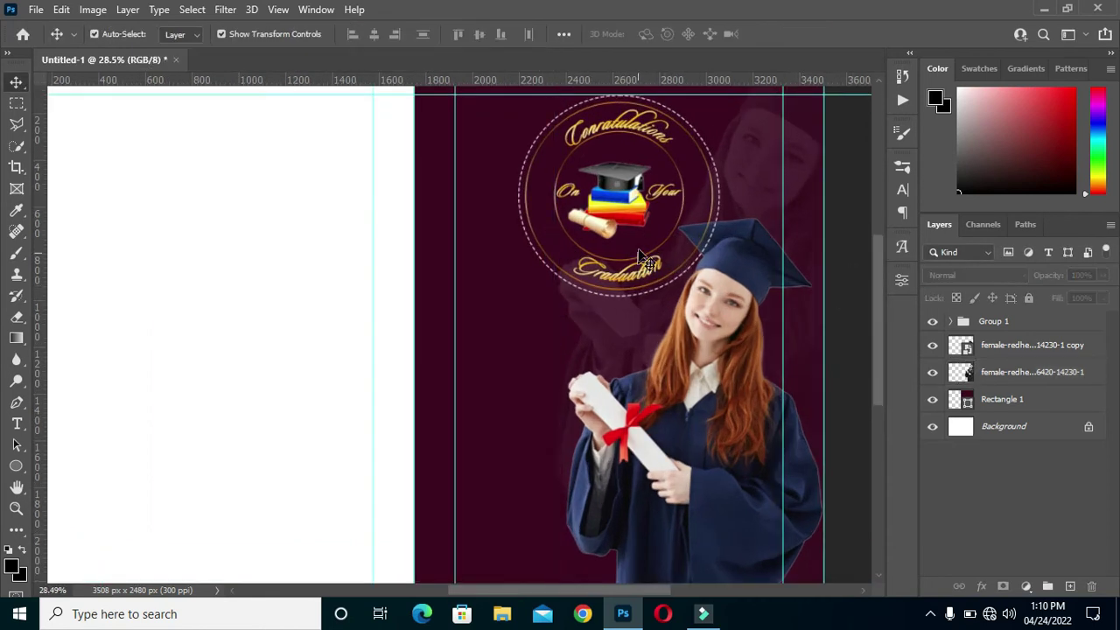
# Step: Fill the badge's inner circle, Ellipse 1 copy 2, with the recently used dark maroon
pyautogui.scroll(2, 641, 258)
pyautogui.click(640, 255)
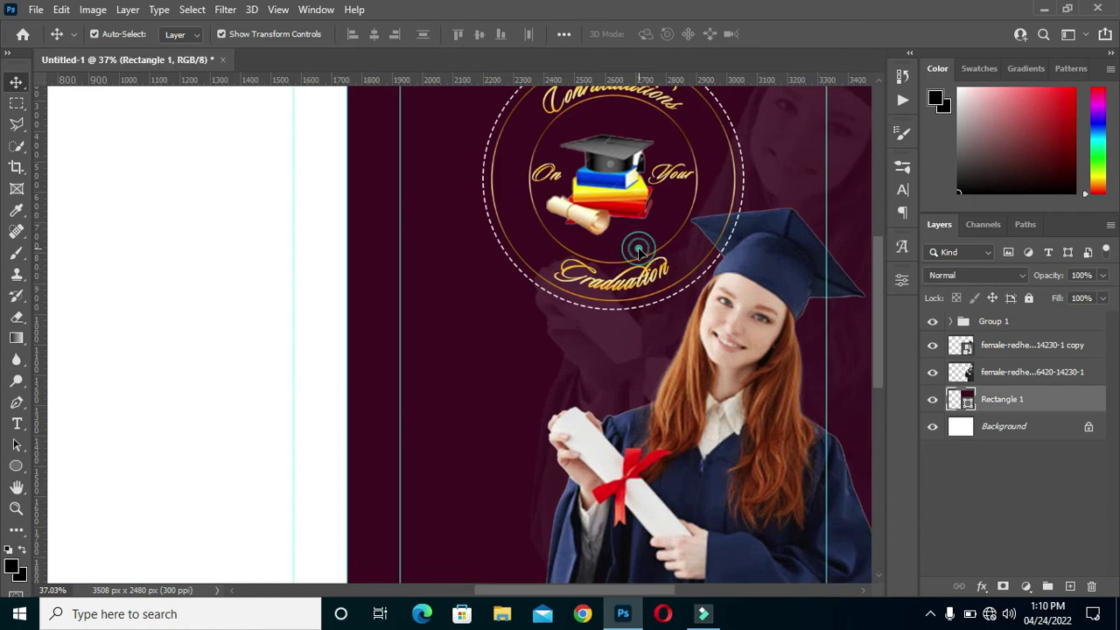
pyautogui.click(691, 263)
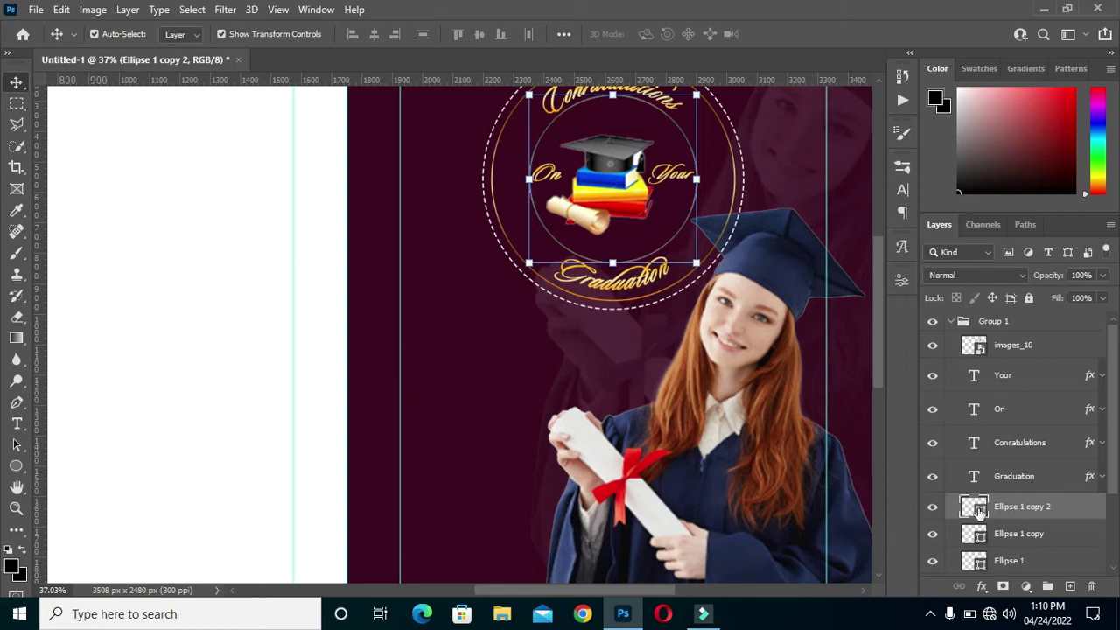
pyautogui.click(901, 280)
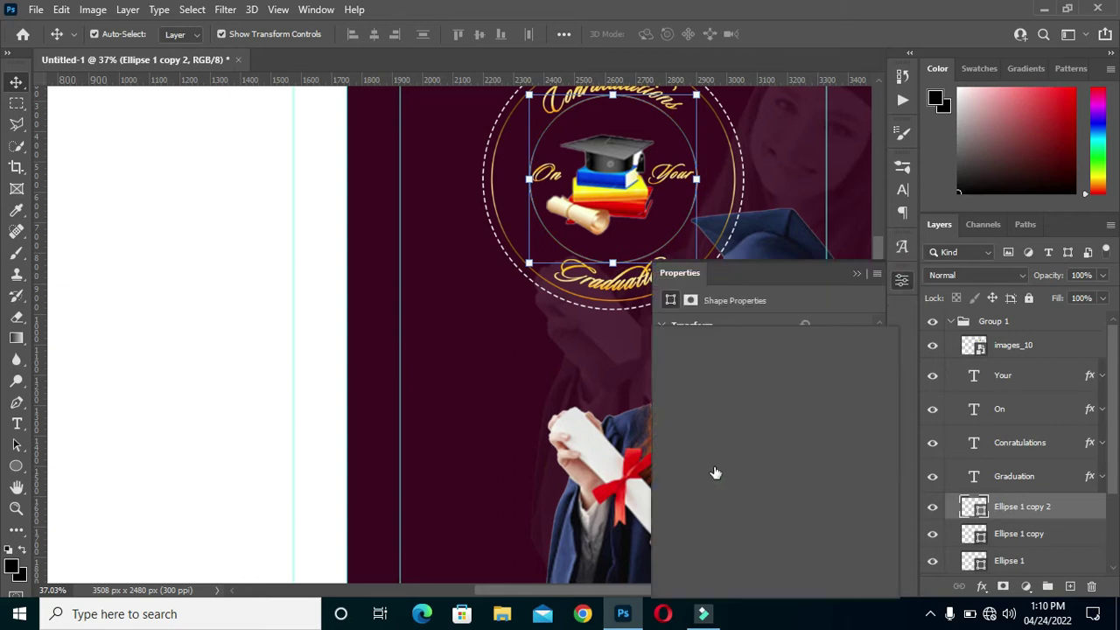
pyautogui.click(817, 301)
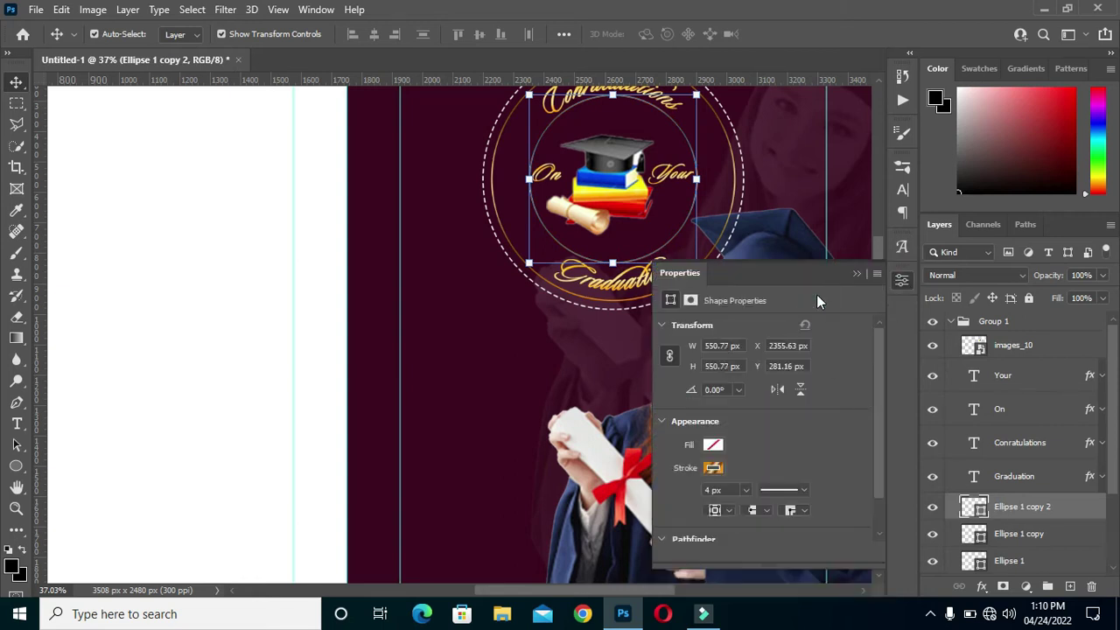
pyautogui.click(713, 447)
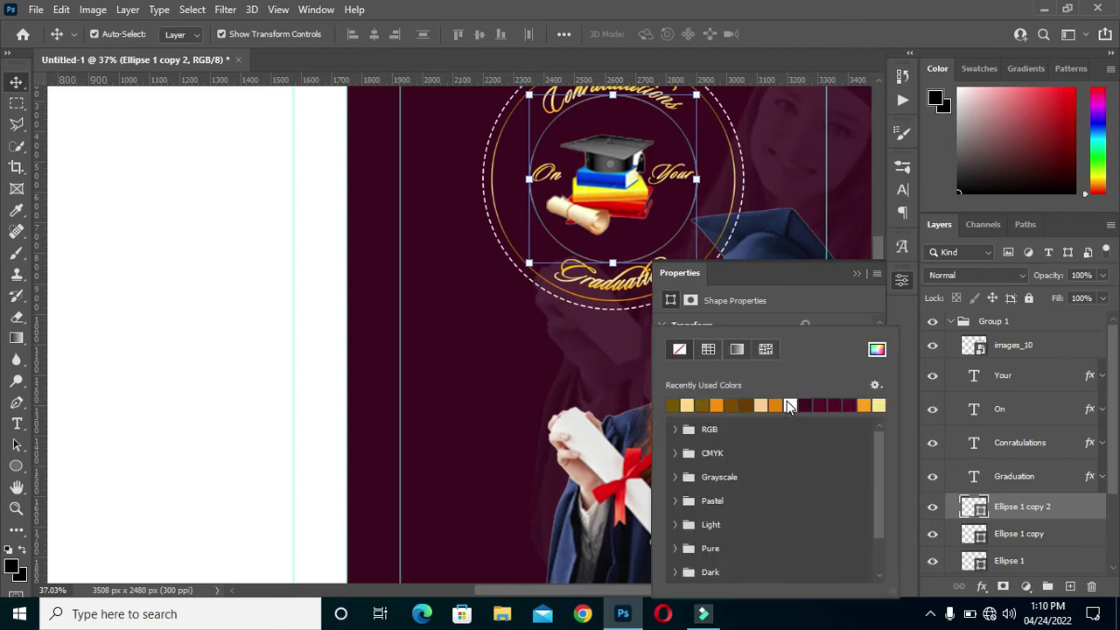
pyautogui.click(827, 403)
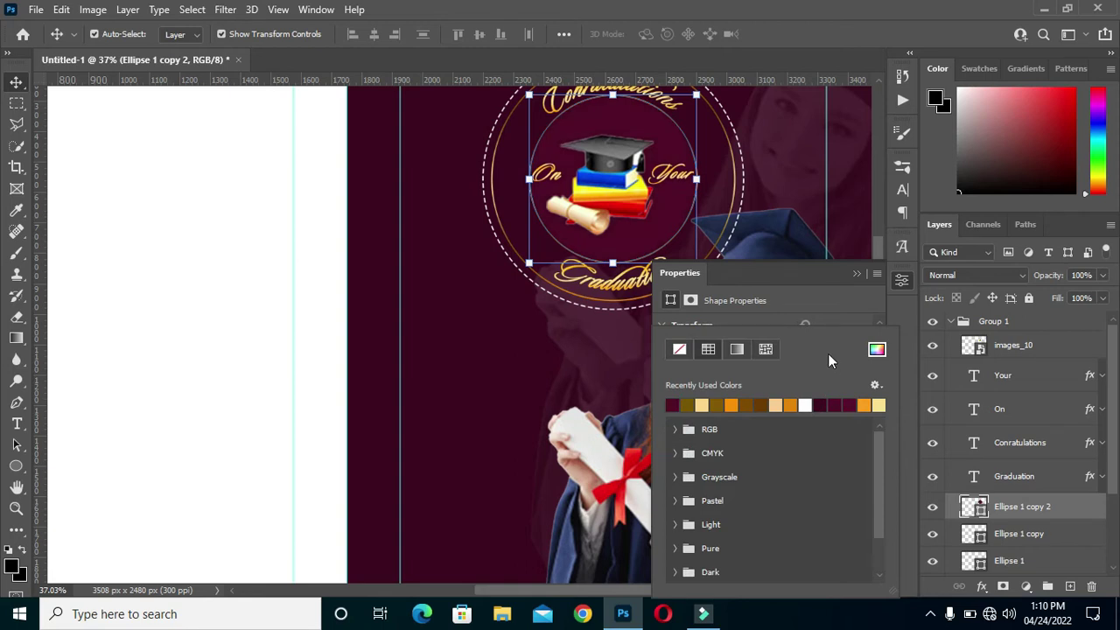
pyautogui.click(850, 305)
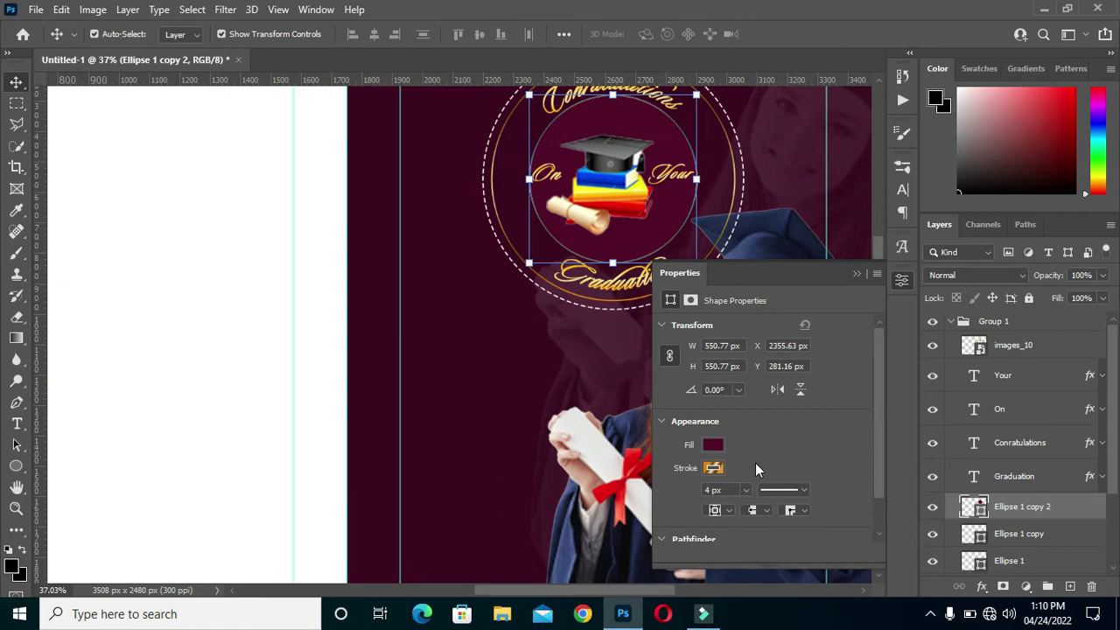
# Step: Add a drop shadow to the badge's inner circle with a 90° angle, 8 px distance, 7% spread and 10 px size
pyautogui.click(985, 586)
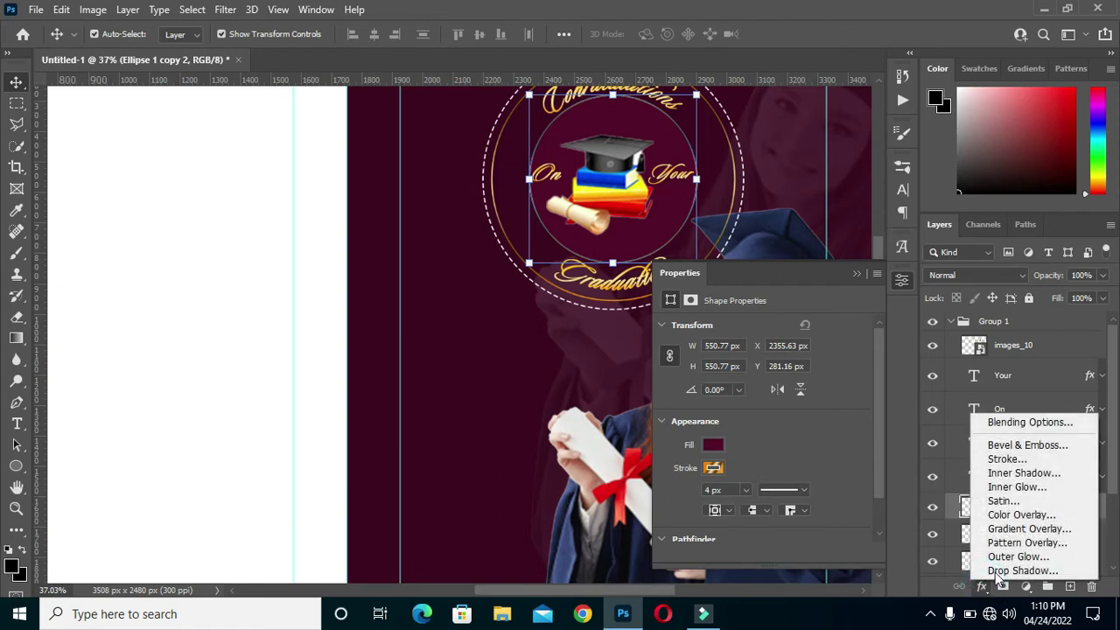
pyautogui.click(1023, 570)
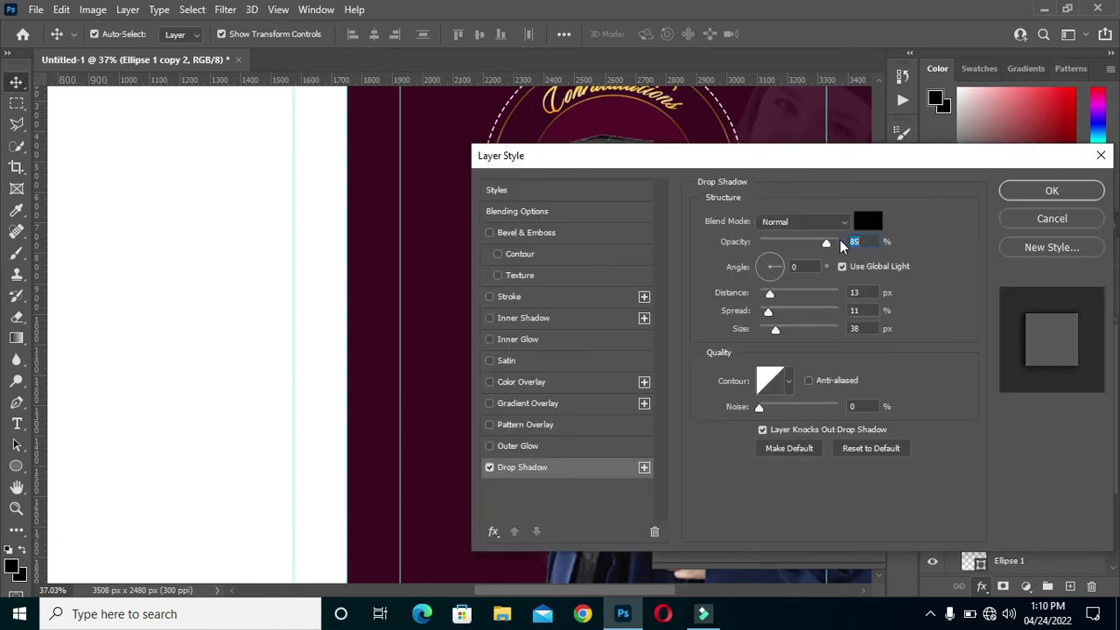
pyautogui.moveTo(711, 159); pyautogui.dragTo(969, 176)
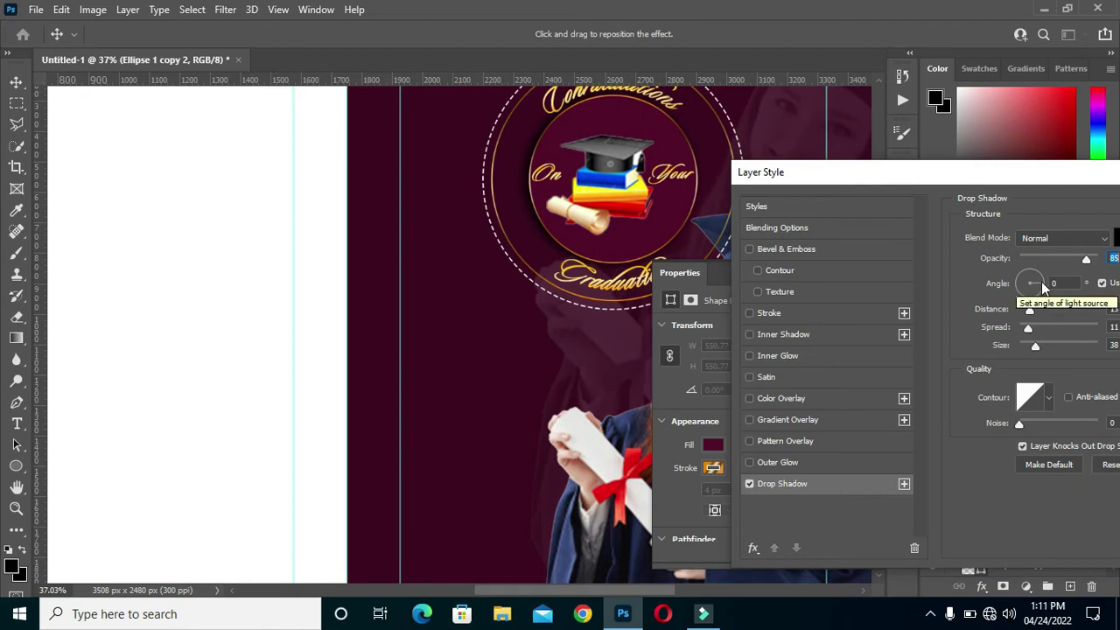
pyautogui.moveTo(1042, 282); pyautogui.dragTo(1033, 280)
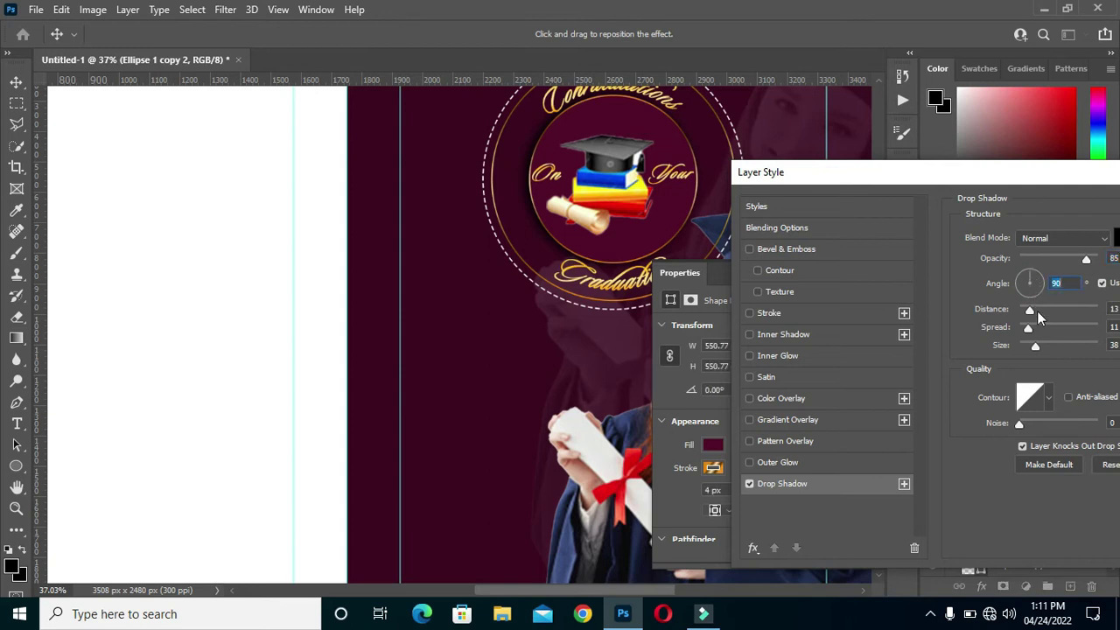
pyautogui.click(1030, 313)
pyautogui.moveTo(1030, 313); pyautogui.dragTo(1028, 347)
pyautogui.moveTo(964, 181)
pyautogui.mouseDown()
pyautogui.moveTo(917, 207)
pyautogui.moveTo(923, 185)
pyautogui.moveTo(953, 181)
pyautogui.mouseUp()
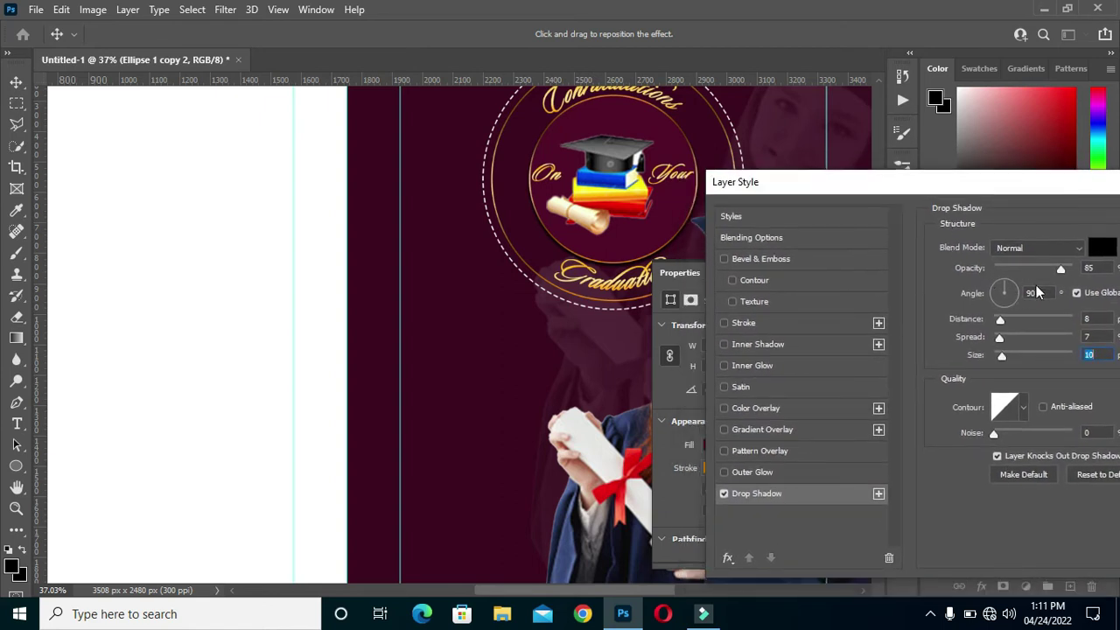
# Step: Adjust the inner circle's drop shadow to 100% opacity, 0 px distance, 11% spread and 35 px size, and apply it
pyautogui.click(1074, 272)
pyautogui.moveTo(1001, 322); pyautogui.dragTo(995, 323)
pyautogui.click(1000, 340)
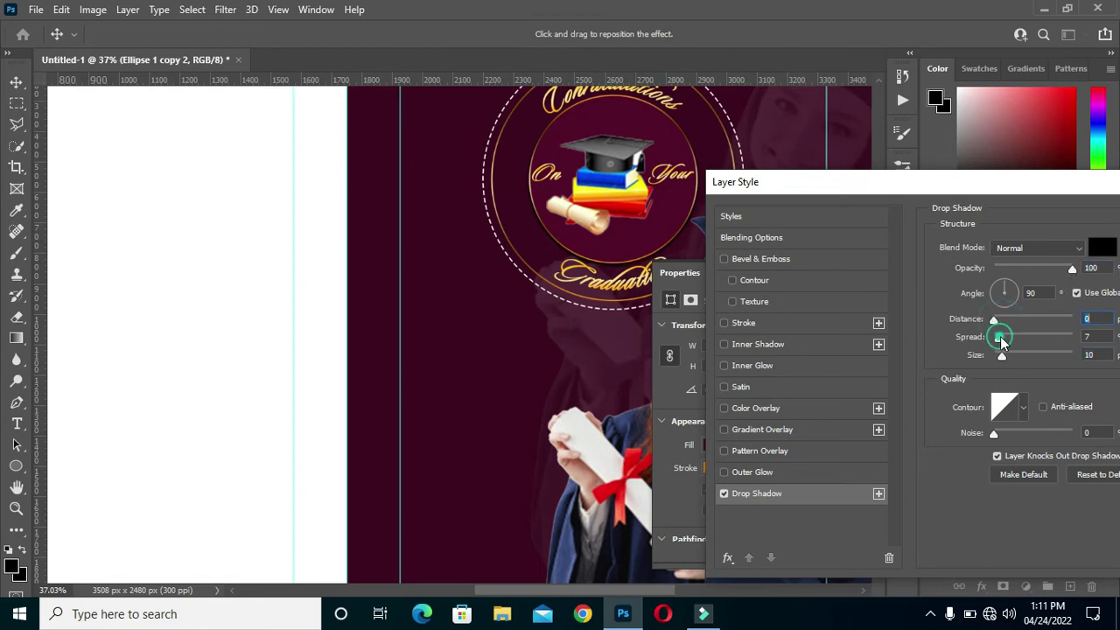
pyautogui.moveTo(1002, 355); pyautogui.dragTo(1011, 356)
pyautogui.moveTo(1033, 190); pyautogui.dragTo(882, 190)
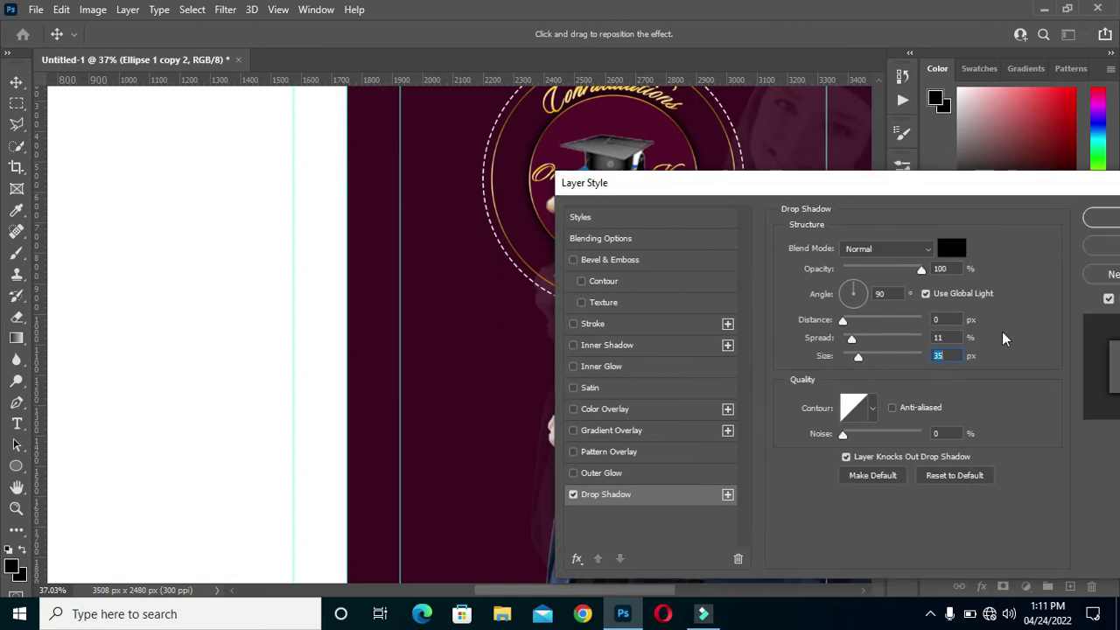
pyautogui.click(938, 338)
pyautogui.moveTo(1026, 180); pyautogui.dragTo(954, 184)
pyautogui.click(1064, 221)
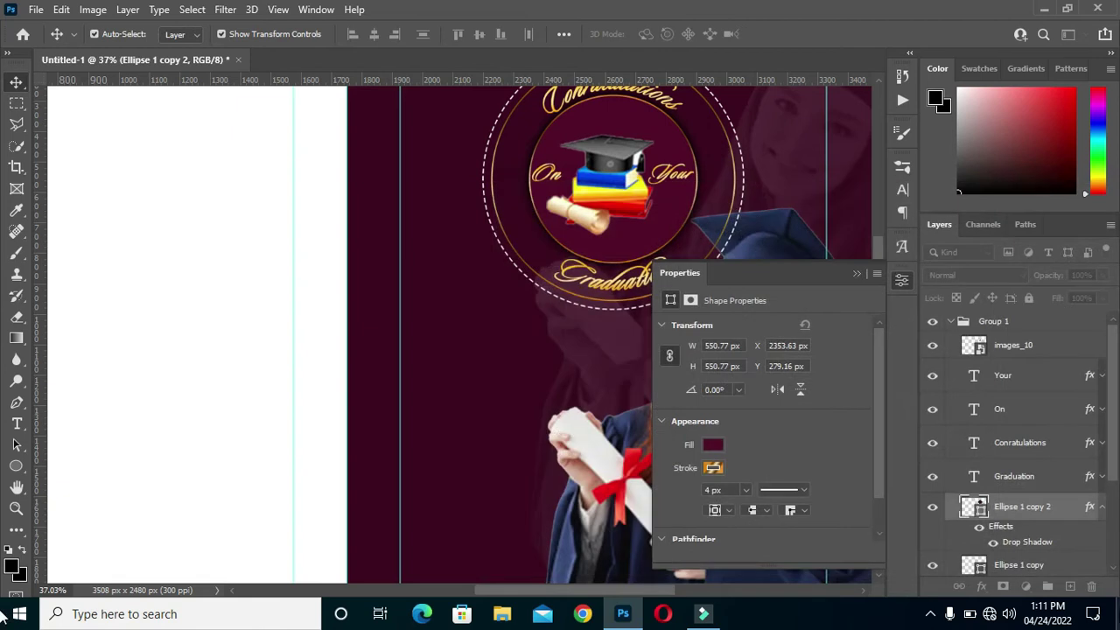
pyautogui.click(862, 274)
pyautogui.scroll(-3, 516, 245)
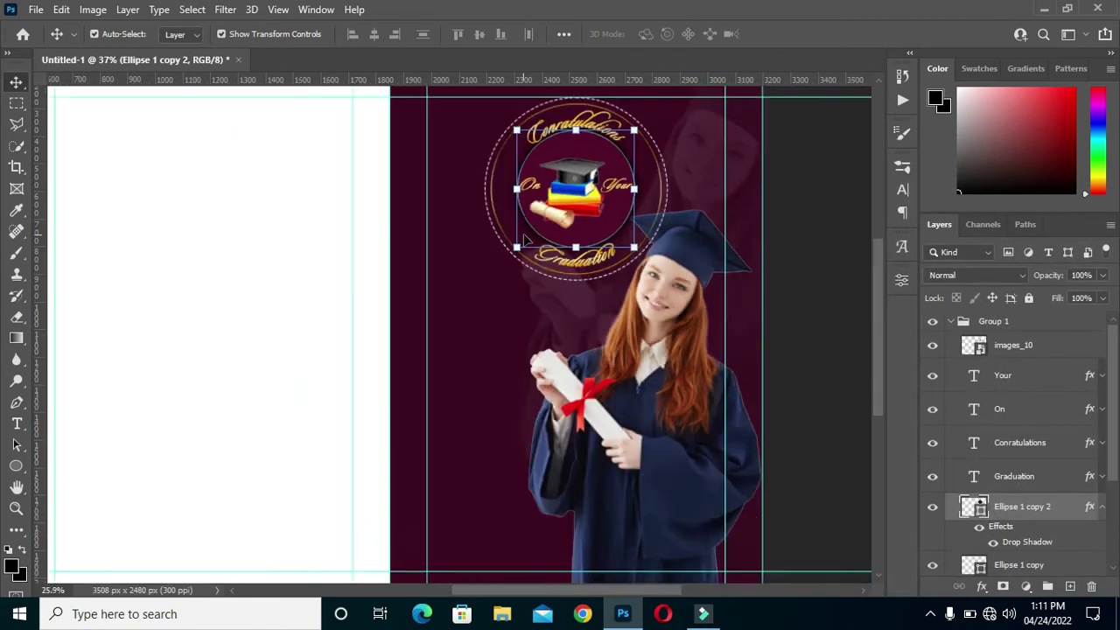
# Step: Inspect the badge's inner circle and its drop shadow against the cover at different magnifications with nothing selected
pyautogui.scroll(1, 800, 253)
pyautogui.scroll(-1, 652, 235)
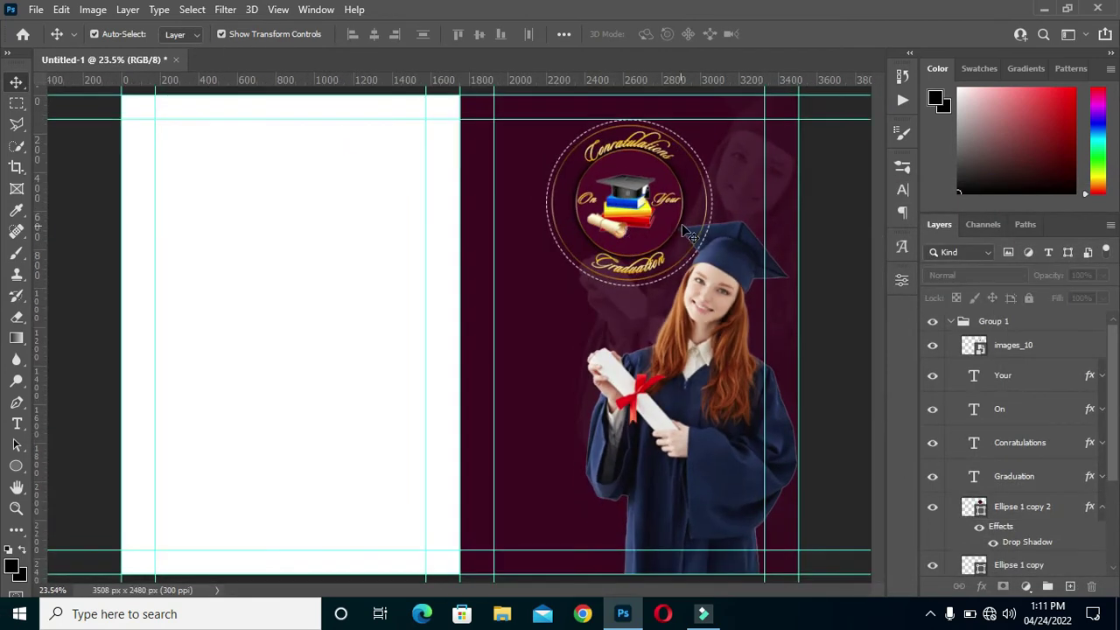
pyautogui.scroll(2, 683, 234)
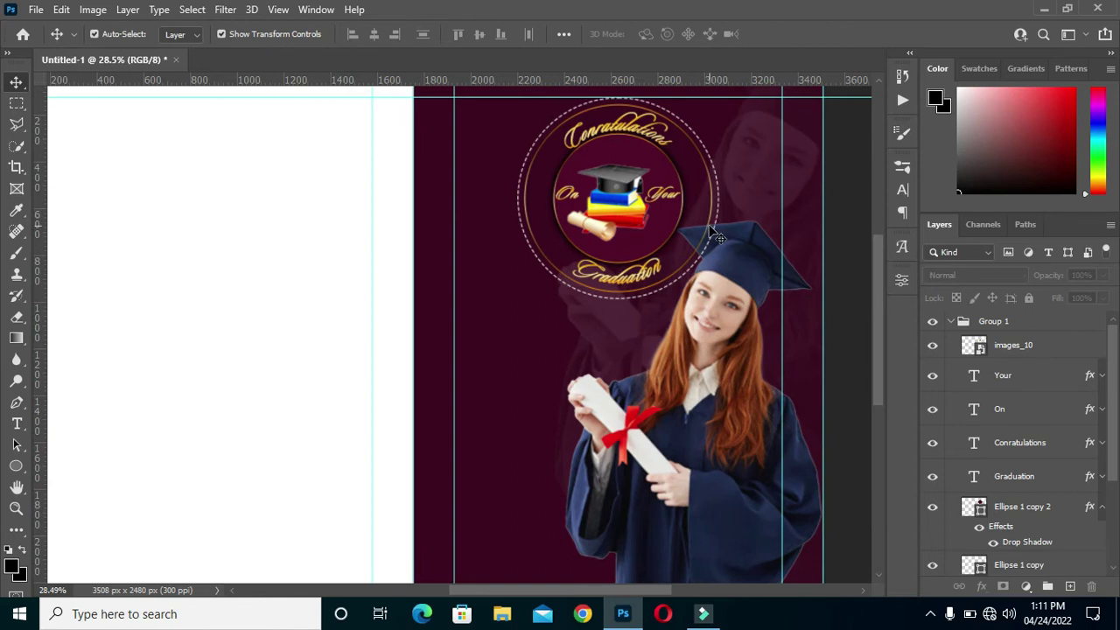
pyautogui.click(711, 235)
pyautogui.click(834, 192)
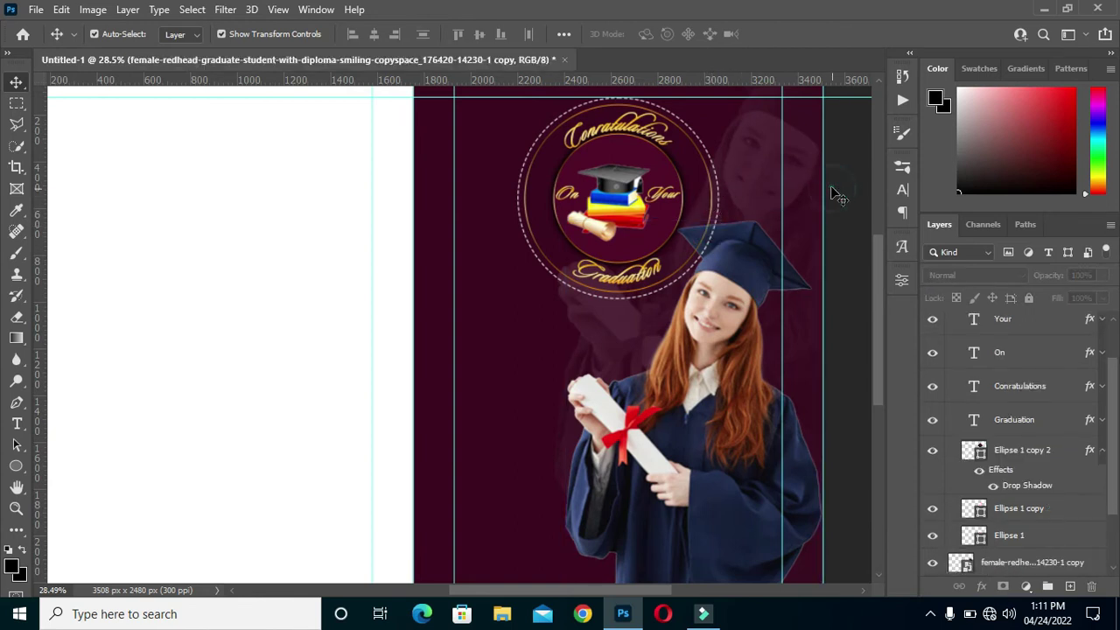
pyautogui.scroll(1, 709, 243)
pyautogui.scroll(-2, 714, 237)
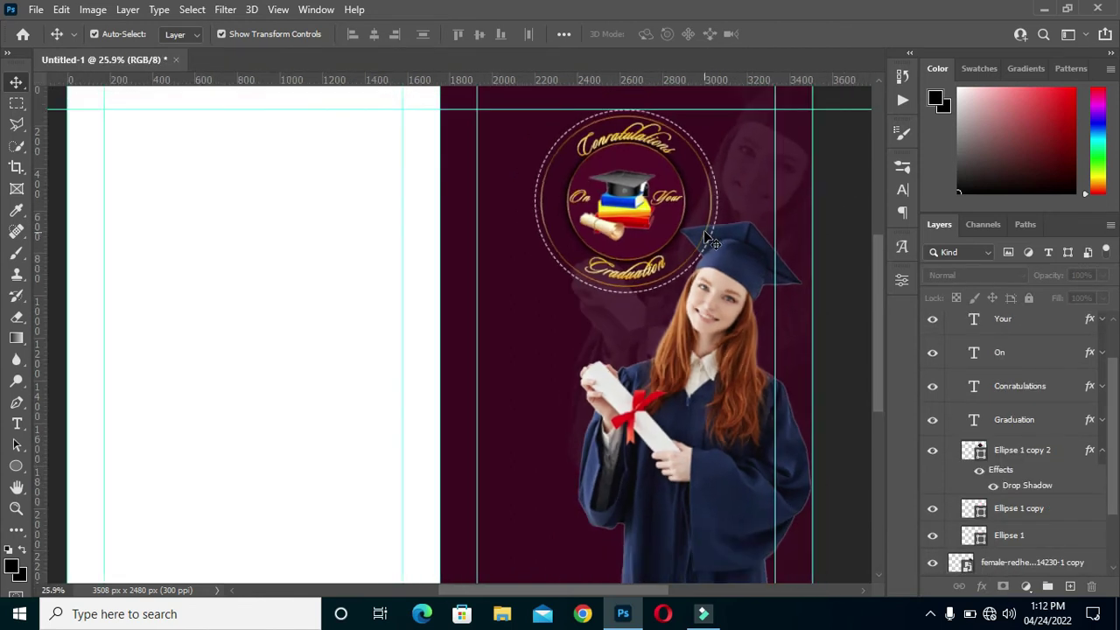
pyautogui.scroll(1, 722, 227)
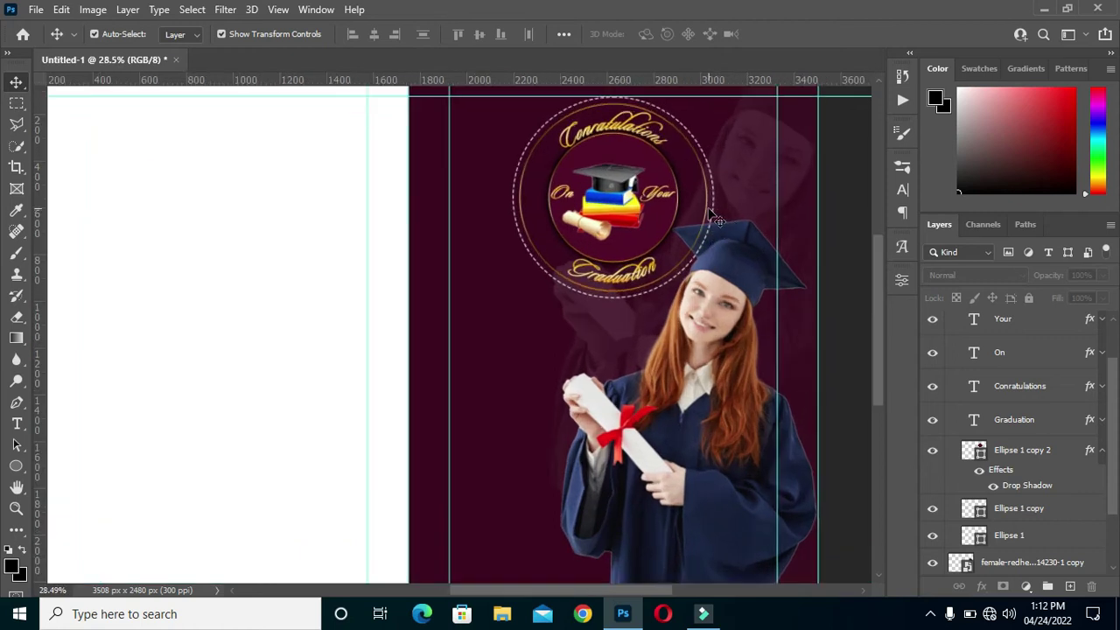
# Step: Fill the badge's larger circle, Ellipse 1 copy, with a recently used dark maroon
pyautogui.click(723, 220)
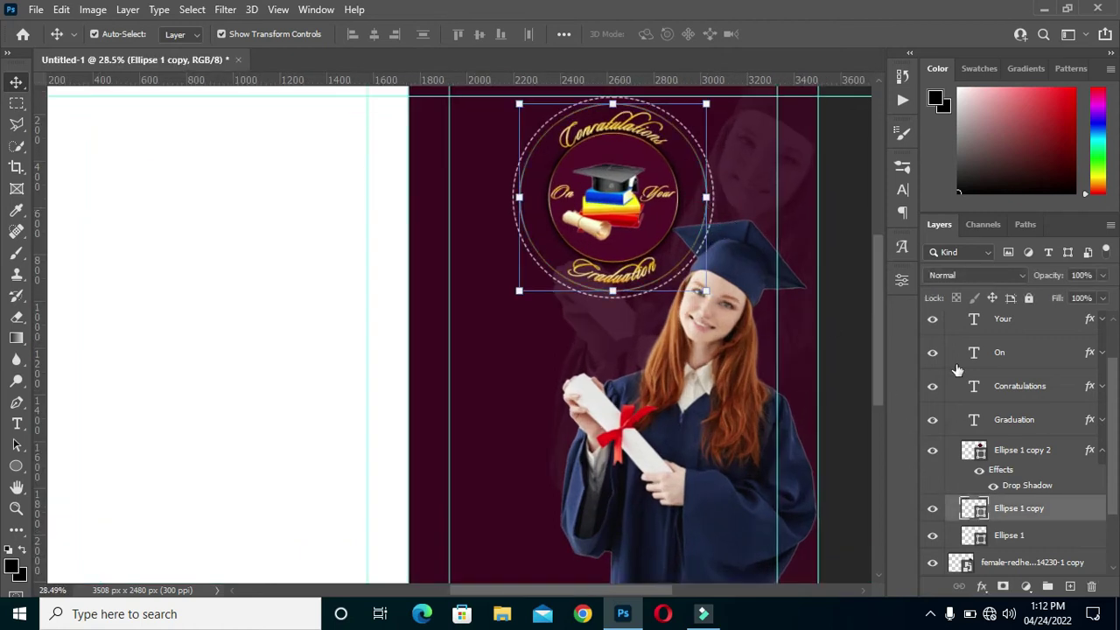
pyautogui.click(903, 280)
pyautogui.click(713, 446)
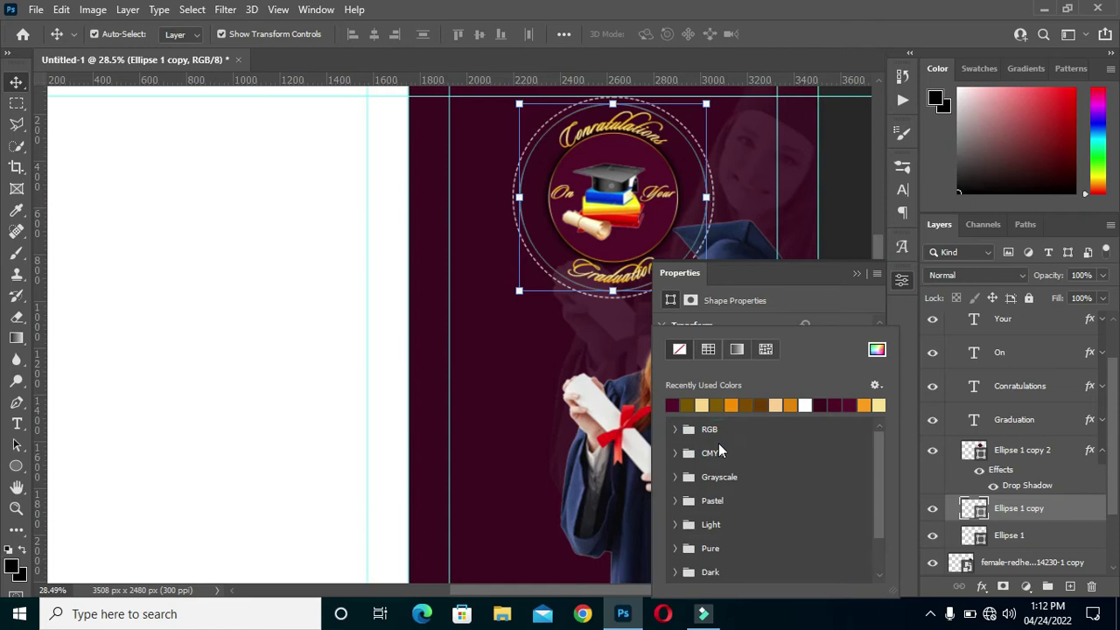
pyautogui.click(826, 404)
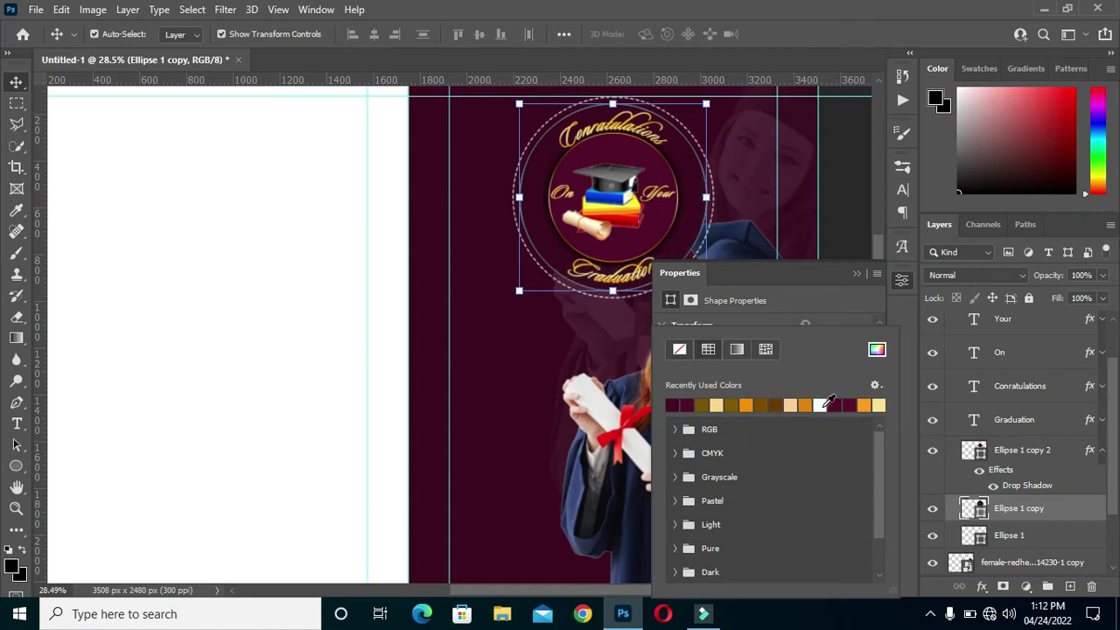
pyautogui.click(856, 273)
pyautogui.click(859, 274)
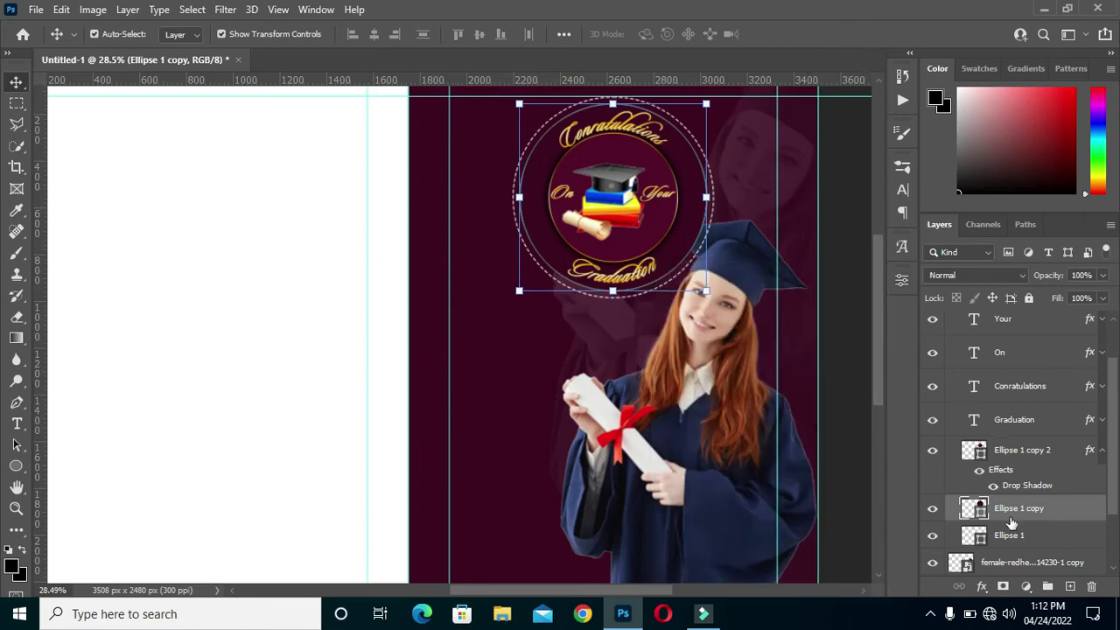
# Step: Copy the drop shadow effect from Ellipse 1 copy 2 onto Ellipse 1 copy and collapse both layers' effect lists
pyautogui.click(1104, 451)
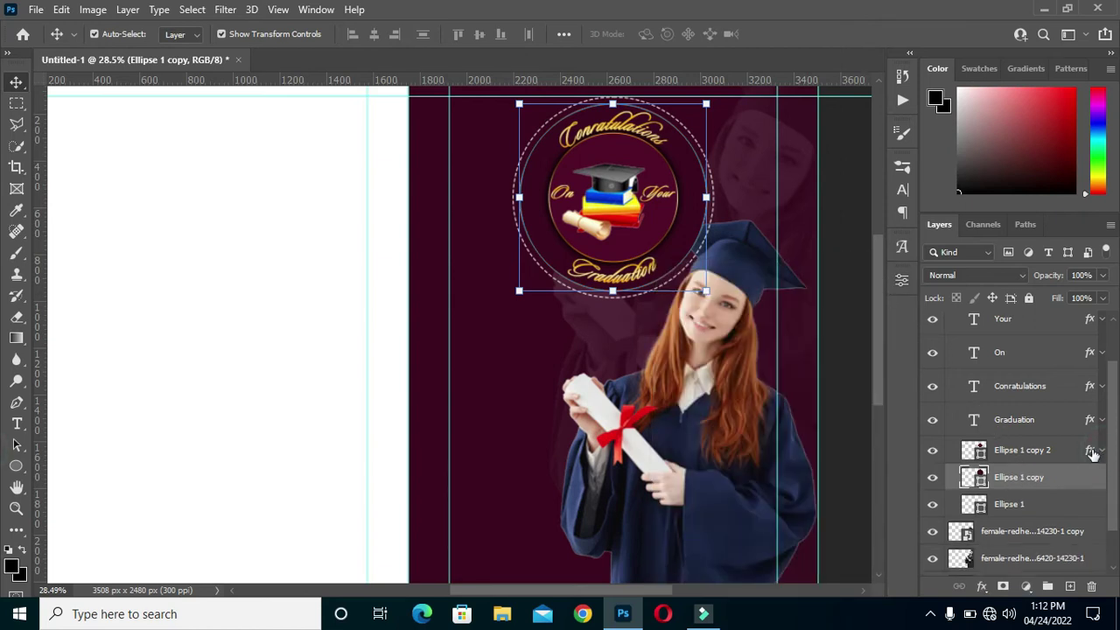
pyautogui.click(1089, 448)
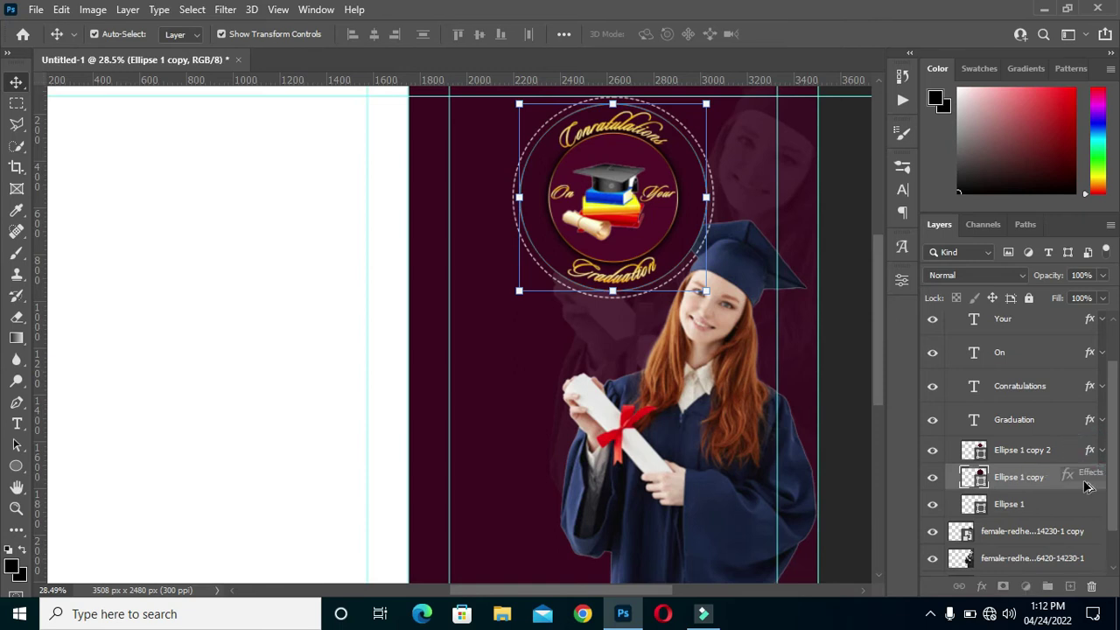
pyautogui.moveTo(1085, 487); pyautogui.dragTo(1085, 480)
pyautogui.click(1104, 477)
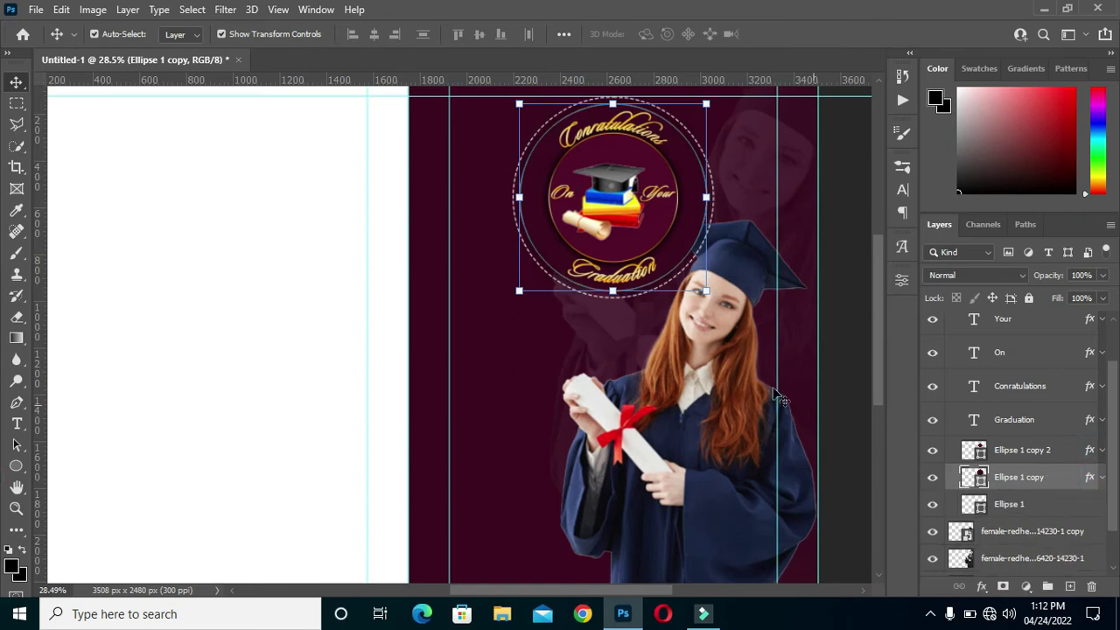
# Step: Deselect the circle, review the whole cover with the shadowed badge, and collapse the Group 1 layer group
pyautogui.scroll(-1, 833, 390)
pyautogui.click(833, 390)
pyautogui.scroll(-1, 571, 237)
pyautogui.scroll(2, 665, 251)
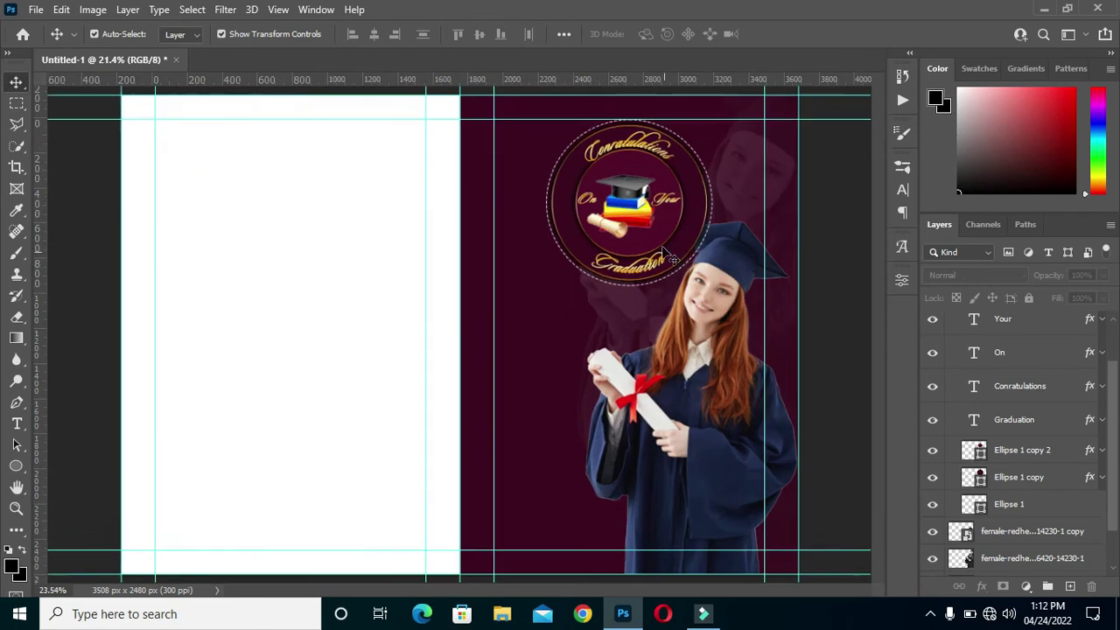
pyautogui.scroll(-2, 665, 251)
pyautogui.hotkey('ctrl', '-')
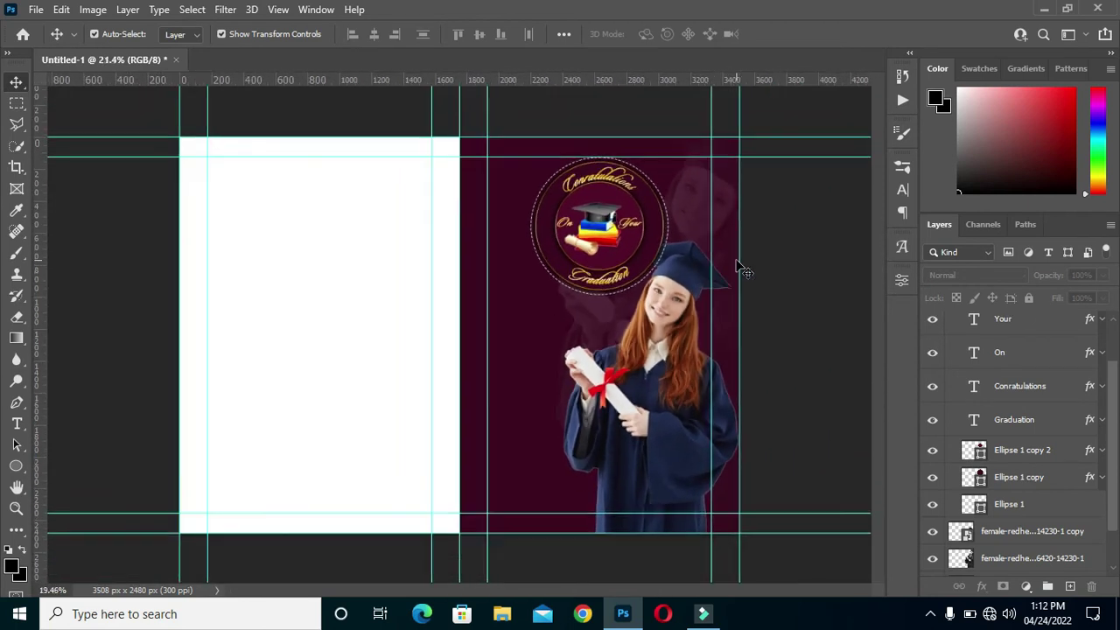
pyautogui.click(952, 322)
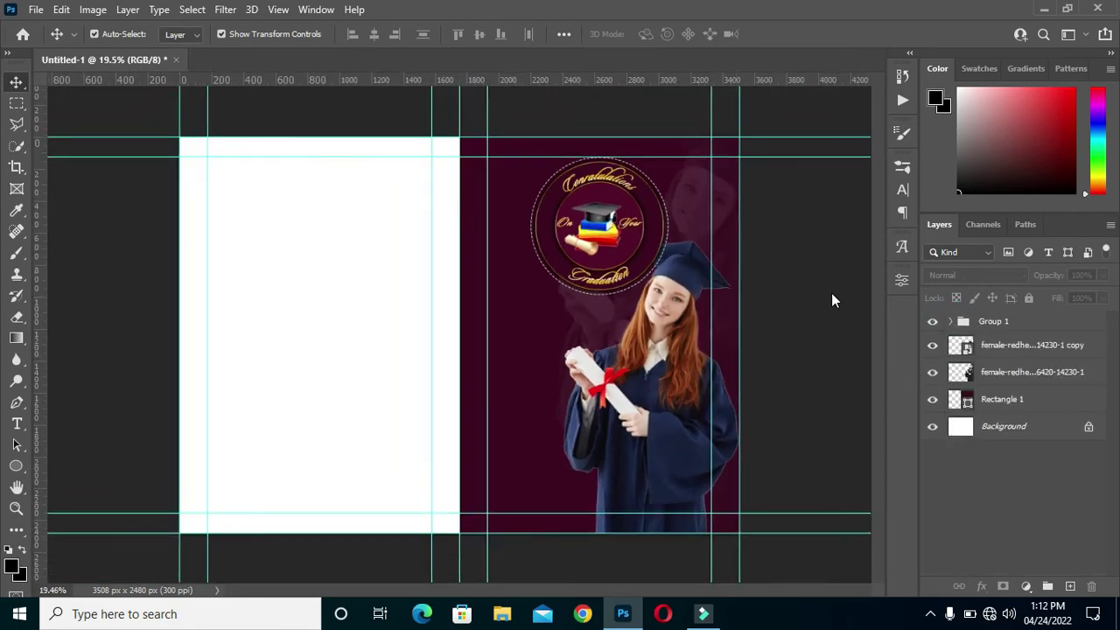
pyautogui.hotkey('ctrl', '+')
pyautogui.hotkey('ctrl', '-')
pyautogui.hotkey('ctrl', '+')
pyautogui.scroll(-1, 696, 324)
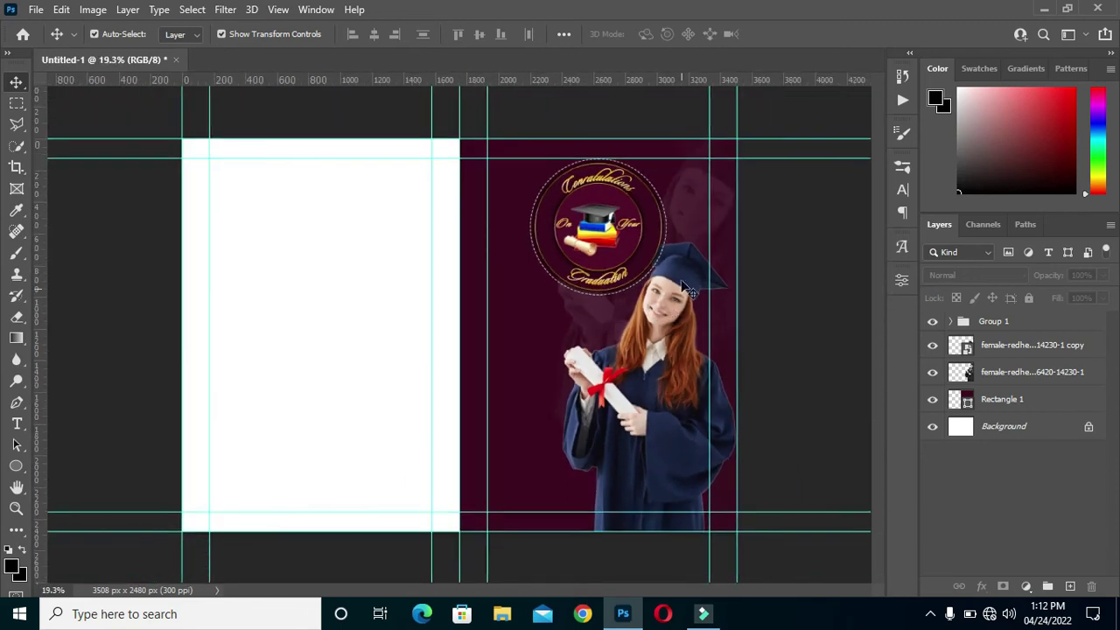
# Step: Add a white text line reading CONGRATULATIONS on the maroon panel below the badge and commit it
pyautogui.scroll(2, 523, 440)
pyautogui.scroll(2, 513, 407)
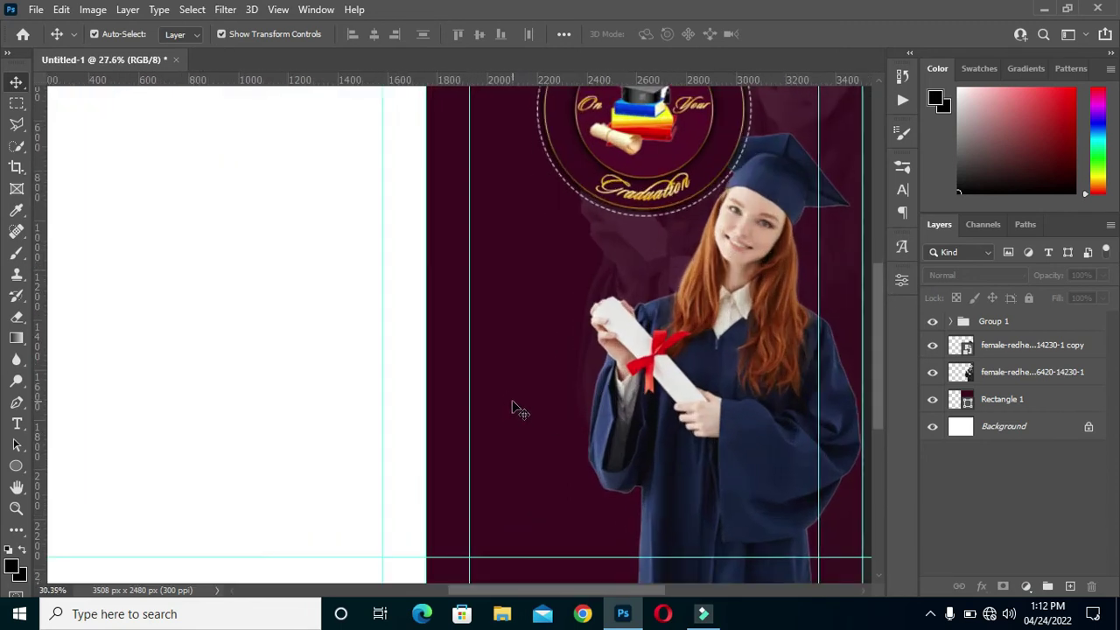
pyautogui.press('t')
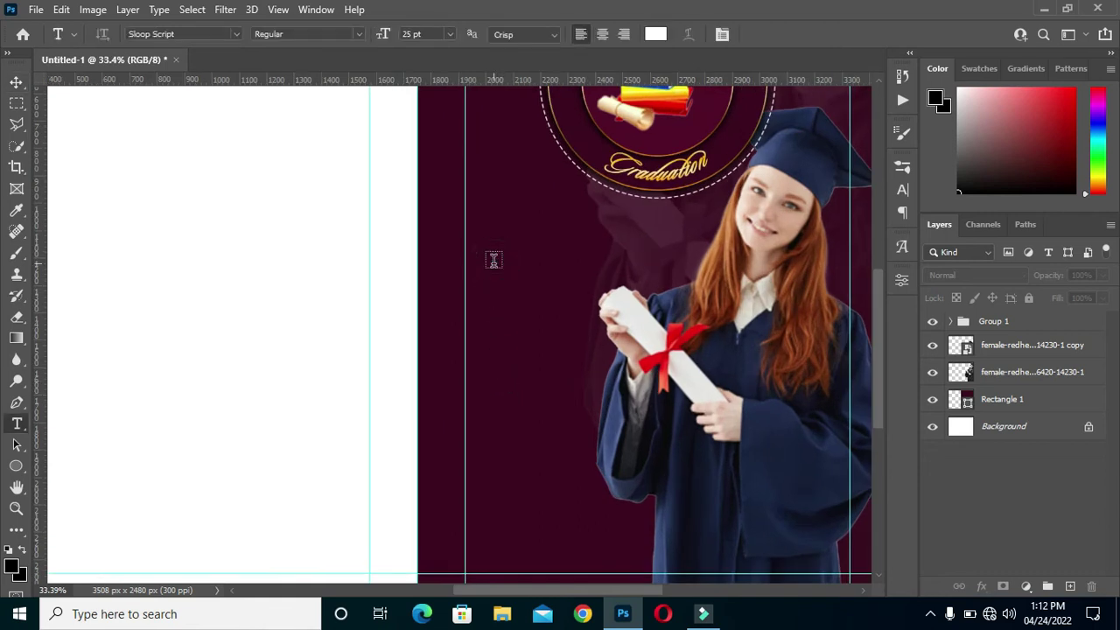
pyautogui.click(493, 259)
pyautogui.write('CONGRATULAT')
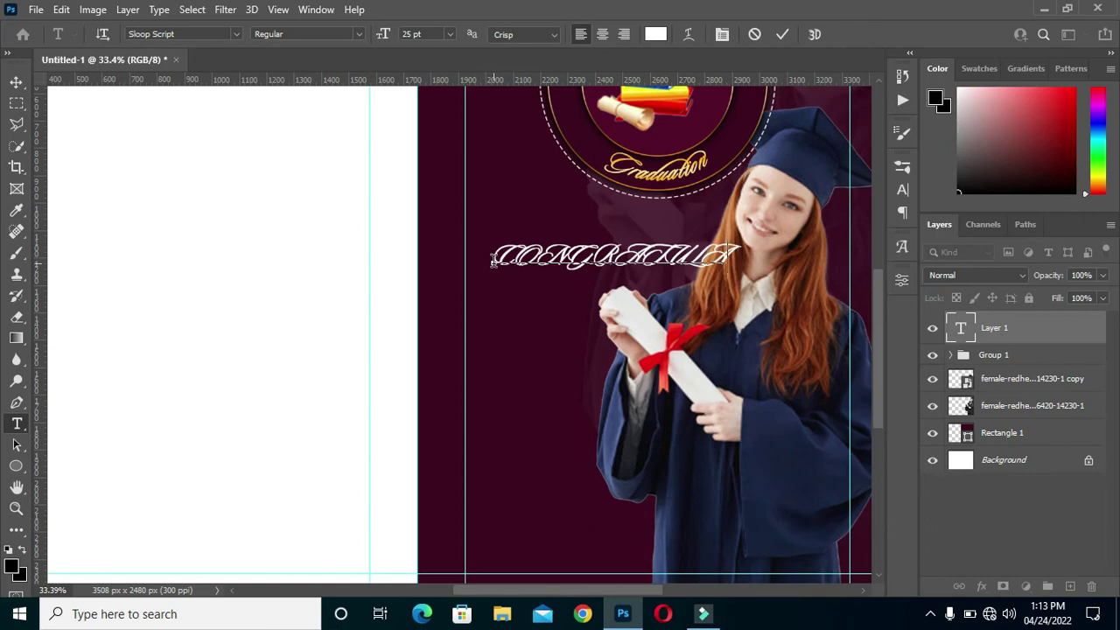
pyautogui.write('IONS')
pyautogui.click(782, 35)
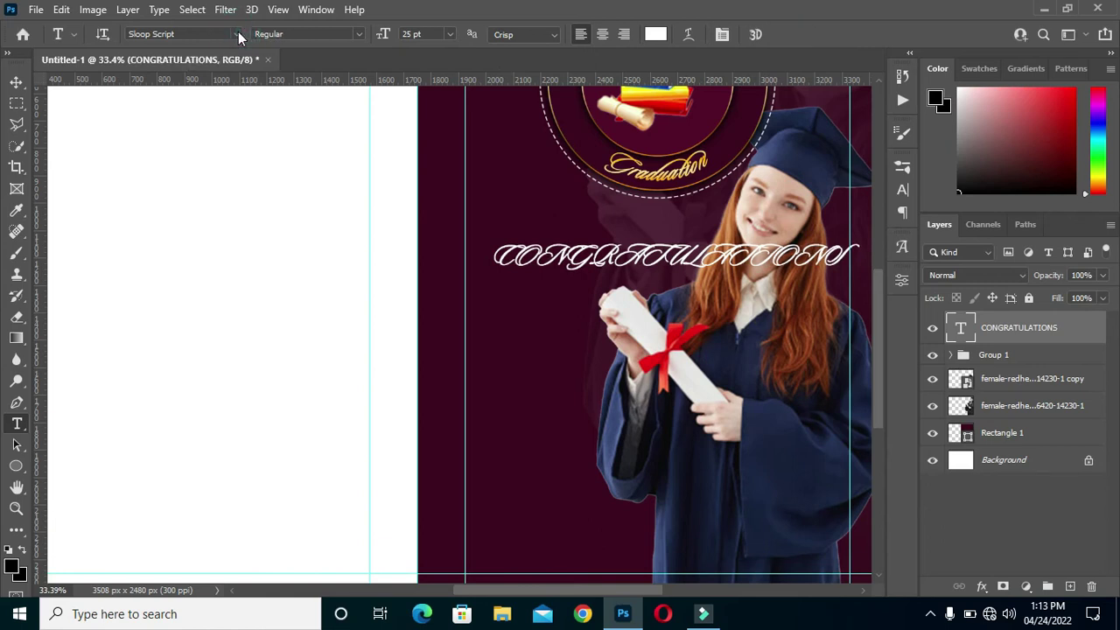
# Step: Set the CONGRATULATIONS text to Raleway Bold and move it left and slightly down on the maroon panel
pyautogui.click(239, 35)
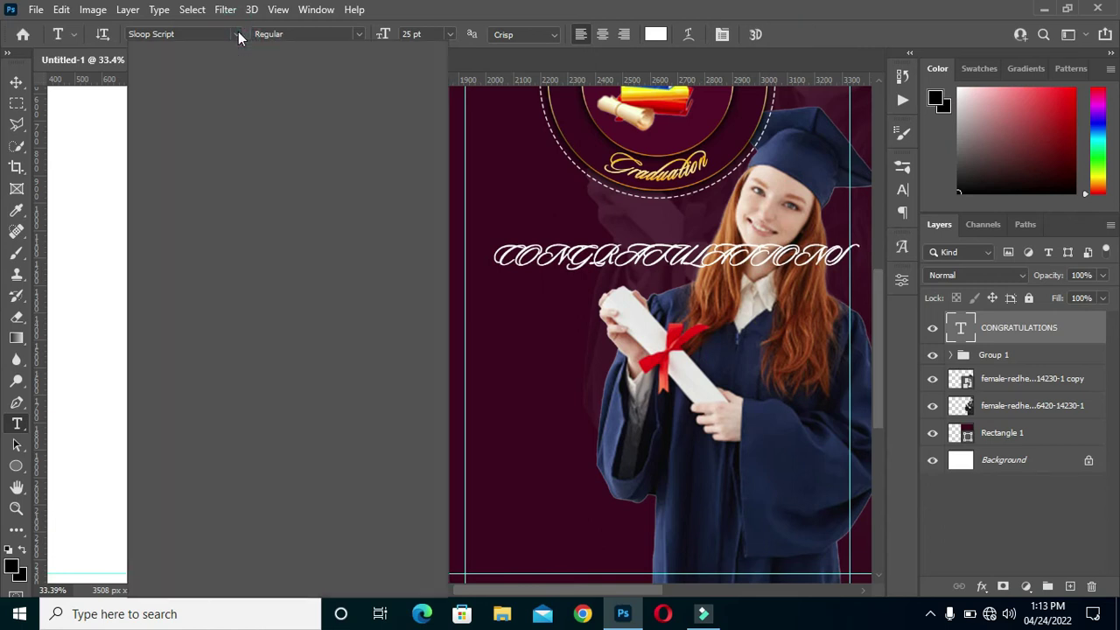
pyautogui.write('R')
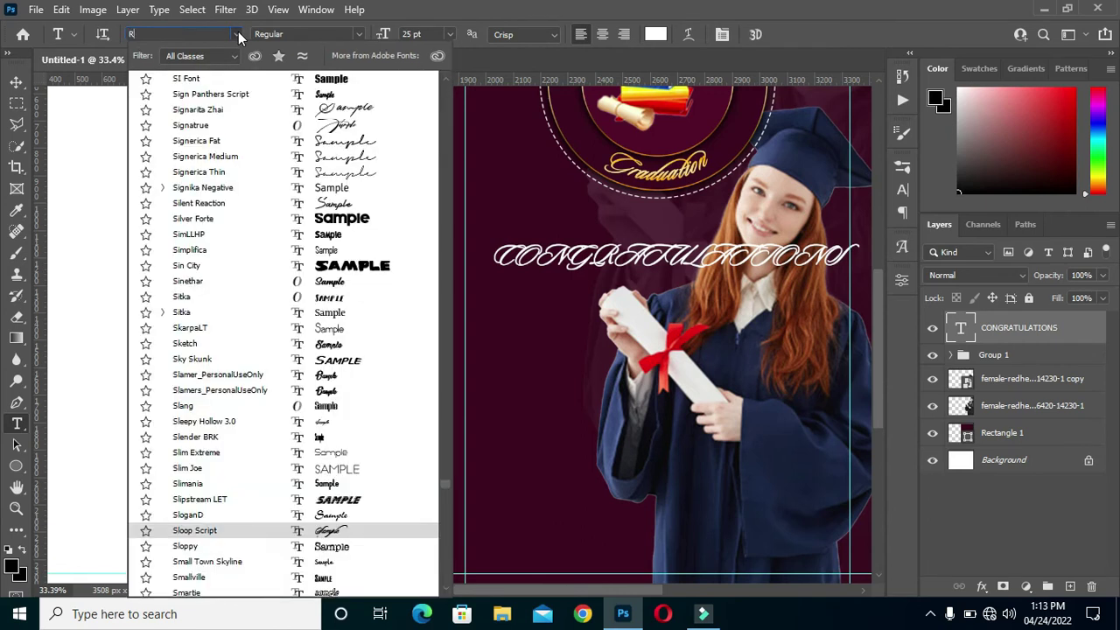
pyautogui.write('AL')
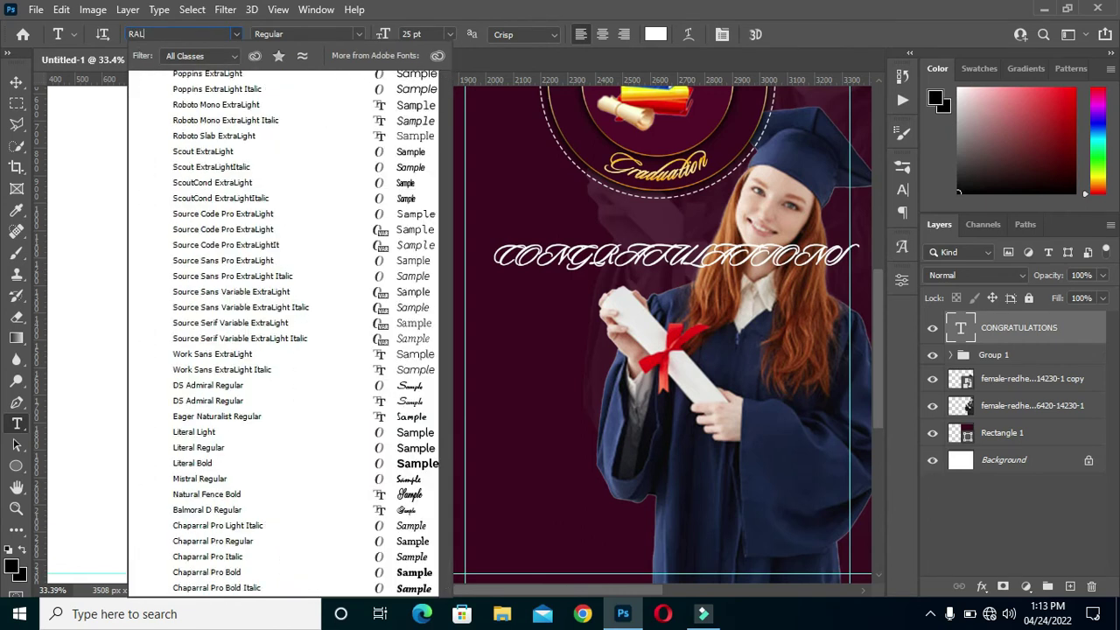
pyautogui.write('E')
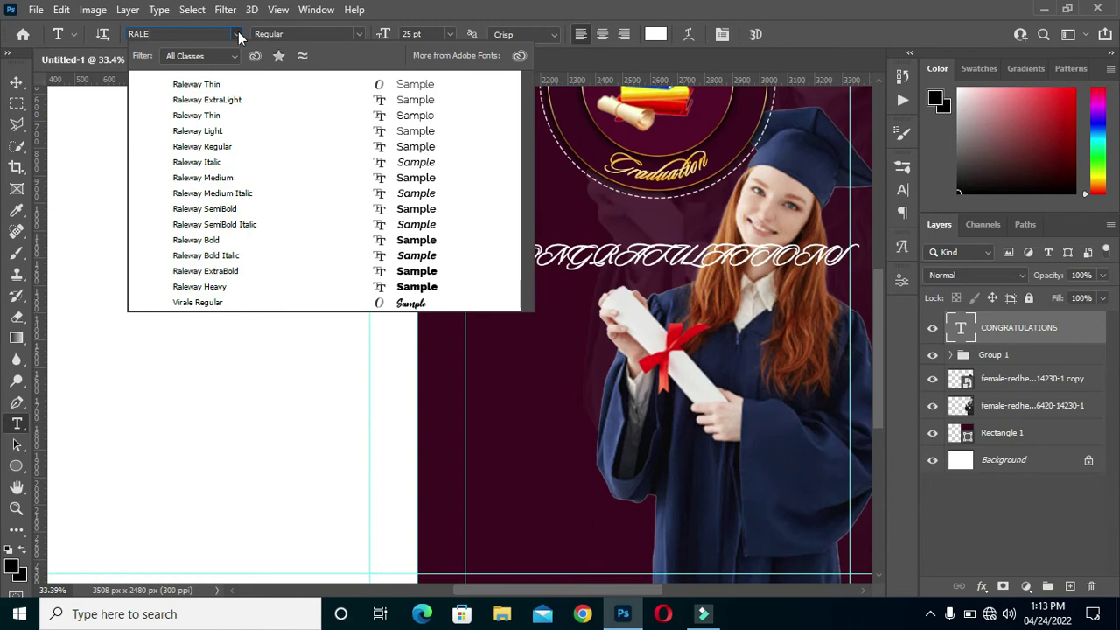
pyautogui.press('Down')
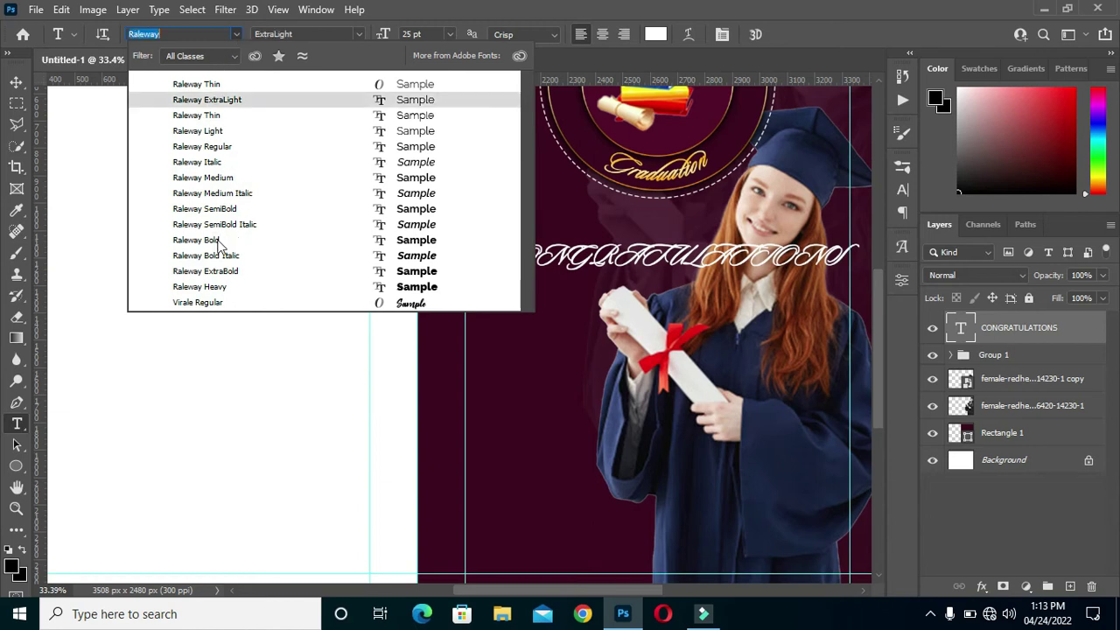
pyautogui.click(218, 242)
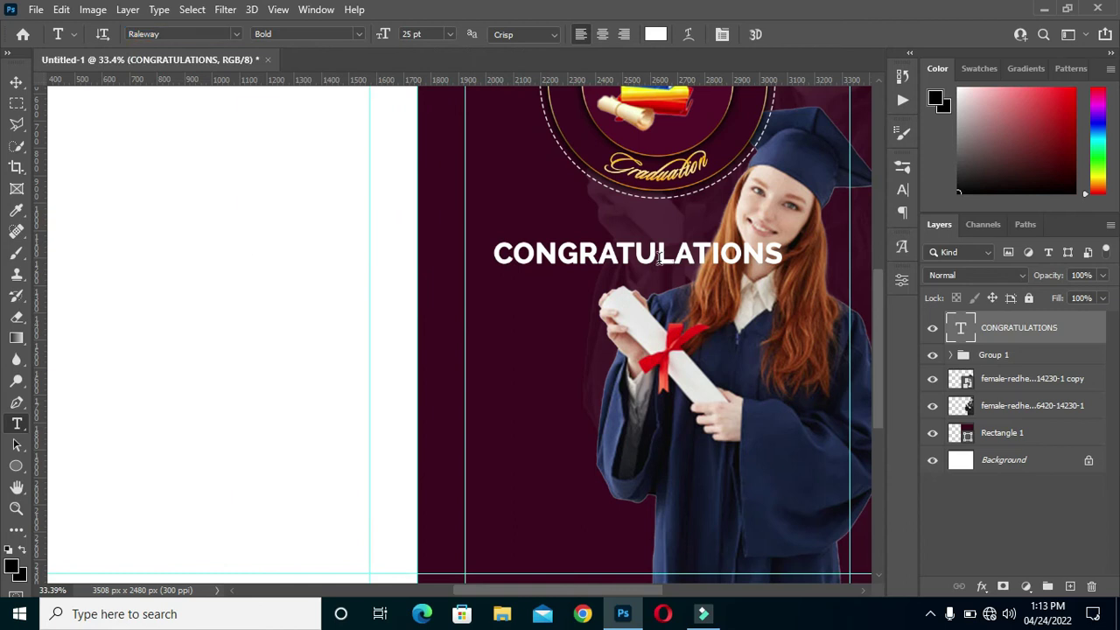
pyautogui.moveTo(646, 256); pyautogui.dragTo(588, 274)
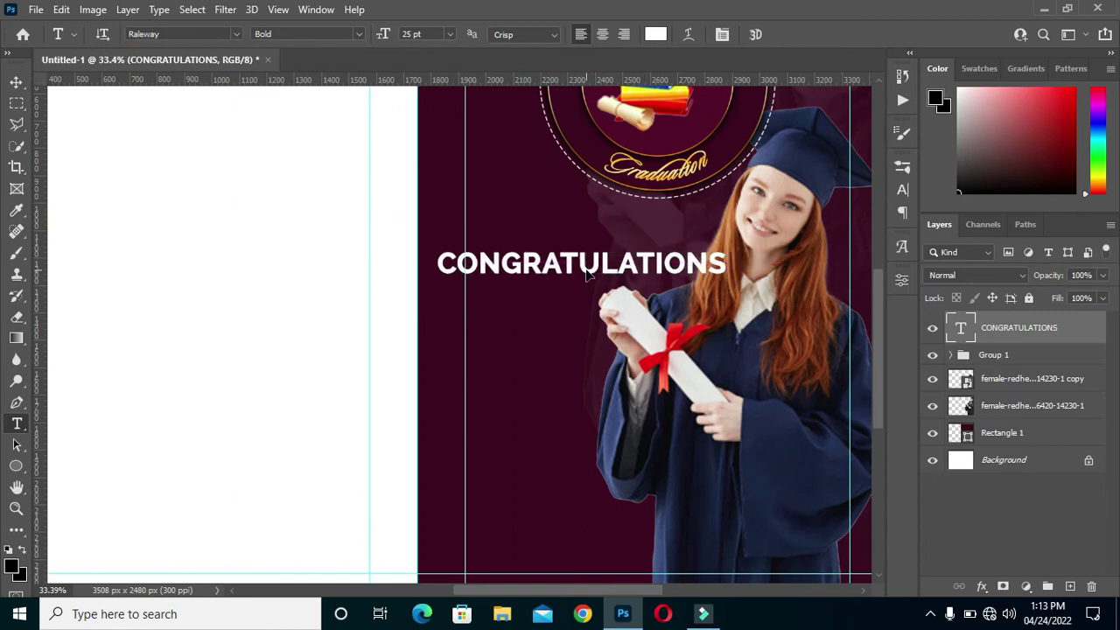
# Step: Rotate the CONGRATULATIONS text 90° clockwise, flipping it horizontally and vertically so it reads upward
pyautogui.click(15, 81)
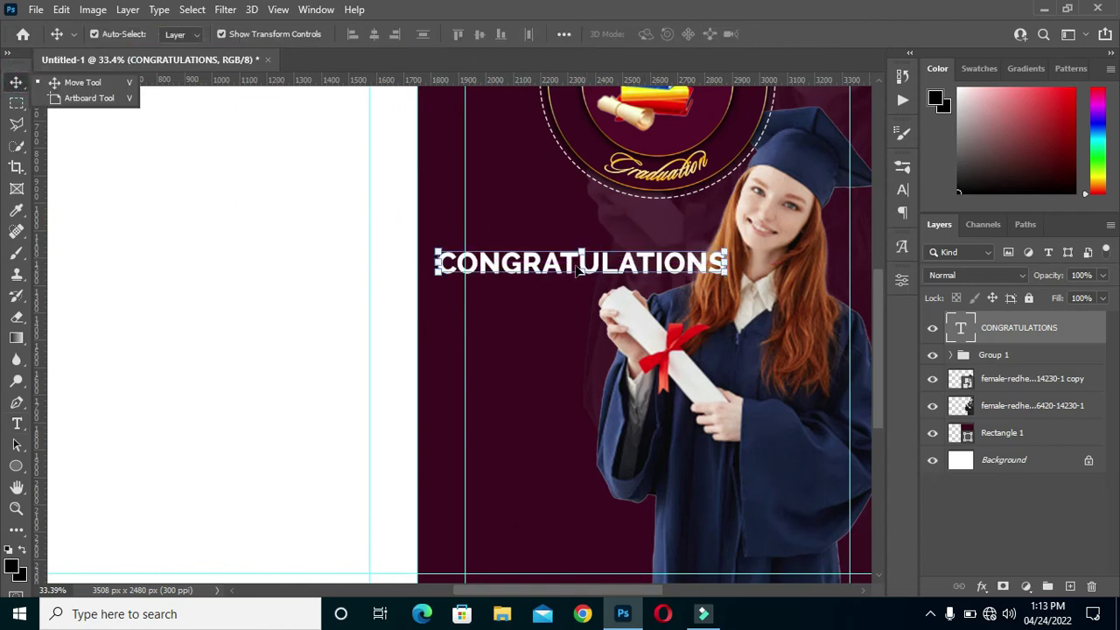
pyautogui.click(584, 275)
pyautogui.hotkey('ctrl', 't')
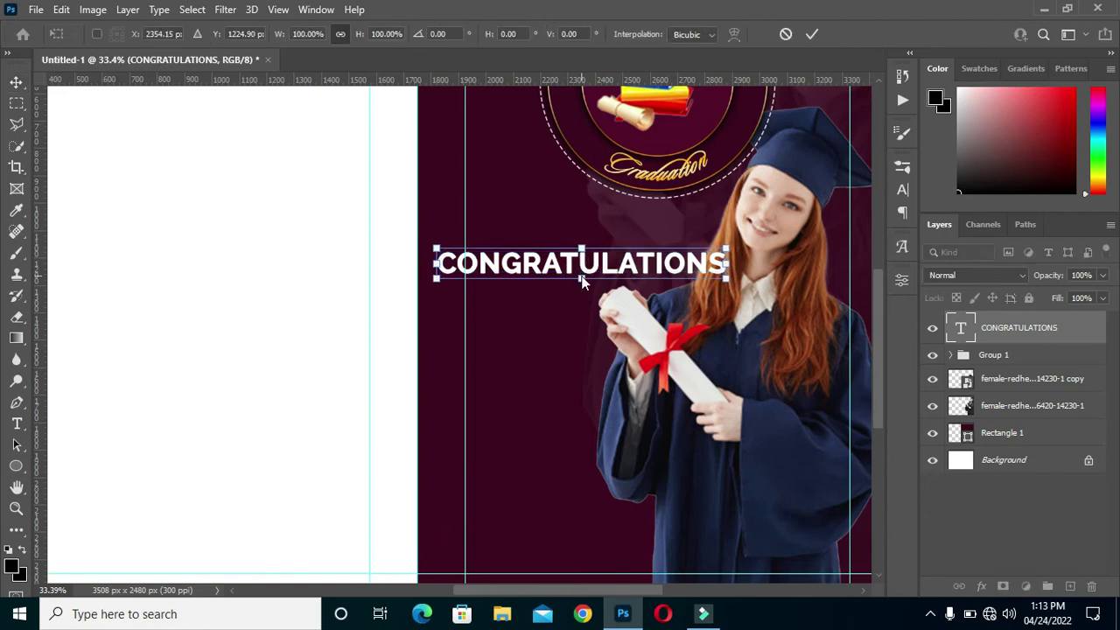
pyautogui.rightClick(583, 278)
pyautogui.click(647, 517)
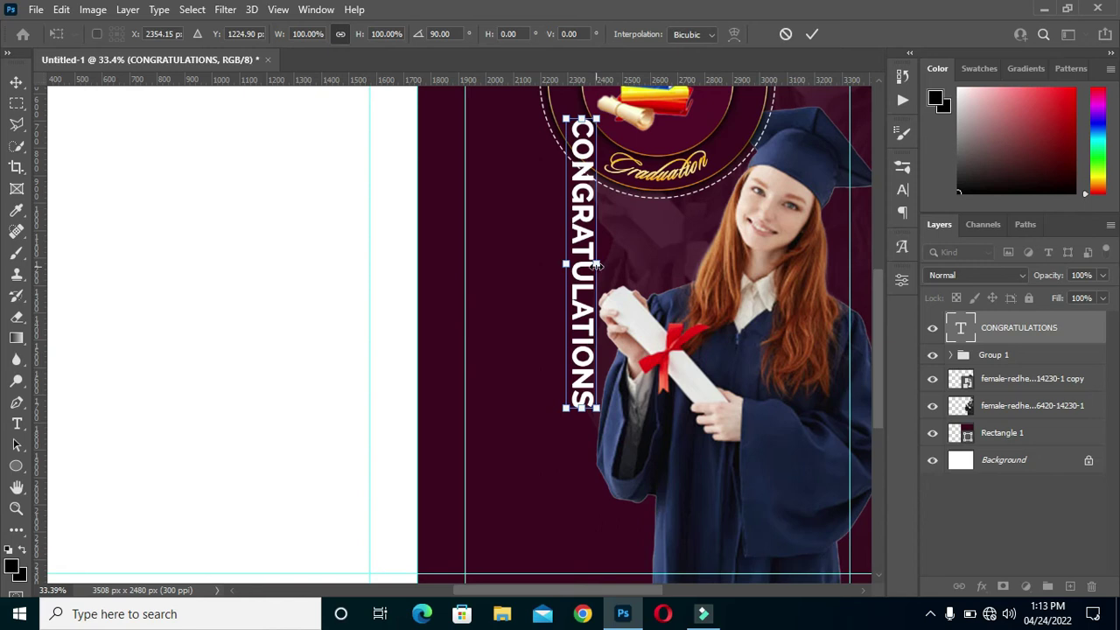
pyautogui.rightClick(599, 273)
pyautogui.click(645, 542)
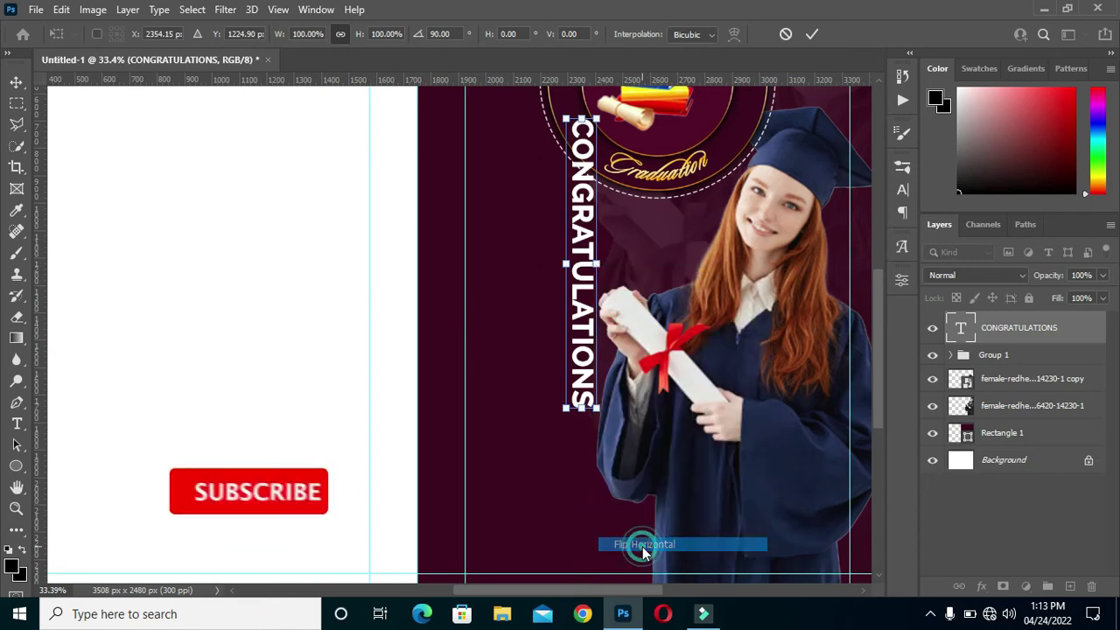
pyautogui.rightClick(599, 266)
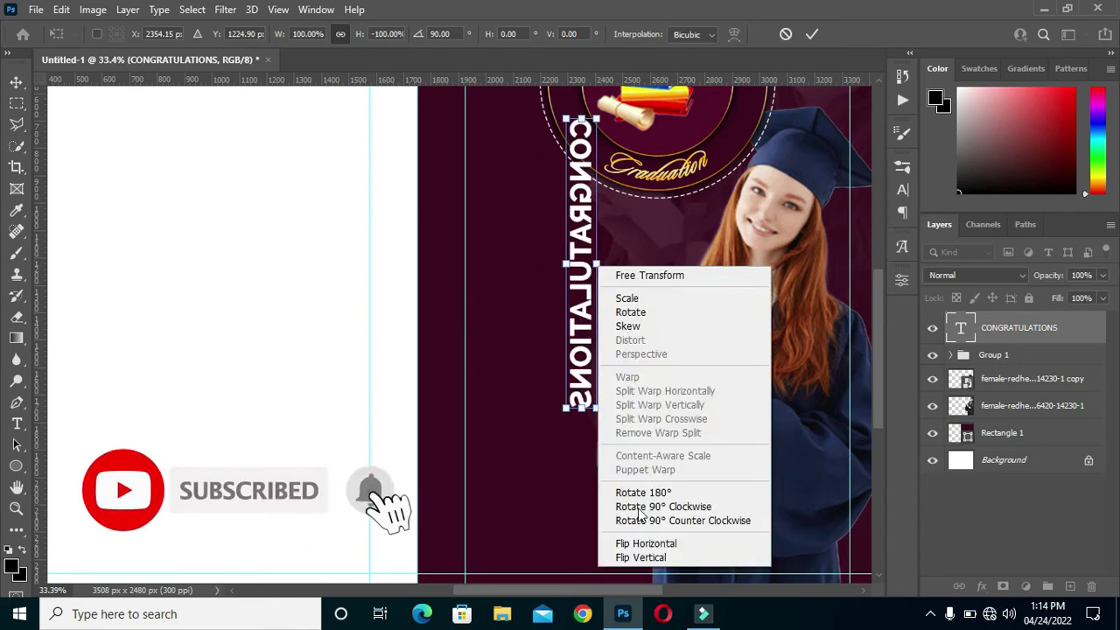
pyautogui.click(645, 558)
# Step: Scale the vertical CONGRATULATIONS text to about 150%, place it against the maroon panel's left margin guide, and apply the transform
pyautogui.moveTo(575, 255); pyautogui.dragTo(516, 265)
pyautogui.scroll(-3, 519, 245)
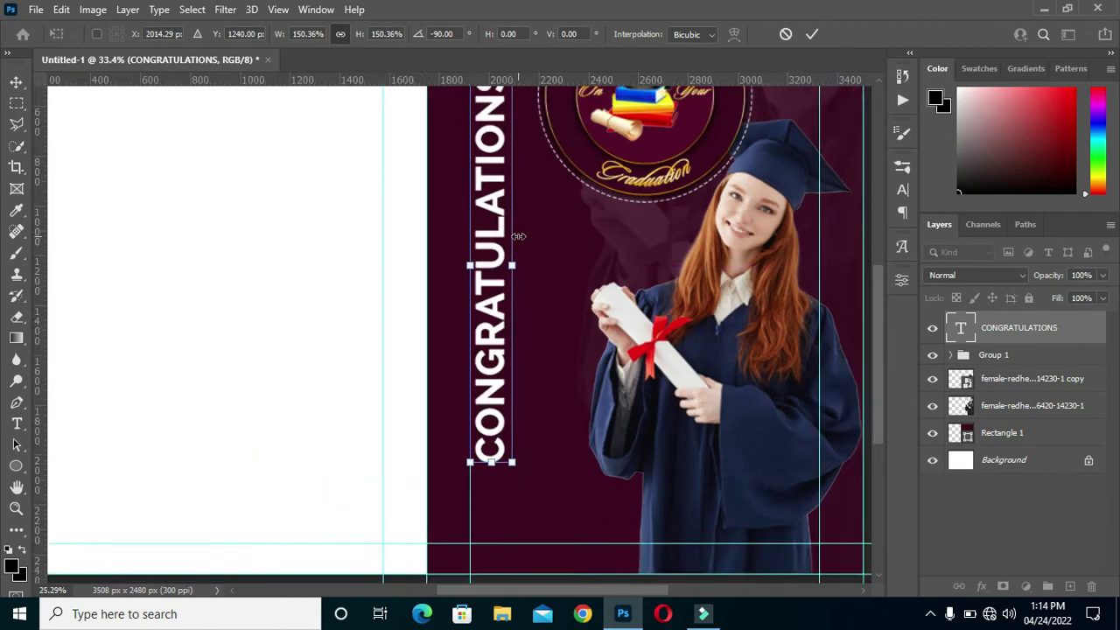
pyautogui.moveTo(514, 294); pyautogui.dragTo(516, 269)
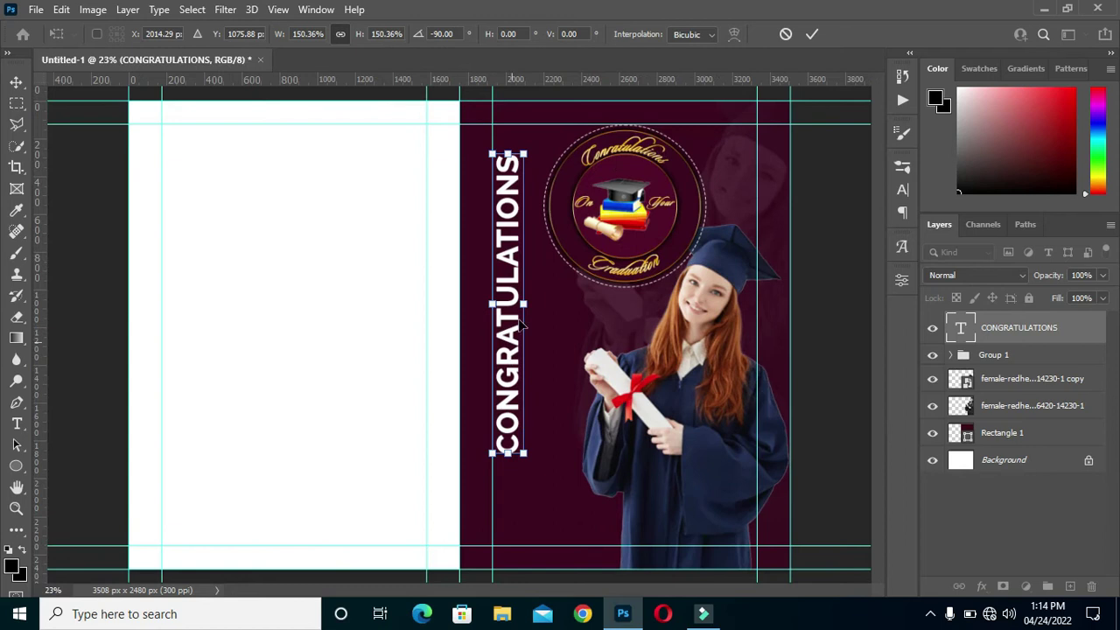
pyautogui.click(812, 35)
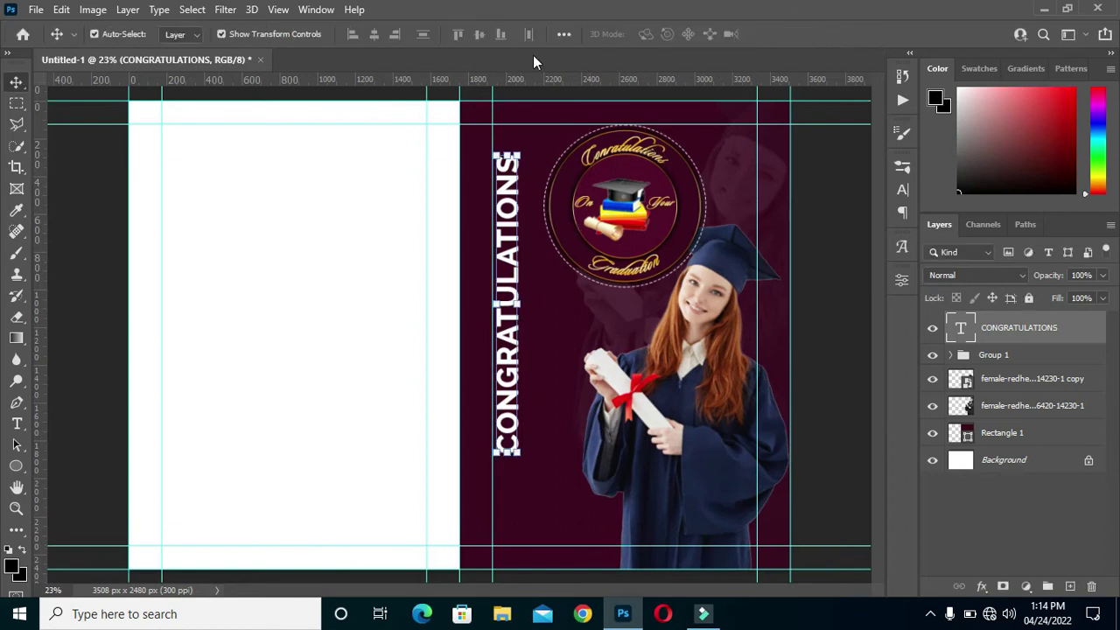
# Step: Recolor the CONGRATULATIONS text to dark maroon 510c2b, sampled from inside the circular badge
pyautogui.press('t')
pyautogui.click(655, 34)
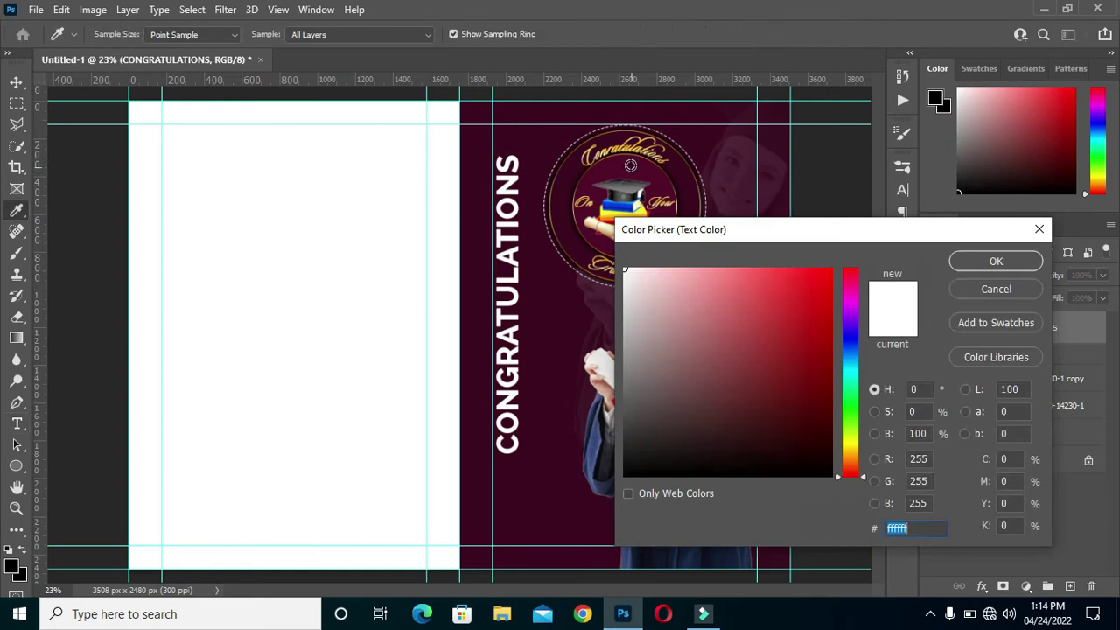
pyautogui.click(630, 164)
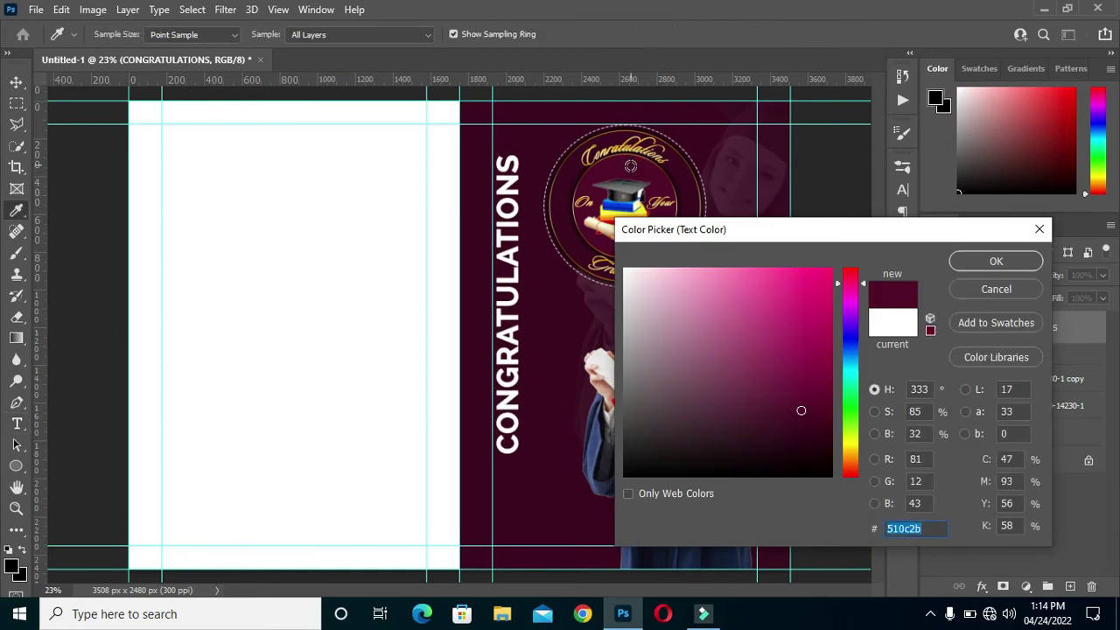
pyautogui.click(993, 260)
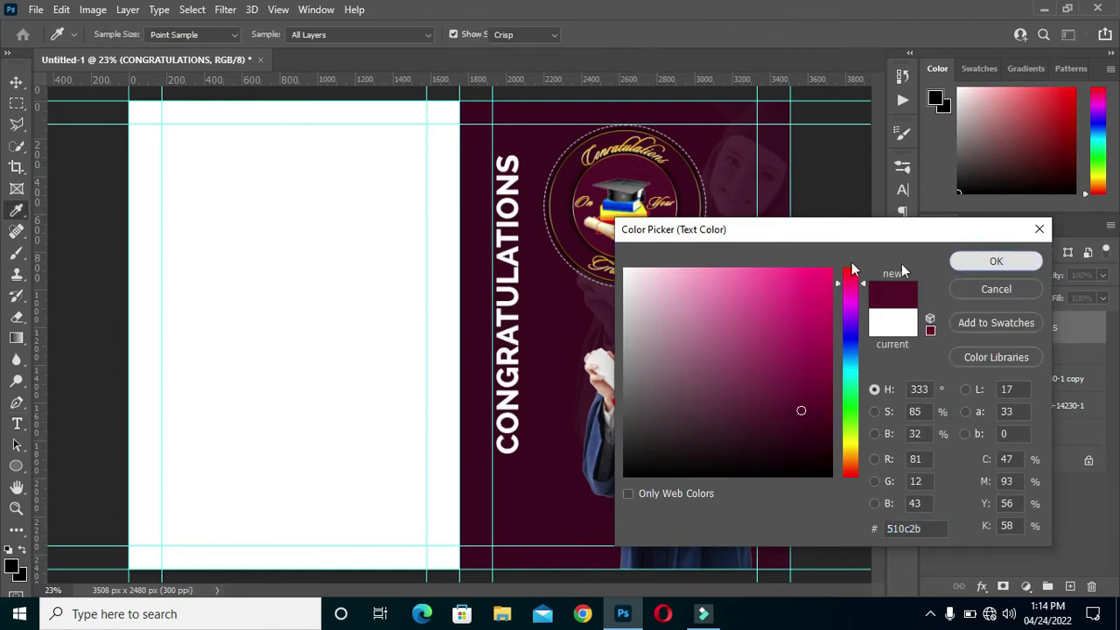
# Step: Add a black drop shadow to the CONGRATULATIONS text with zero distance, reducing the spread to about 8% and lowering the size
pyautogui.click(16, 81)
pyautogui.click(982, 586)
pyautogui.click(1022, 579)
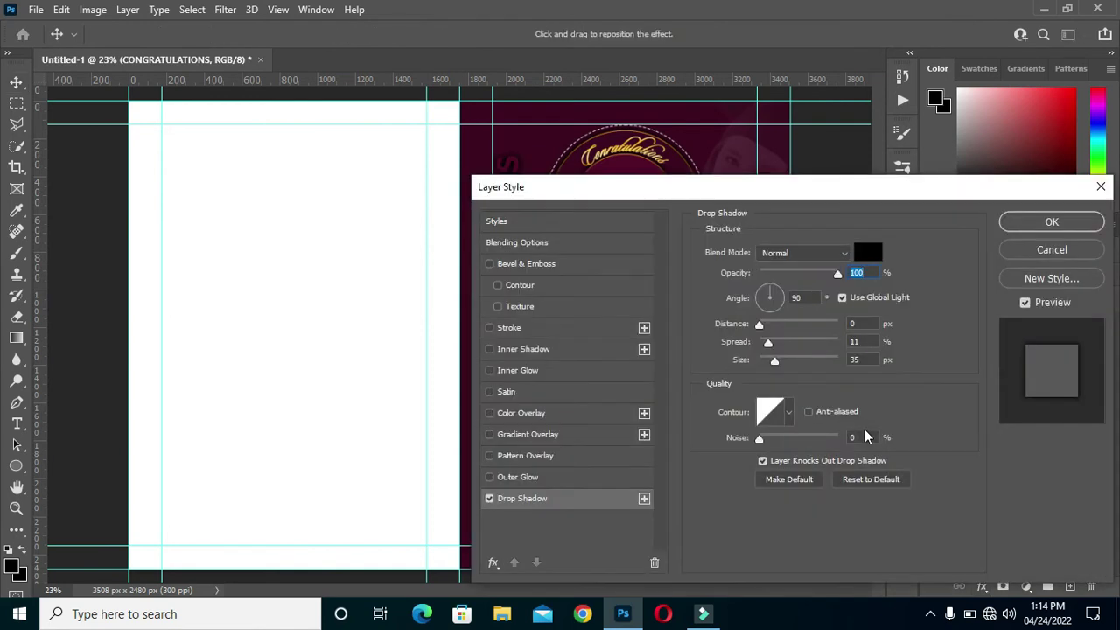
pyautogui.moveTo(743, 183); pyautogui.dragTo(855, 176)
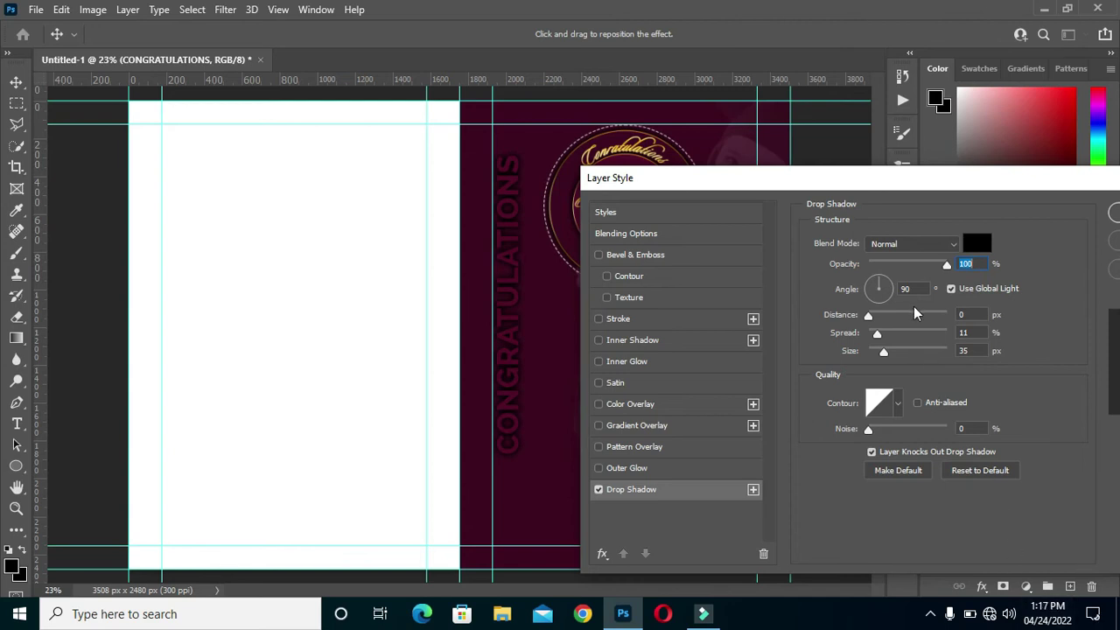
pyautogui.moveTo(885, 355); pyautogui.dragTo(878, 340)
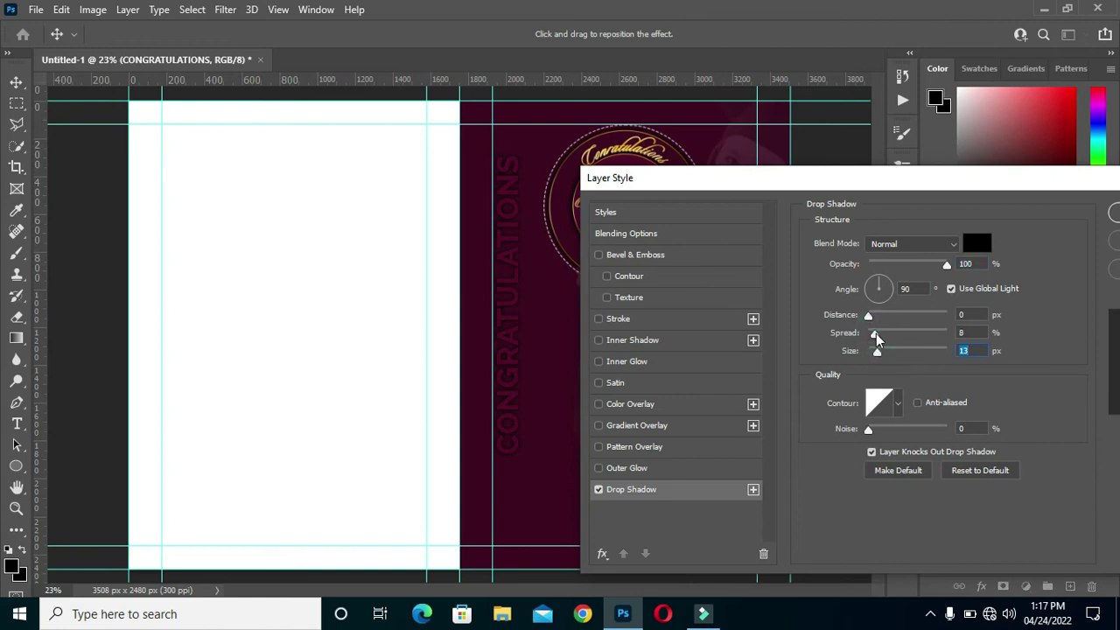
pyautogui.moveTo(877, 352)
pyautogui.mouseDown()
pyautogui.moveTo(875, 338)
pyautogui.moveTo(880, 350)
pyautogui.mouseUp()
pyautogui.moveTo(983, 180); pyautogui.dragTo(846, 146)
pyautogui.click(1029, 181)
pyautogui.click(812, 330)
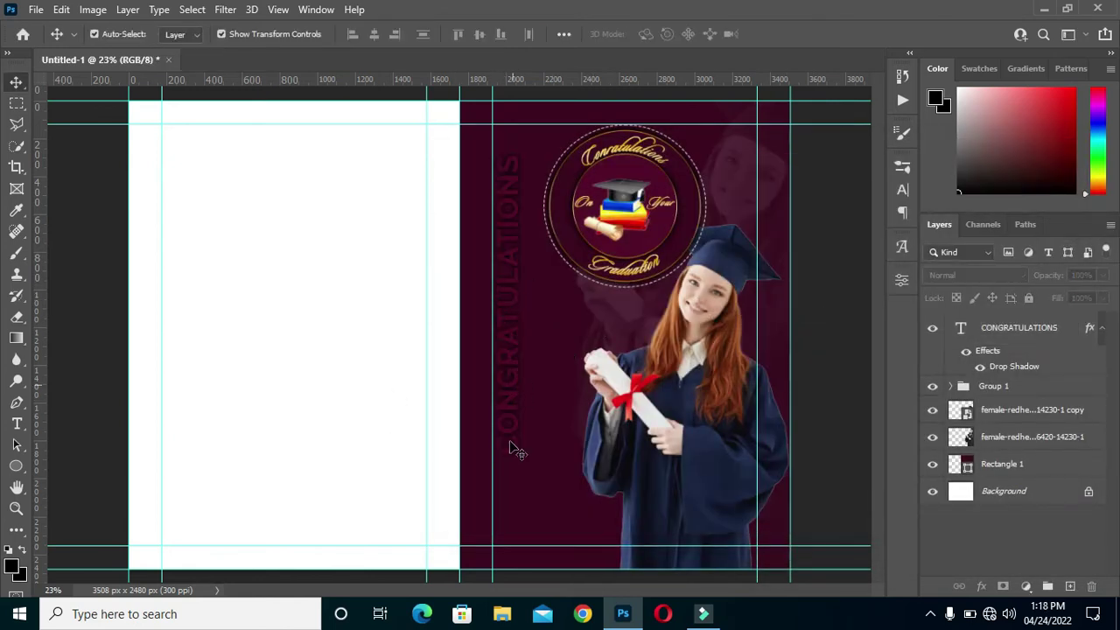
# Step: Add the graduate's first name in capitals as a Raleway Bold 25 pt text line below the vertical CONGRATULATIONS text and commit it
pyautogui.hotkey('ctrl', '-')
pyautogui.hotkey('ctrl', '+')
pyautogui.hotkey('ctrl', '-')
pyautogui.hotkey('ctrl', '+')
pyautogui.scroll(1, 601, 517)
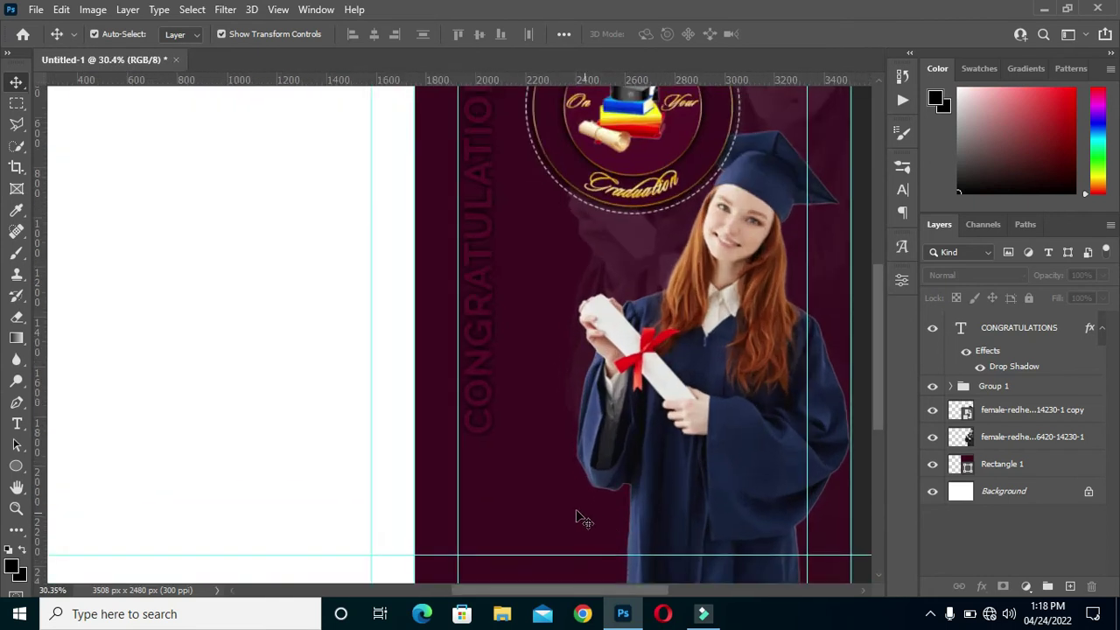
pyautogui.press('t')
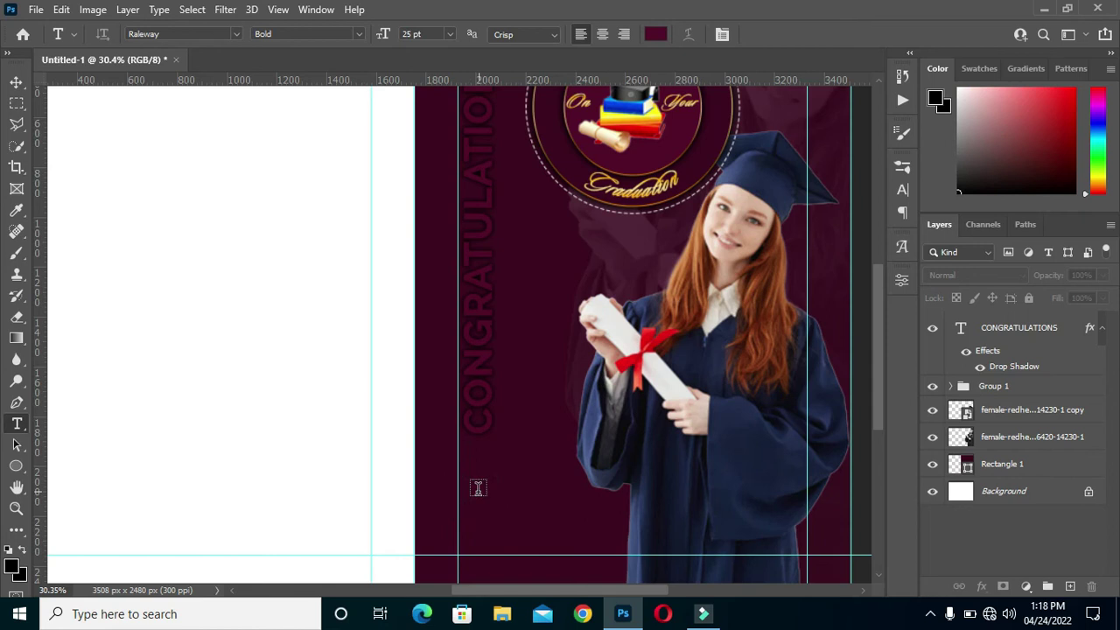
pyautogui.click(478, 488)
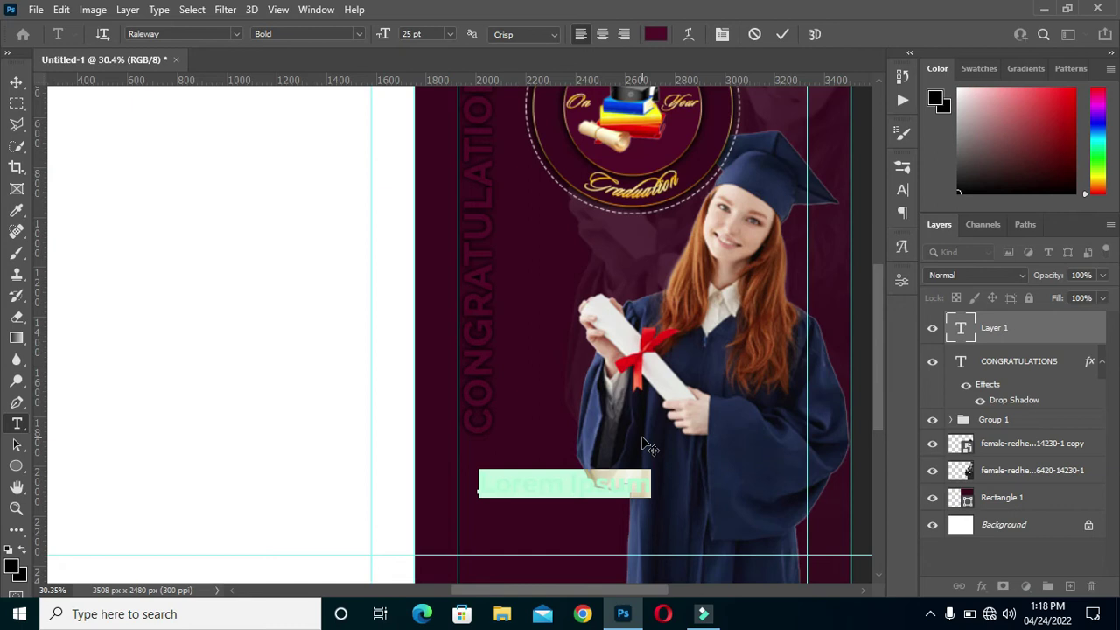
pyautogui.press('BackSpace')
pyautogui.write('Classf 2')
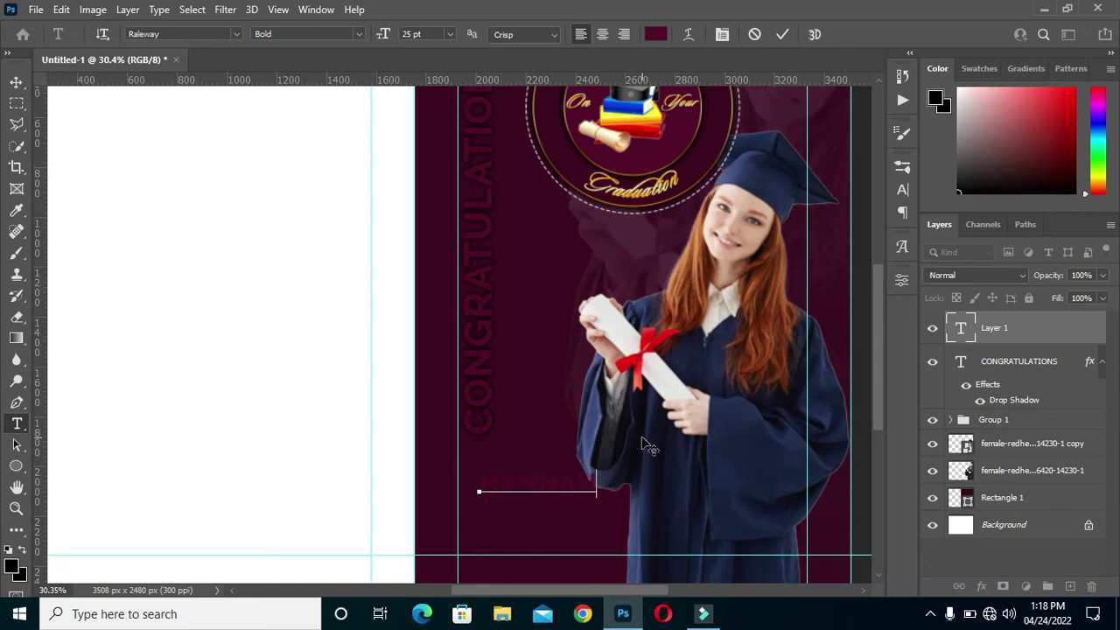
pyautogui.click(782, 34)
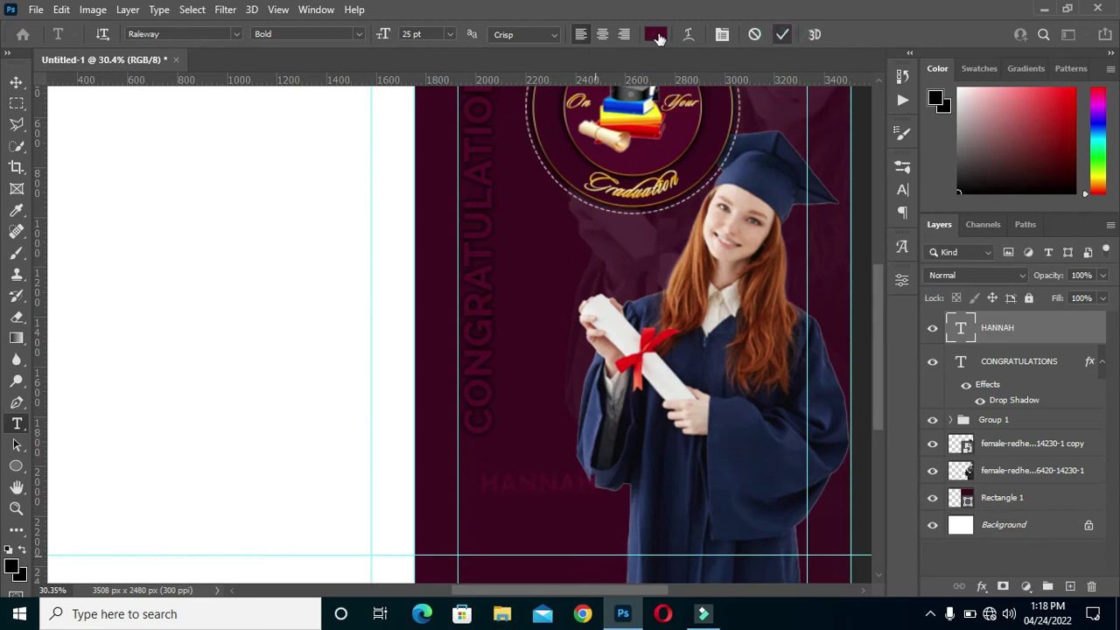
pyautogui.click(1103, 366)
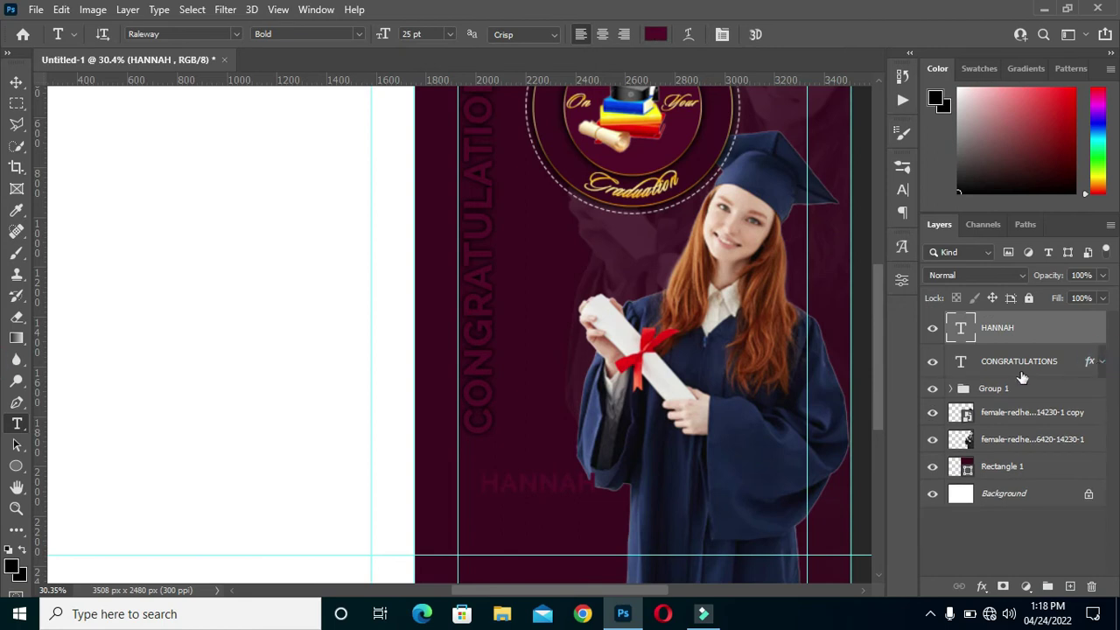
# Step: Change the first-name text color to pale yellow fee496
pyautogui.click(657, 39)
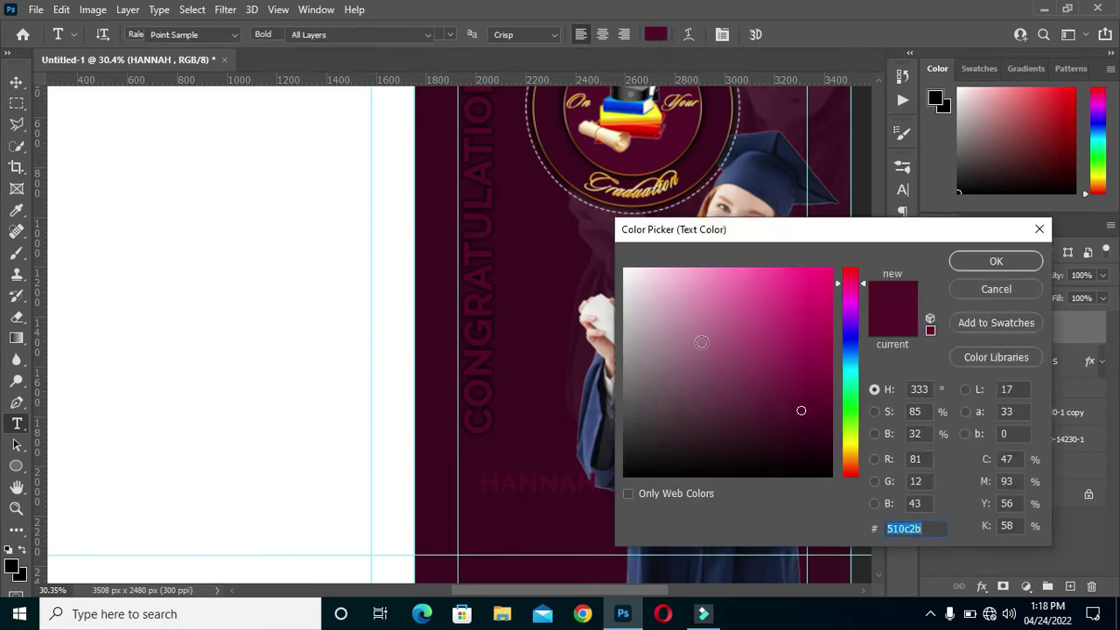
pyautogui.click(851, 450)
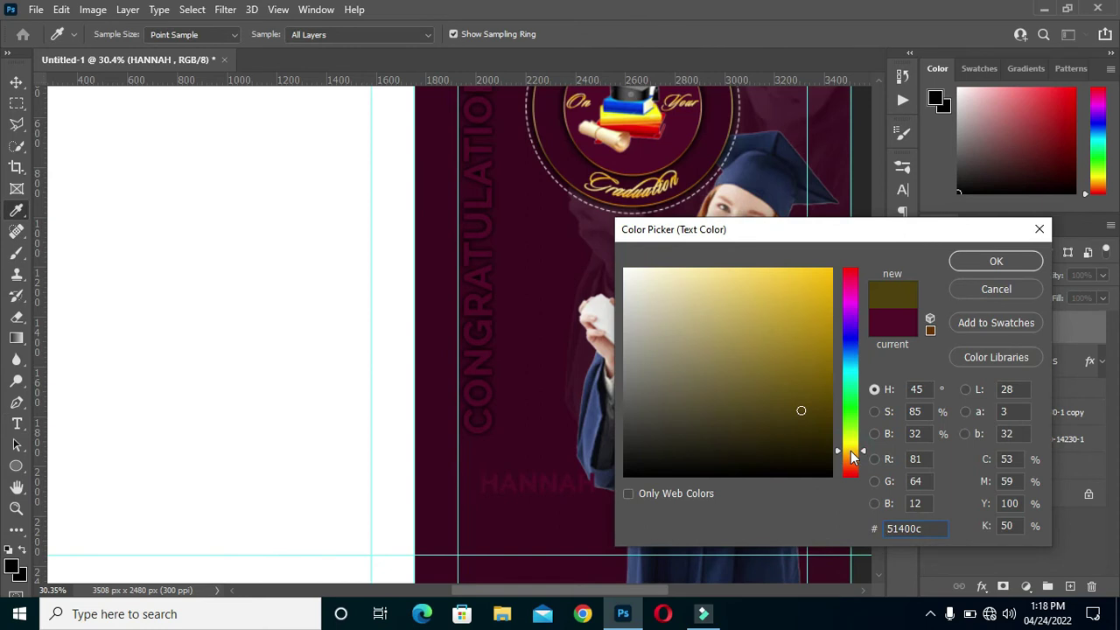
pyautogui.click(684, 270)
pyautogui.click(665, 267)
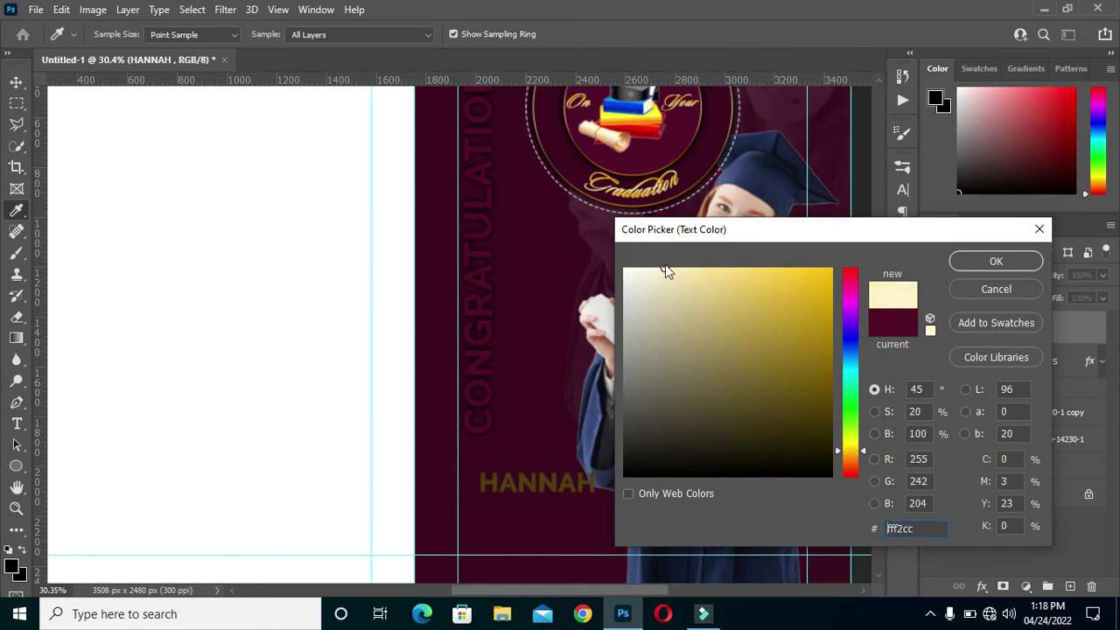
pyautogui.moveTo(683, 269); pyautogui.dragTo(709, 269)
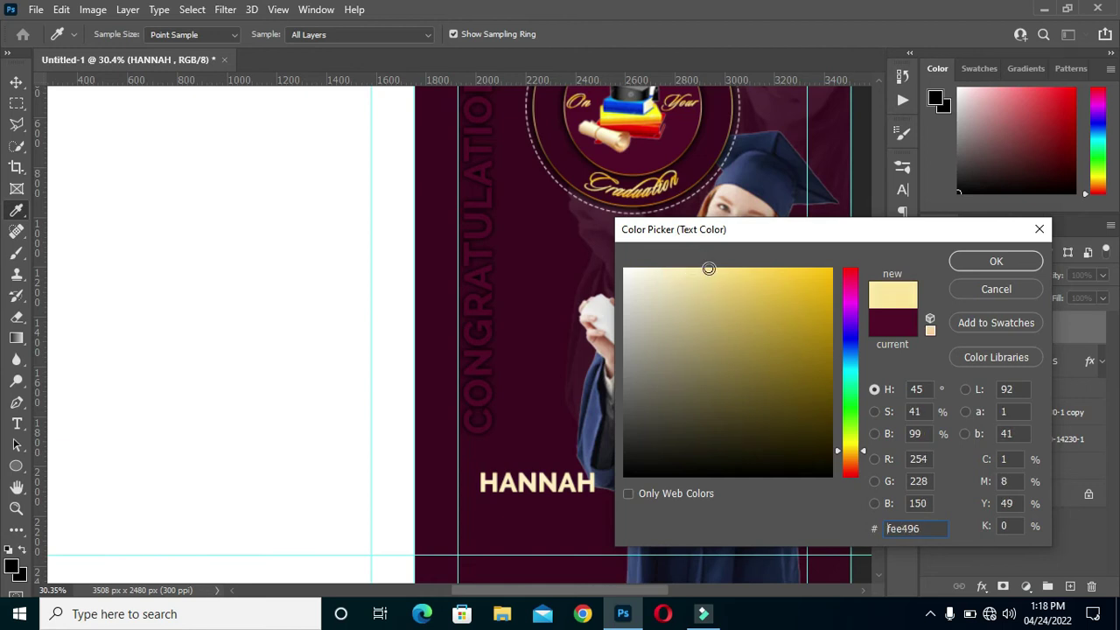
pyautogui.click(996, 261)
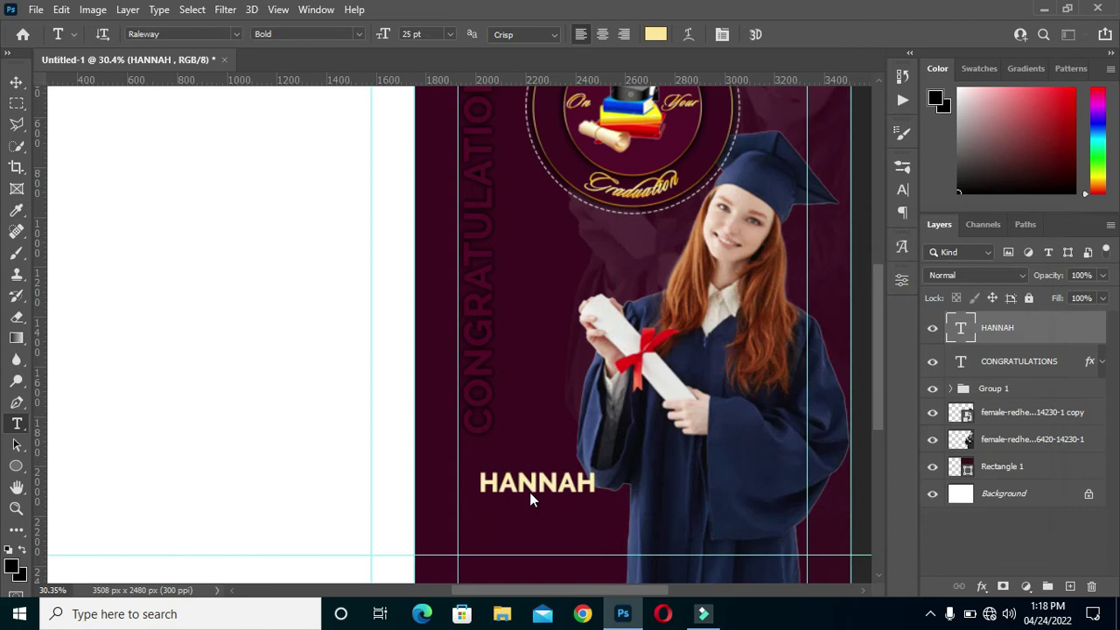
# Step: Move the first-name text closer to the maroon panel's left margin guide and slightly lower
pyautogui.moveTo(534, 491); pyautogui.dragTo(522, 501)
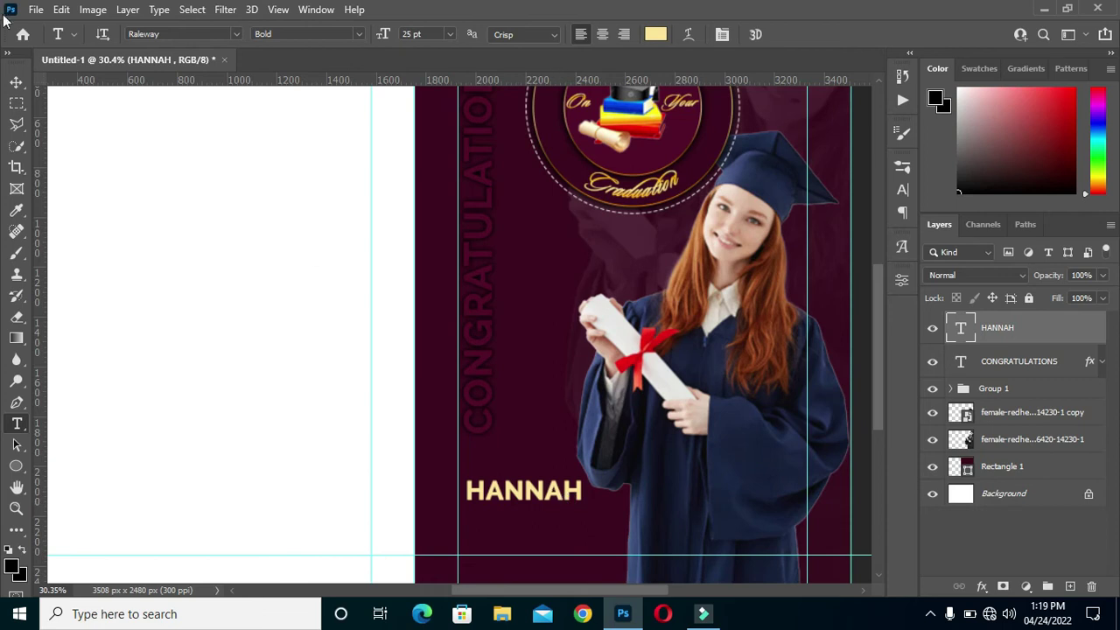
pyautogui.click(16, 81)
pyautogui.moveTo(544, 497); pyautogui.dragTo(544, 511)
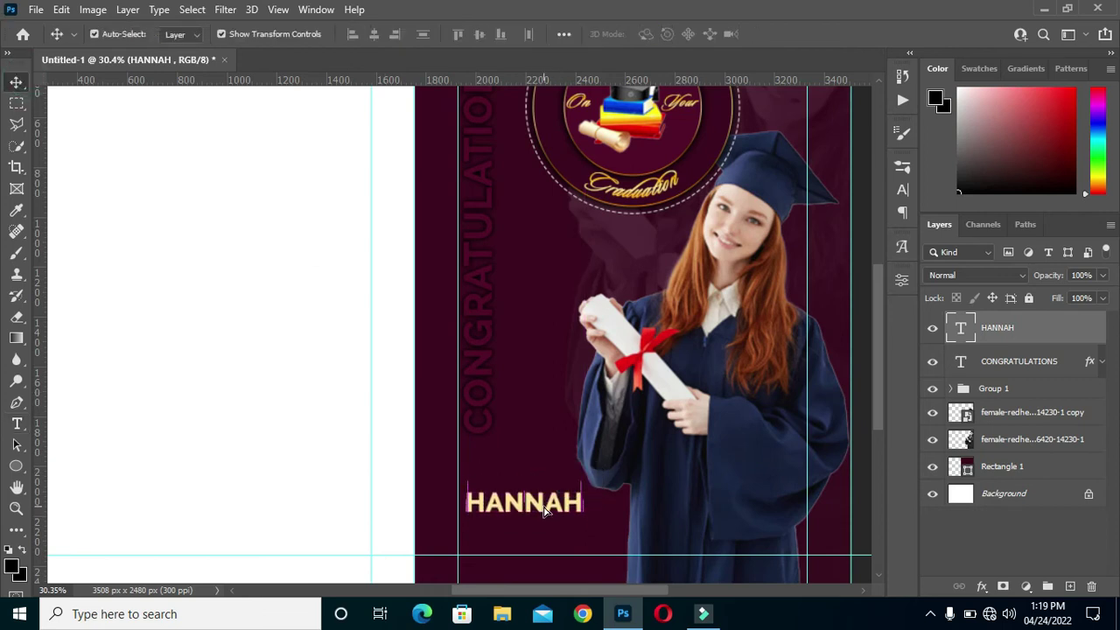
# Step: Duplicate the first-name text directly below the original and replace the copy's wording with the graduate's surname
pyautogui.moveTo(1034, 333); pyautogui.dragTo(1070, 586)
pyautogui.moveTo(551, 515); pyautogui.dragTo(567, 525)
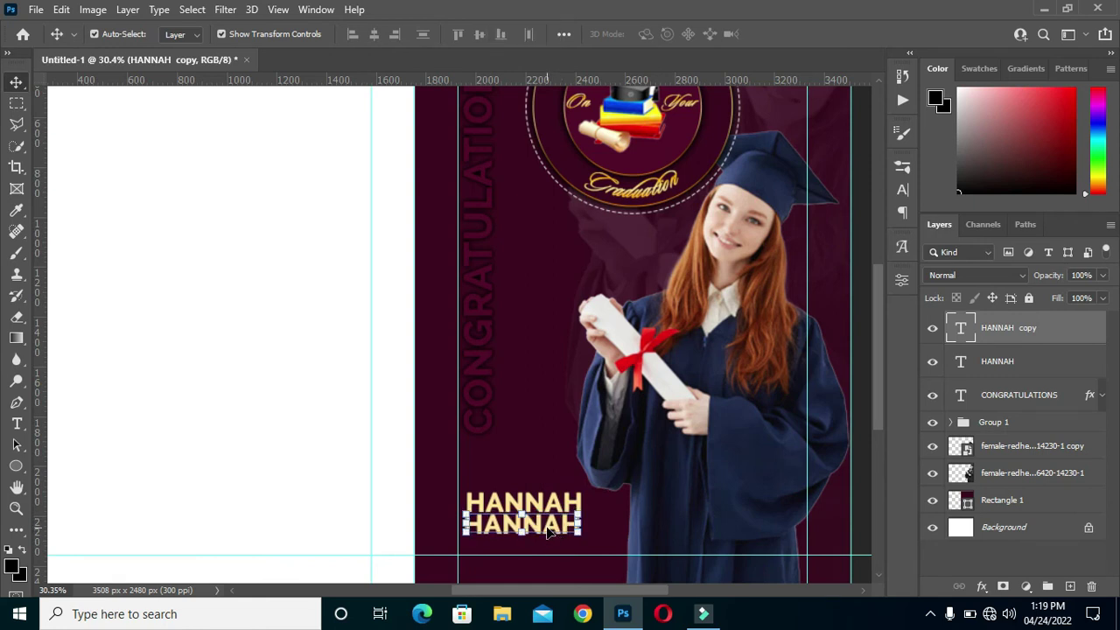
pyautogui.doubleClick(547, 524)
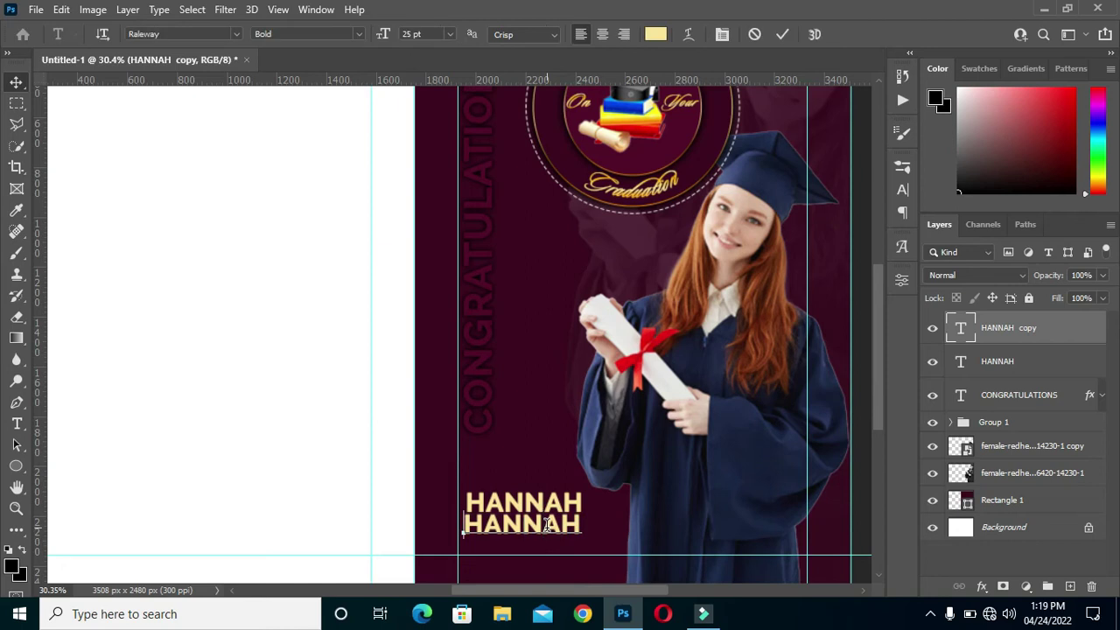
pyautogui.hotkey('ctrl', 'a')
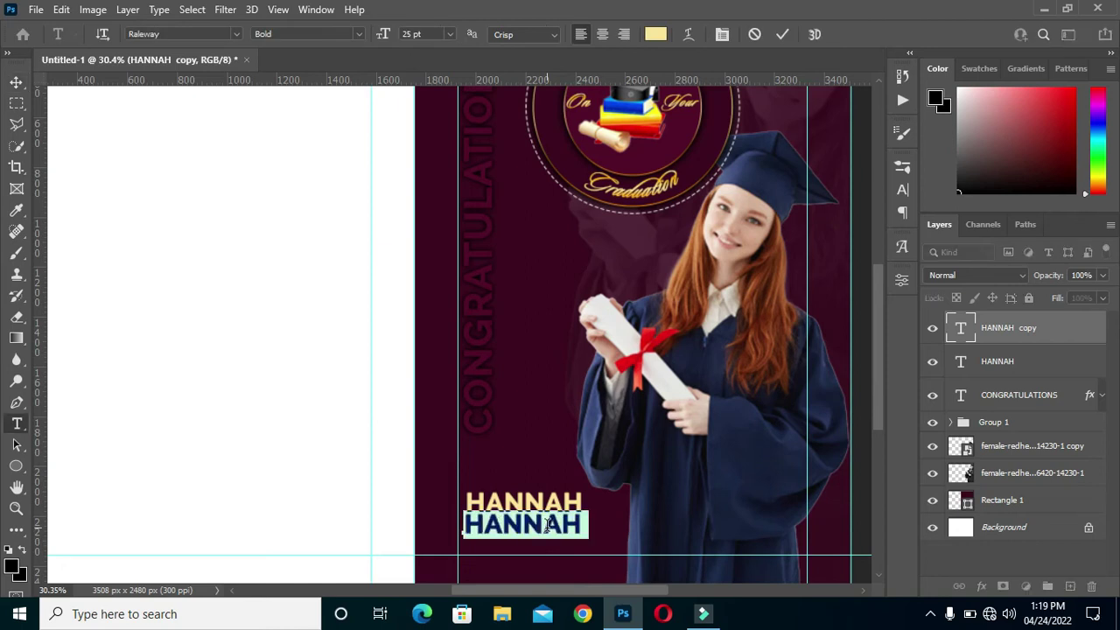
pyautogui.click(547, 524)
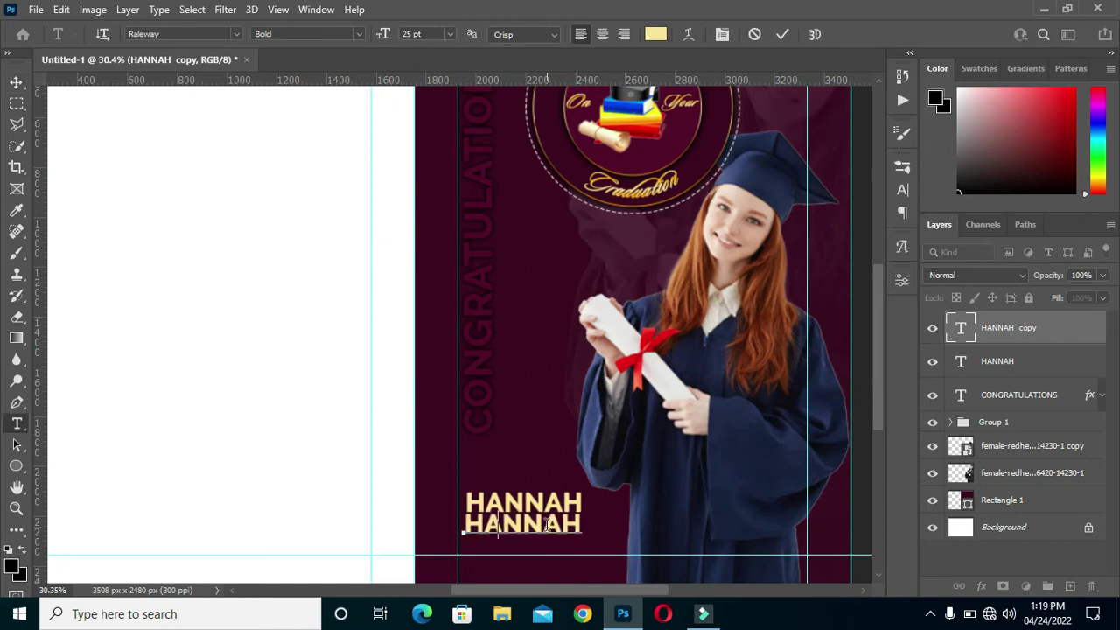
pyautogui.write('Clic')
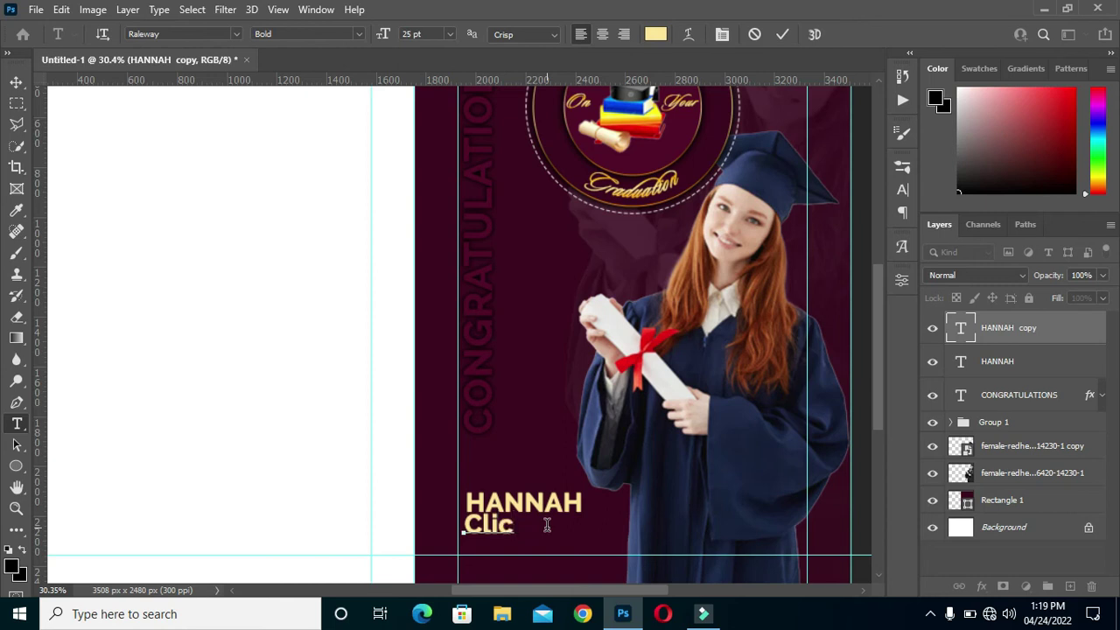
pyautogui.press('BackSpace')
pyautogui.write('ton')
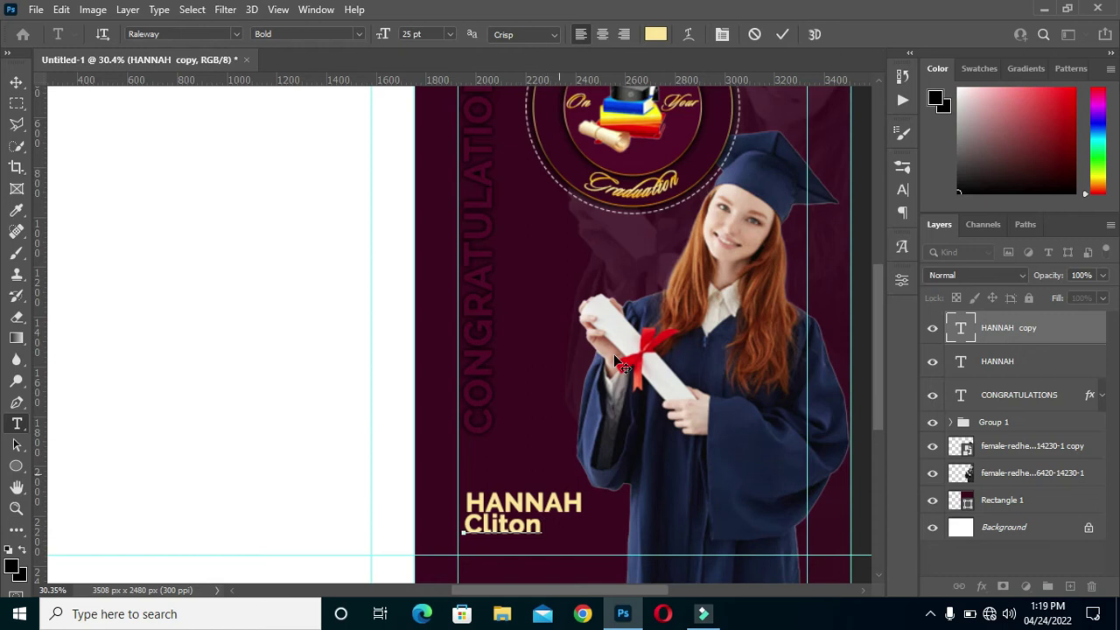
pyautogui.click(785, 35)
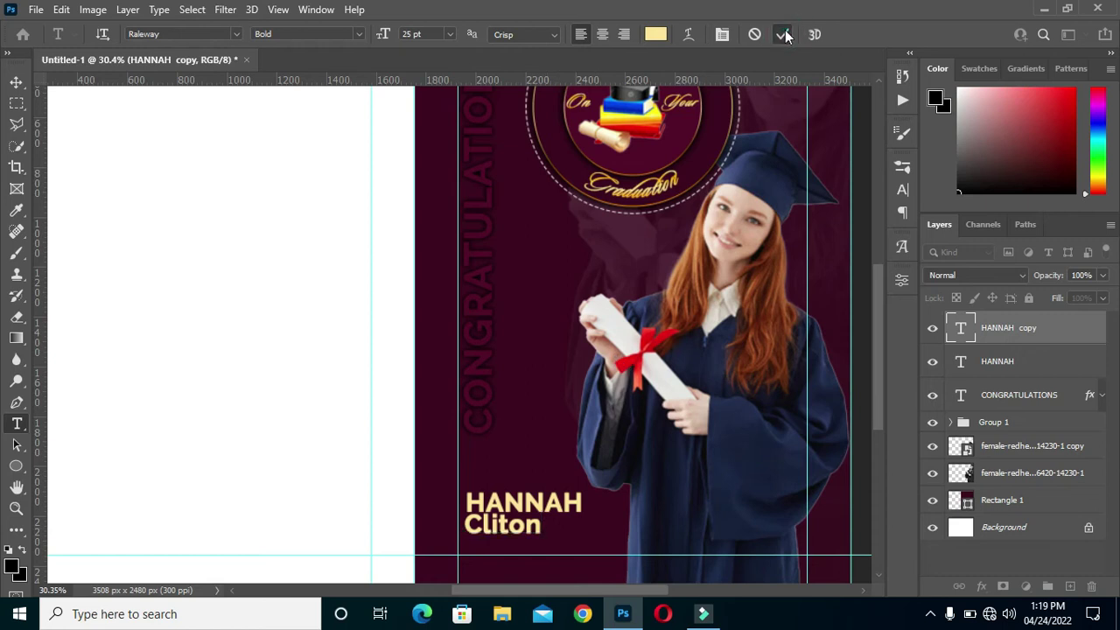
# Step: Set the surname text in Sloop Script and scale it to about 188%, placed just beneath the first name
pyautogui.click(236, 37)
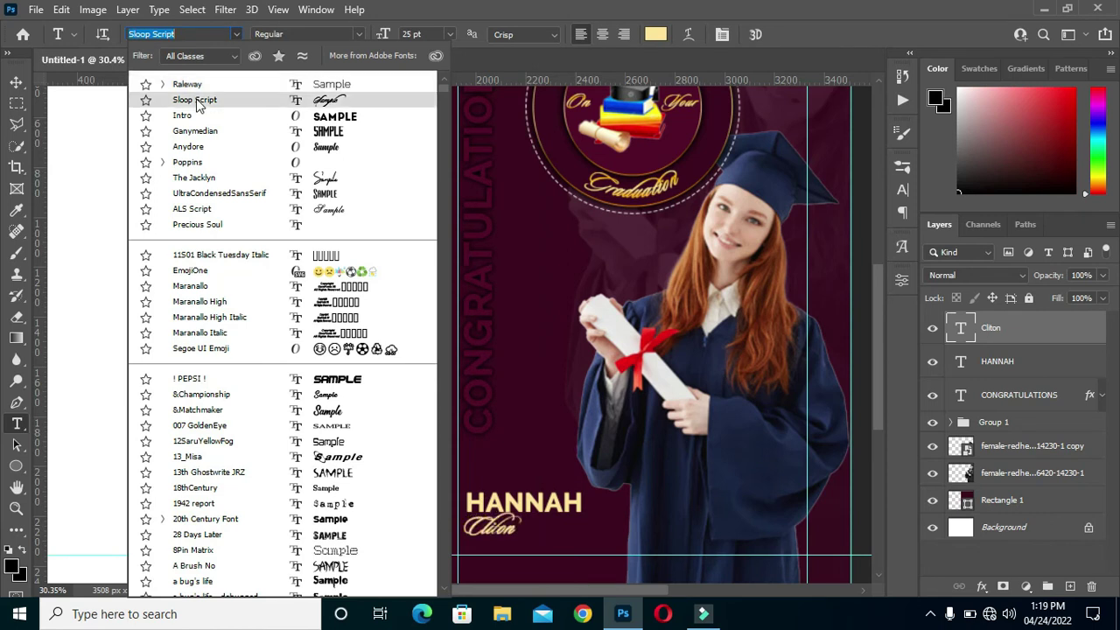
pyautogui.click(196, 100)
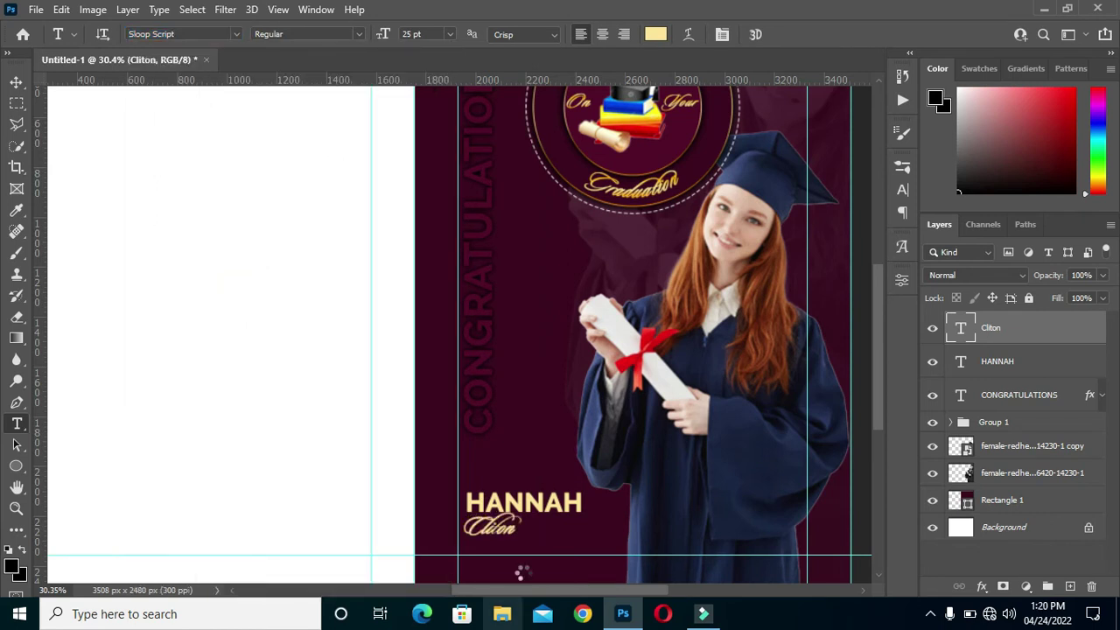
pyautogui.click(21, 84)
pyautogui.hotkey('ctrl', 't')
pyautogui.moveTo(538, 534)
pyautogui.mouseDown()
pyautogui.moveTo(593, 527)
pyautogui.moveTo(535, 536)
pyautogui.moveTo(548, 544)
pyautogui.moveTo(540, 549)
pyautogui.mouseUp()
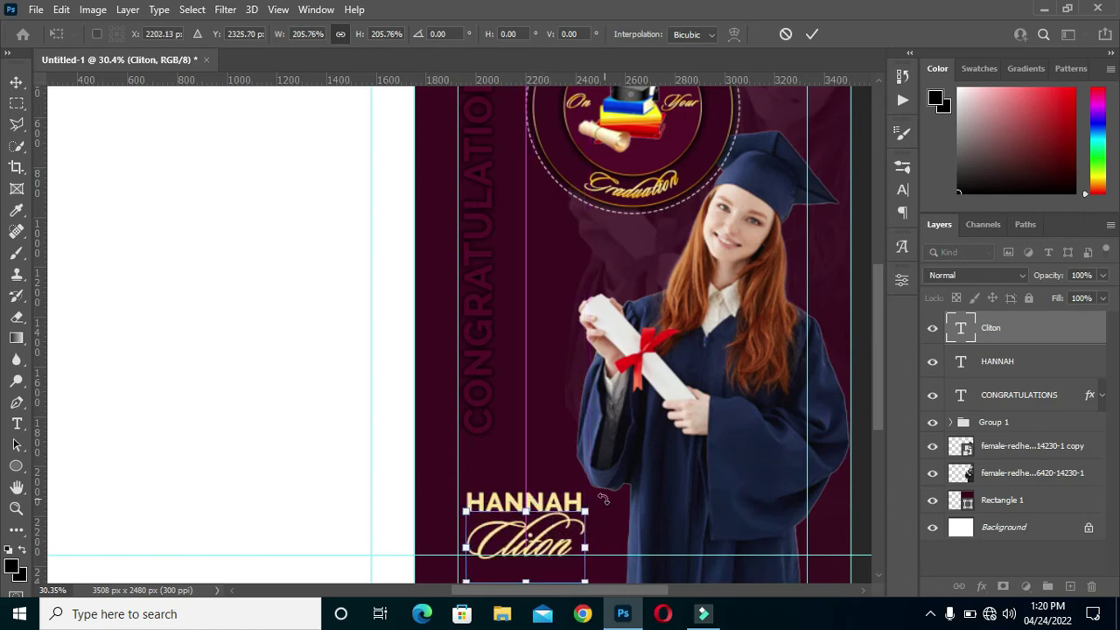
pyautogui.moveTo(573, 549); pyautogui.dragTo(573, 547)
pyautogui.press('Up')
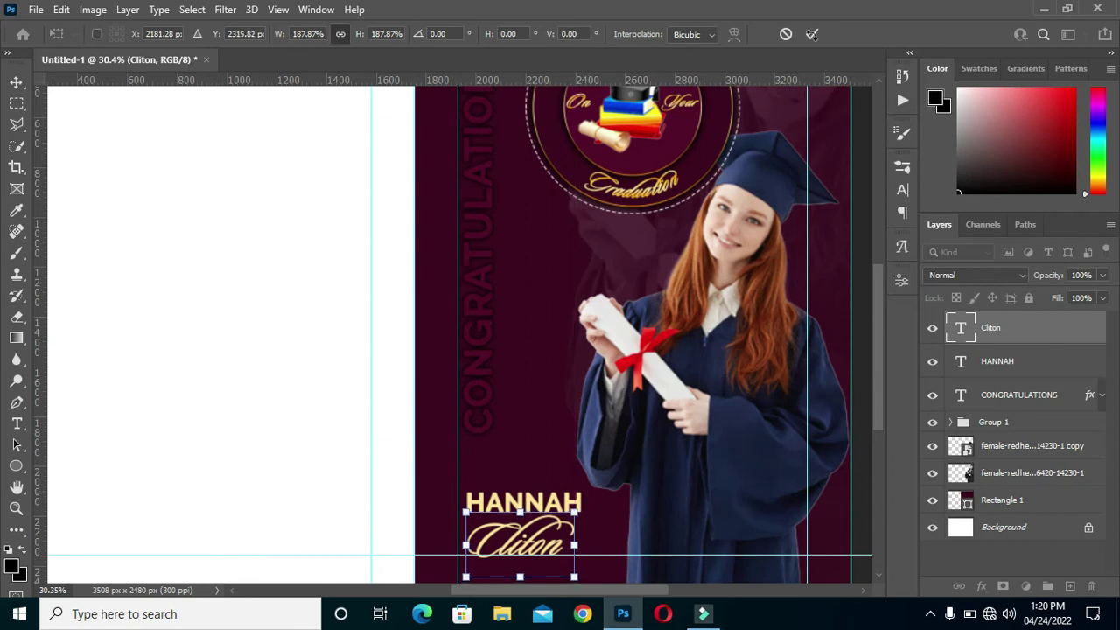
pyautogui.click(810, 36)
# Step: Scale the first-name text down so it is narrower than the script surname, and move the surname directly above it
pyautogui.scroll(-2, 616, 359)
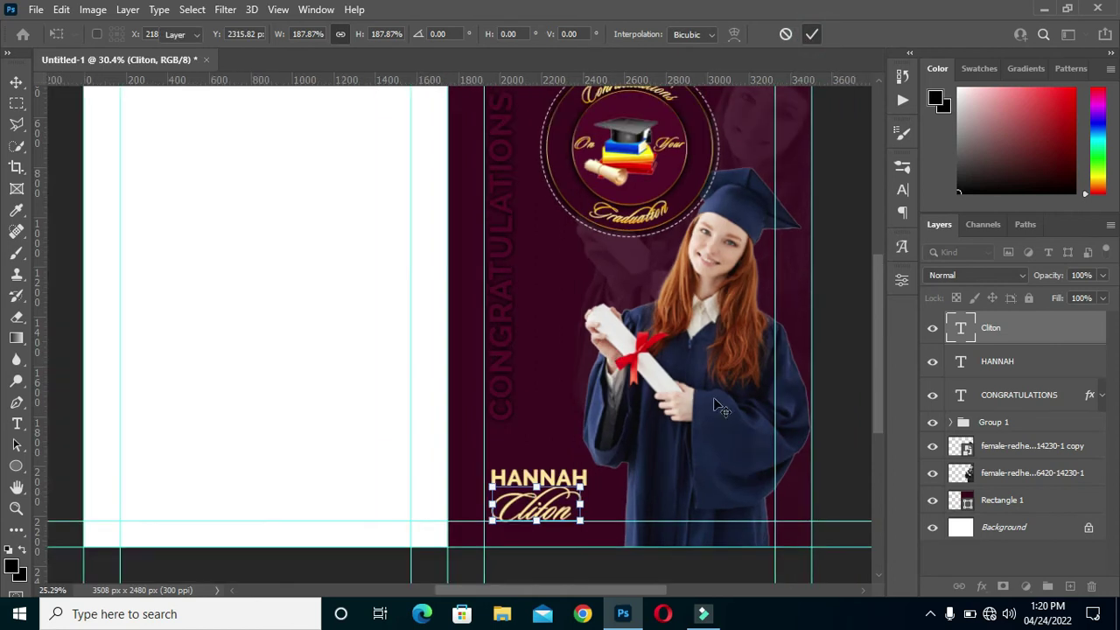
pyautogui.click(595, 516)
pyautogui.scroll(1, 560, 524)
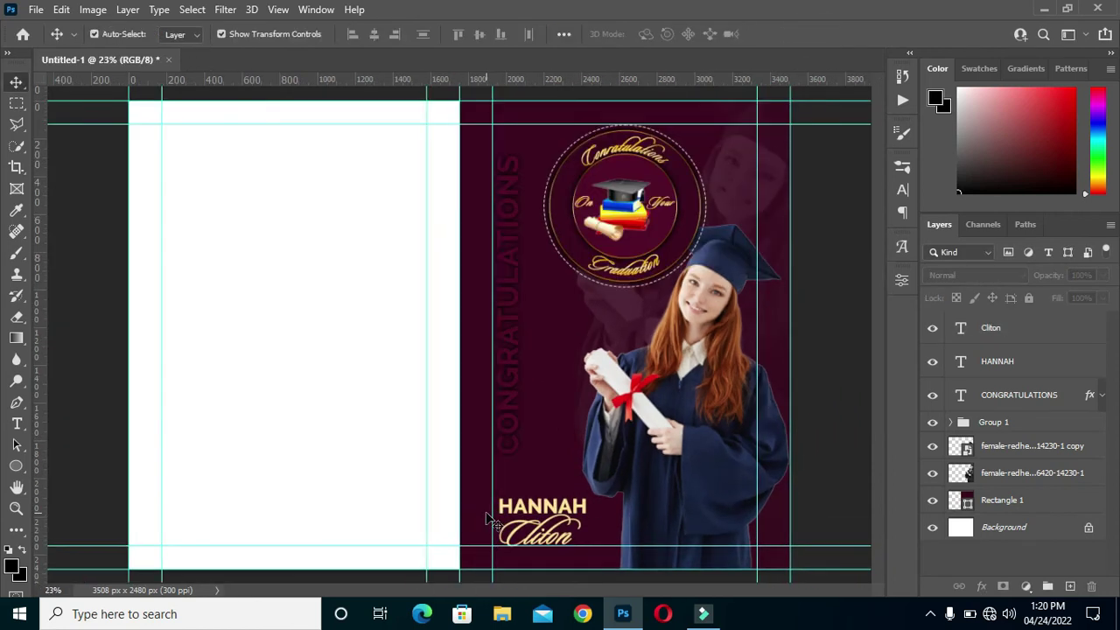
pyautogui.scroll(-3, 880, 409)
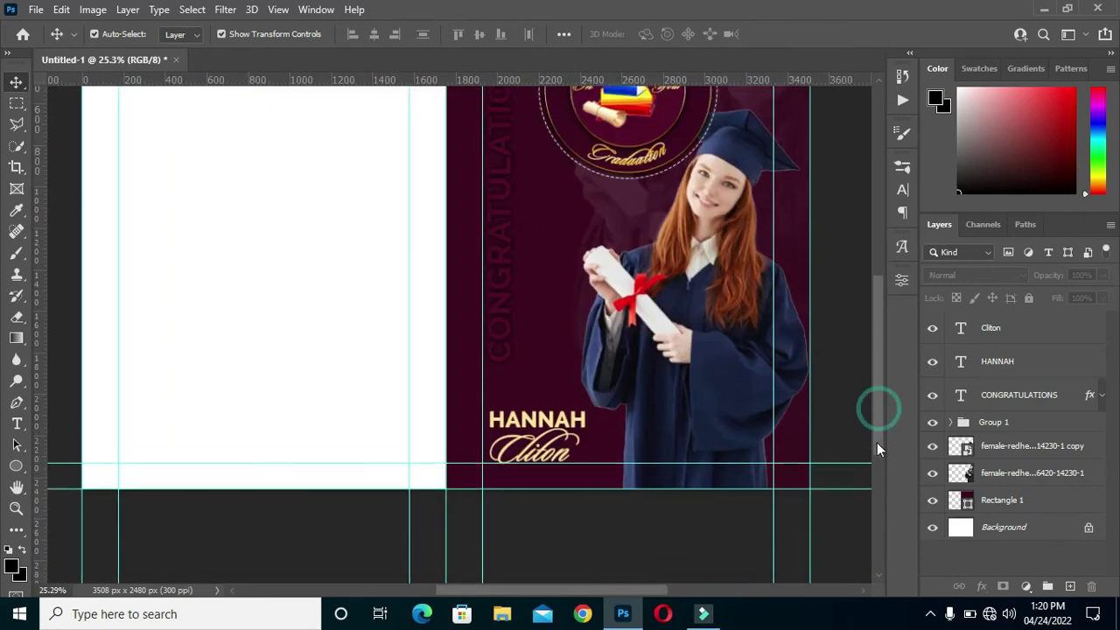
pyautogui.scroll(2, 585, 421)
pyautogui.click(565, 409)
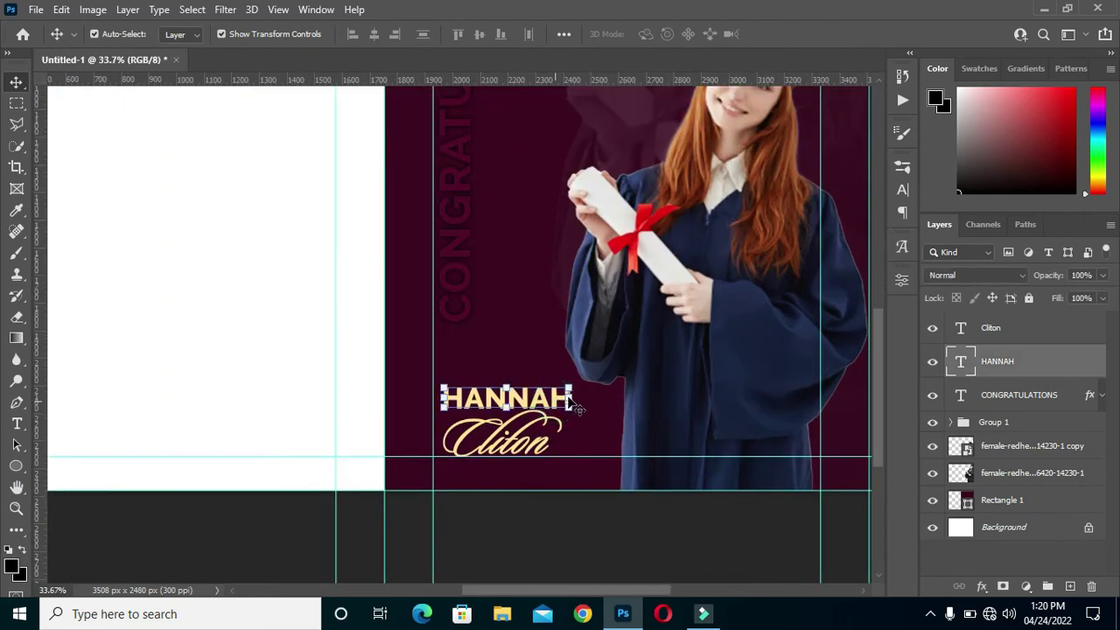
pyautogui.hotkey('ctrl', 't')
pyautogui.moveTo(578, 398); pyautogui.dragTo(543, 398)
pyautogui.press('Return')
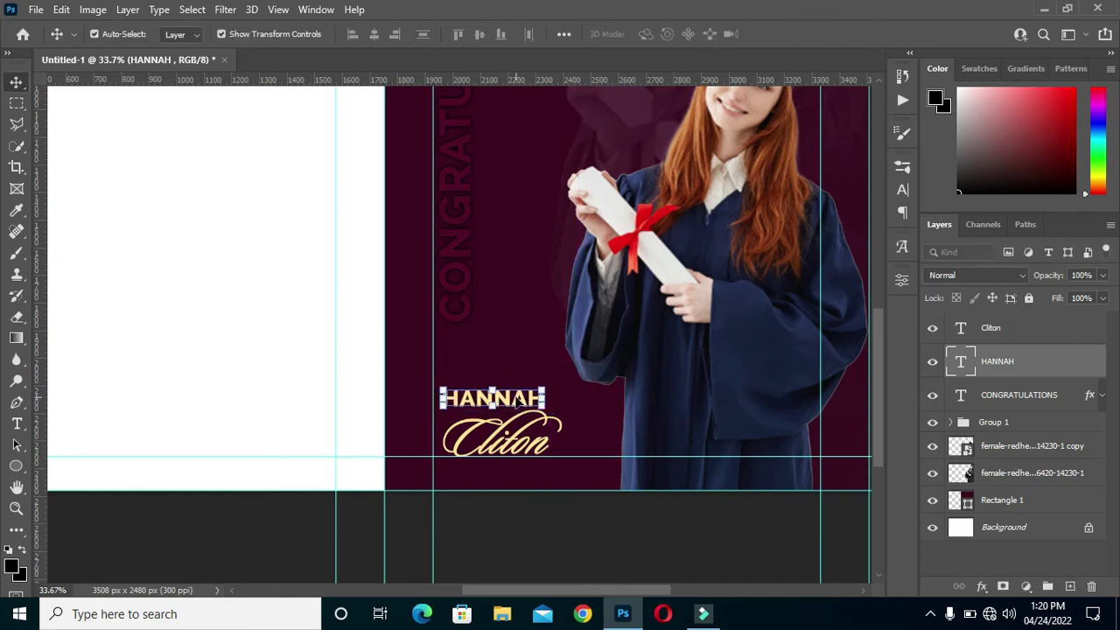
pyautogui.moveTo(525, 448); pyautogui.dragTo(508, 375)
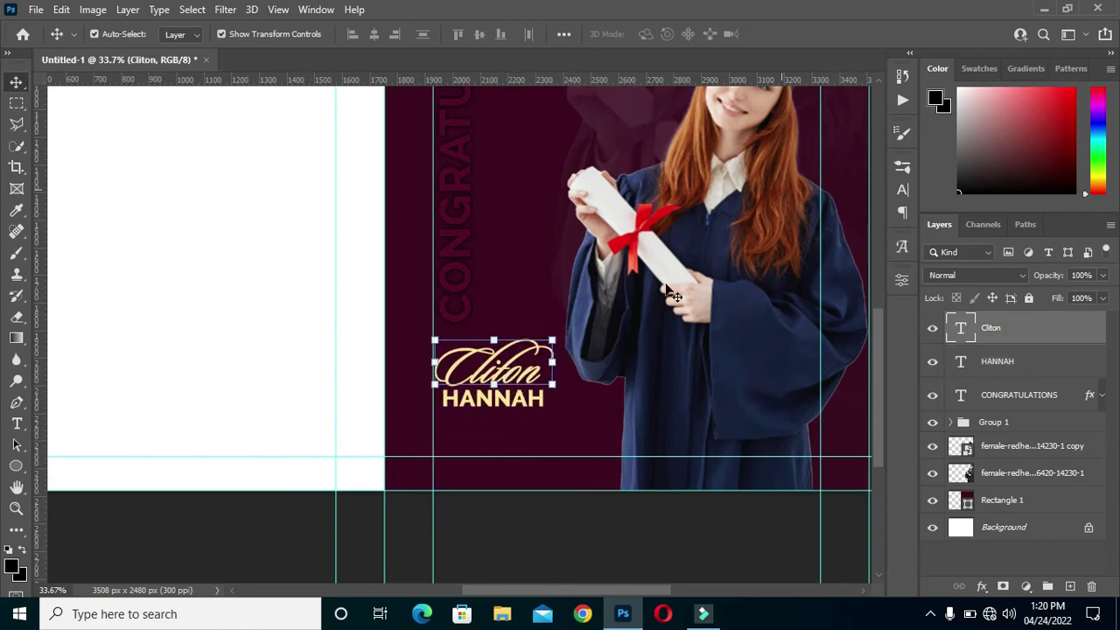
# Step: Scale both name texts together to about 111% and lower them to just above the bottom margin guide
pyautogui.keyDown('shift'); pyautogui.click(1019, 364); pyautogui.keyUp('shift')
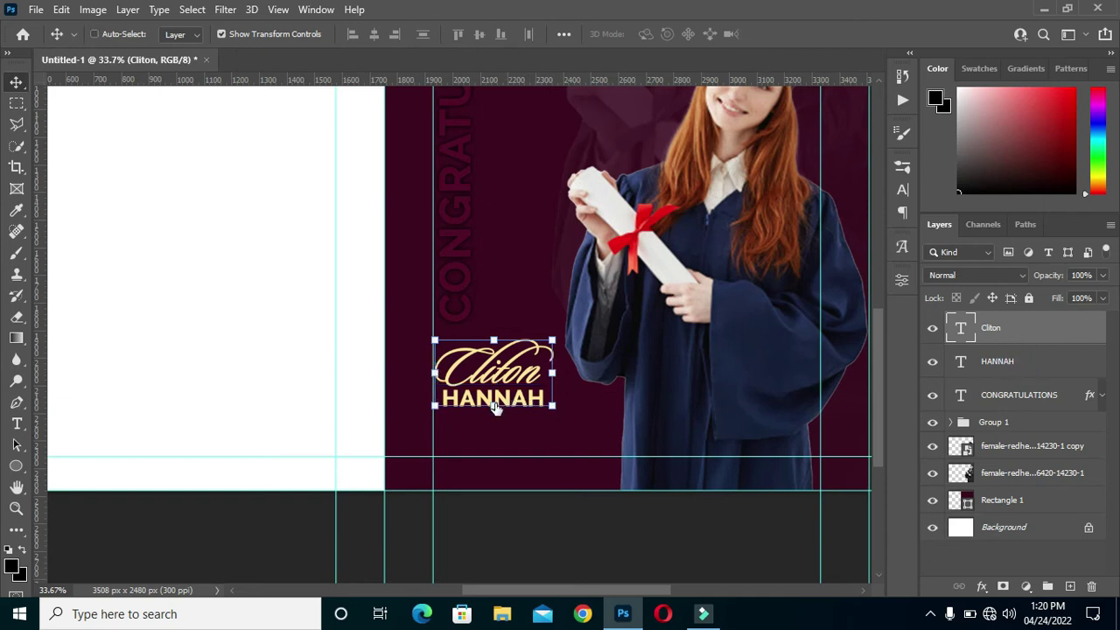
pyautogui.hotkey('ctrl', 't')
pyautogui.moveTo(506, 376); pyautogui.dragTo(567, 411)
pyautogui.click(812, 34)
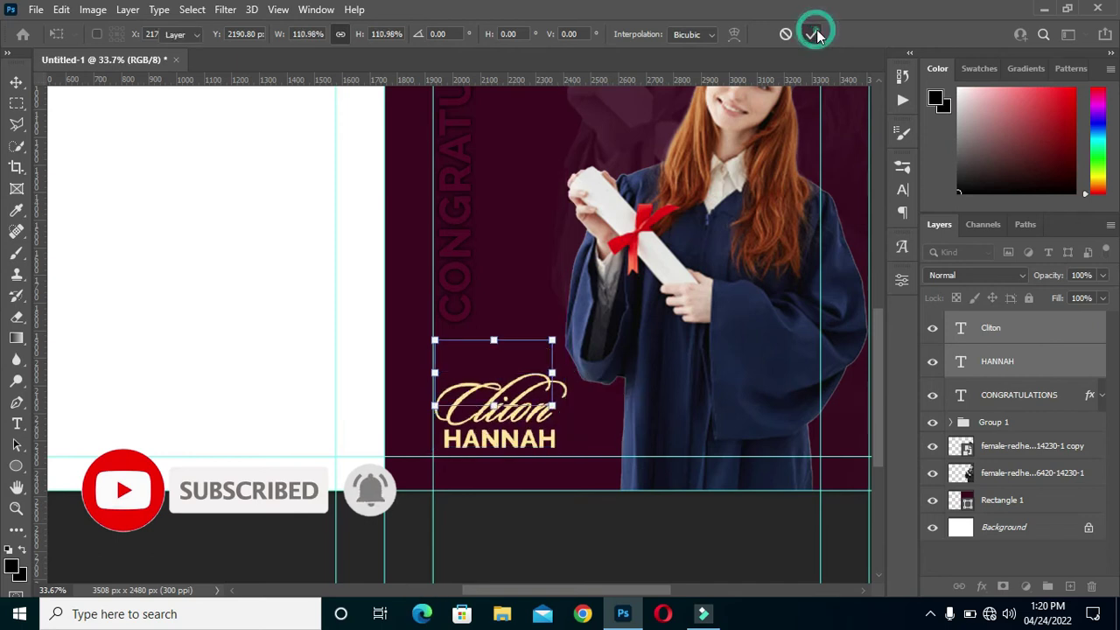
pyautogui.scroll(-1, 592, 267)
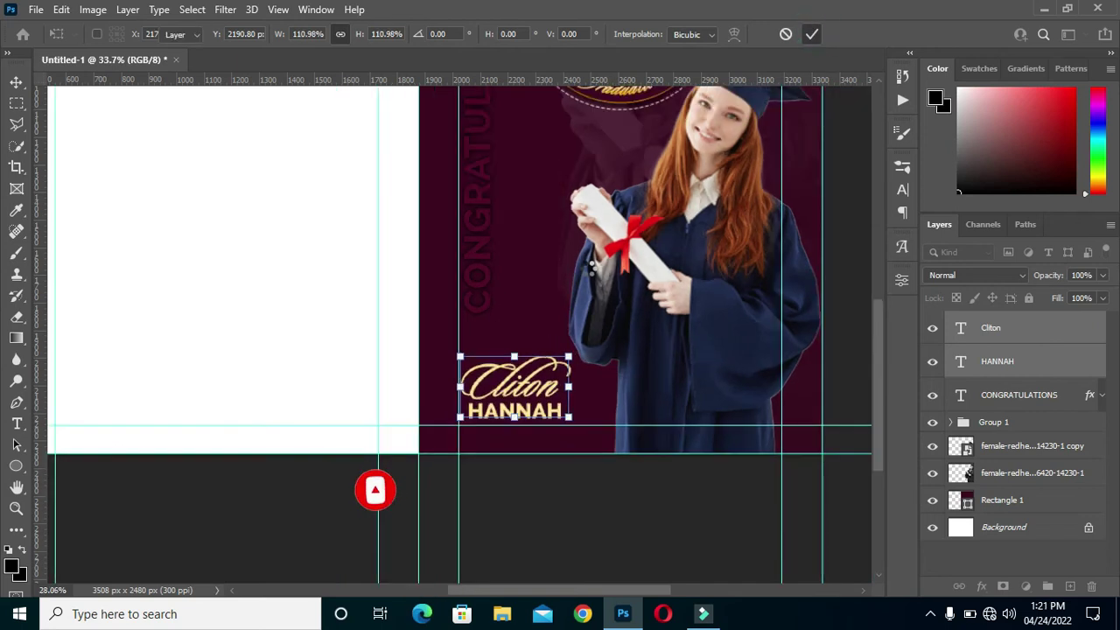
pyautogui.click(575, 503)
pyautogui.scroll(-1, 507, 420)
pyautogui.scroll(1, 516, 455)
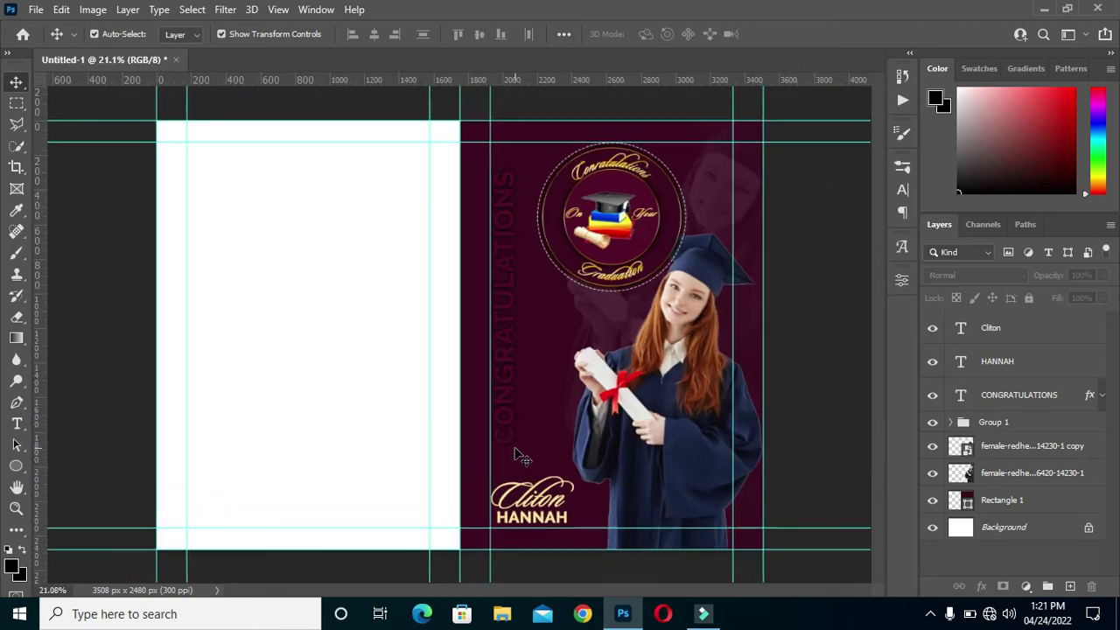
# Step: Draw a rectangle about 210 × 116 px beside the name text, reaching to the edge of the graduate's robe
pyautogui.scroll(2, 846, 391)
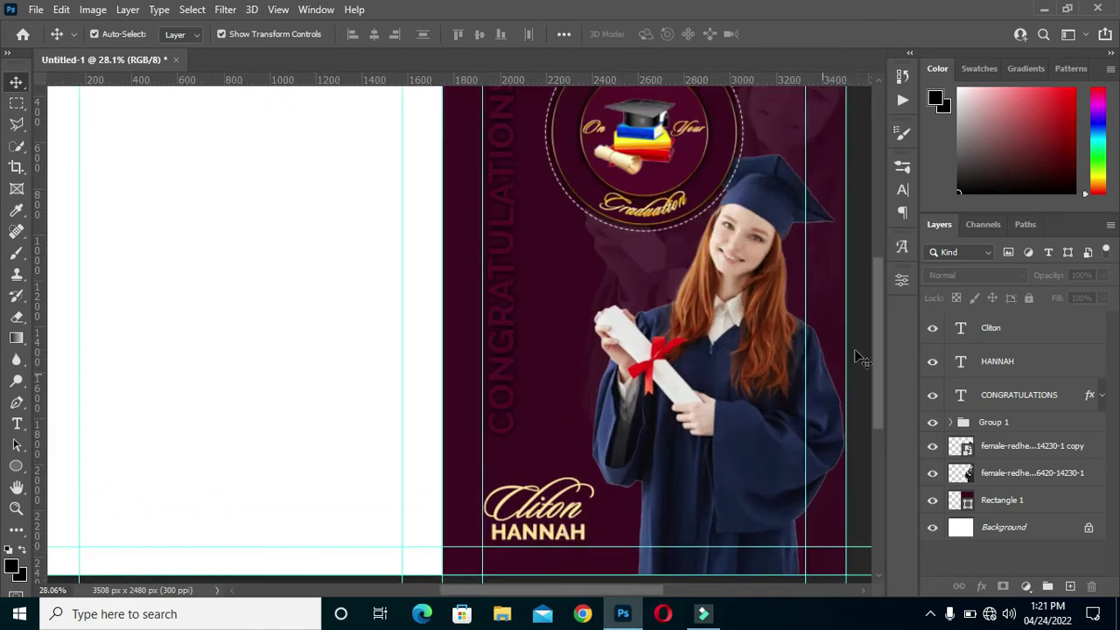
pyautogui.scroll(-3, 878, 376)
pyautogui.scroll(2, 601, 416)
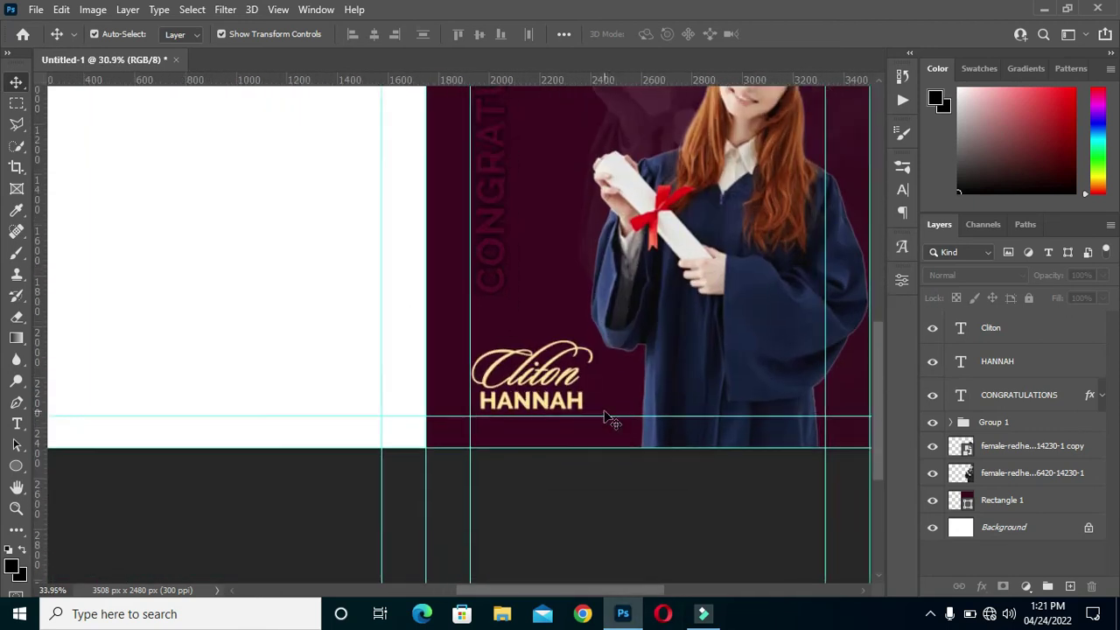
pyautogui.click(20, 468)
pyautogui.click(77, 467)
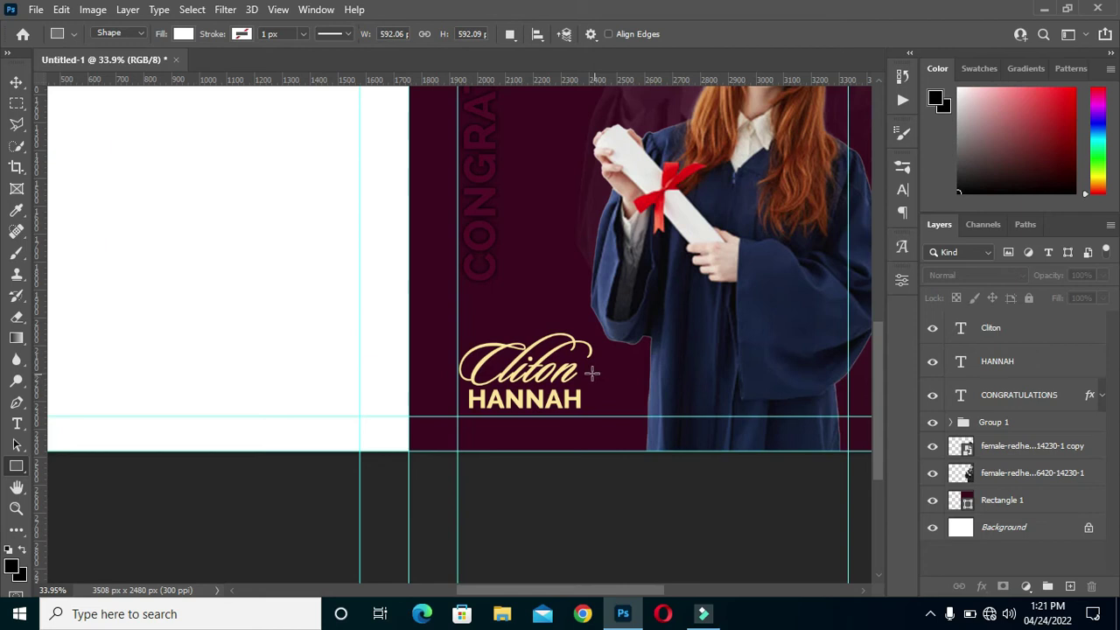
pyautogui.moveTo(592, 370); pyautogui.dragTo(651, 402)
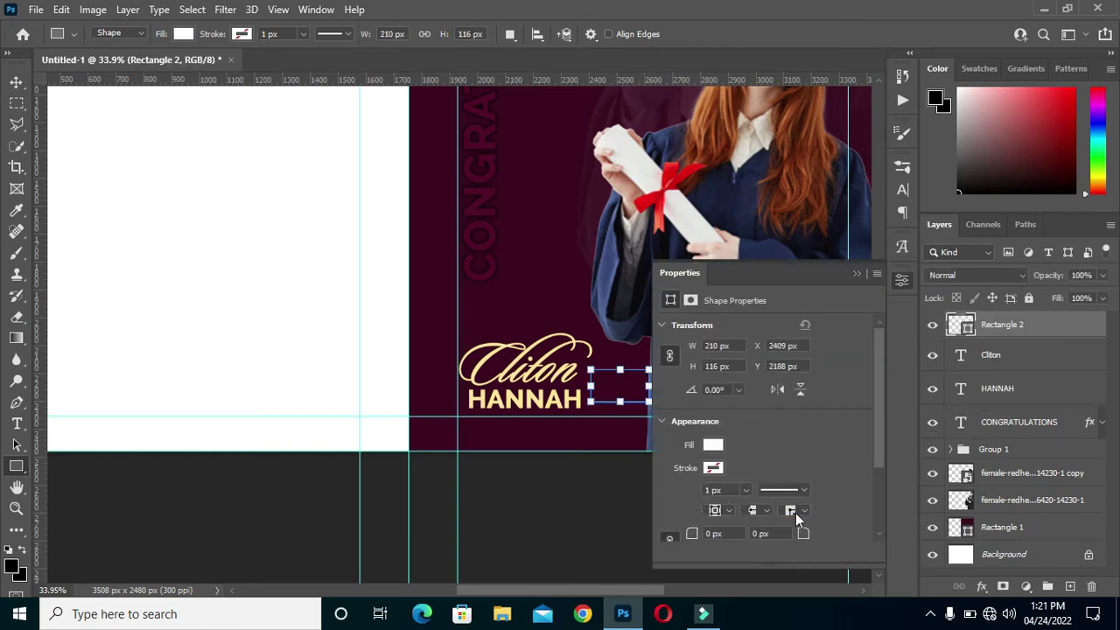
# Step: Fill the small rectangle beside the names with orange f68f00
pyautogui.scroll(-2, 611, 346)
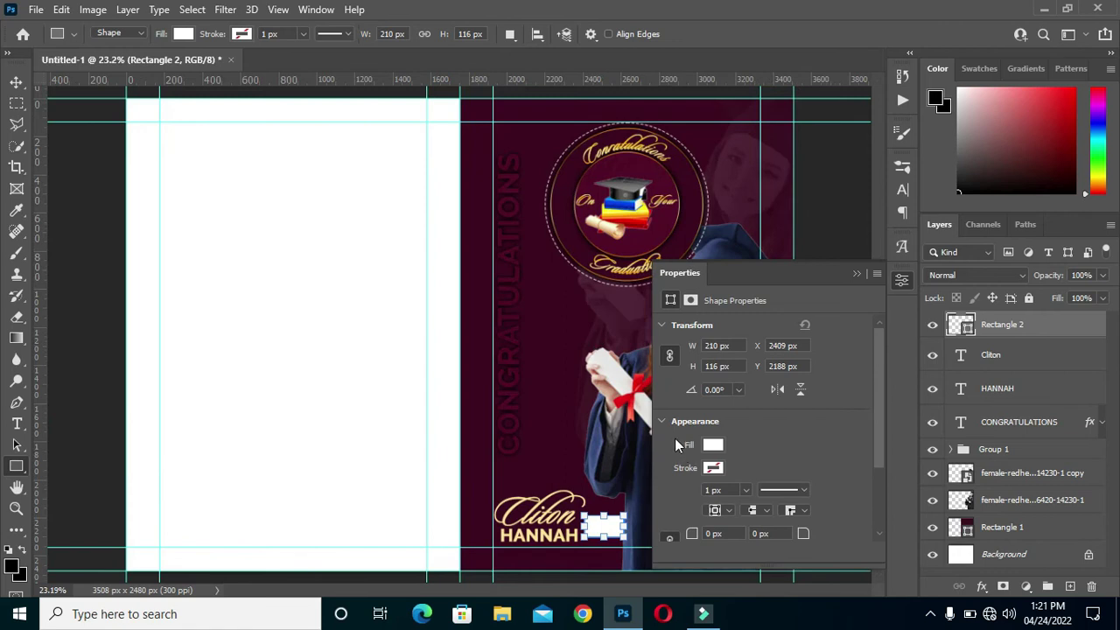
pyautogui.click(713, 445)
pyautogui.click(777, 404)
pyautogui.click(856, 273)
pyautogui.click(857, 273)
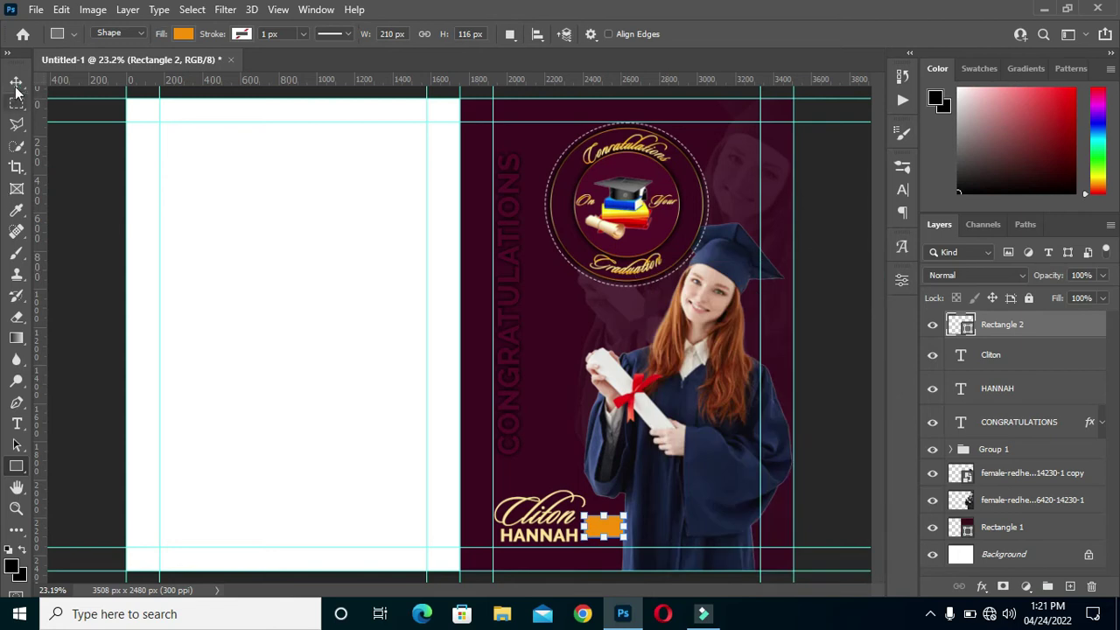
pyautogui.press('v')
pyautogui.click(815, 464)
# Step: Move the orange rectangle's layer beneath both graduate photo layers, just above the maroon panel's layer
pyautogui.scroll(3, 600, 508)
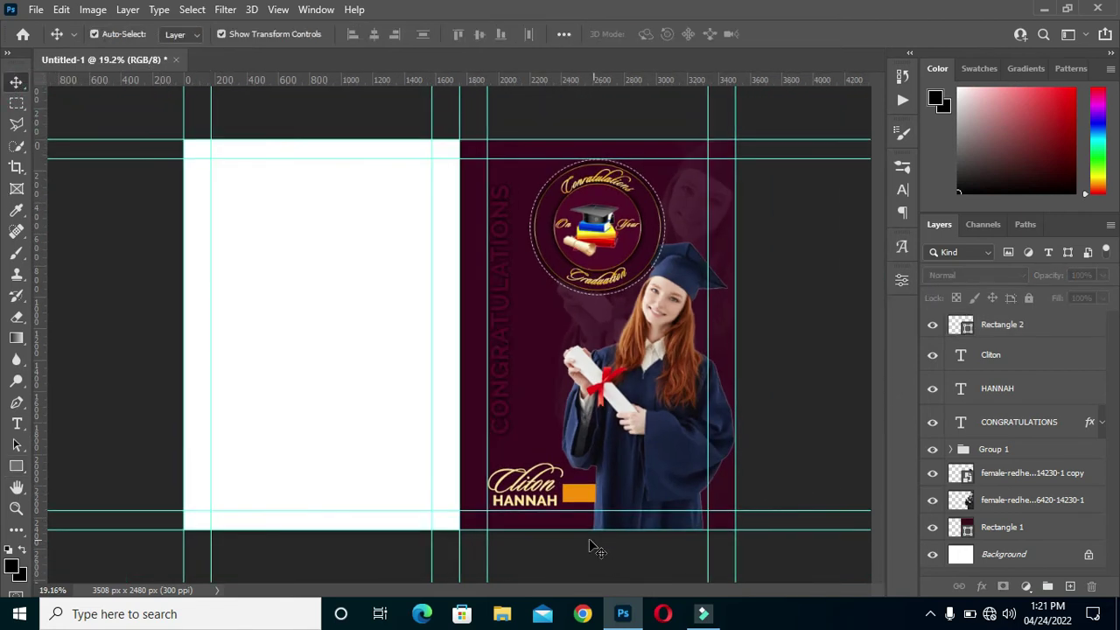
pyautogui.scroll(-3, 877, 409)
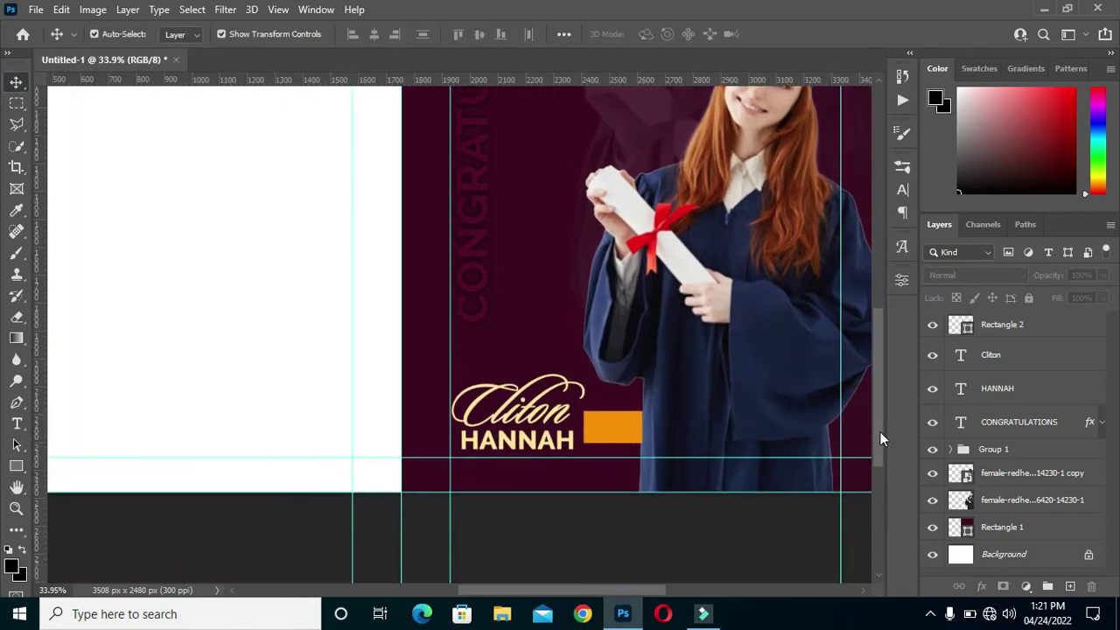
pyautogui.scroll(-3, 648, 515)
pyautogui.scroll(5, 635, 459)
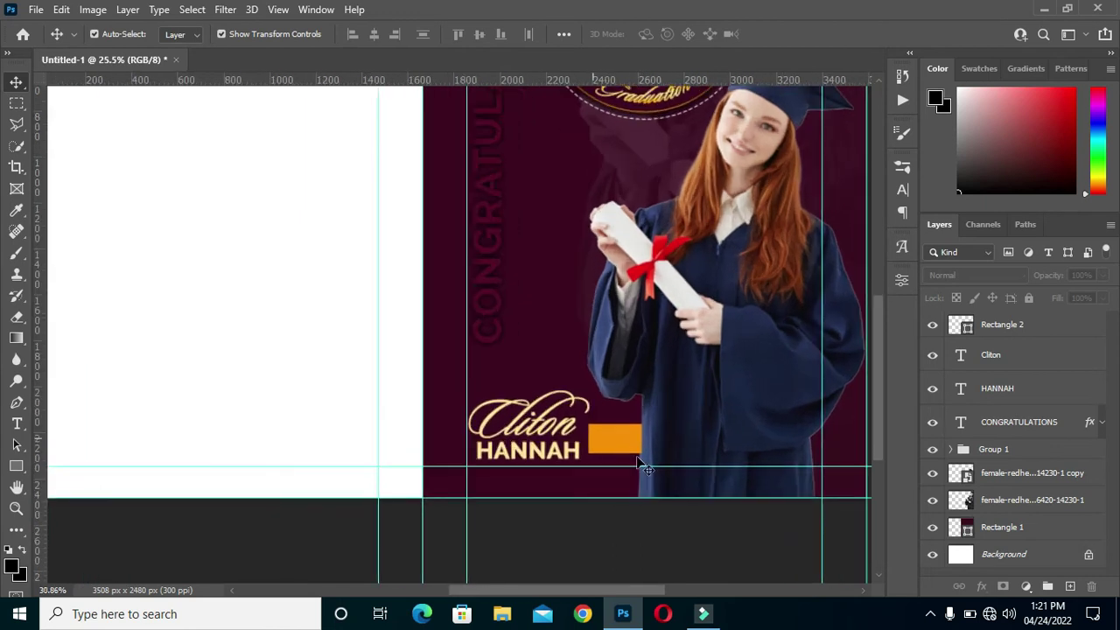
pyautogui.click(627, 447)
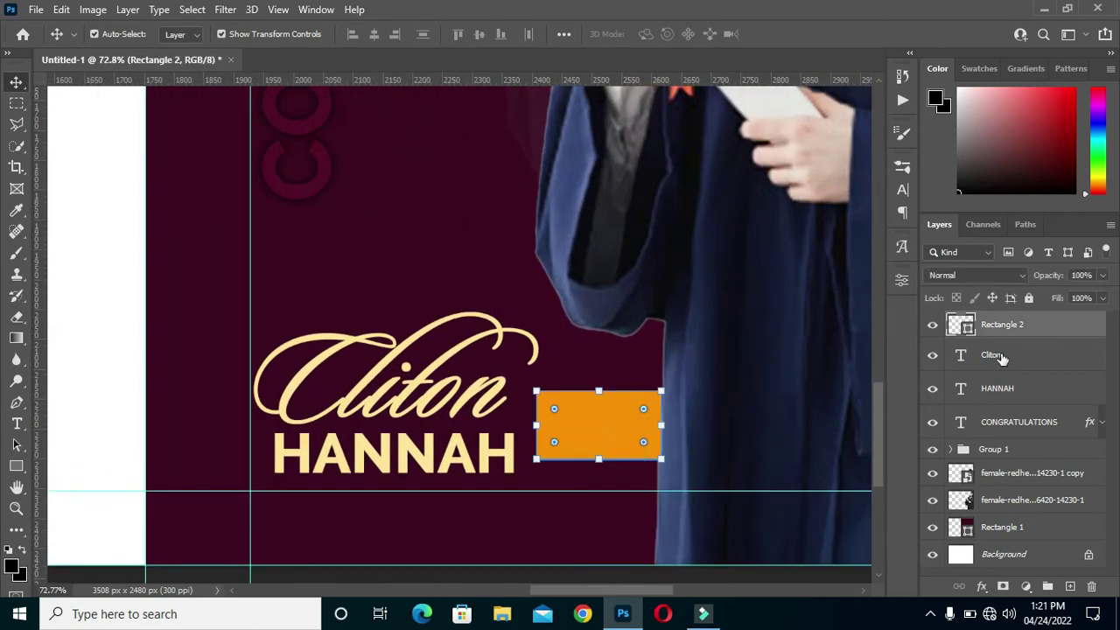
pyautogui.moveTo(1020, 328); pyautogui.dragTo(1015, 495)
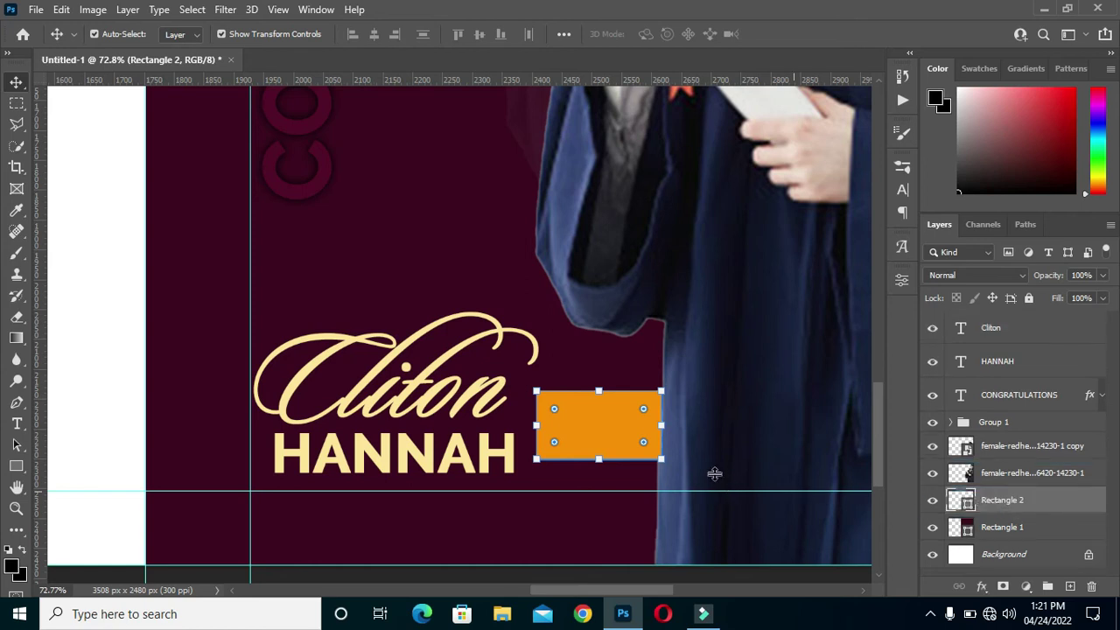
pyautogui.scroll(-3, 674, 456)
pyautogui.click(663, 543)
pyautogui.scroll(3, 692, 470)
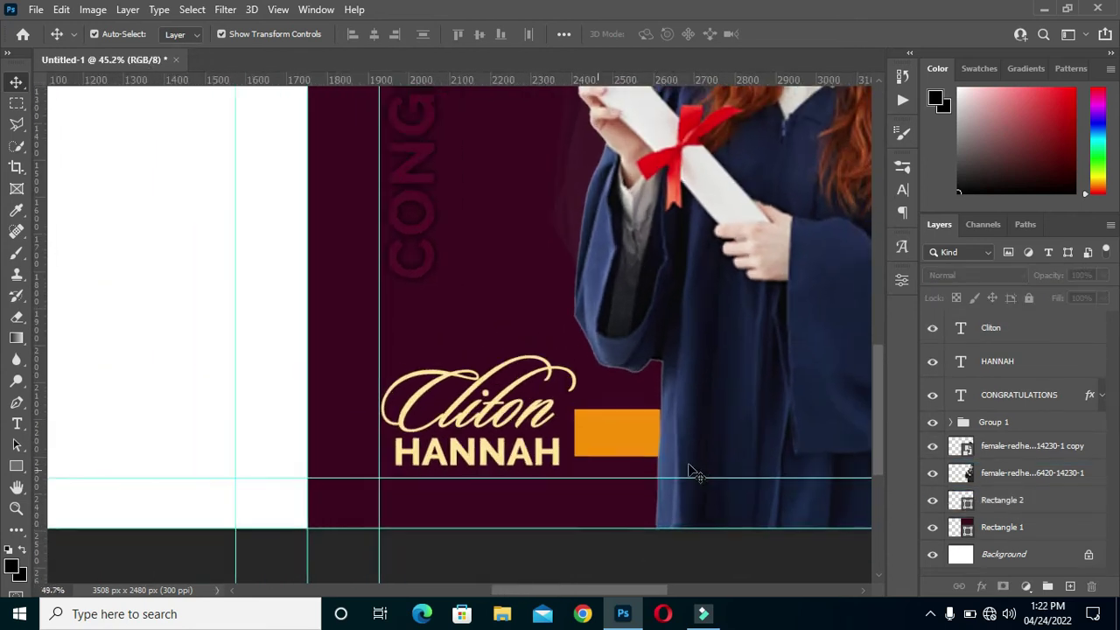
# Step: Widen the orange rectangle to about 132%, extending it behind the robe and slightly closer to the names
pyautogui.scroll(1, 655, 413)
pyautogui.click(596, 429)
pyautogui.moveTo(654, 427); pyautogui.dragTo(689, 426)
pyautogui.moveTo(518, 426); pyautogui.dragTo(508, 426)
pyautogui.click(812, 34)
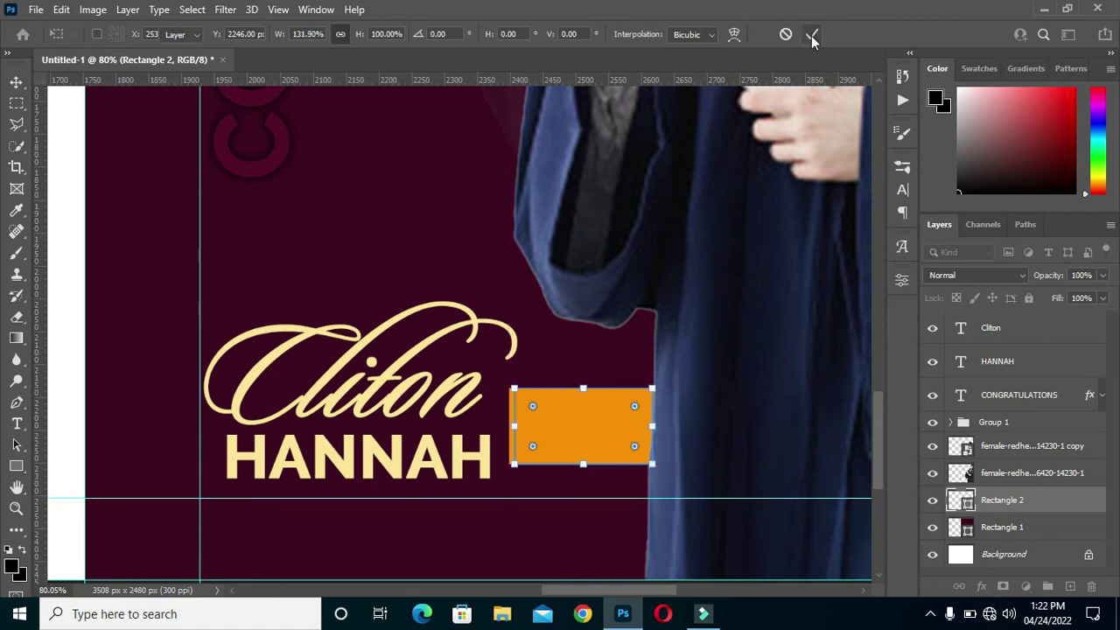
# Step: Duplicate the orange rectangle and flatten the copy to about 12% height as a thin strip just below the original
pyautogui.moveTo(1015, 499); pyautogui.dragTo(1070, 586)
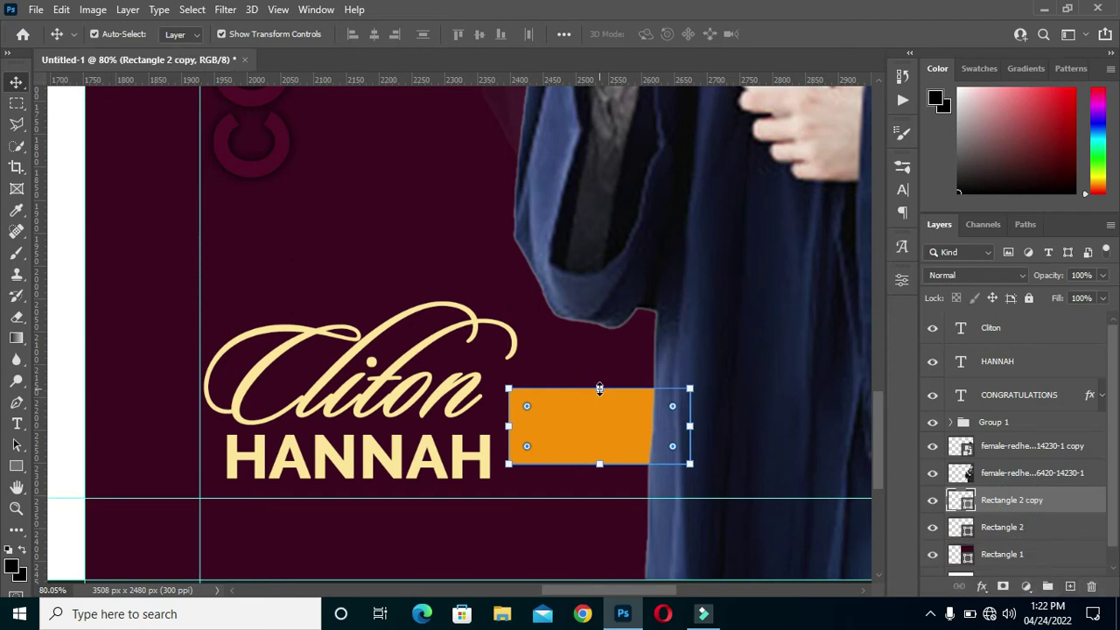
pyautogui.hotkey('ctrl', 't')
pyautogui.moveTo(599, 389); pyautogui.dragTo(624, 480)
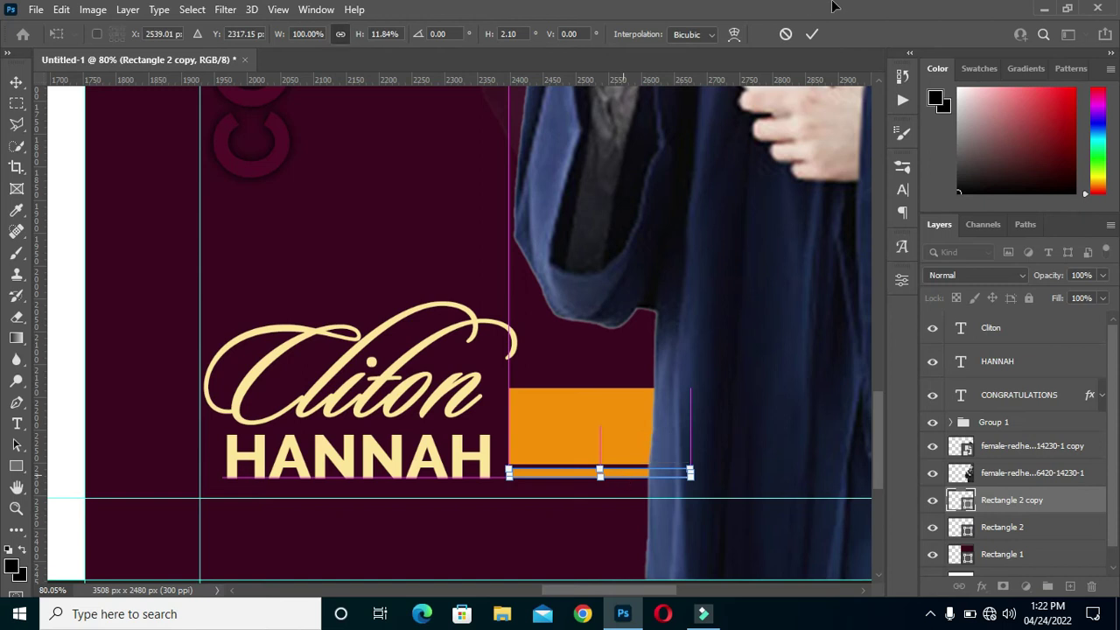
pyautogui.press('Return')
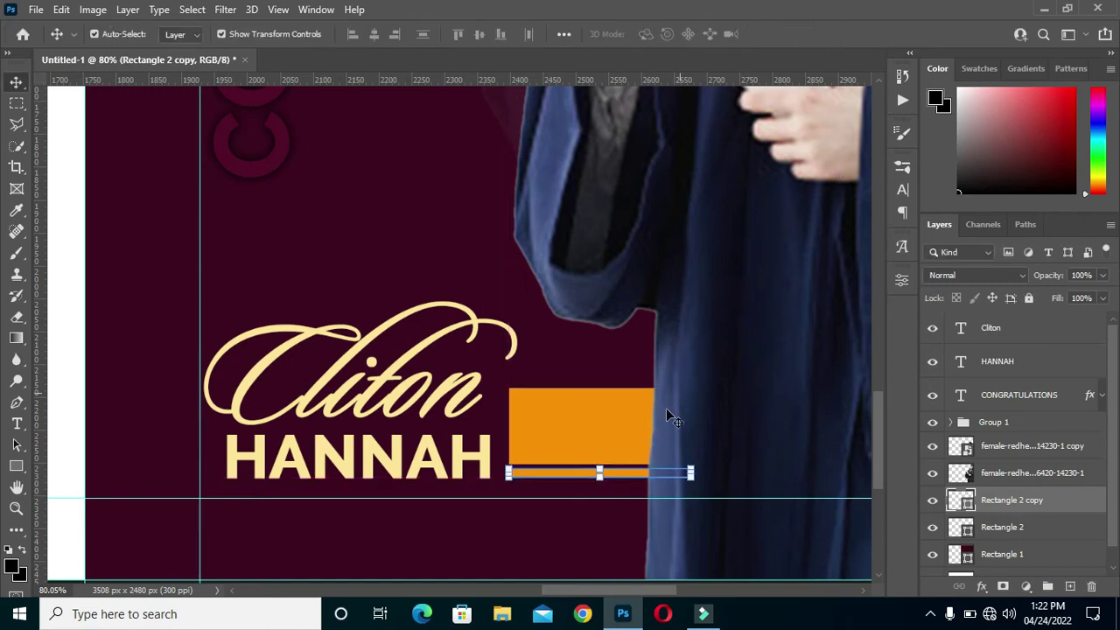
# Step: Recolor the thin strip pale yellow fee597, sampled from the first-name text
pyautogui.click(901, 279)
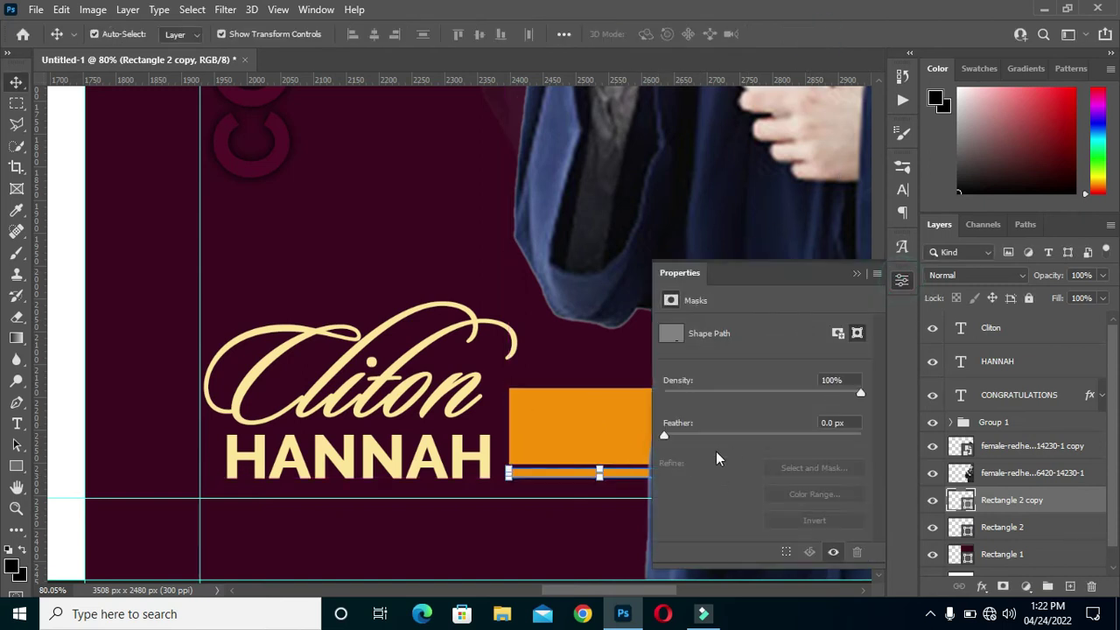
pyautogui.click(858, 274)
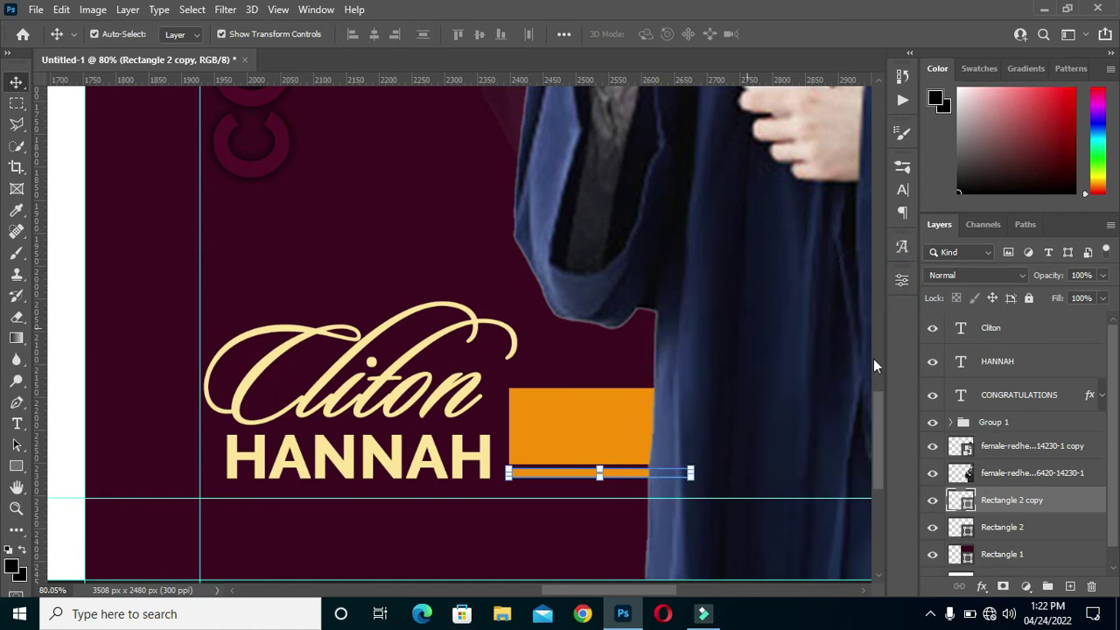
pyautogui.doubleClick(962, 500)
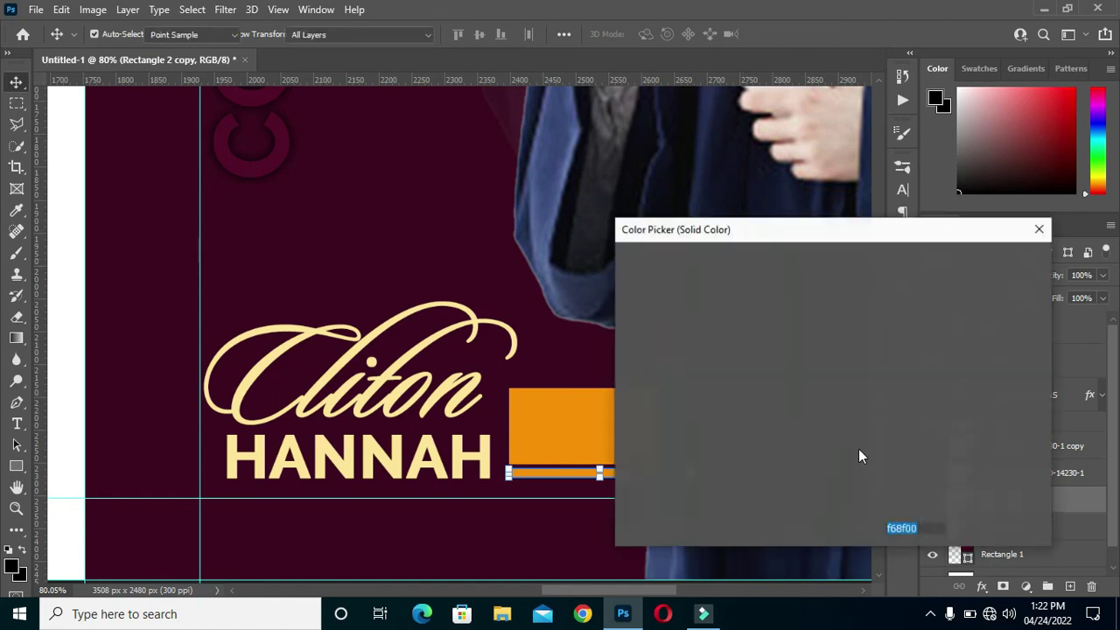
pyautogui.click(464, 452)
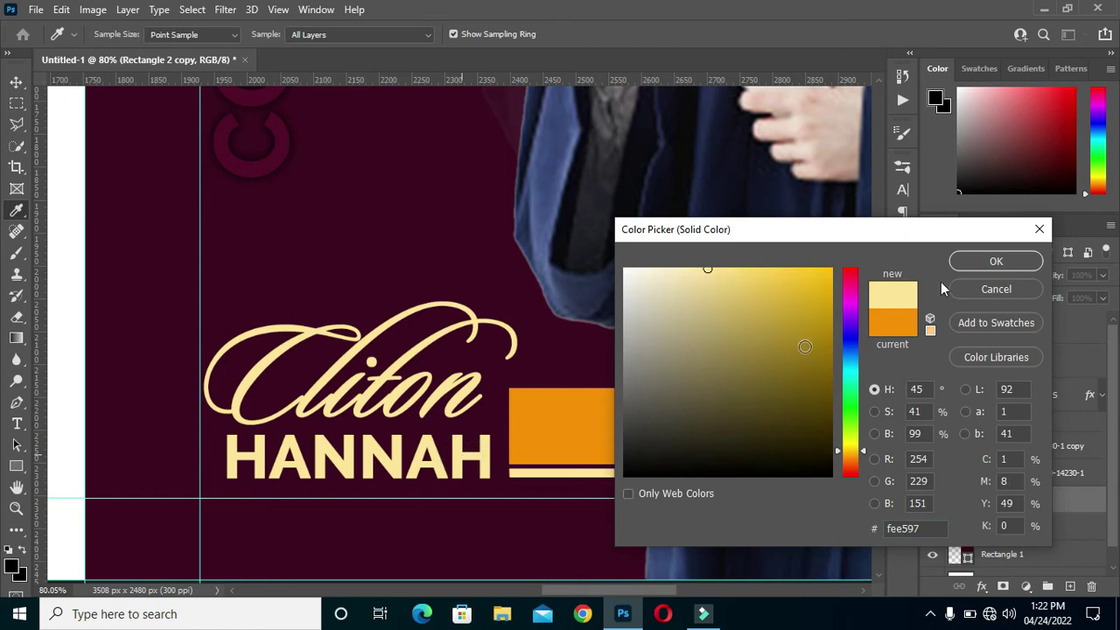
pyautogui.click(996, 261)
pyautogui.scroll(-3, 560, 354)
pyautogui.click(545, 470)
# Step: Group the first-name and last-name text layers together
pyautogui.scroll(-2, 544, 470)
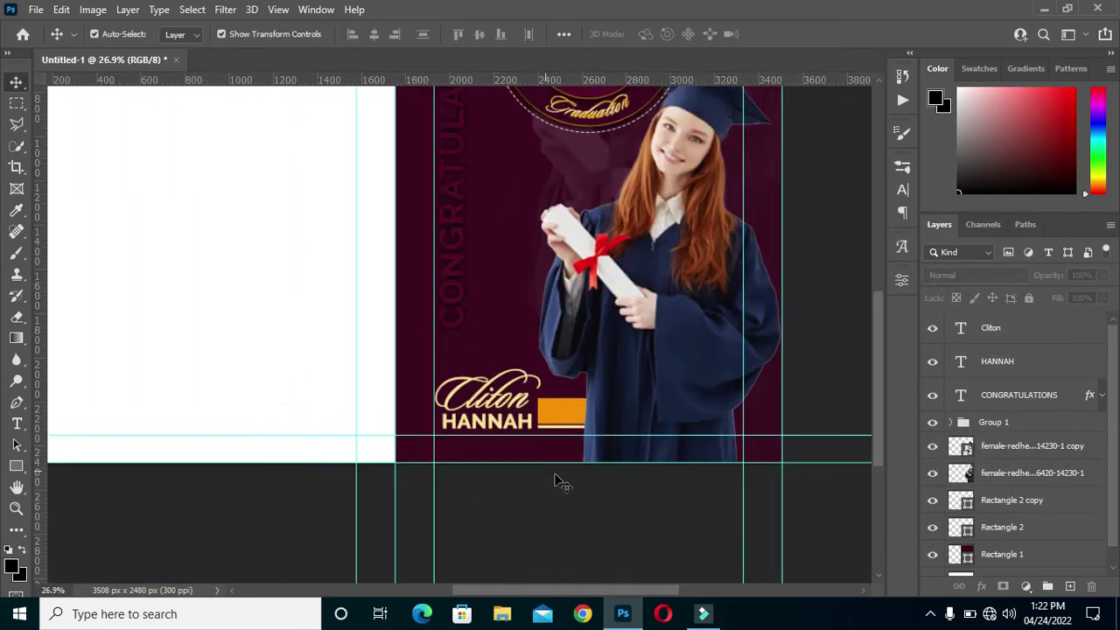
pyautogui.scroll(-1, 560, 483)
pyautogui.scroll(-1, 670, 428)
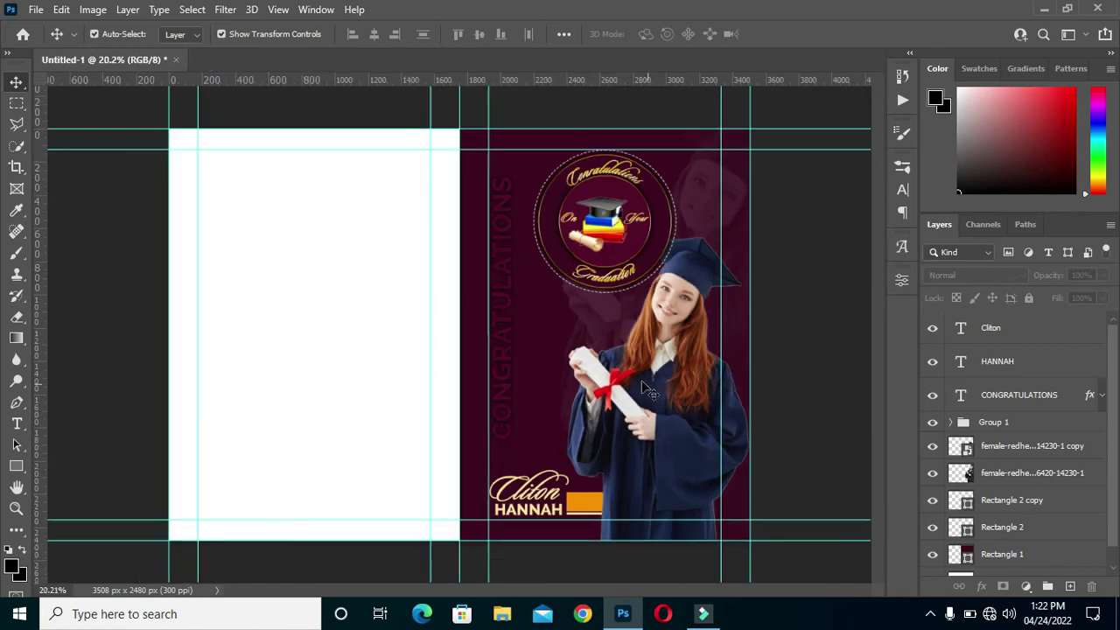
pyautogui.scroll(1, 716, 442)
pyautogui.scroll(-1, 717, 366)
pyautogui.scroll(-1, 1006, 347)
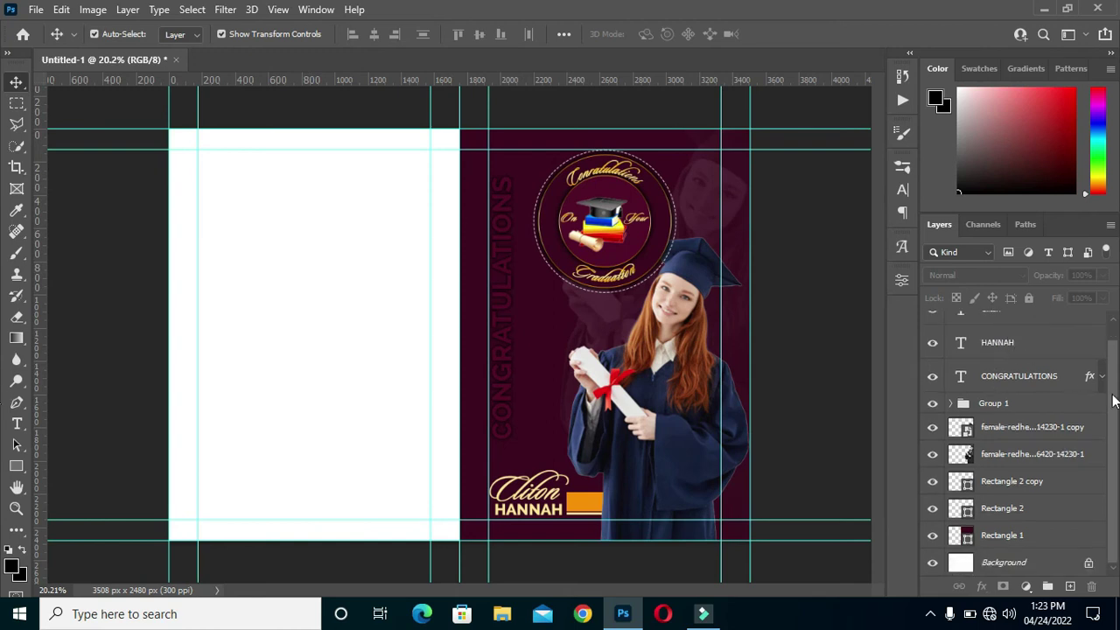
pyautogui.scroll(1, 1112, 376)
pyautogui.click(1022, 331)
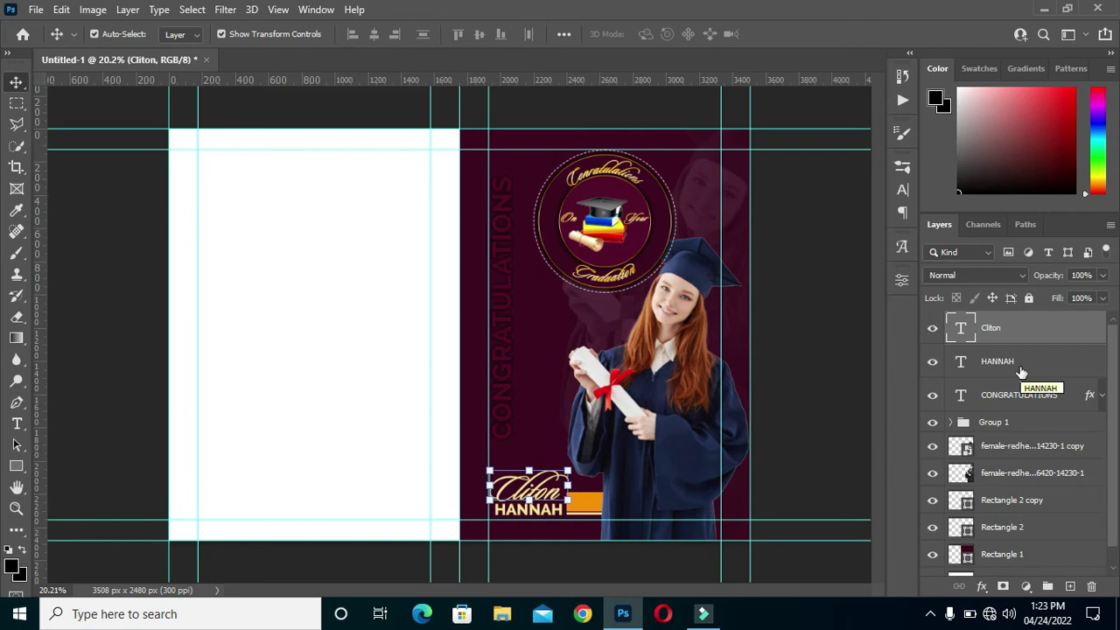
pyautogui.keyDown('shift'); pyautogui.click(1022, 361); pyautogui.keyUp('shift')
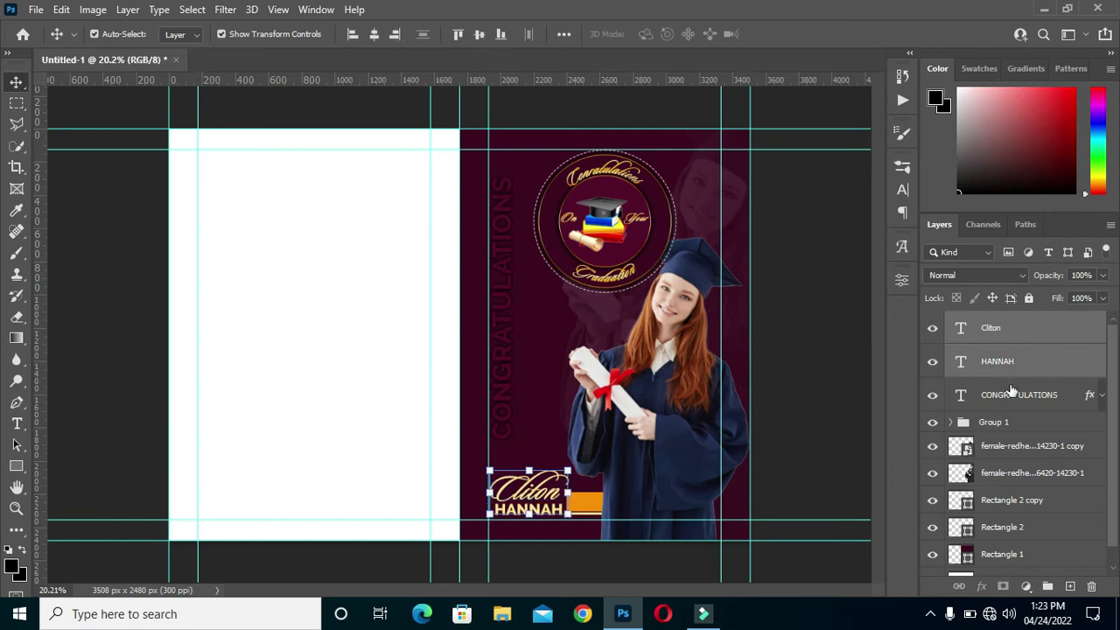
pyautogui.hotkey('ctrl', 'g')
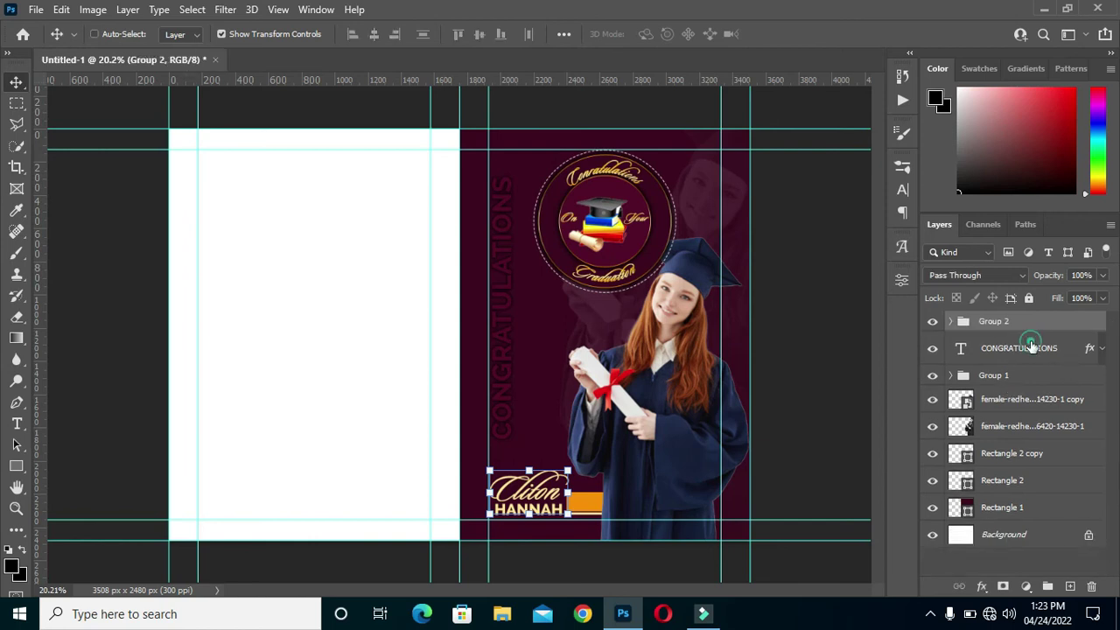
# Step: Group both graduate photo layers, the two accent bars and the maroon panel together
pyautogui.click(1032, 347)
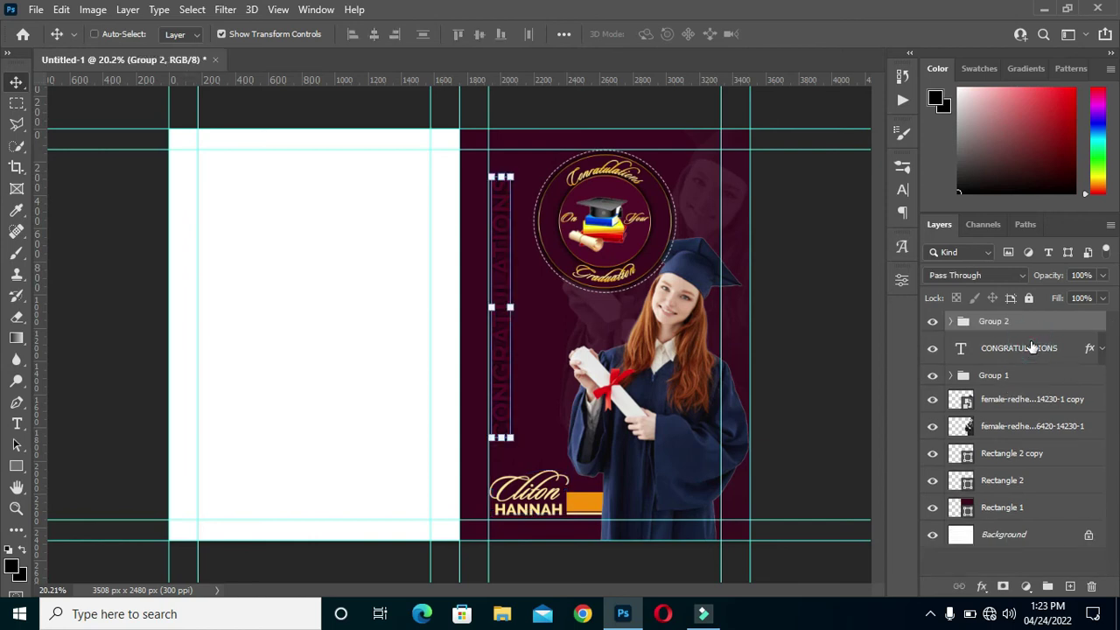
pyautogui.click(1016, 402)
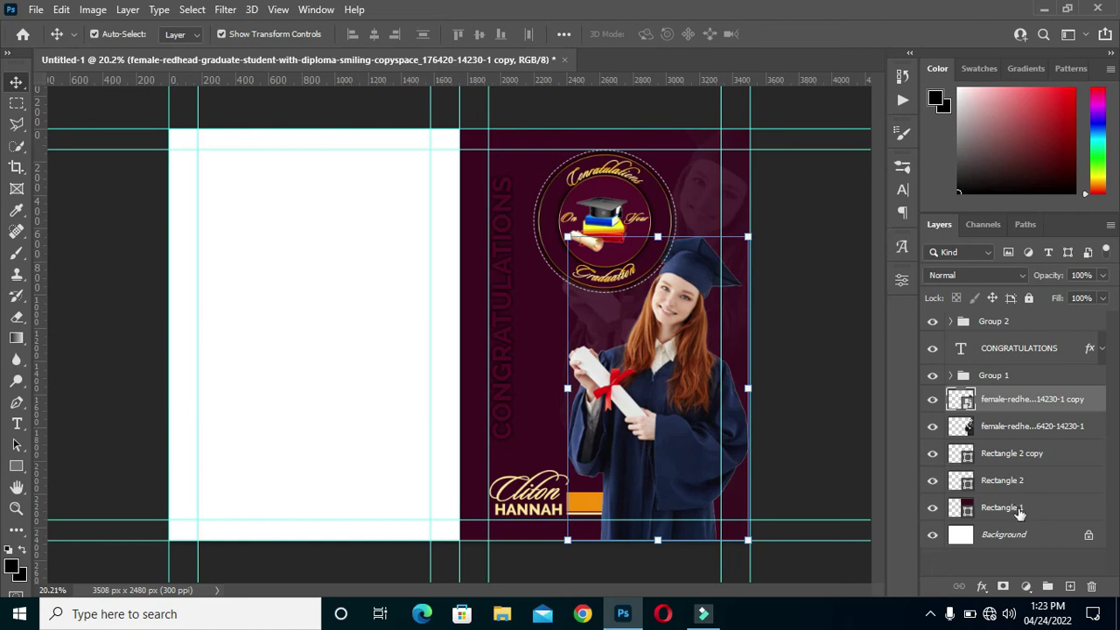
pyautogui.keyDown('shift'); pyautogui.click(1018, 509); pyautogui.keyUp('shift')
pyautogui.hotkey('ctrl', 'g')
# Step: Put the vertical CONGRATULATIONS text layer into its own group and collapse that group
pyautogui.press('ctrl')
pyautogui.keyDown('ctrl'); pyautogui.click(1000, 352); pyautogui.keyUp('ctrl')
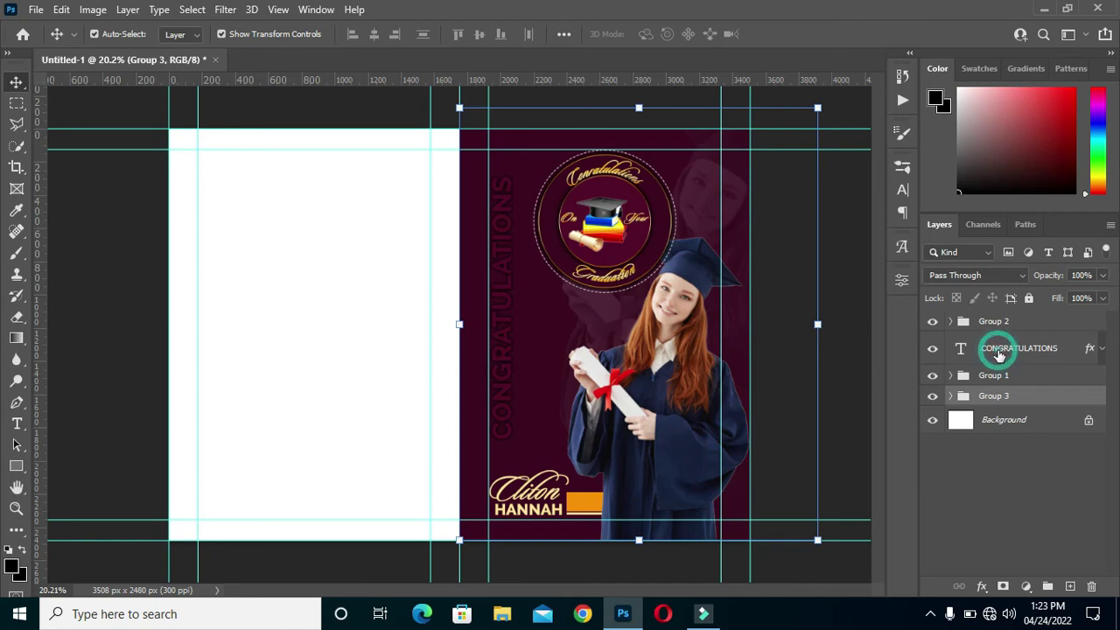
pyautogui.hotkey('ctrl', 'g')
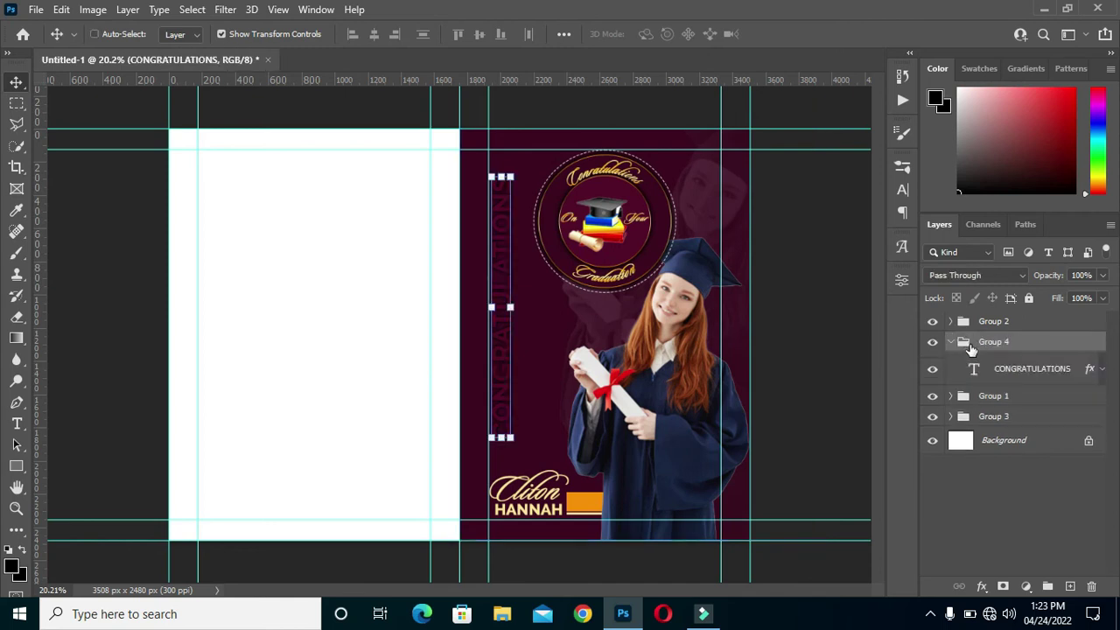
pyautogui.click(952, 342)
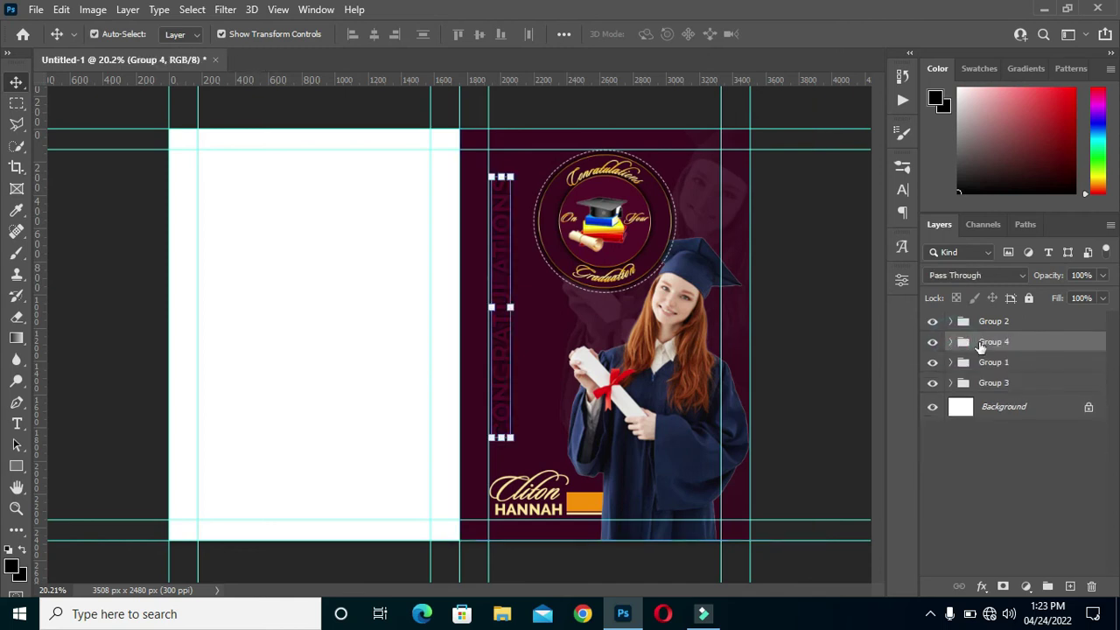
# Step: Duplicate the maroon panel's layer, move the copy to the top of the layer stack and collapse the original's group
pyautogui.click(748, 514)
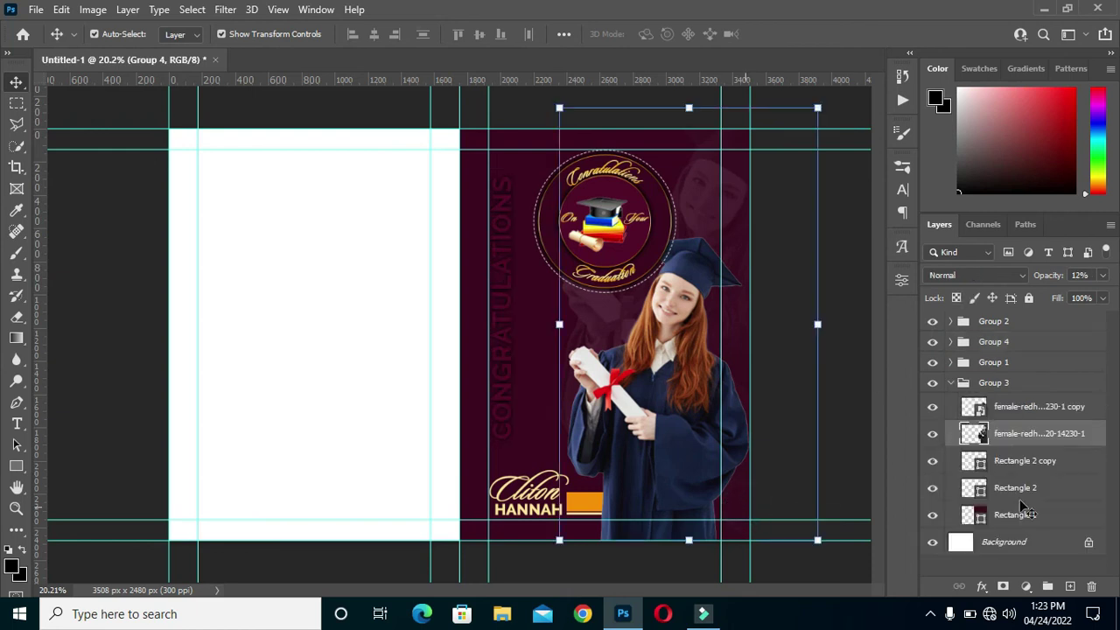
pyautogui.click(1008, 516)
pyautogui.moveTo(1056, 518); pyautogui.dragTo(1070, 585)
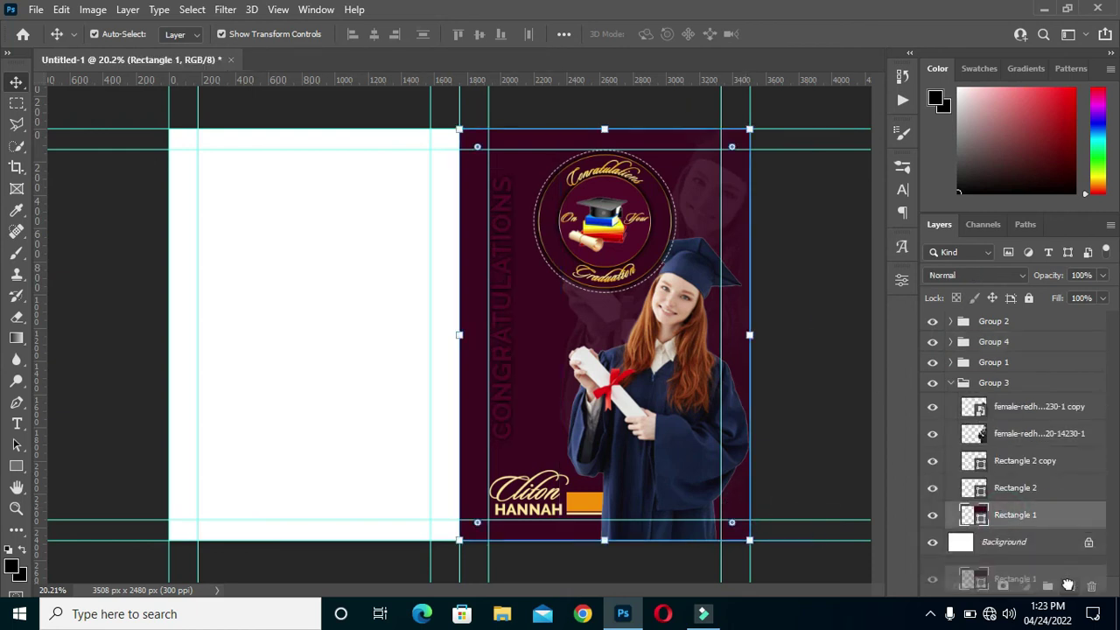
pyautogui.click(1022, 516)
pyautogui.moveTo(1015, 363); pyautogui.dragTo(985, 325)
pyautogui.click(949, 412)
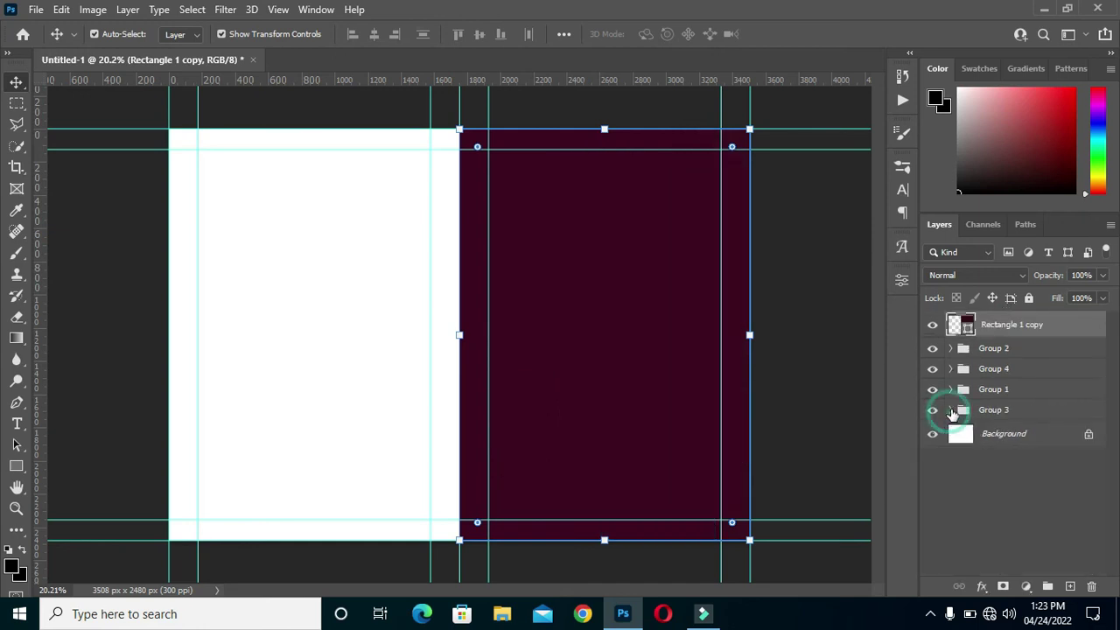
# Step: Move the maroon panel copy onto the white left half of the canvas, covering the back page
pyautogui.click(1004, 349)
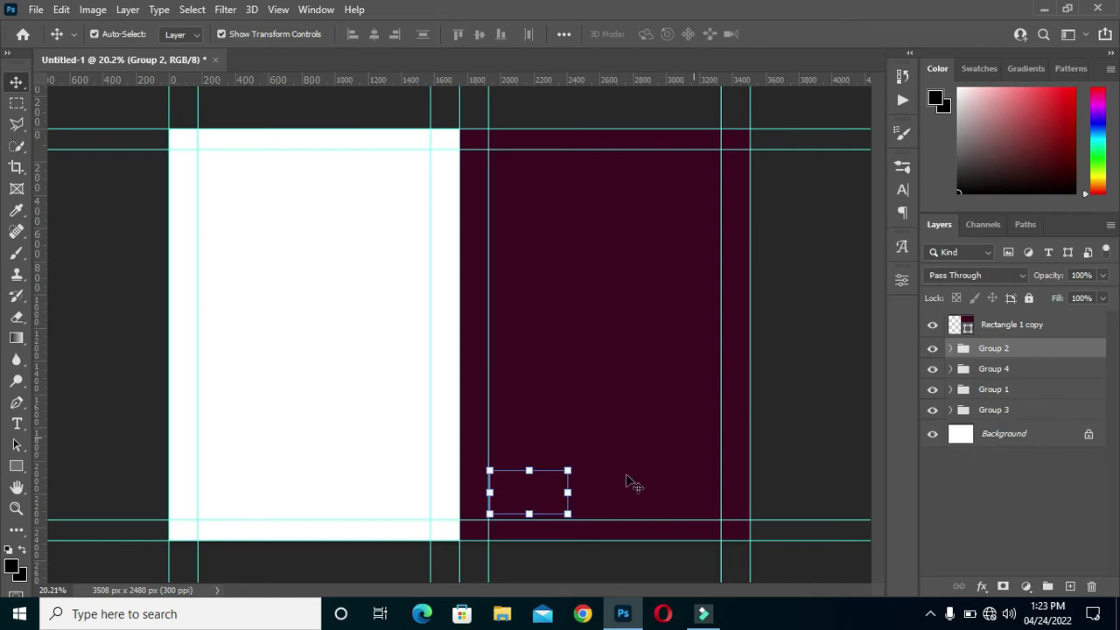
pyautogui.click(685, 479)
pyautogui.moveTo(659, 448); pyautogui.dragTo(367, 415)
pyautogui.click(104, 428)
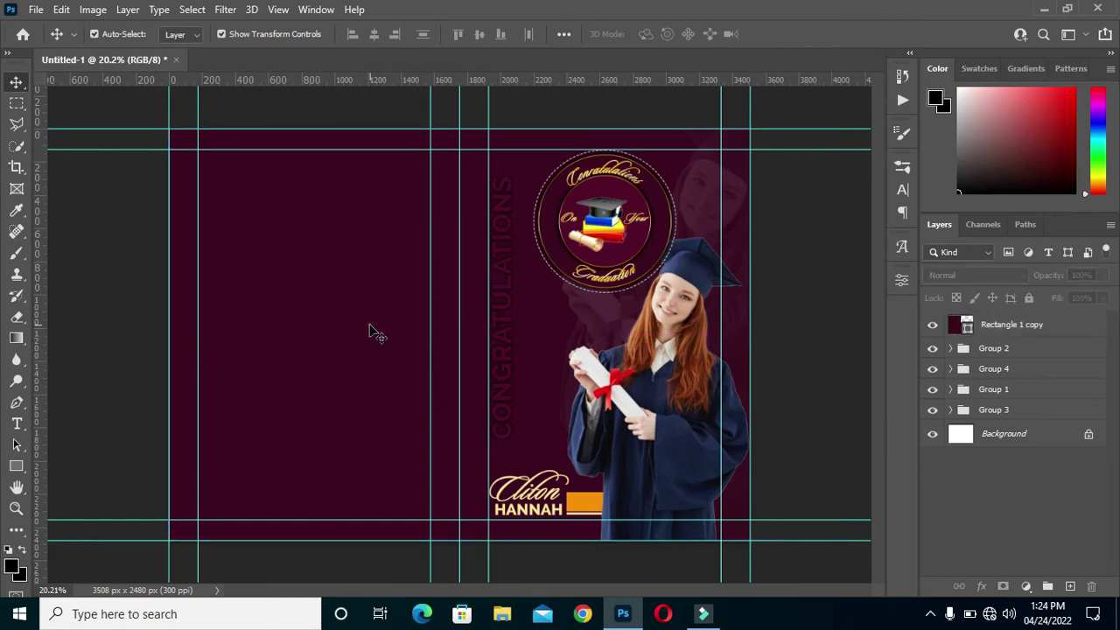
pyautogui.click(371, 329)
pyautogui.click(805, 345)
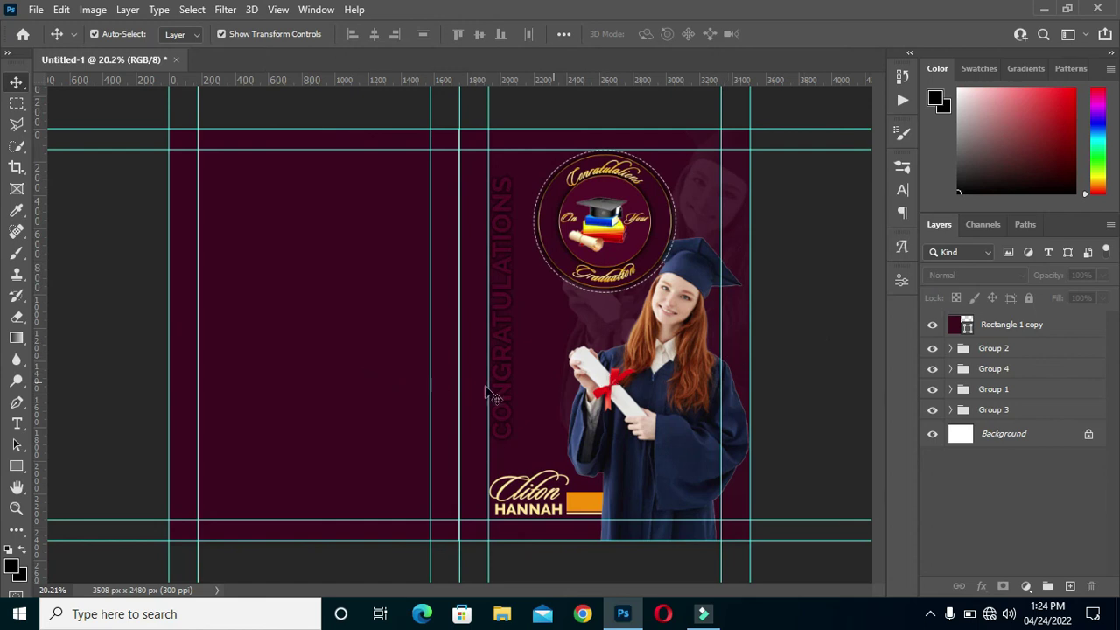
# Step: Duplicate the faded graduate photo to the top of the layer stack and place the copy over the back page's maroon panel
pyautogui.click(713, 208)
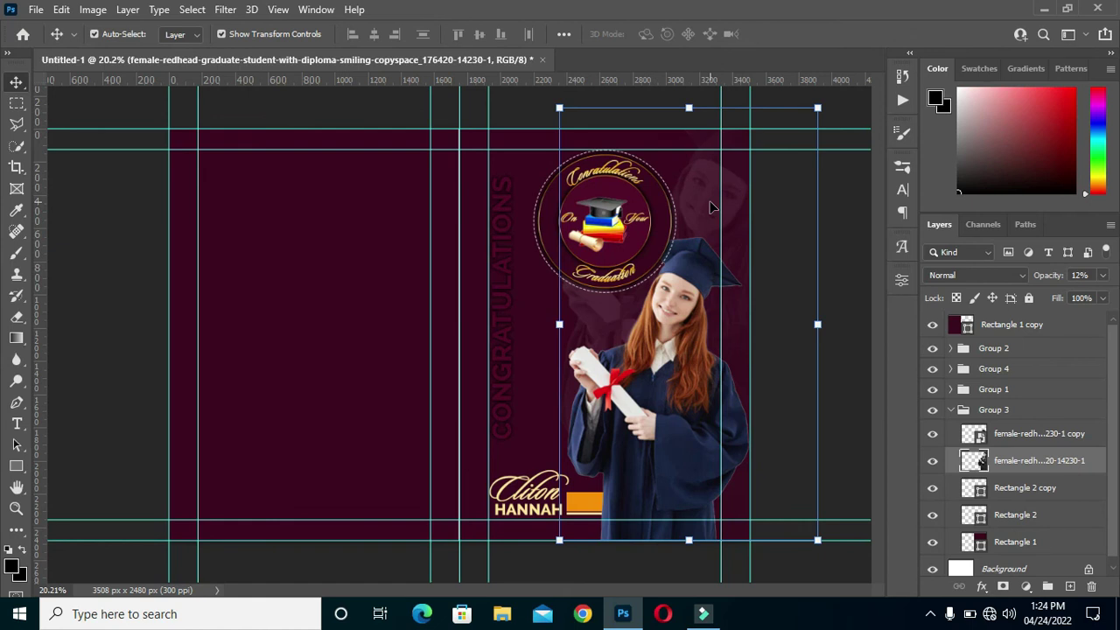
pyautogui.keyDown('alt'); pyautogui.moveTo(1051, 465); pyautogui.dragTo(1027, 290); pyautogui.keyUp('alt')
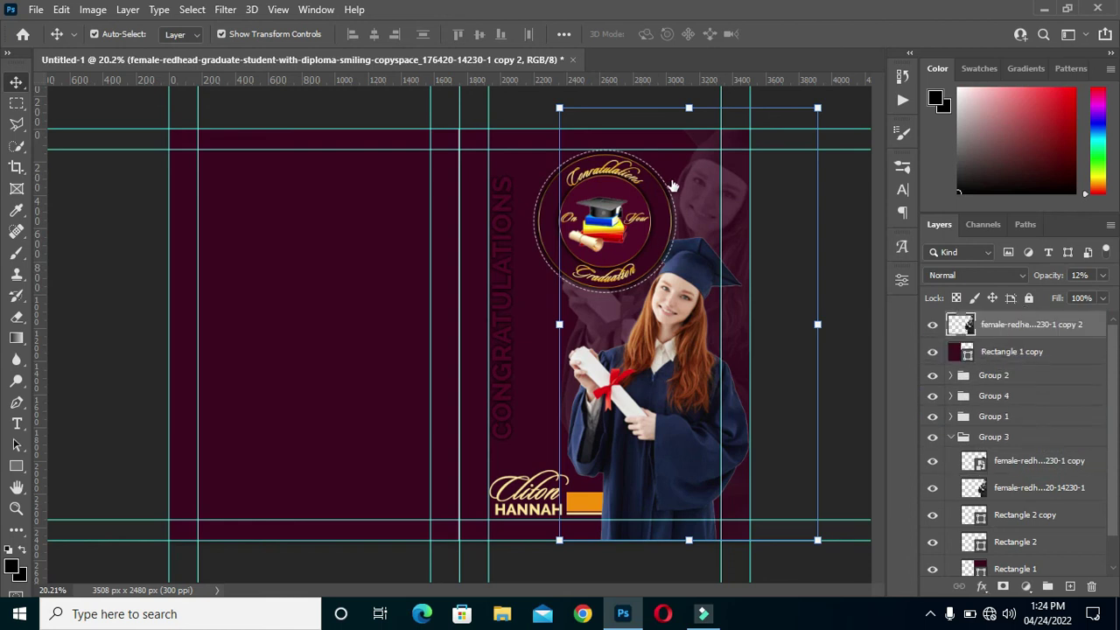
pyautogui.moveTo(706, 203); pyautogui.dragTo(320, 215)
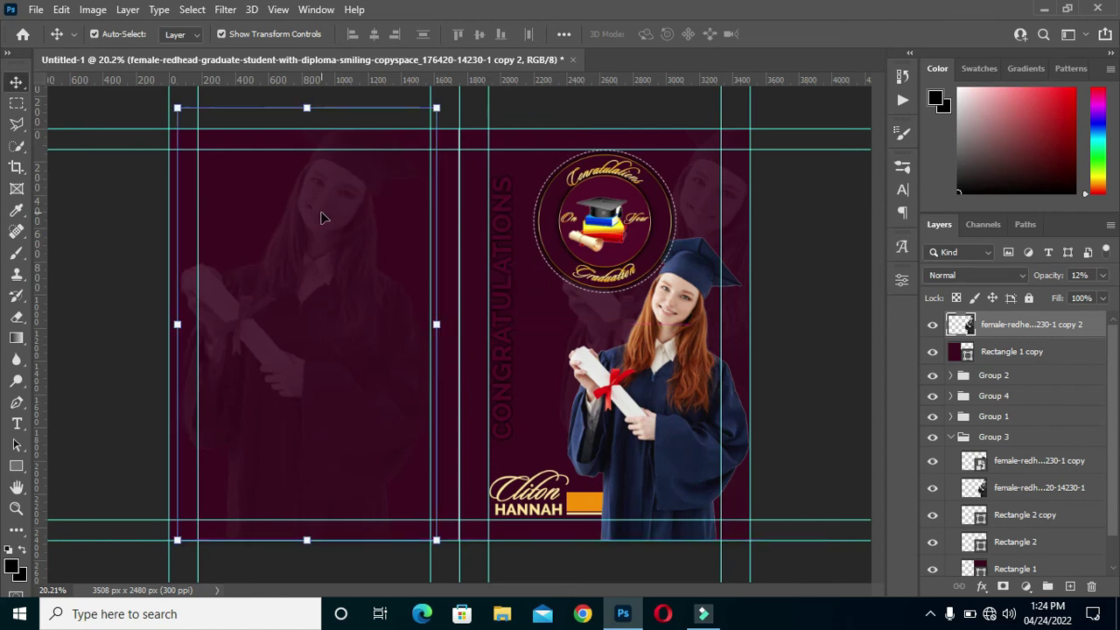
pyautogui.click(838, 345)
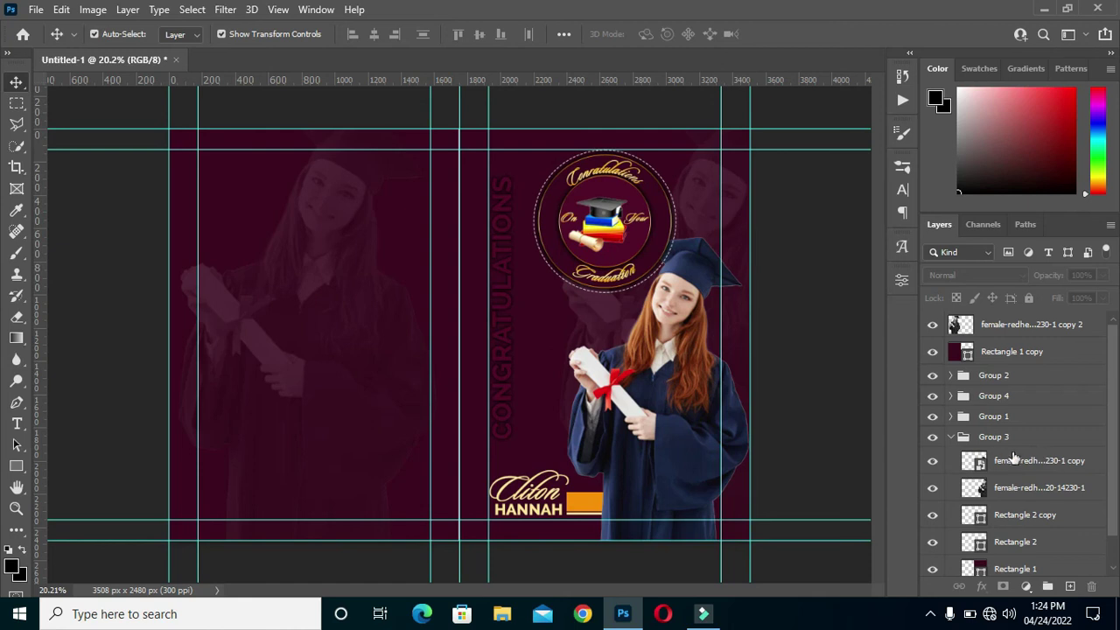
# Step: Duplicate the full-colour graduate photo above all layers and place the copy at the bottom centre of the back page
pyautogui.scroll(-1, 1015, 543)
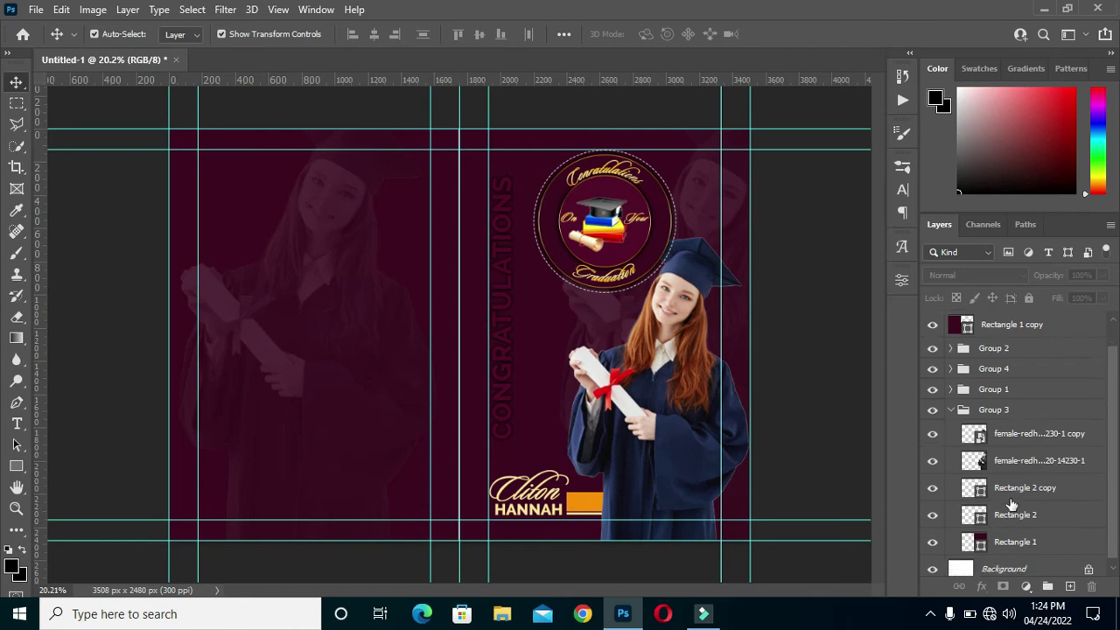
pyautogui.click(1007, 455)
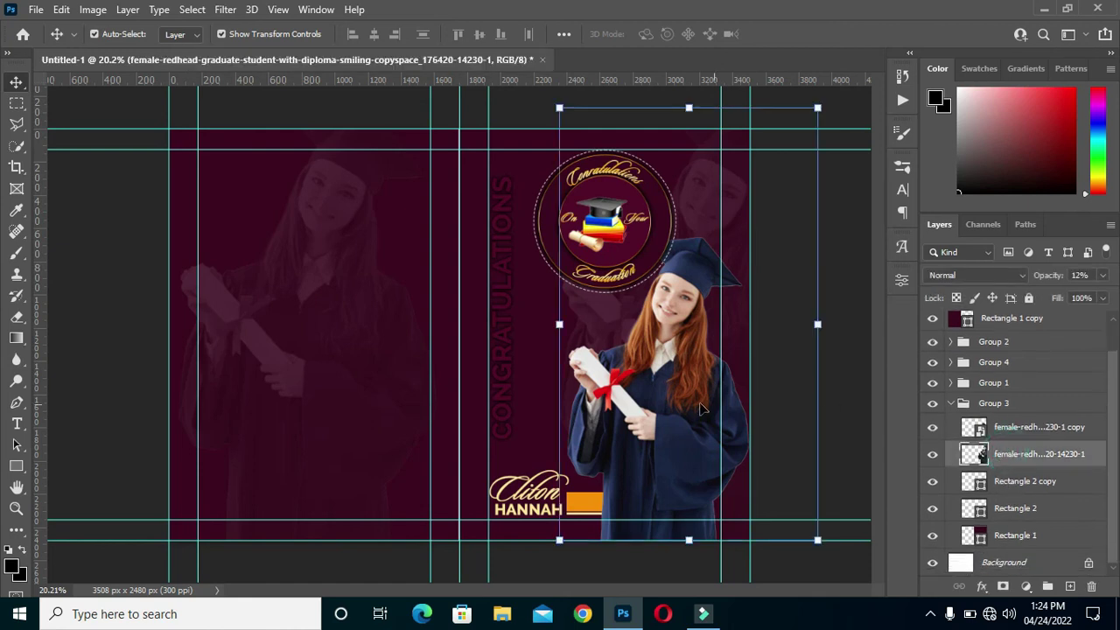
pyautogui.click(649, 427)
pyautogui.click(1044, 426)
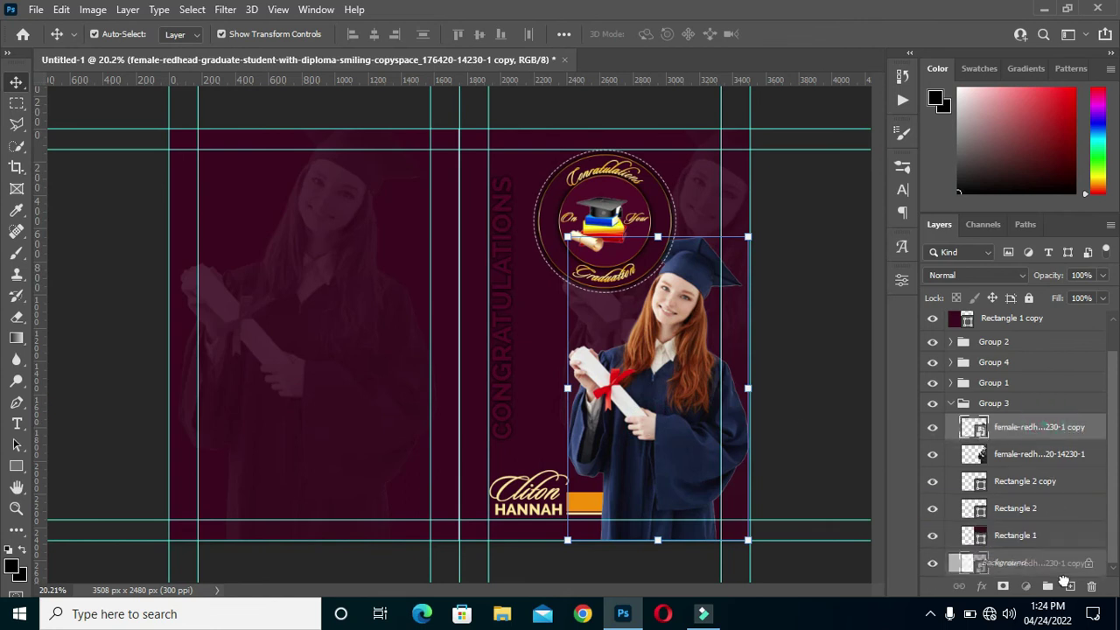
pyautogui.hotkey('ctrl', 'j')
pyautogui.moveTo(1018, 382); pyautogui.dragTo(1012, 322)
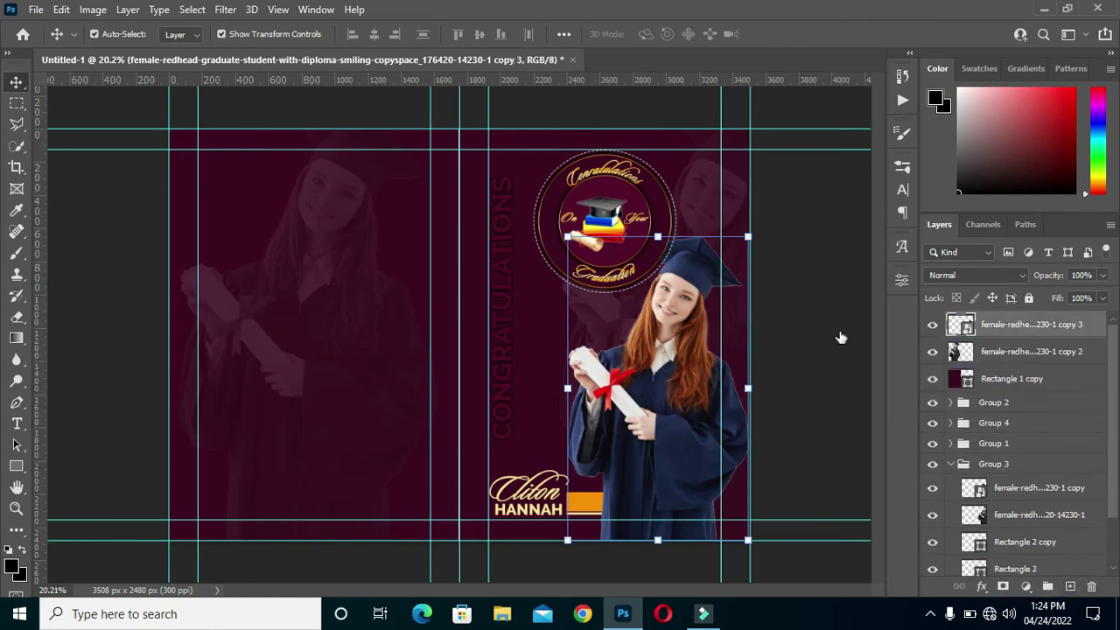
pyautogui.moveTo(660, 250); pyautogui.dragTo(416, 389)
pyautogui.moveTo(346, 386); pyautogui.dragTo(318, 394)
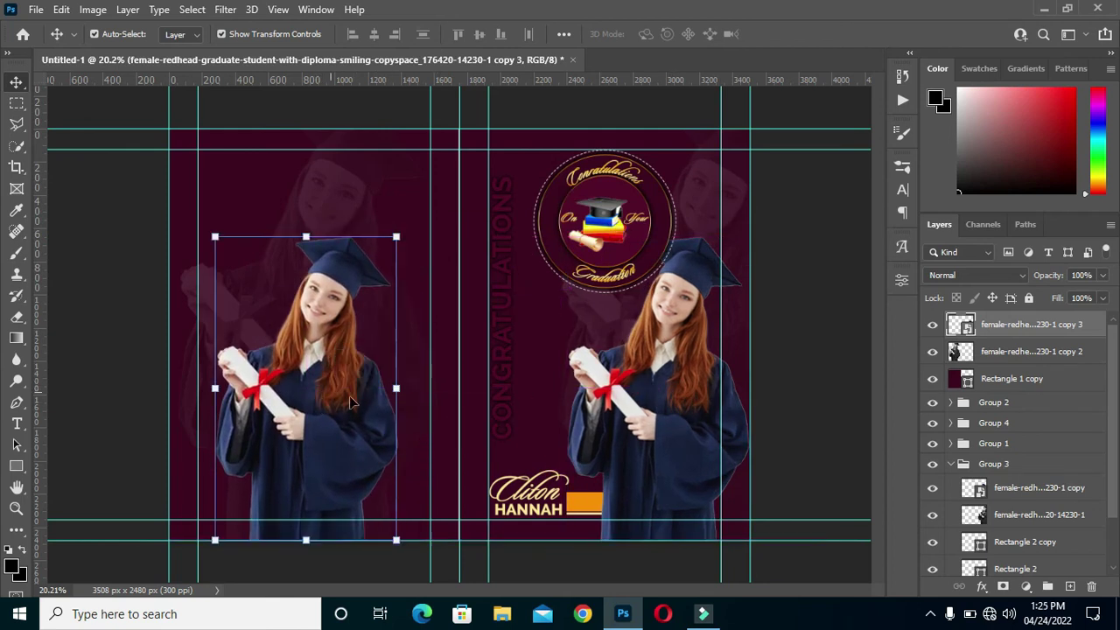
pyautogui.click(411, 293)
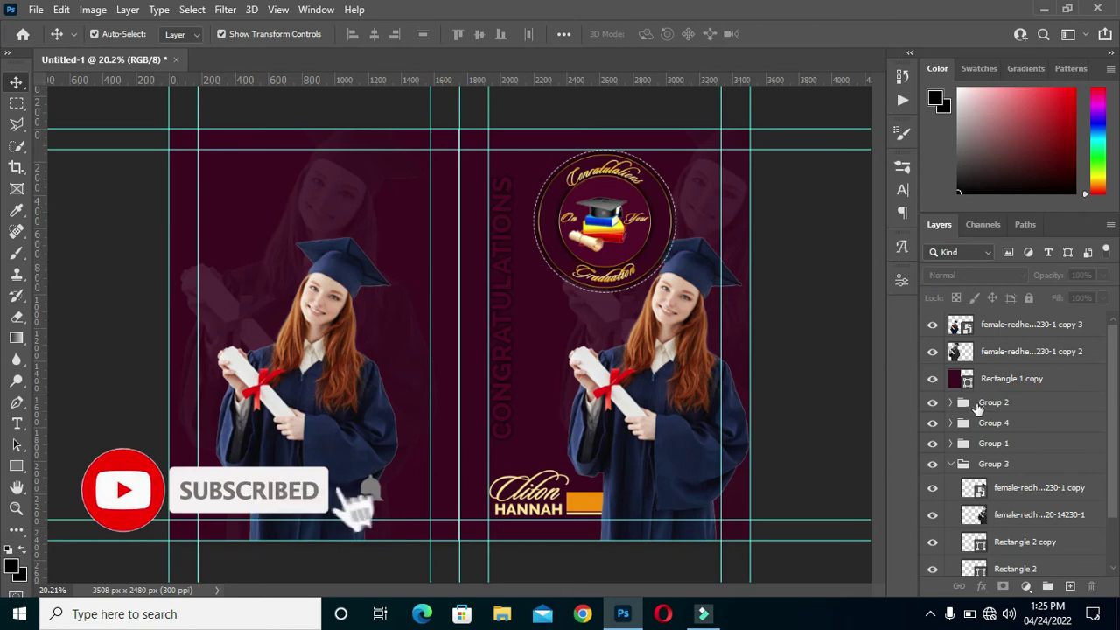
# Step: Duplicate the circular badge group, move the copy to the top of the layer stack and collapse the photo group
pyautogui.click(997, 445)
pyautogui.moveTo(1030, 446); pyautogui.dragTo(1070, 586)
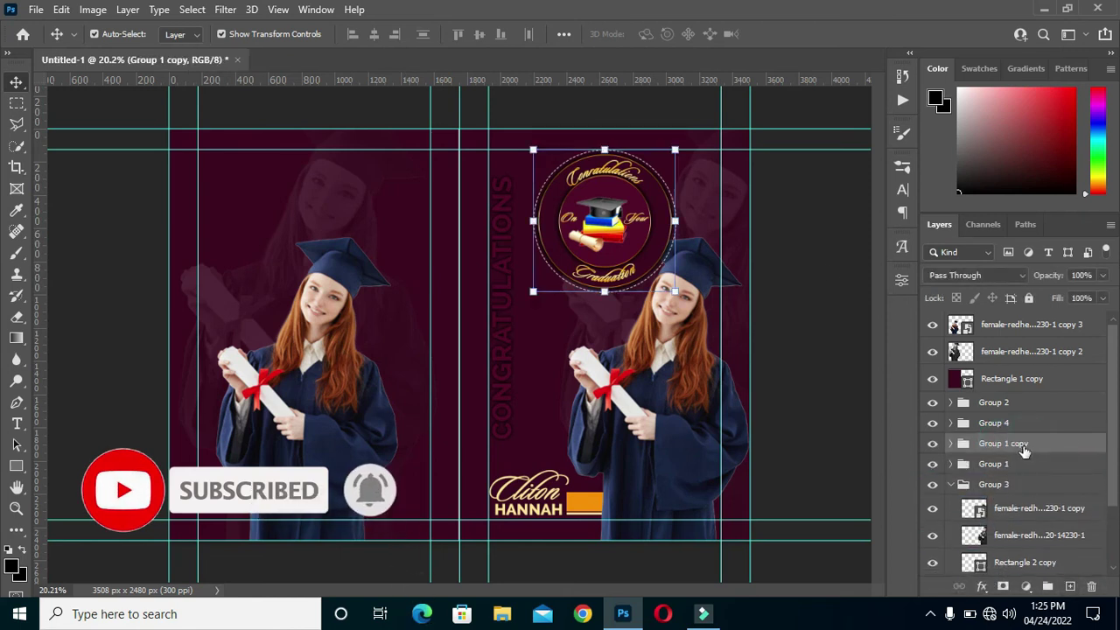
pyautogui.moveTo(1006, 313); pyautogui.dragTo(1006, 315)
pyautogui.click(952, 484)
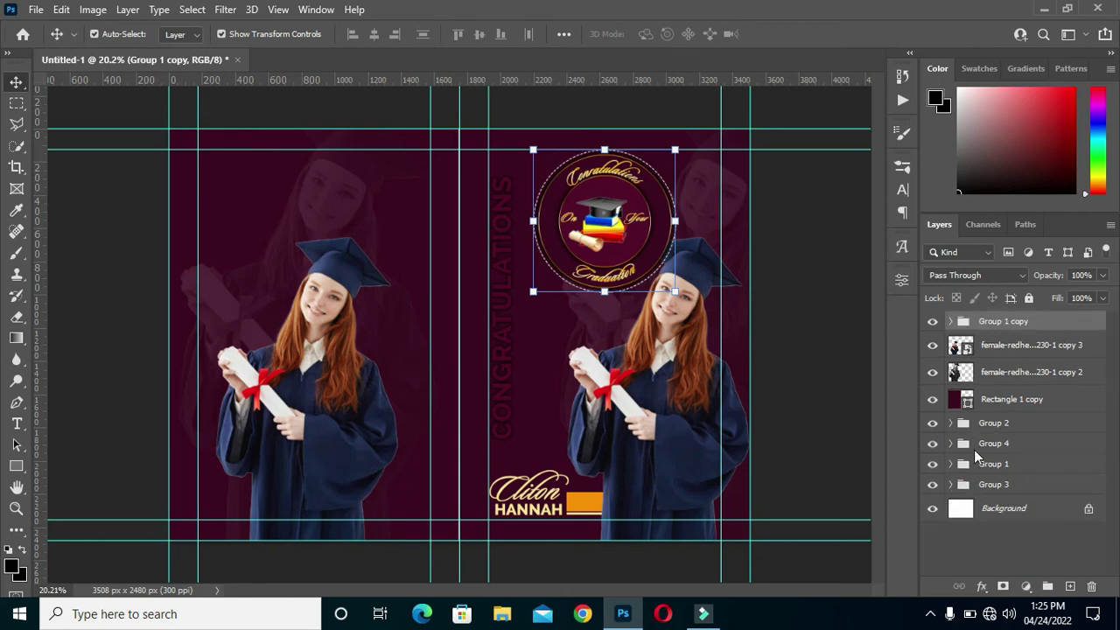
# Step: Group the four front-cover groups into one group and name it Front page
pyautogui.click(998, 401)
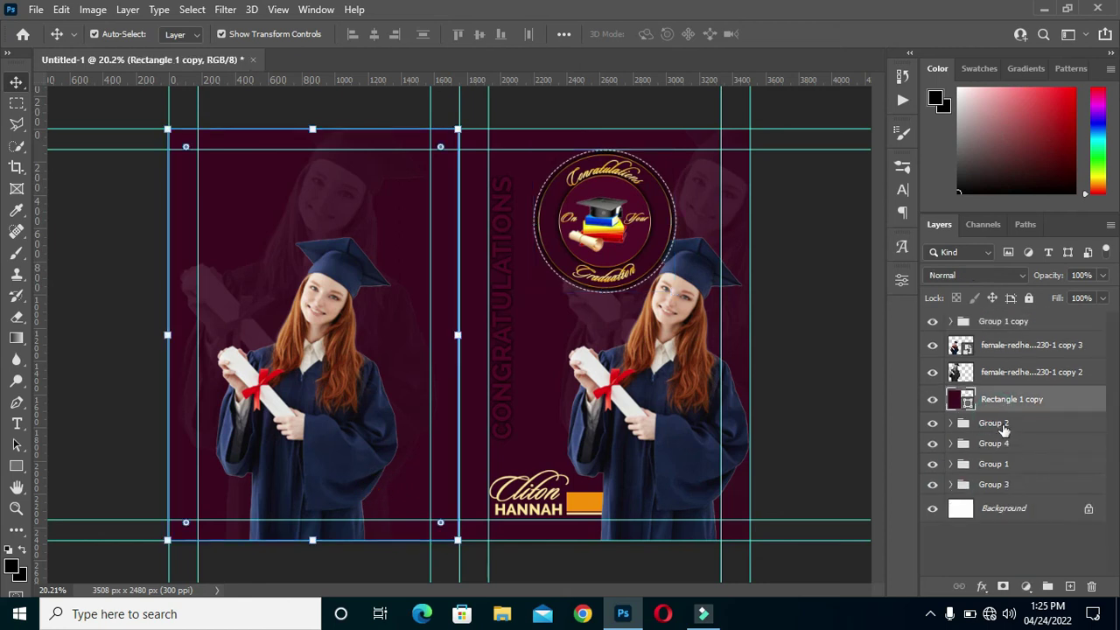
pyautogui.click(1004, 425)
pyautogui.keyDown('shift'); pyautogui.click(1005, 487); pyautogui.keyUp('shift')
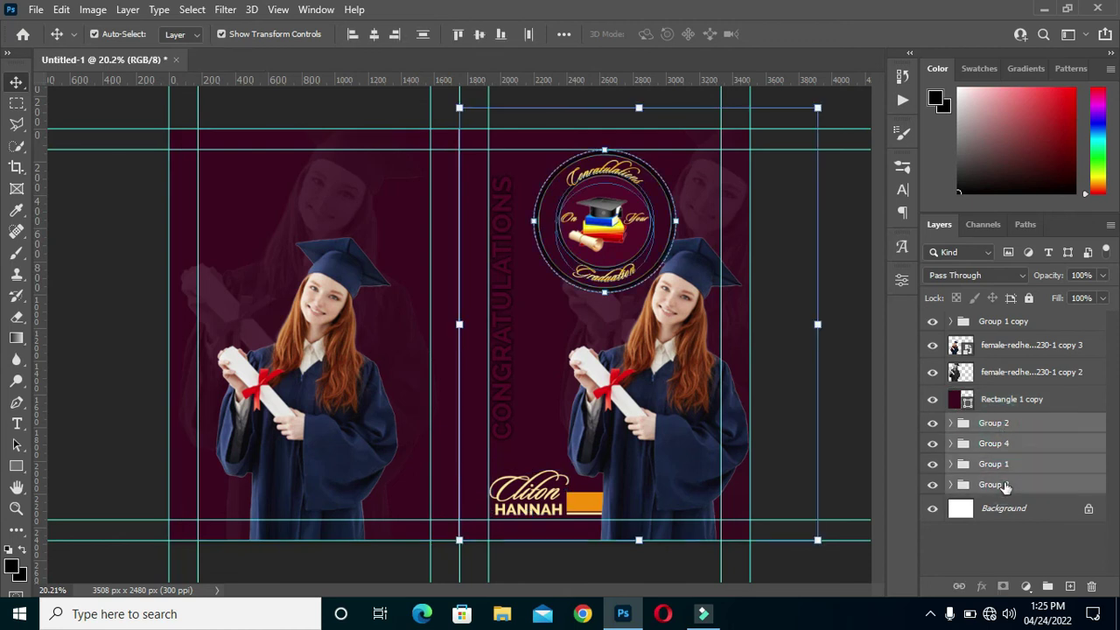
pyautogui.hotkey('ctrl', 'g')
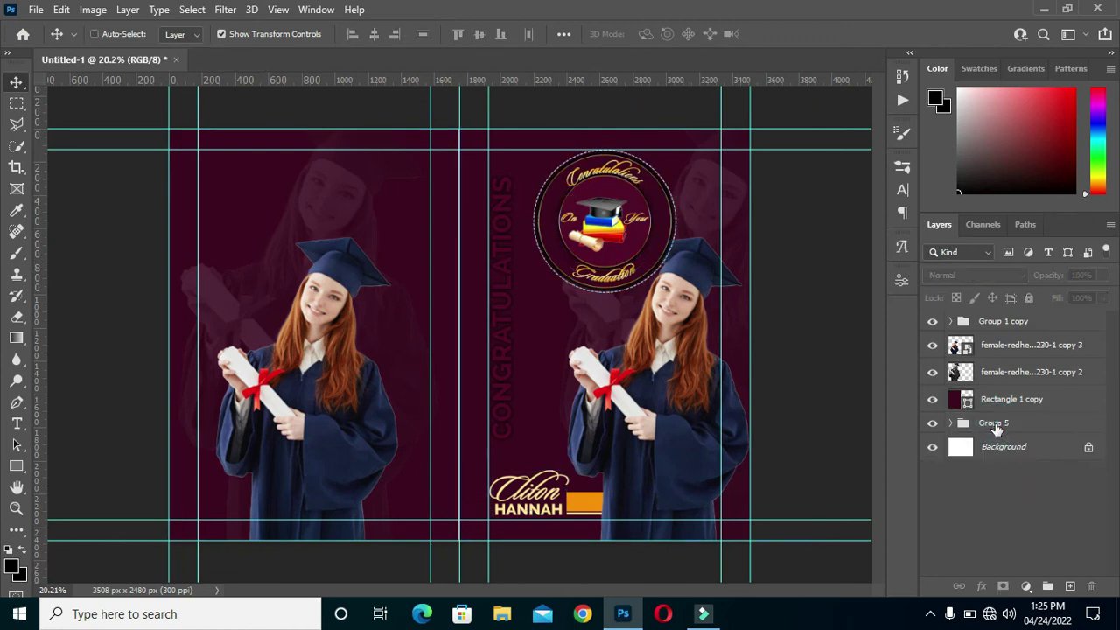
pyautogui.doubleClick(995, 423)
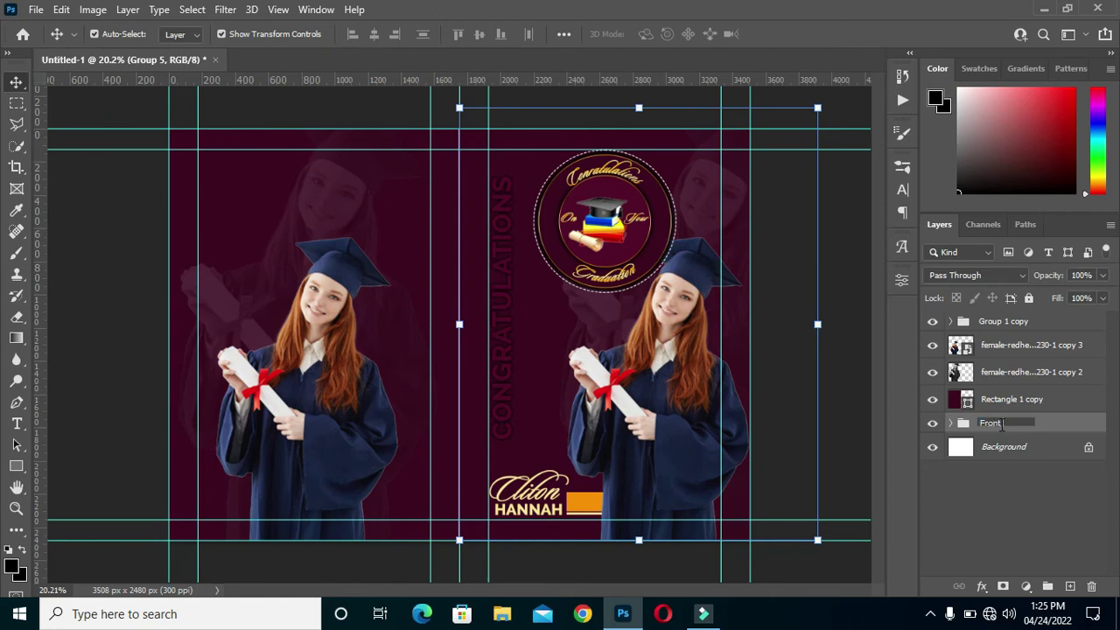
pyautogui.write('Front page')
pyautogui.press('Return')
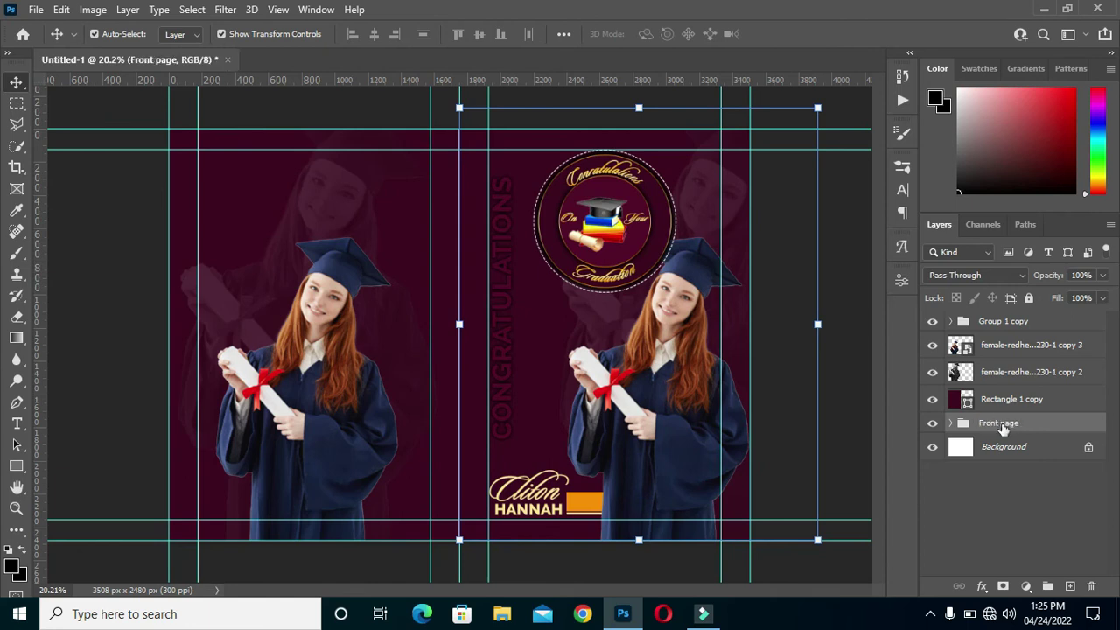
# Step: Place the copied badge group on the back page's upper left, layered above the maroon panel, and scale it to about 76%
pyautogui.click(1000, 347)
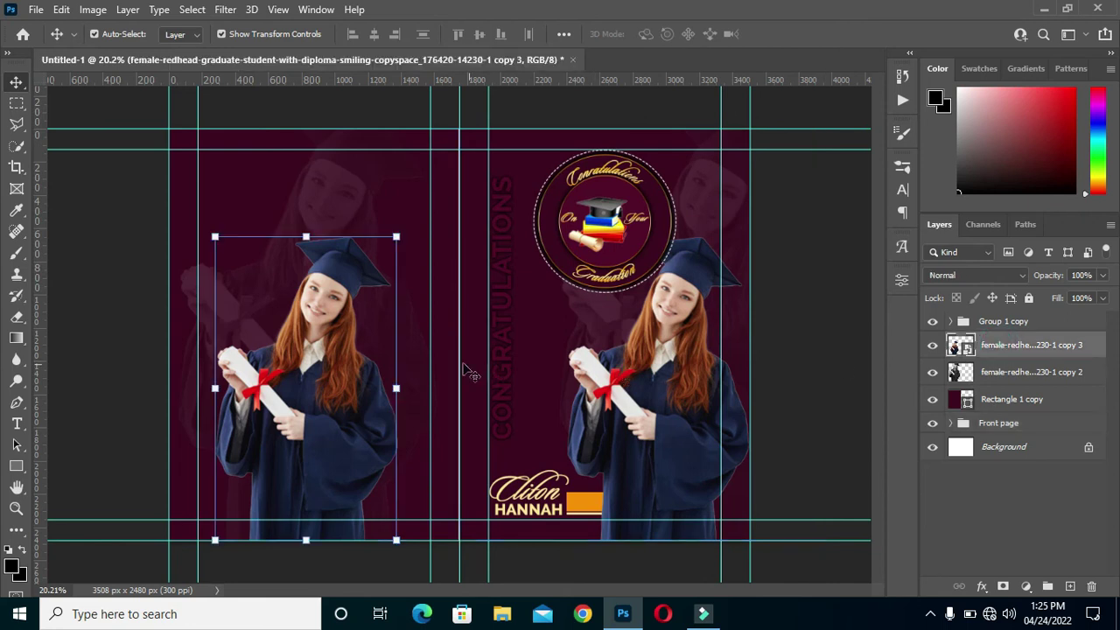
pyautogui.moveTo(1015, 322); pyautogui.dragTo(1006, 411)
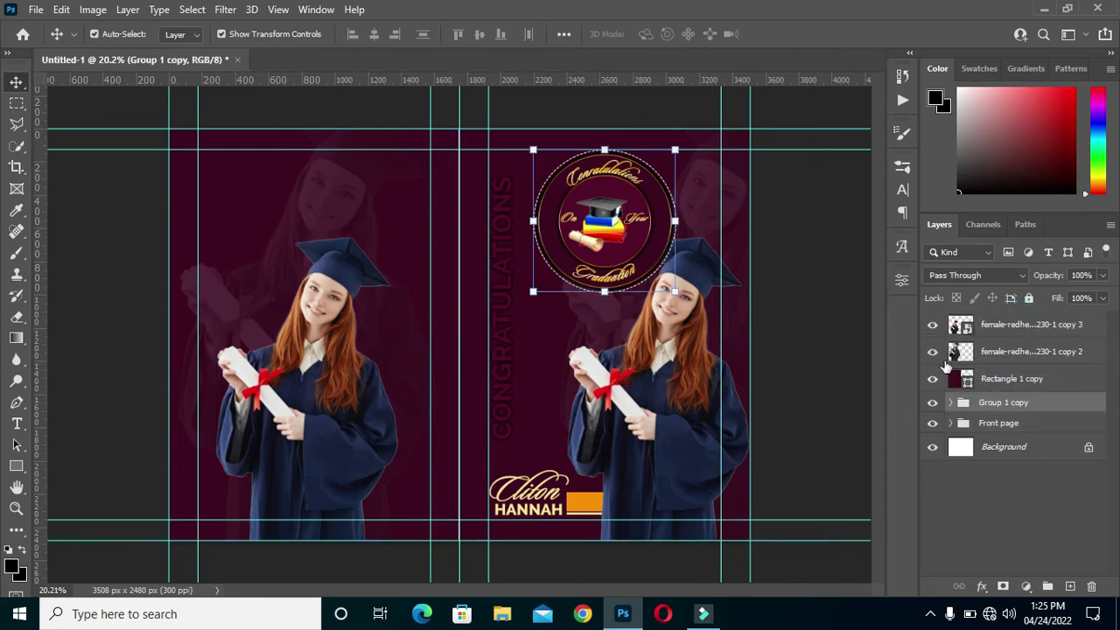
pyautogui.click(678, 222)
pyautogui.moveTo(623, 219); pyautogui.dragTo(294, 206)
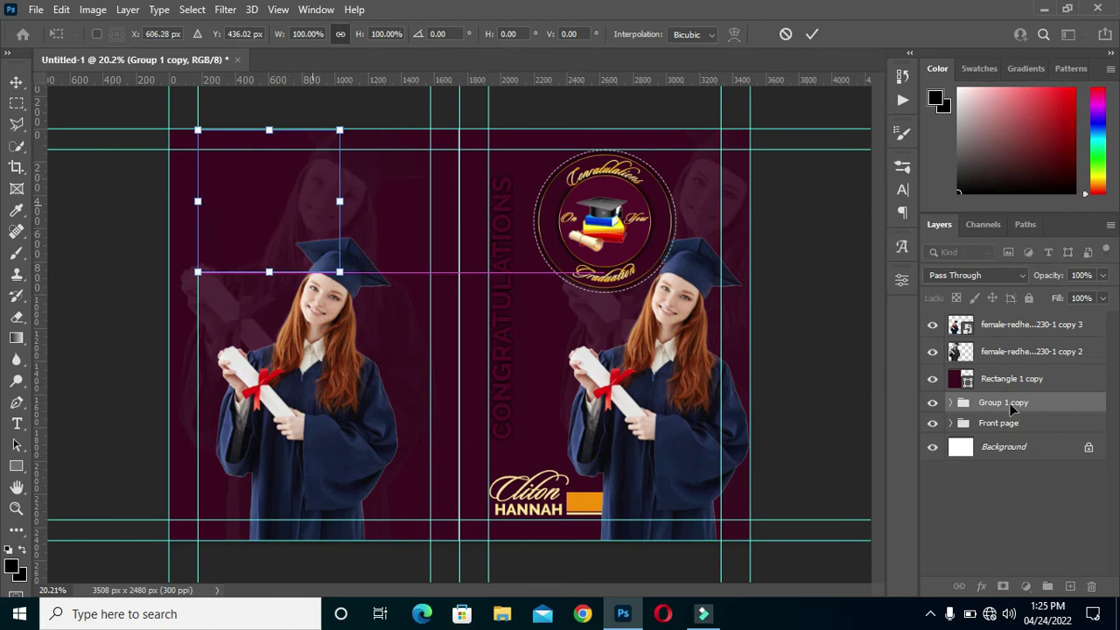
pyautogui.moveTo(1012, 411); pyautogui.dragTo(999, 359)
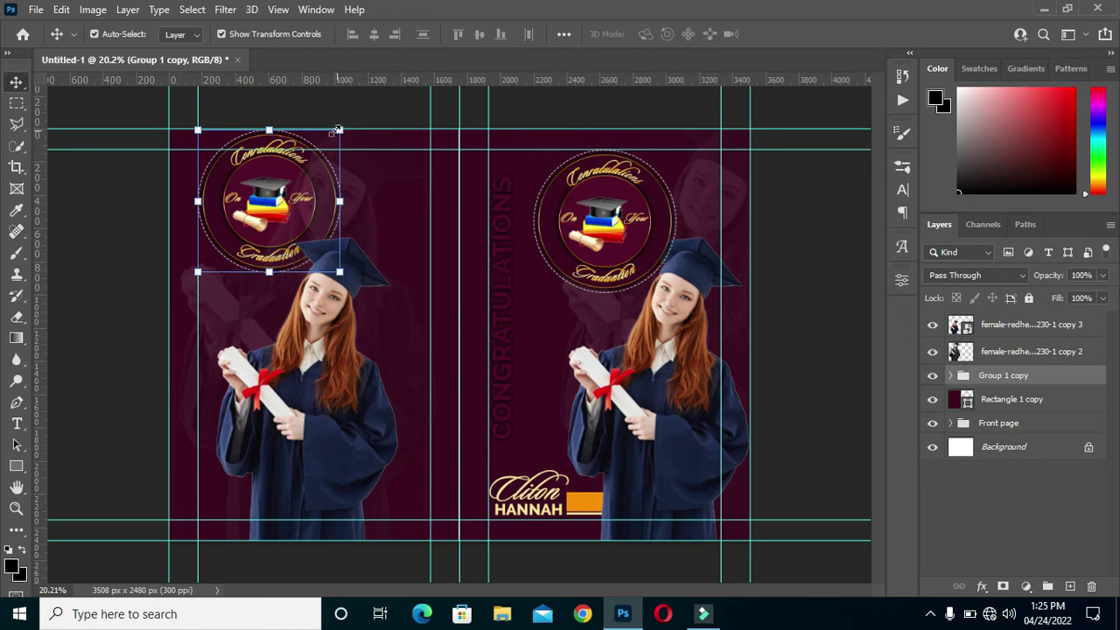
pyautogui.moveTo(345, 129); pyautogui.dragTo(296, 153)
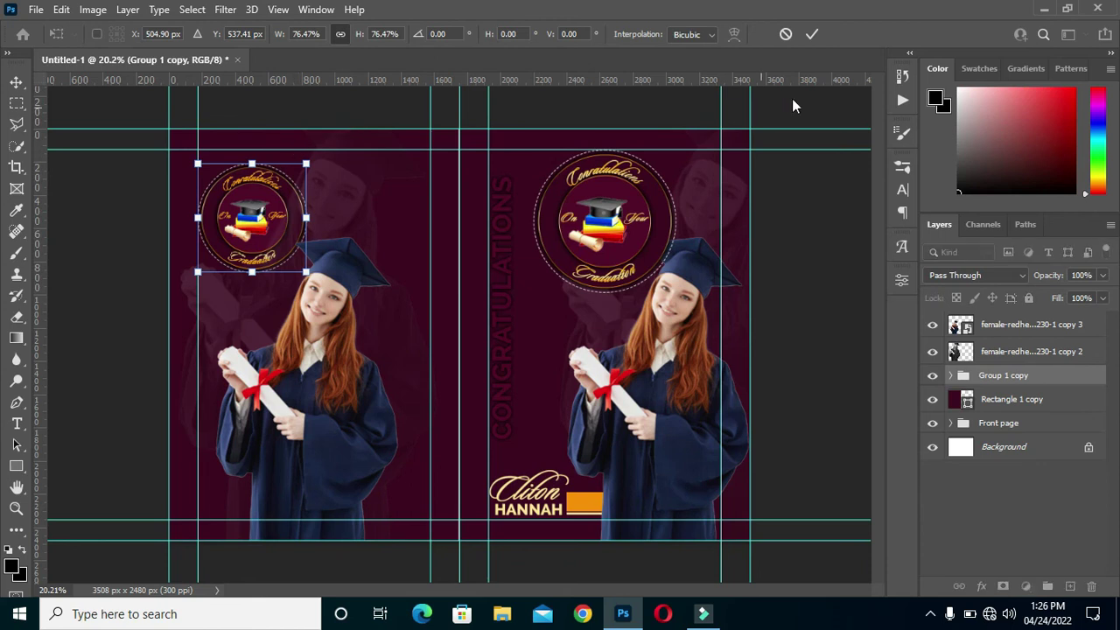
pyautogui.click(812, 34)
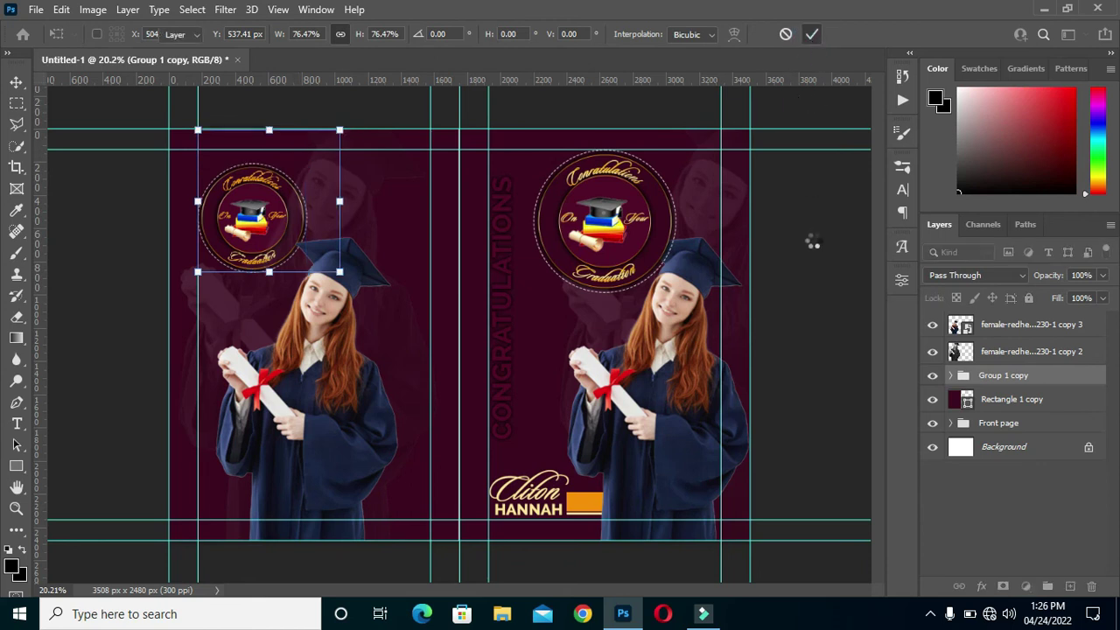
# Step: Draw a dark maroon rectangle about 669 × 1118 px over the back page's graduate photo and shift it slightly left
pyautogui.click(322, 336)
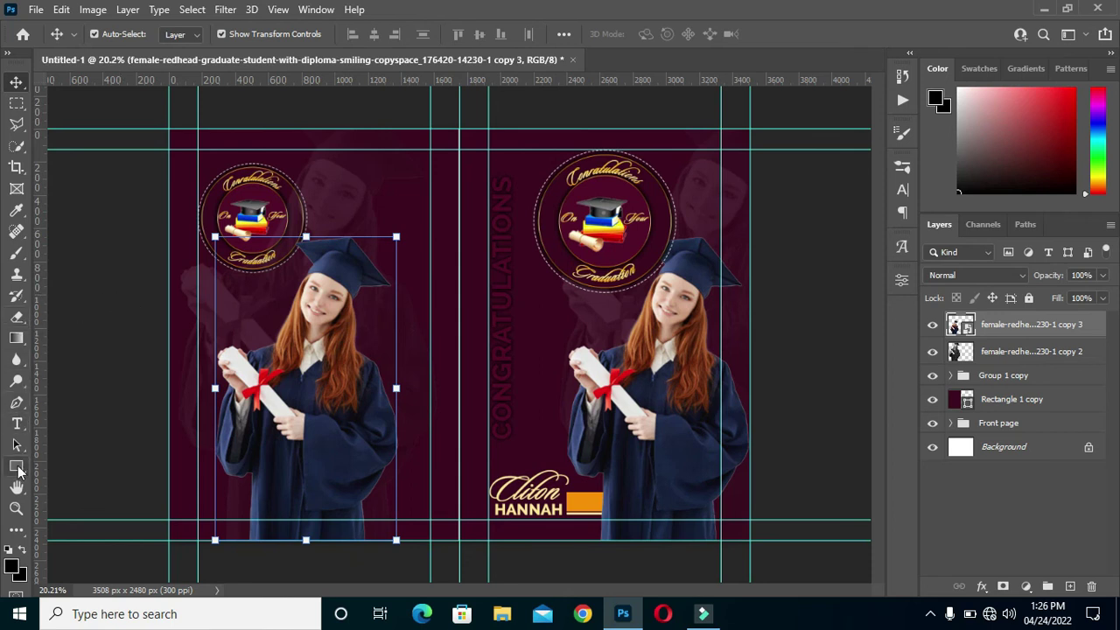
pyautogui.moveTo(17, 470); pyautogui.dragTo(92, 464)
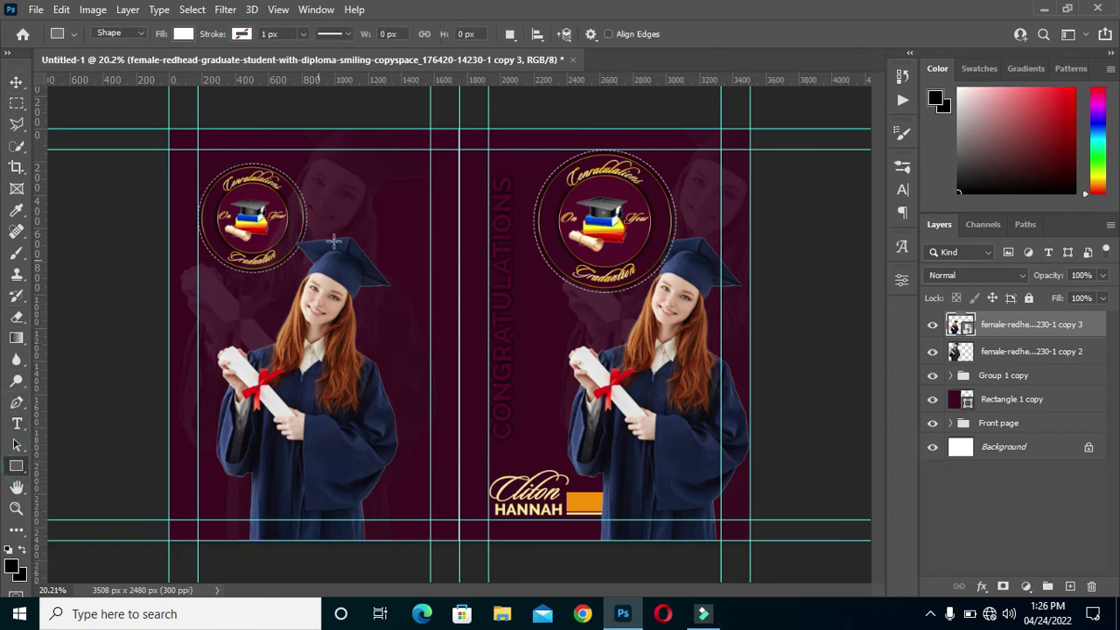
pyautogui.moveTo(229, 294); pyautogui.dragTo(338, 476)
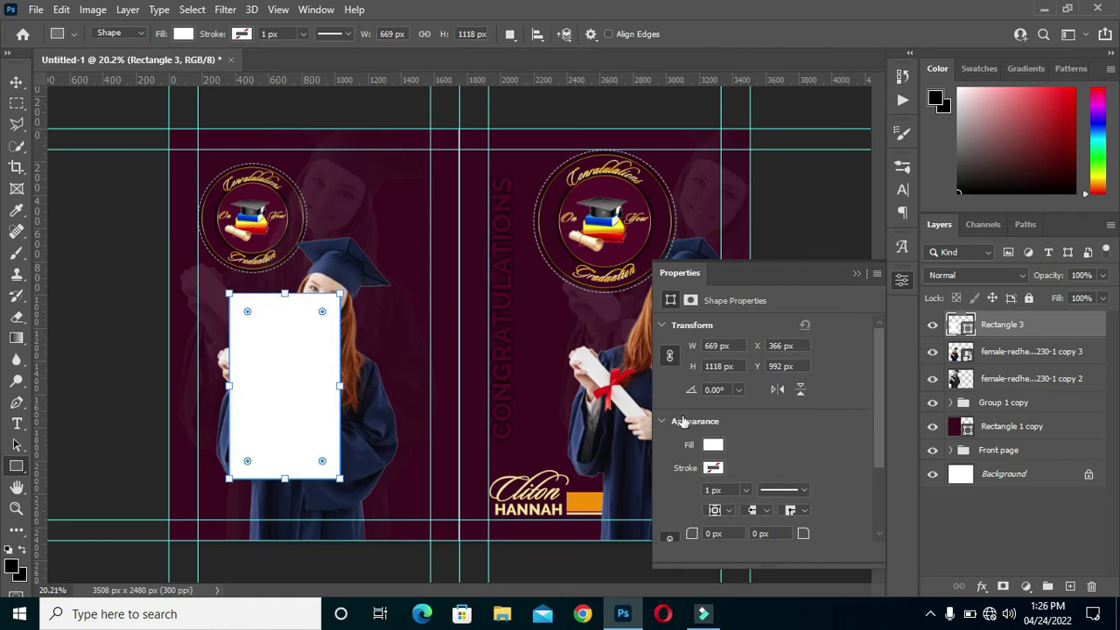
pyautogui.click(709, 444)
pyautogui.click(750, 403)
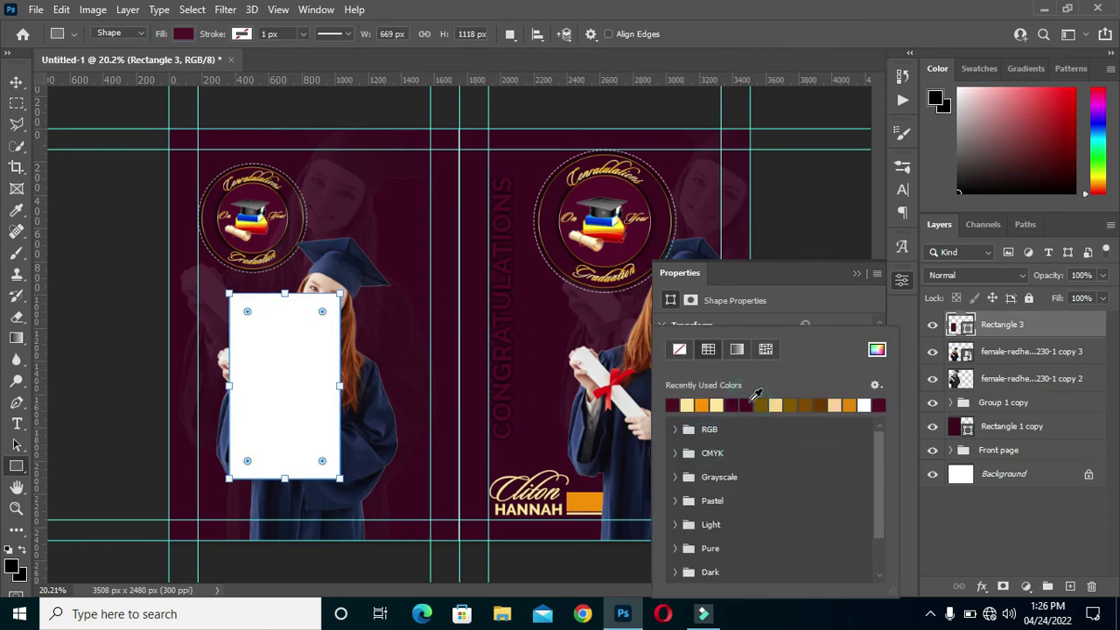
pyautogui.click(855, 273)
pyautogui.click(856, 273)
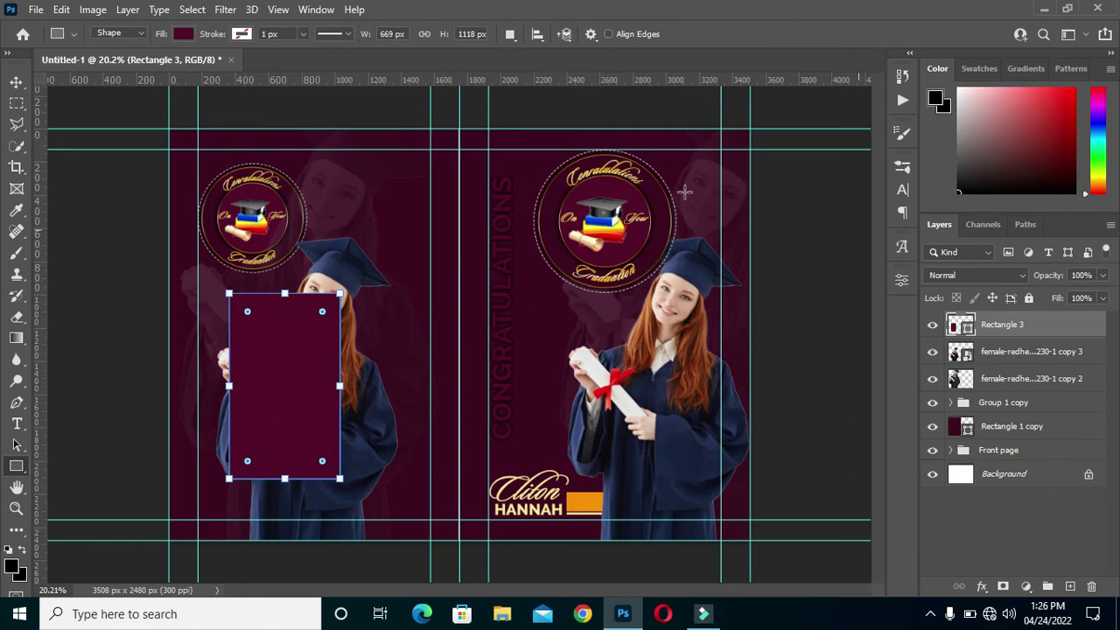
pyautogui.press('v')
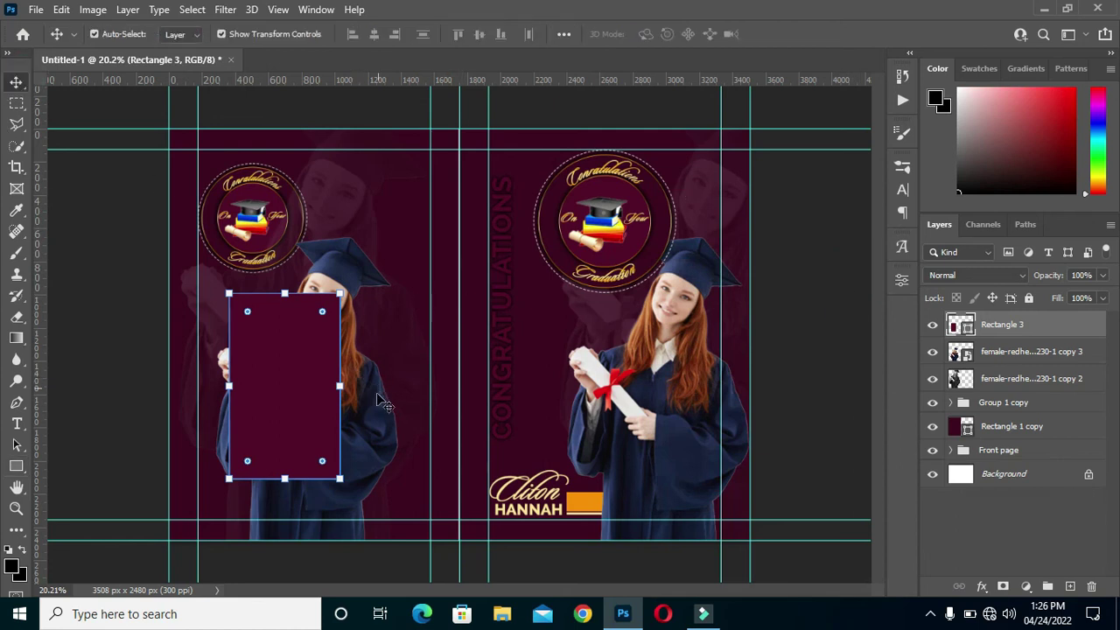
pyautogui.moveTo(305, 420)
pyautogui.mouseDown()
pyautogui.moveTo(283, 420)
pyautogui.moveTo(294, 421)
pyautogui.mouseUp()
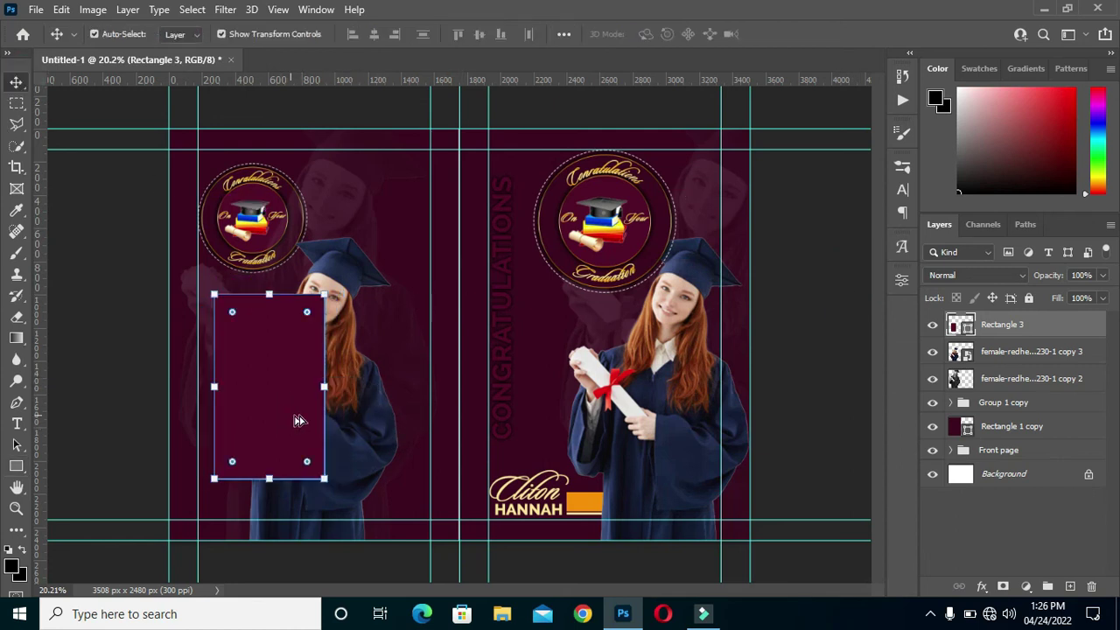
# Step: Give the back page's new rectangle a white outline 4 px wide
pyautogui.click(902, 280)
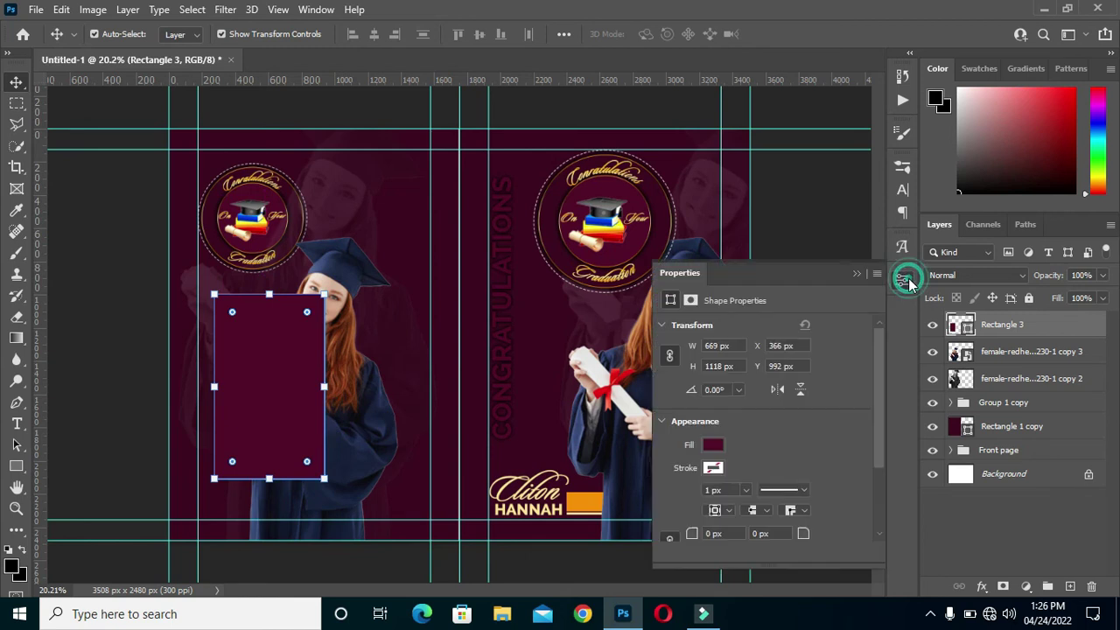
pyautogui.click(705, 481)
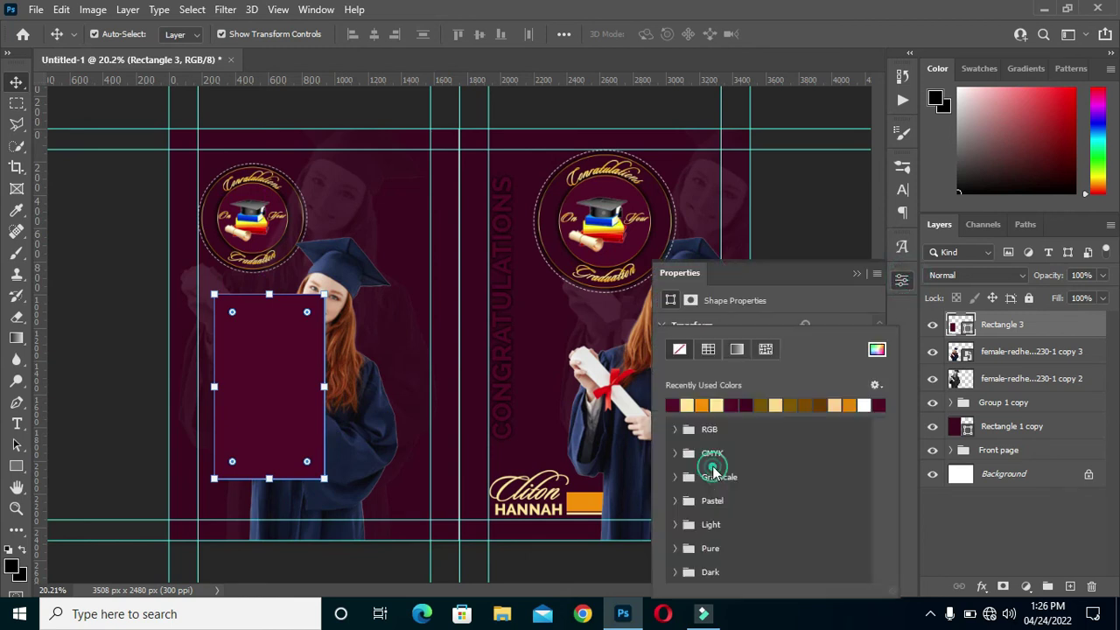
pyautogui.click(863, 400)
pyautogui.click(838, 310)
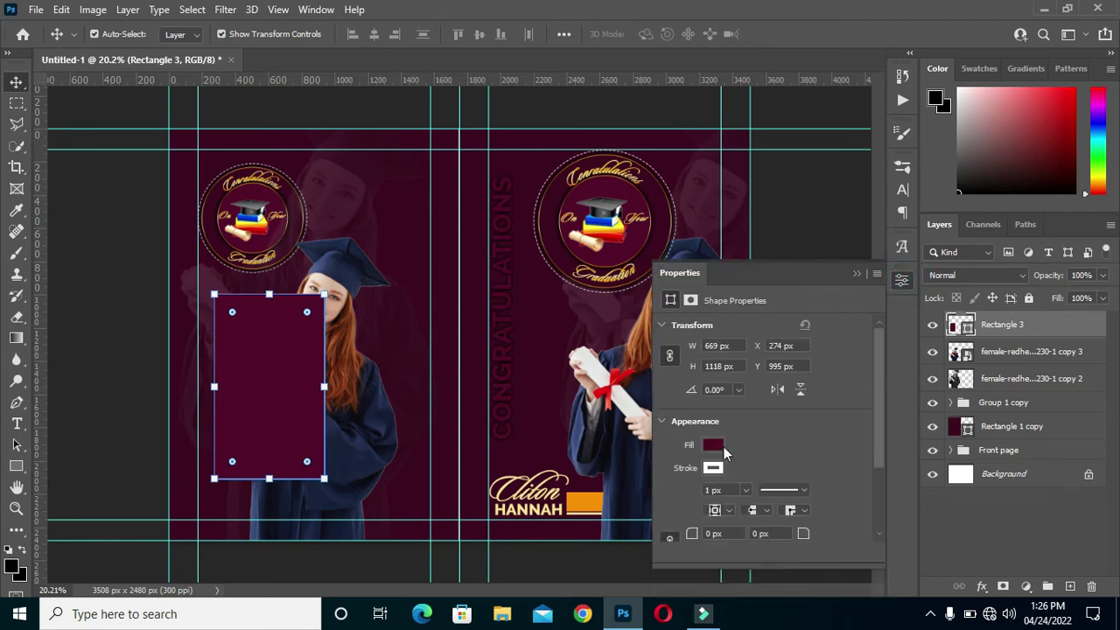
pyautogui.click(726, 491)
pyautogui.write('4')
pyautogui.click(393, 562)
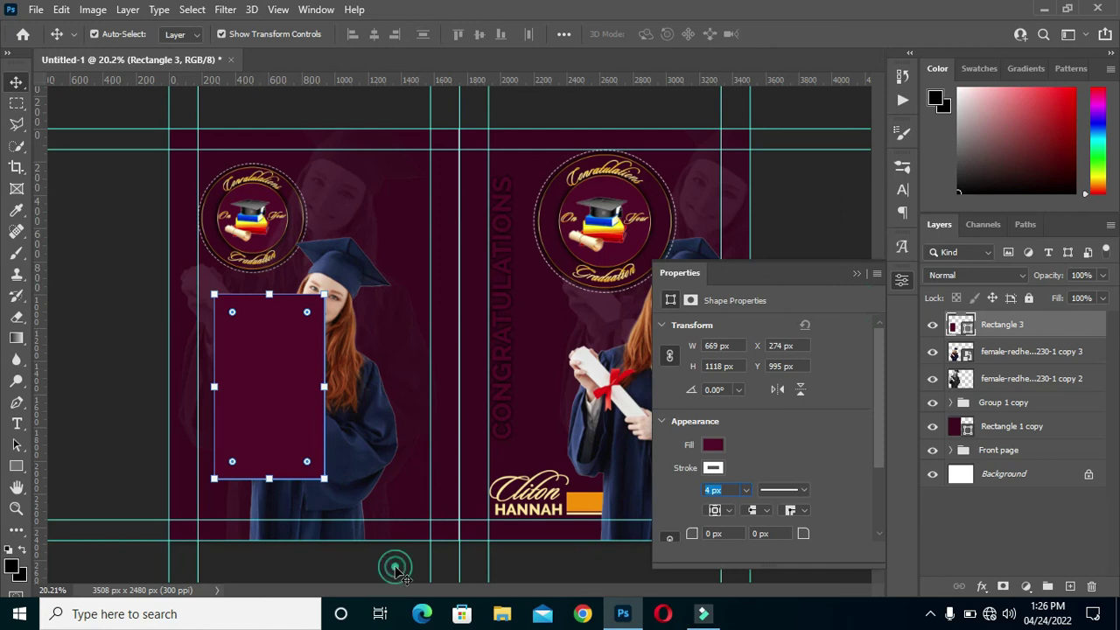
pyautogui.click(295, 460)
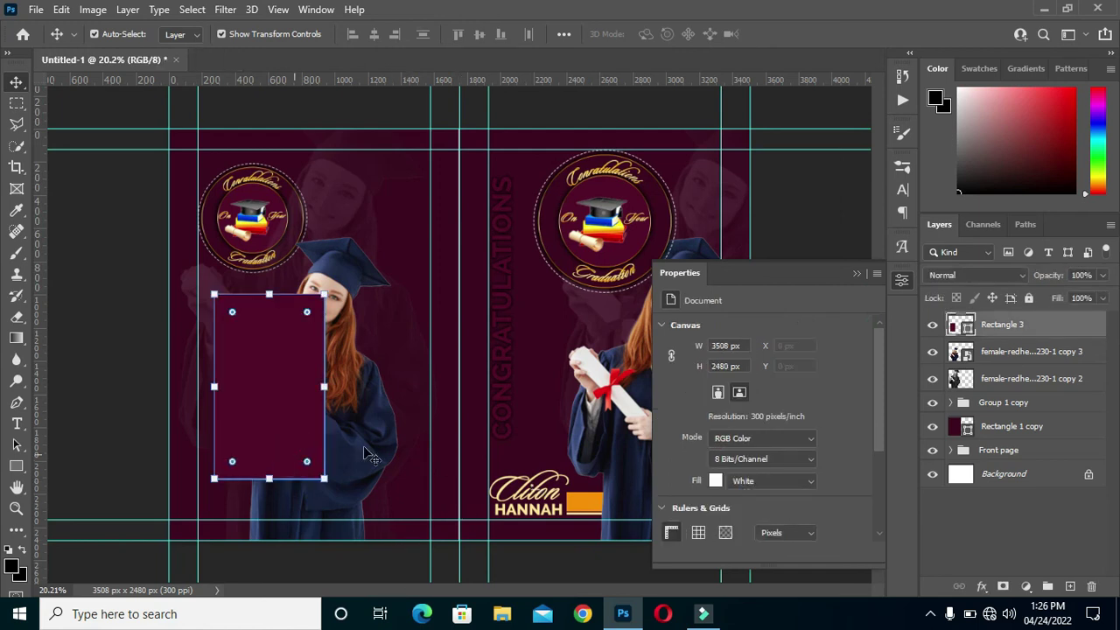
# Step: Remove the rectangle's fill and set its outline width to 4 px
pyautogui.click(711, 447)
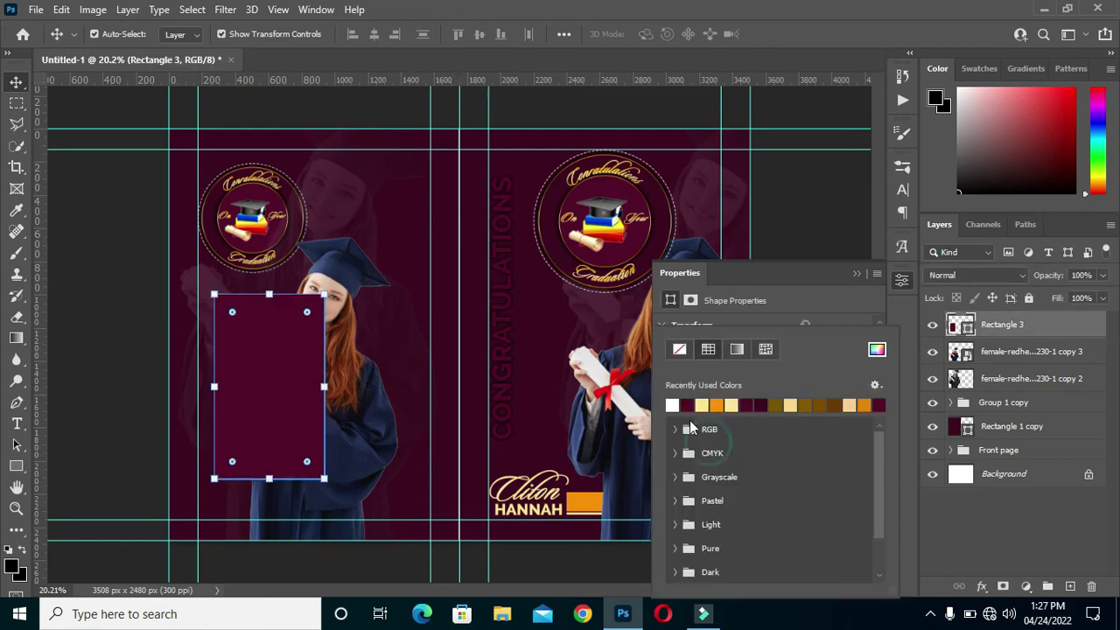
pyautogui.click(676, 348)
pyautogui.click(831, 298)
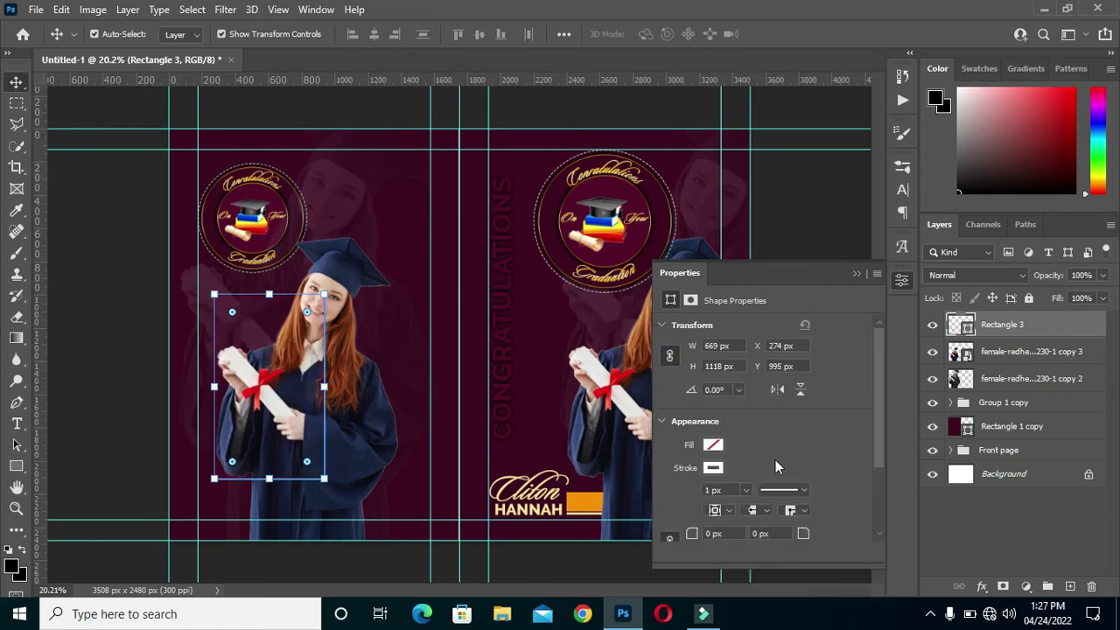
pyautogui.click(718, 491)
pyautogui.write('4')
pyautogui.click(825, 305)
pyautogui.press('Return')
pyautogui.click(856, 277)
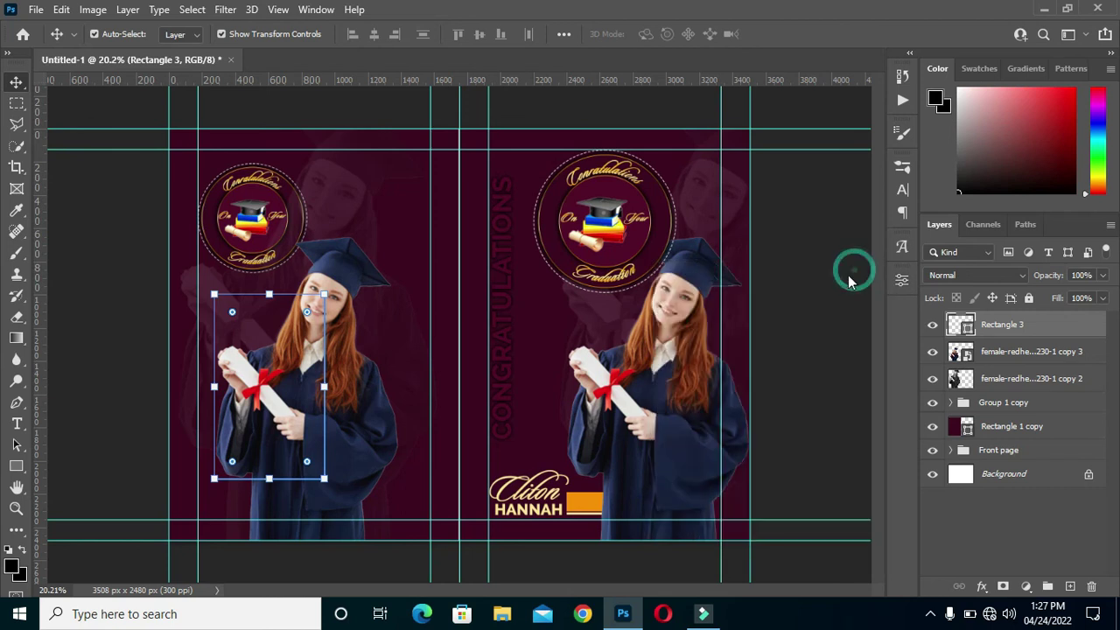
# Step: Duplicate the outlined rectangle and scale the copy to about 90% around its centre, inside the original frame
pyautogui.click(325, 480)
pyautogui.moveTo(1032, 326); pyautogui.dragTo(1070, 586)
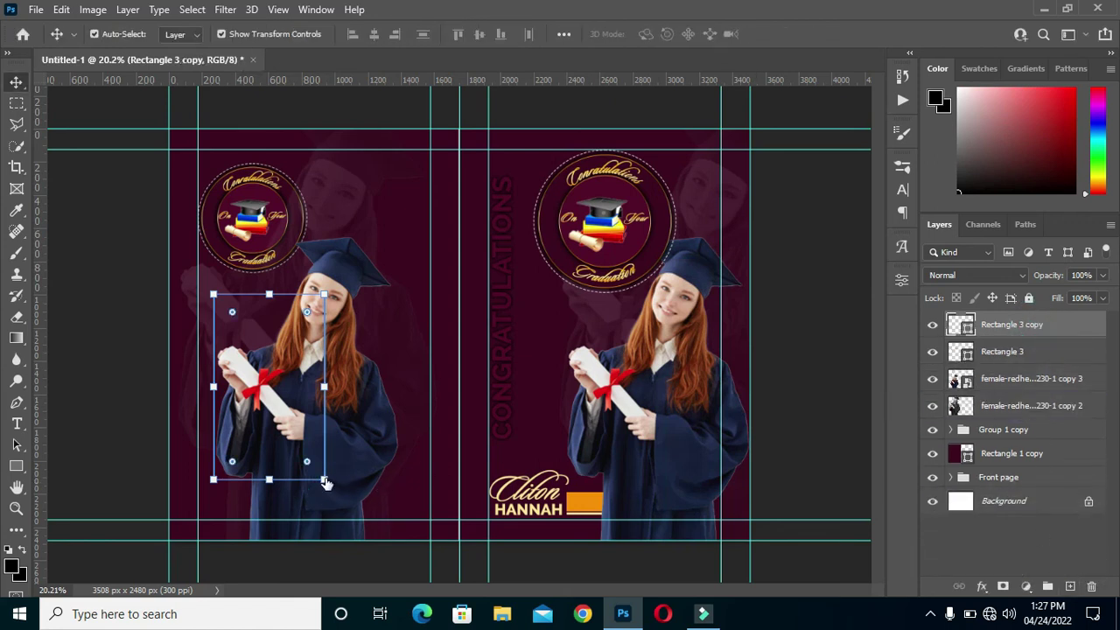
pyautogui.moveTo(324, 478)
pyautogui.mouseDown()
pyautogui.moveTo(325, 464)
pyautogui.moveTo(318, 470)
pyautogui.mouseUp()
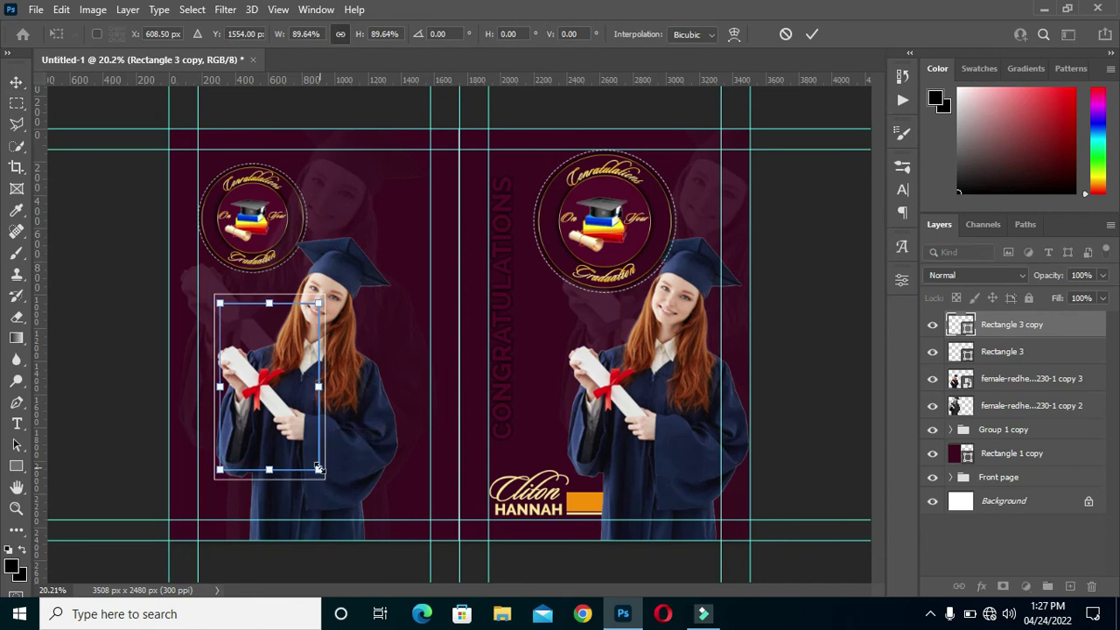
pyautogui.click(812, 35)
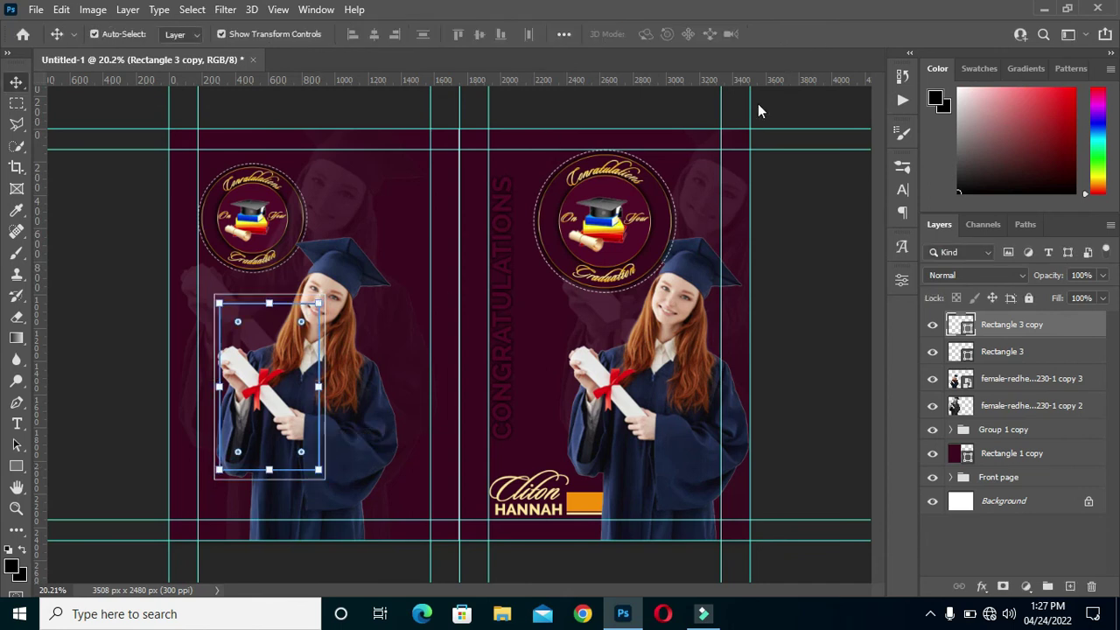
# Step: Remove the inner rectangle's outline and fill it with dark maroon
pyautogui.scroll(3, 323, 435)
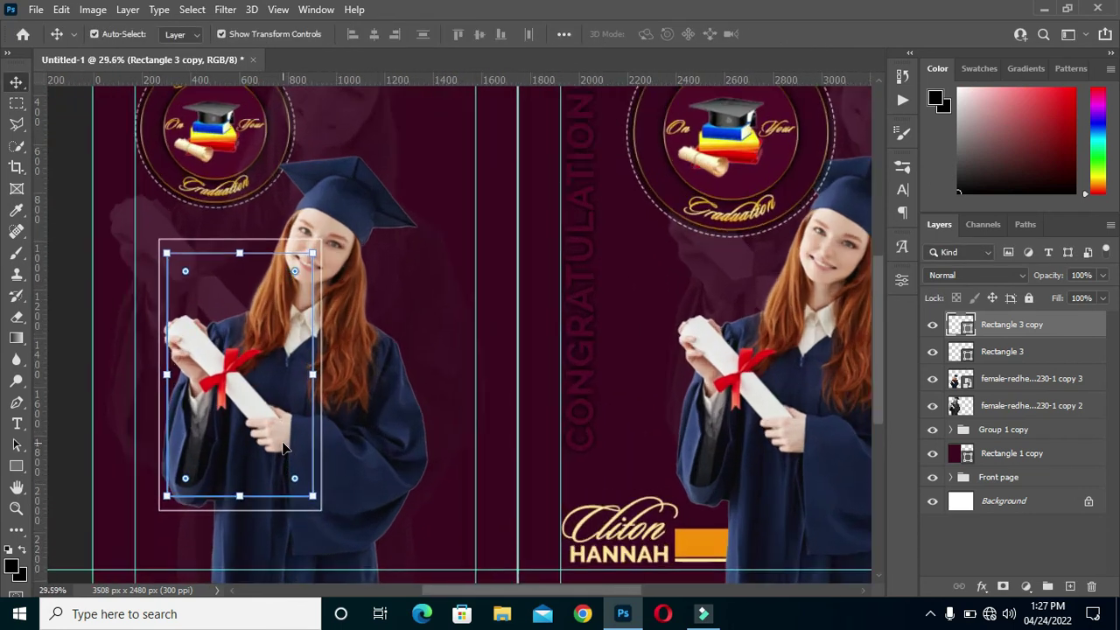
pyautogui.click(902, 280)
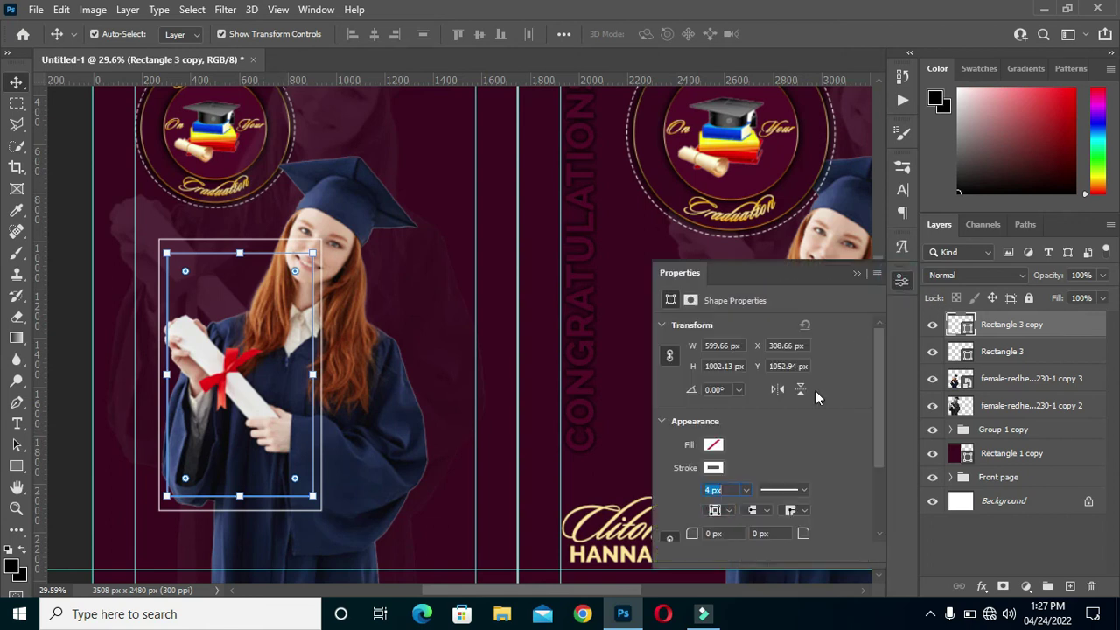
pyautogui.click(713, 468)
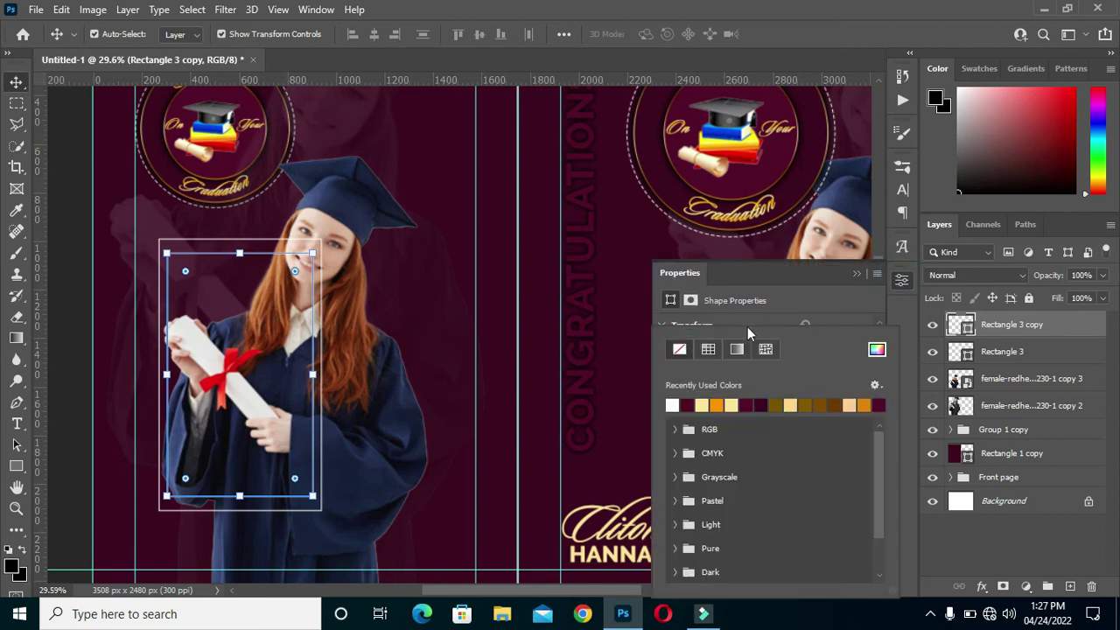
pyautogui.click(832, 297)
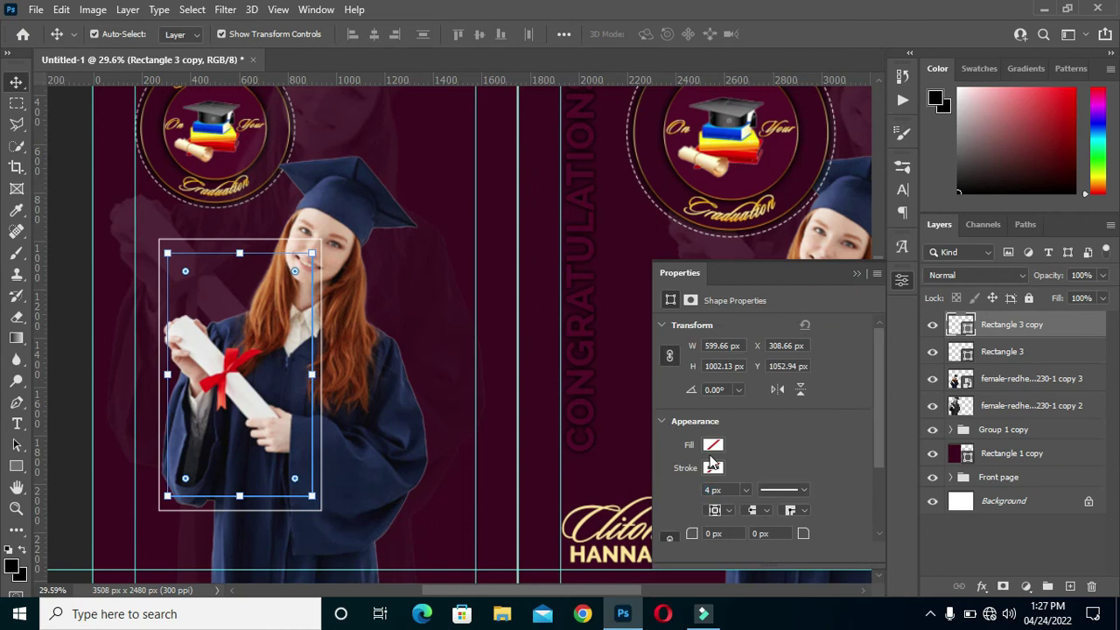
pyautogui.click(714, 446)
pyautogui.click(688, 404)
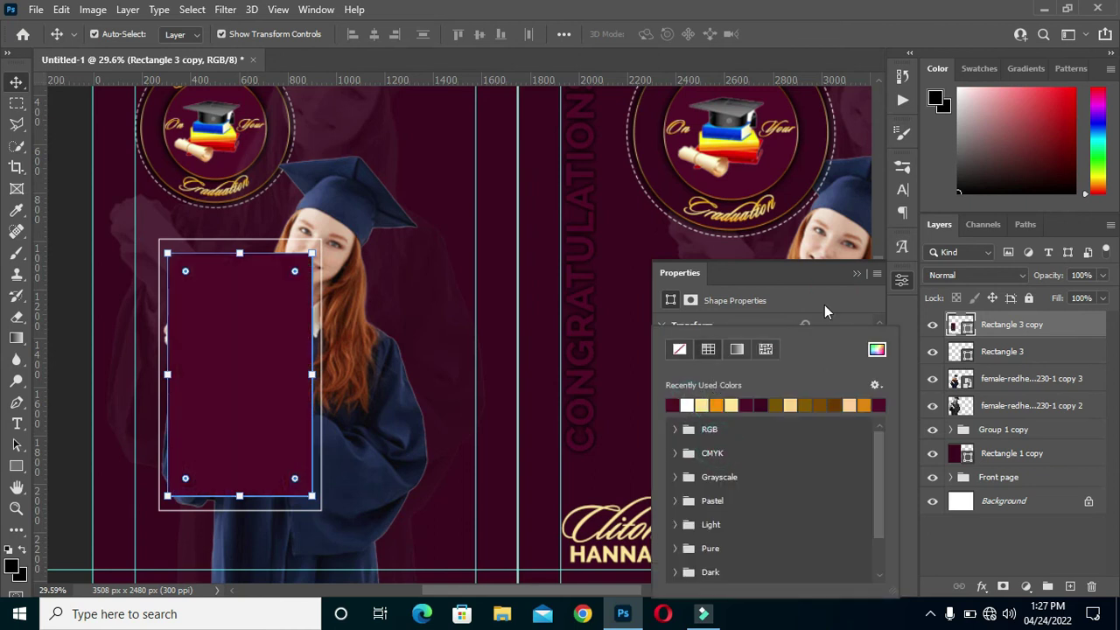
pyautogui.click(850, 292)
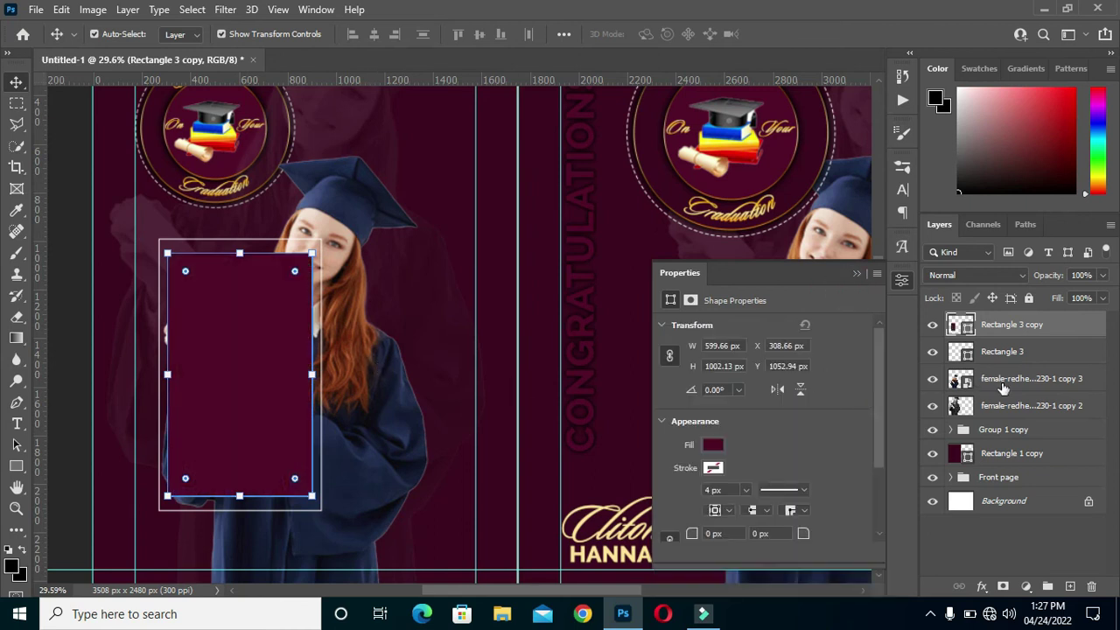
# Step: Move the back page's full-colour graduate photo above the rectangles, scale it to about 59% and place it over the frame
pyautogui.moveTo(1003, 388); pyautogui.dragTo(980, 316)
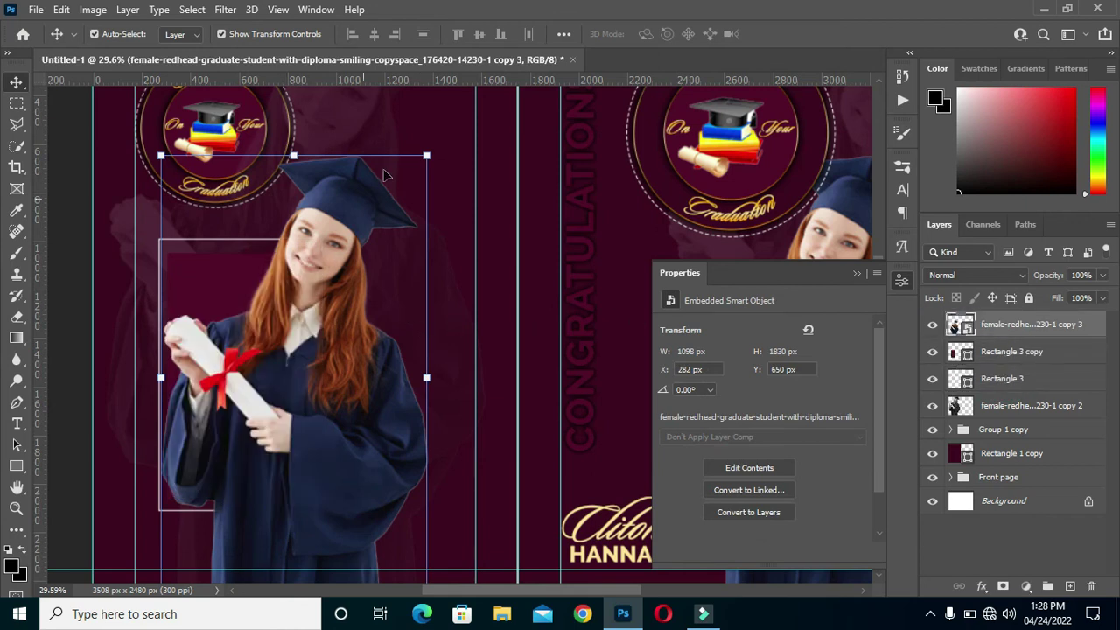
pyautogui.click(427, 155)
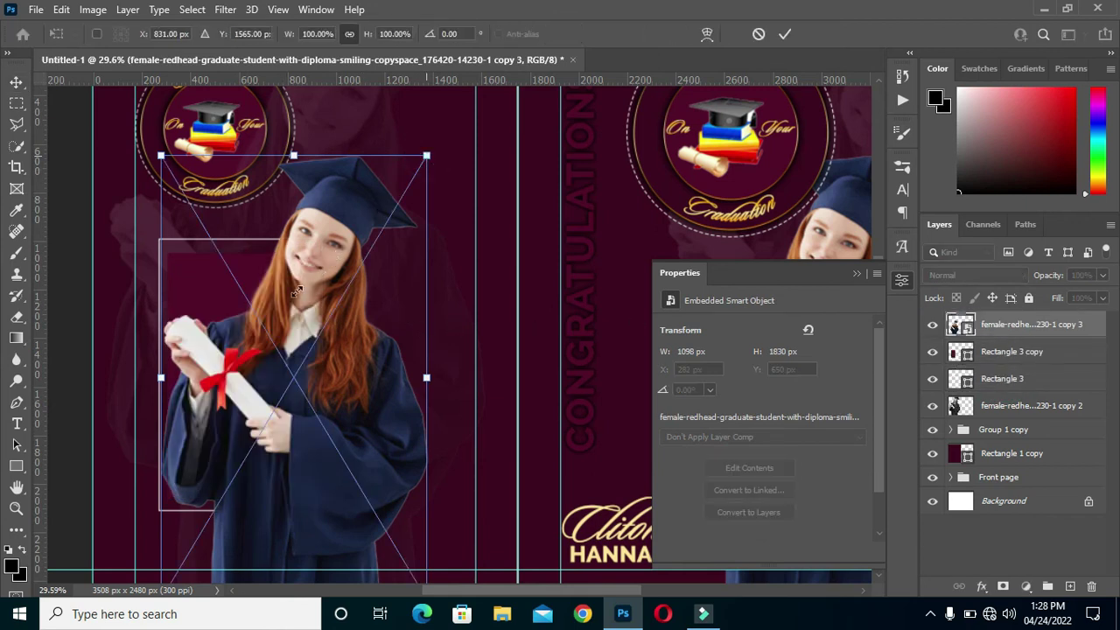
pyautogui.moveTo(284, 300); pyautogui.dragTo(278, 315)
pyautogui.moveTo(262, 407); pyautogui.dragTo(259, 335)
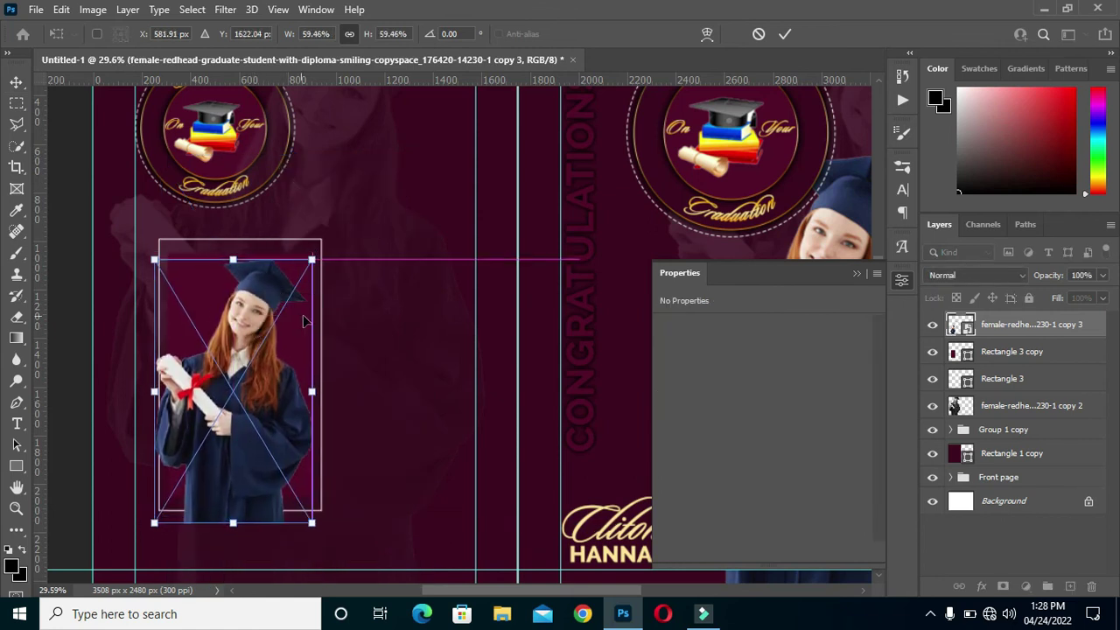
pyautogui.scroll(-2, 272, 333)
pyautogui.click(784, 33)
pyautogui.click(857, 273)
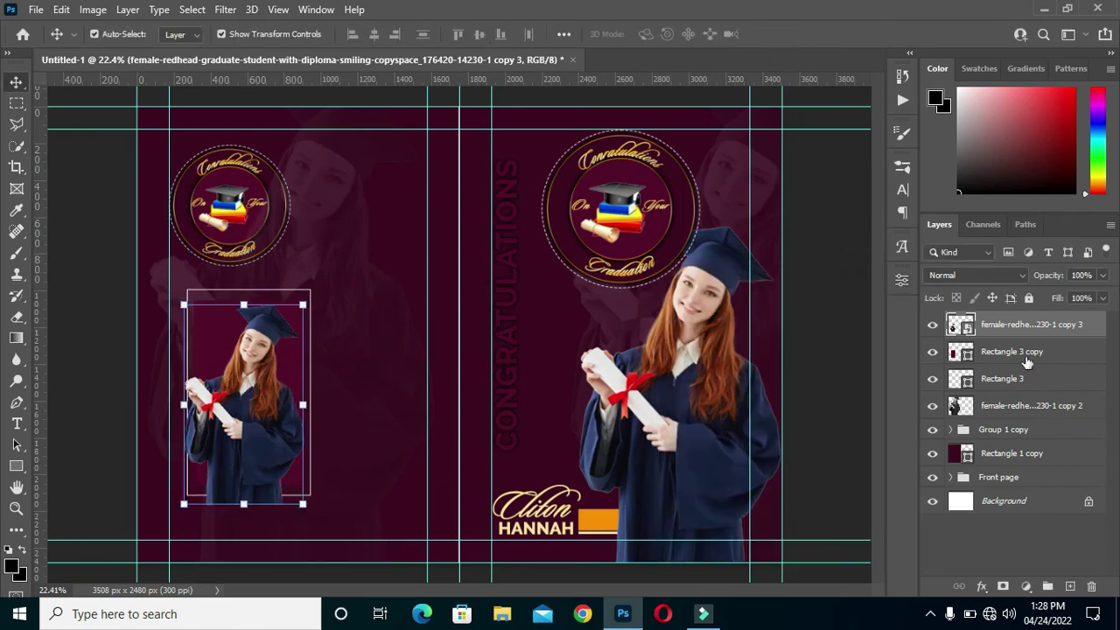
# Step: Duplicate the back page's full-colour graduate photo and clip the lower copy to the maroon inner rectangle
pyautogui.moveTo(1025, 326); pyautogui.dragTo(1070, 586)
pyautogui.click(991, 354)
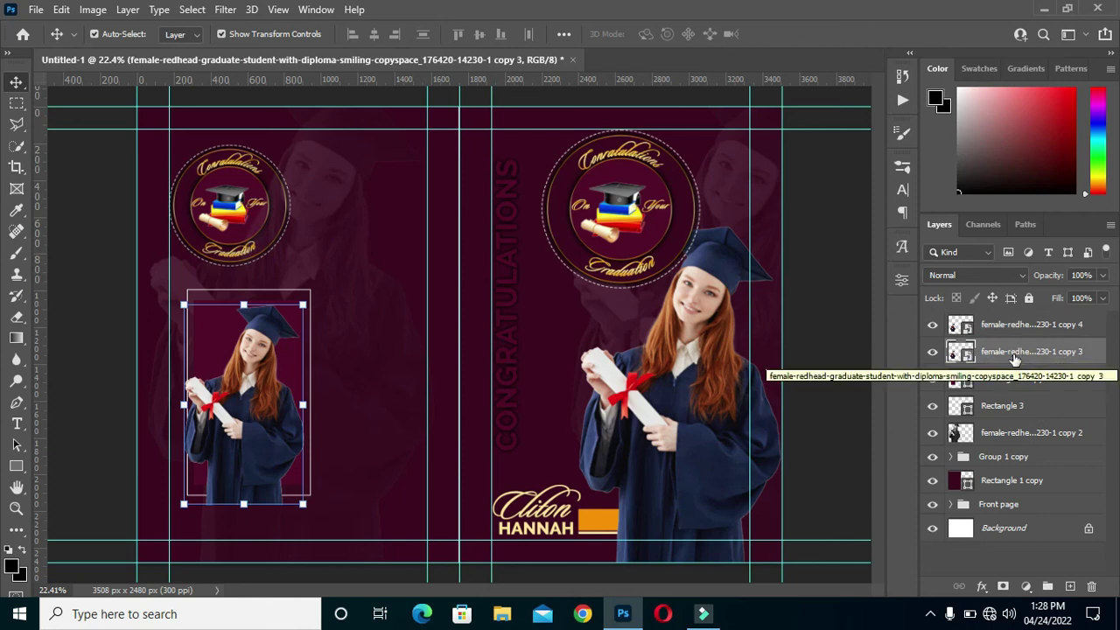
pyautogui.rightClick(993, 359)
pyautogui.click(846, 383)
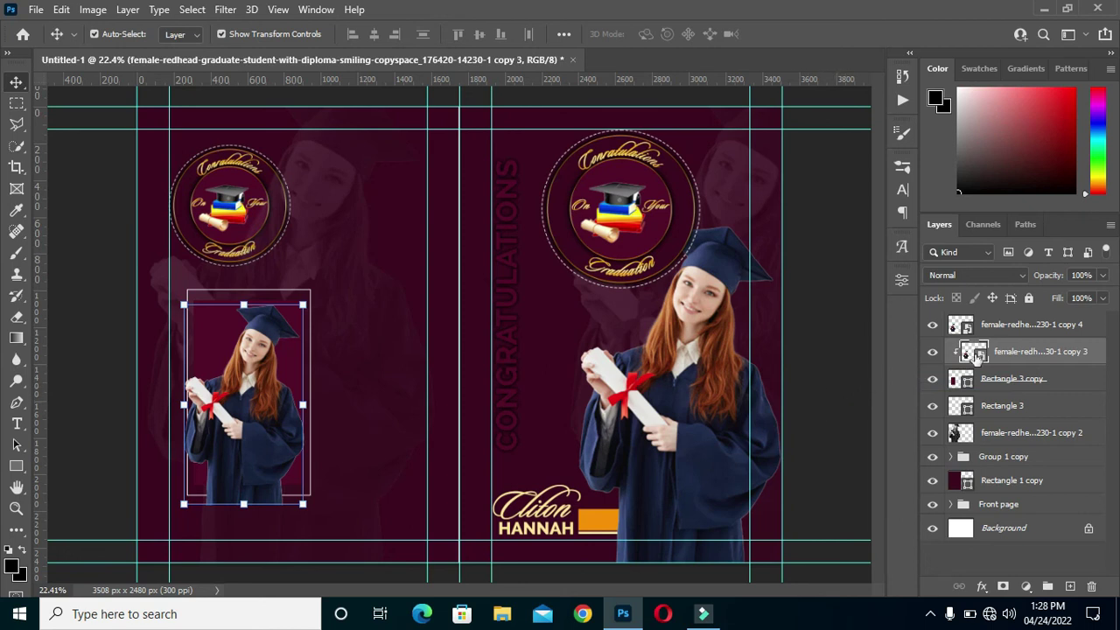
# Step: Duplicate the outer frame and inner rectangle, stack the copies above the lower photo, and clip that photo to the original inner rectangle again
pyautogui.click(1004, 407)
pyautogui.keyDown('shift'); pyautogui.click(1006, 381); pyautogui.keyUp('shift')
pyautogui.moveTo(1041, 406); pyautogui.dragTo(1071, 586)
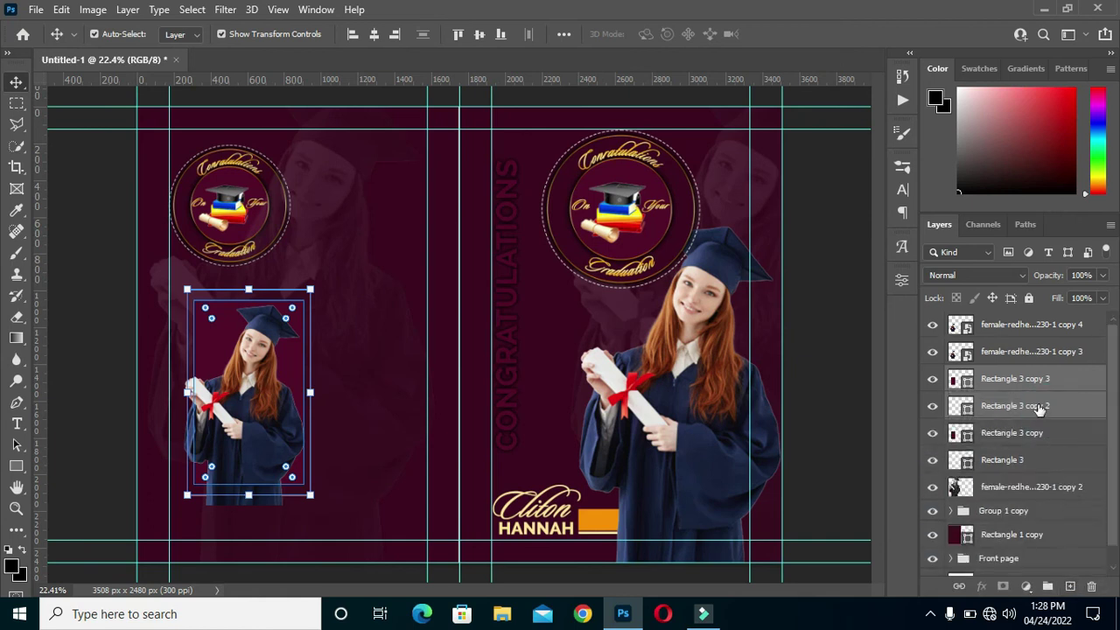
pyautogui.moveTo(1021, 382); pyautogui.dragTo(1013, 348)
pyautogui.click(1013, 406)
pyautogui.rightClick(1013, 406)
pyautogui.click(900, 384)
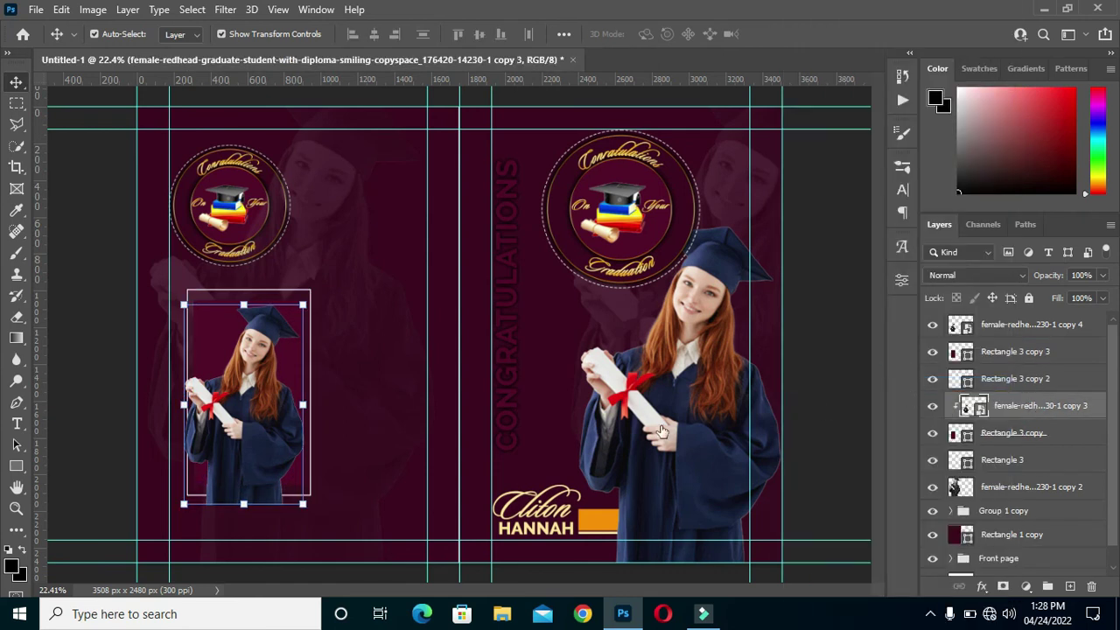
# Step: Move the unclipped photo up out of the frame, and place the duplicated rectangles beside the first frame at about 87% scale
pyautogui.moveTo(253, 413); pyautogui.dragTo(359, 259)
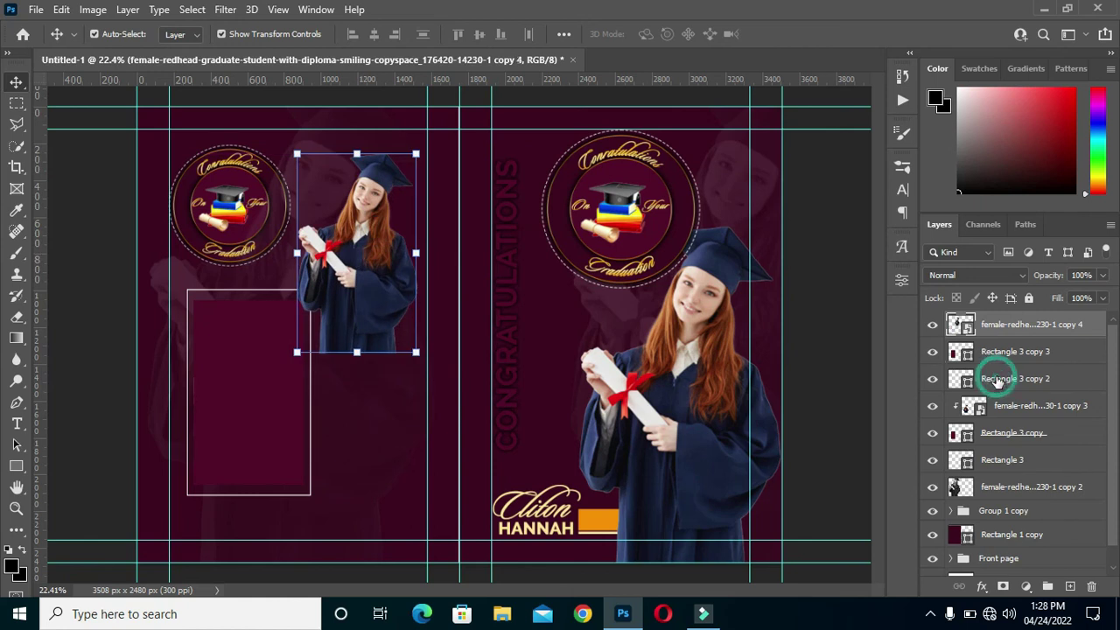
pyautogui.click(996, 377)
pyautogui.keyDown('shift'); pyautogui.click(994, 352); pyautogui.keyUp('shift')
pyautogui.click(308, 391)
pyautogui.moveTo(263, 405); pyautogui.dragTo(386, 444)
pyautogui.moveTo(373, 326); pyautogui.dragTo(371, 338)
pyautogui.moveTo(370, 412); pyautogui.dragTo(365, 403)
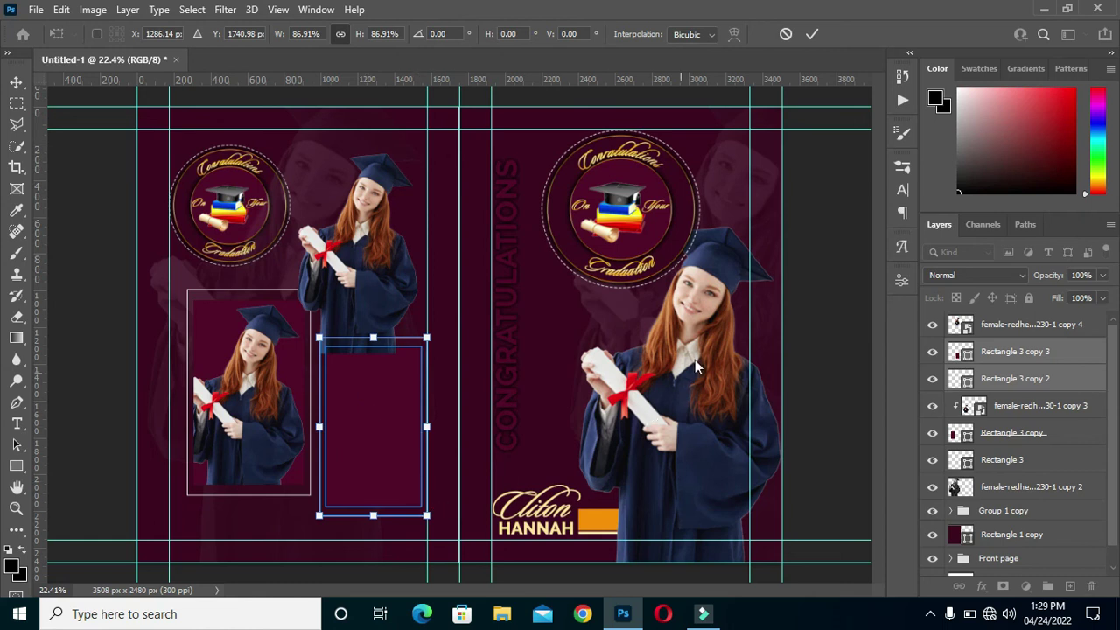
pyautogui.click(810, 34)
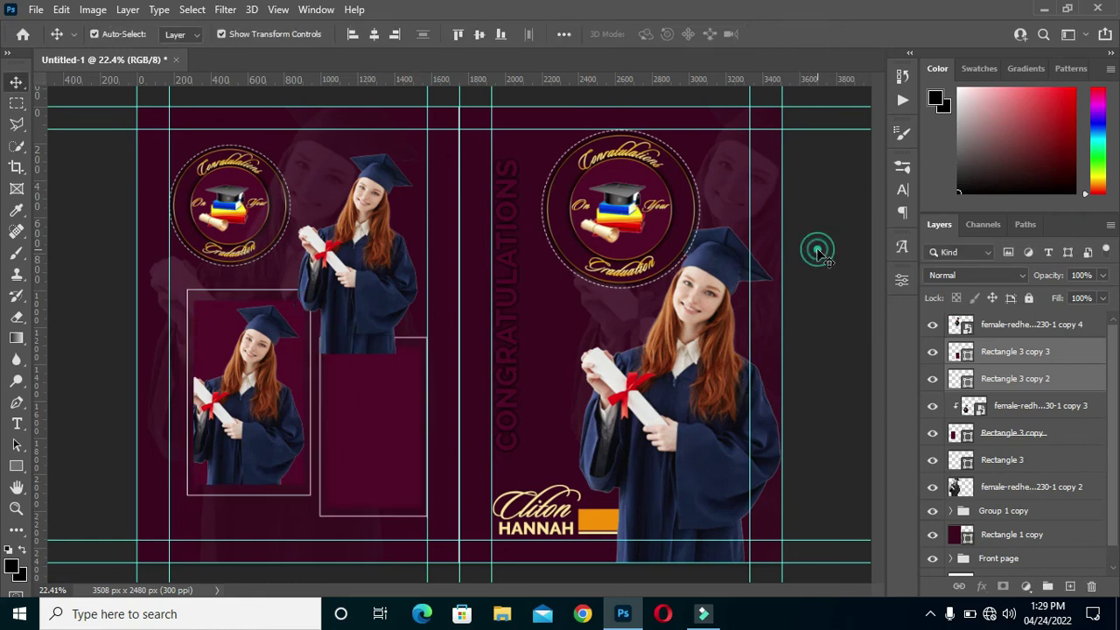
pyautogui.click(817, 249)
# Step: Place the unclipped graduate photo over the smaller frame and scale it to about 46%
pyautogui.moveTo(361, 263); pyautogui.dragTo(386, 426)
pyautogui.moveTo(369, 307); pyautogui.dragTo(366, 354)
pyautogui.click(785, 33)
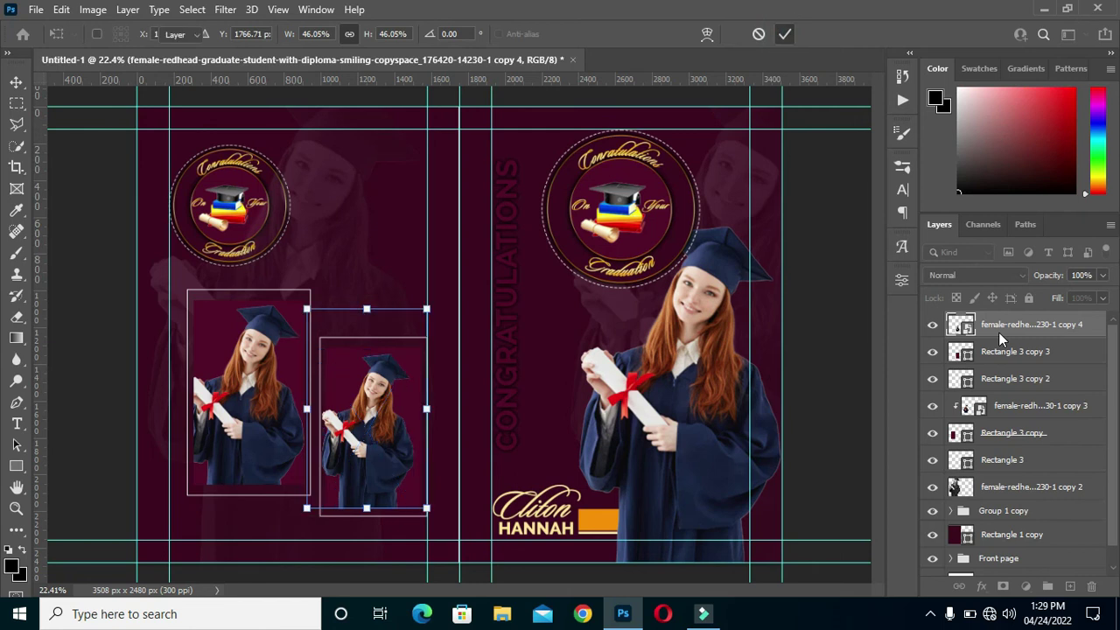
# Step: Rasterize and desaturate the photo in the smaller frame, and clip it to that frame's inner rectangle
pyautogui.rightClick(1009, 326)
pyautogui.click(875, 319)
pyautogui.hotkey('ctrl', 'shift', 'u')
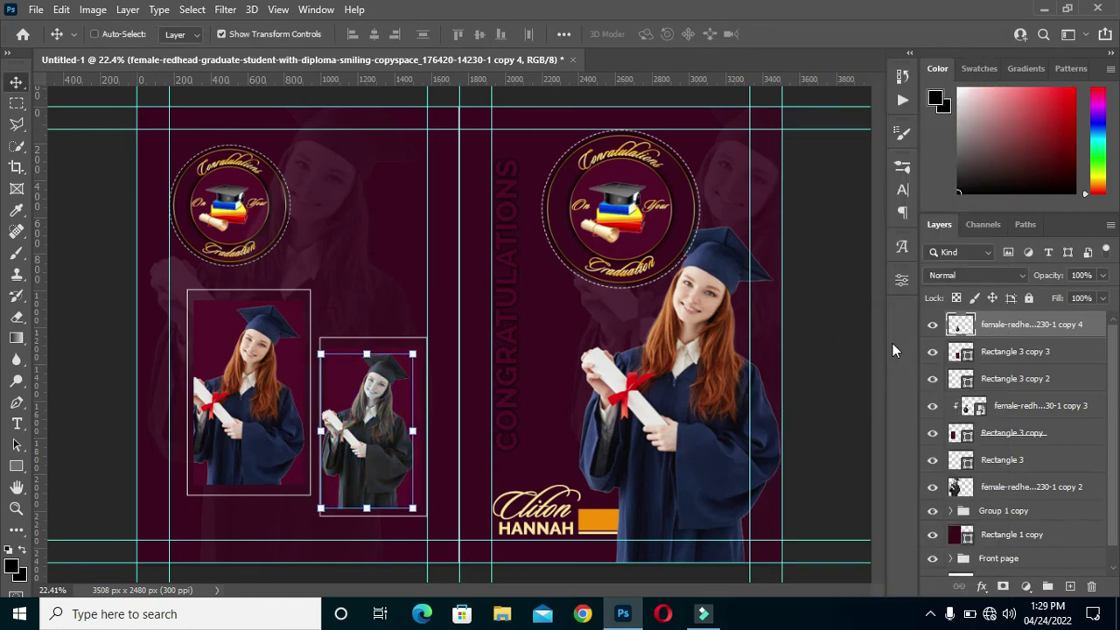
pyautogui.rightClick(1020, 330)
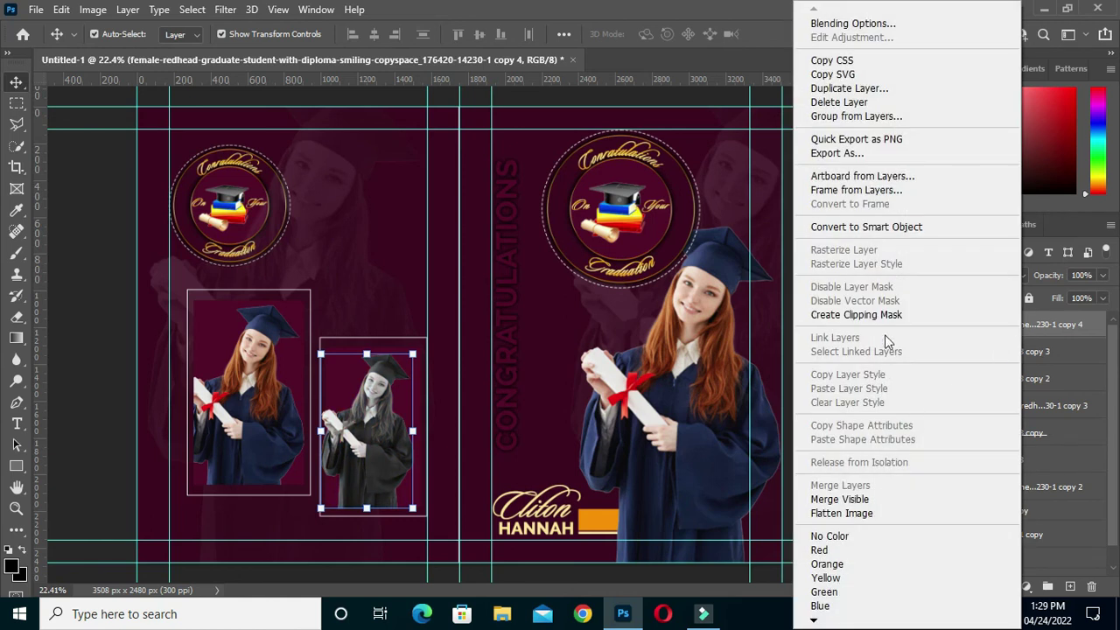
pyautogui.click(862, 314)
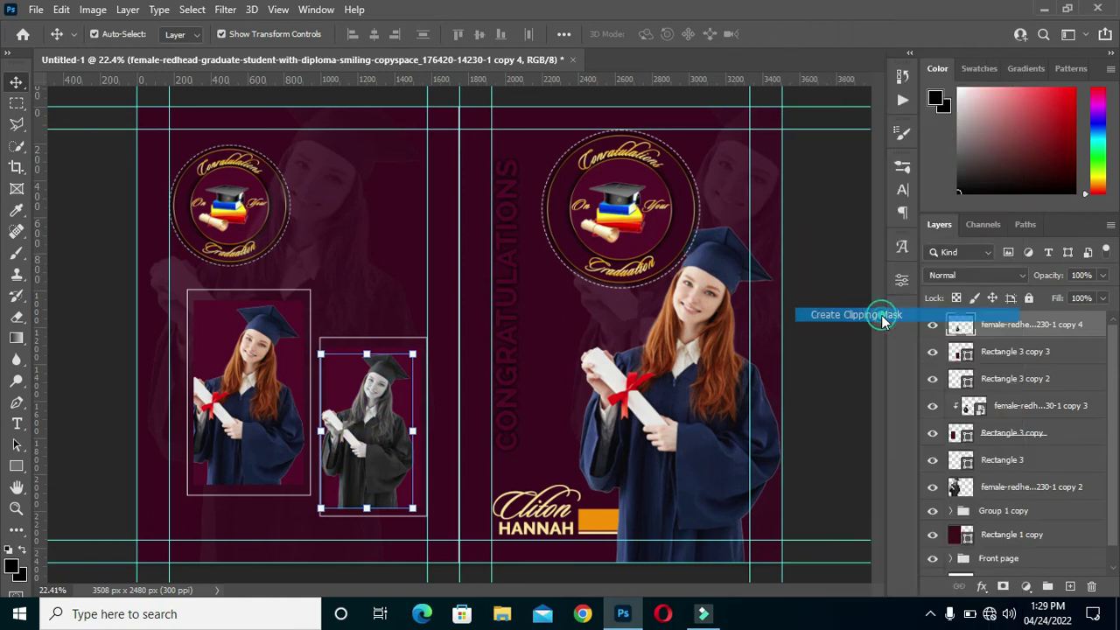
pyautogui.click(823, 378)
pyautogui.scroll(-1, 366, 420)
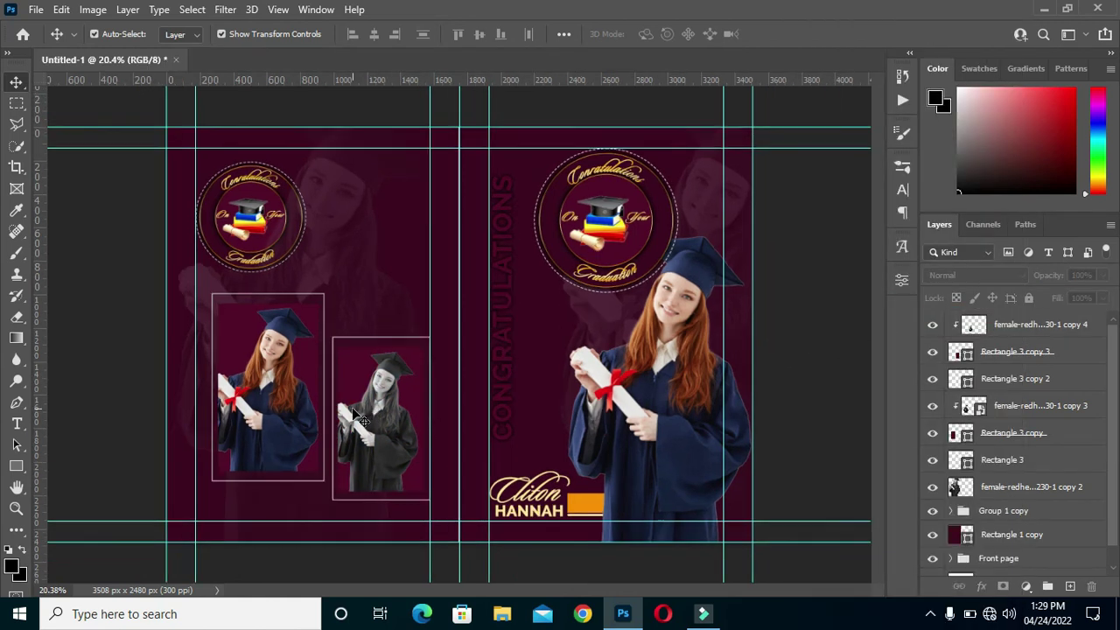
# Step: Fill the smaller frame's inner rectangle with the cream colour fee597 sampled from the name lettering on the front cover
pyautogui.click(355, 381)
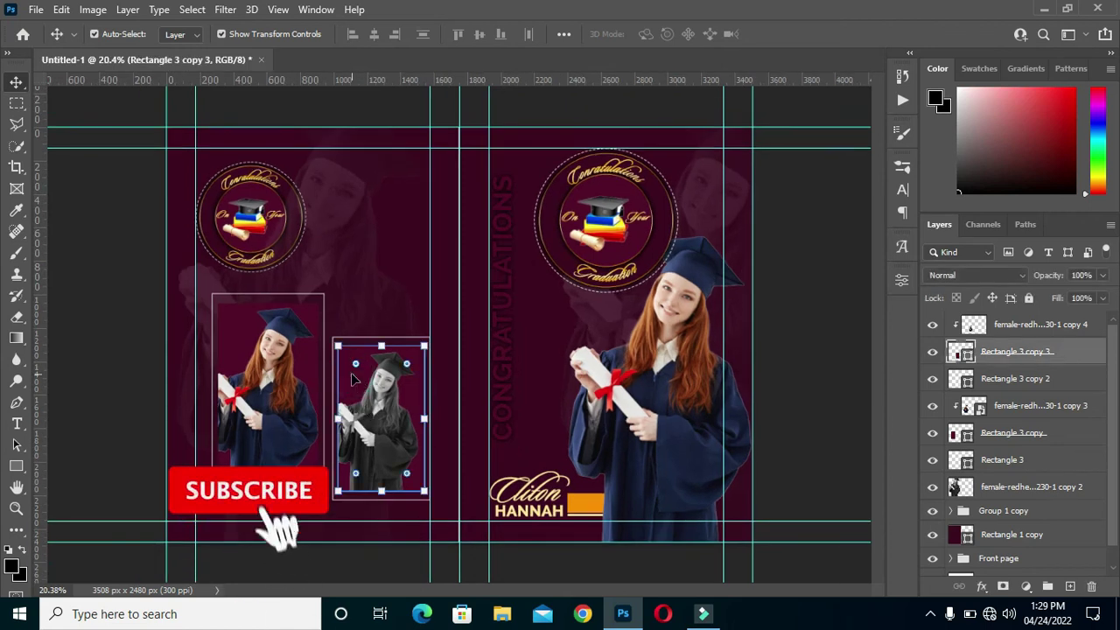
pyautogui.doubleClick(962, 354)
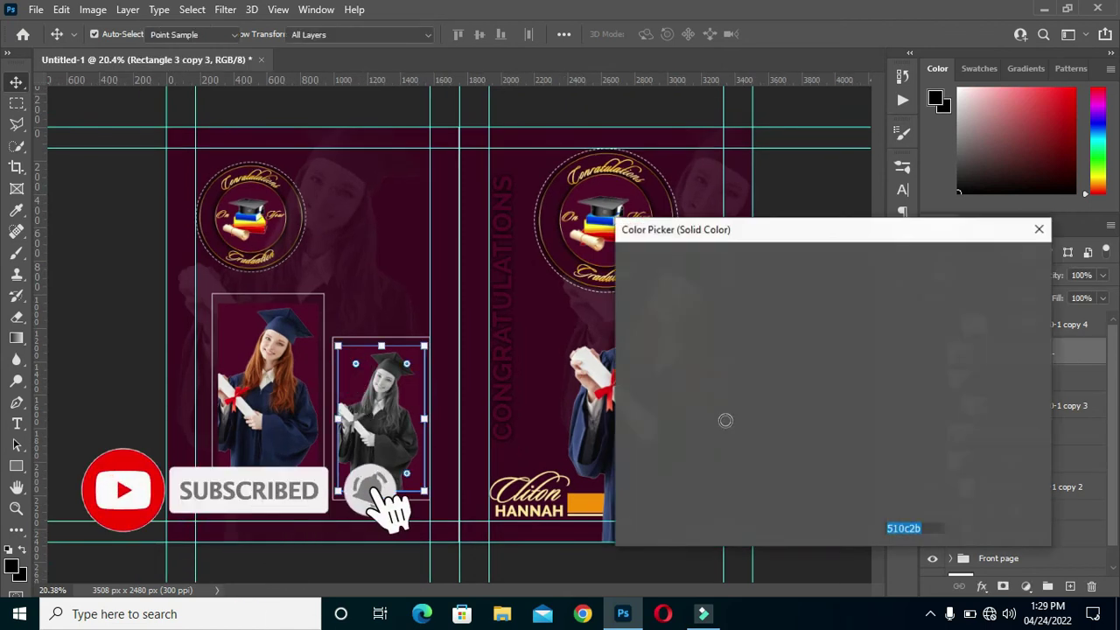
pyautogui.click(541, 488)
pyautogui.click(540, 486)
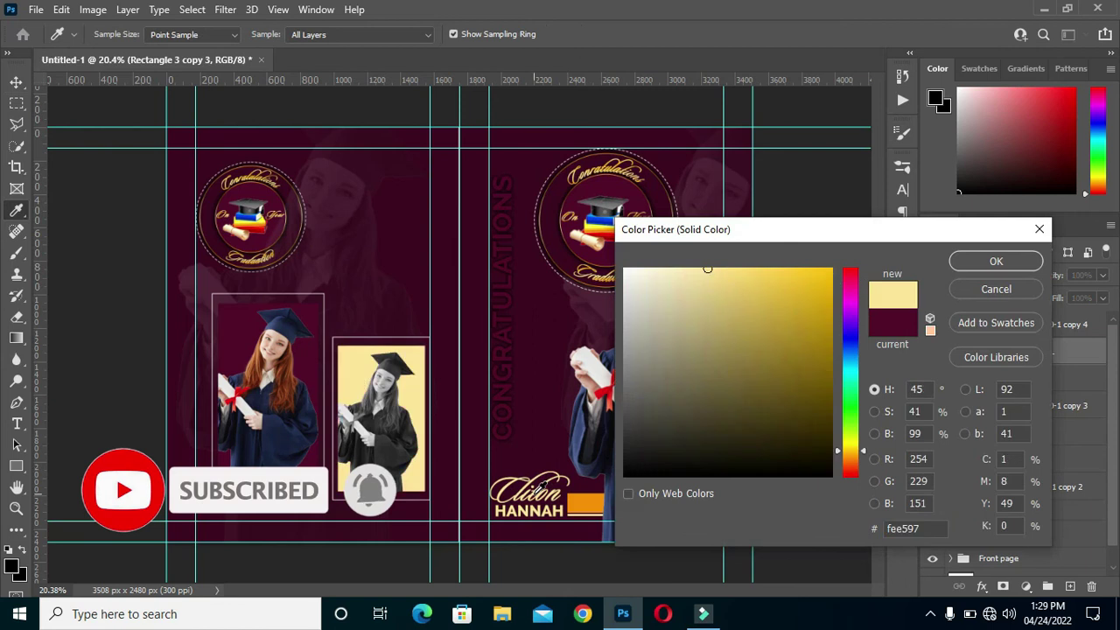
pyautogui.click(984, 265)
pyautogui.press('v')
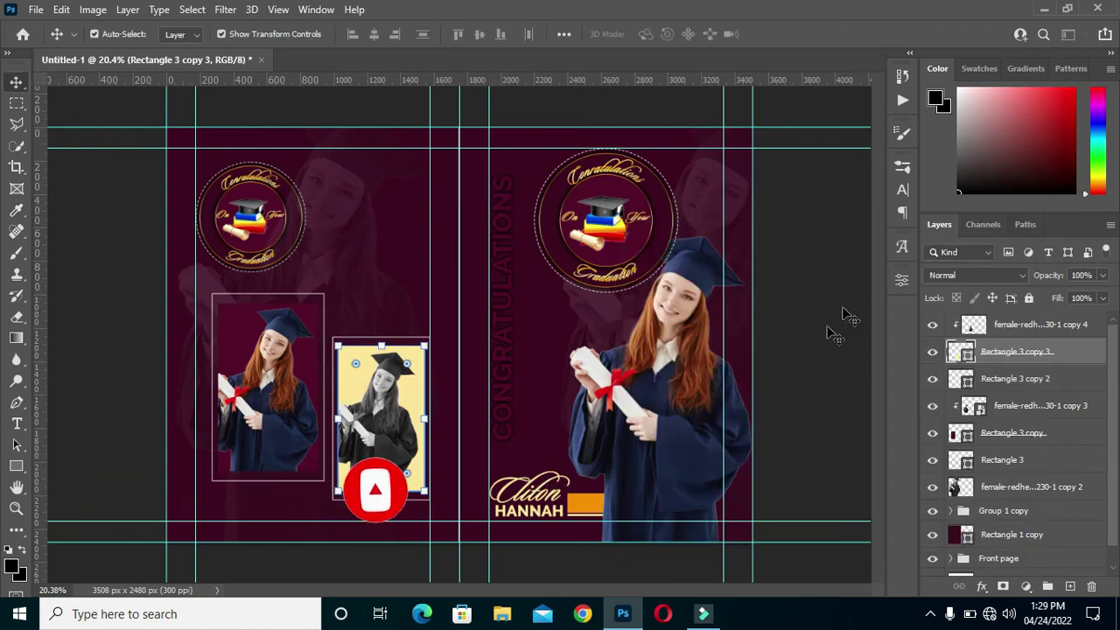
pyautogui.click(87, 175)
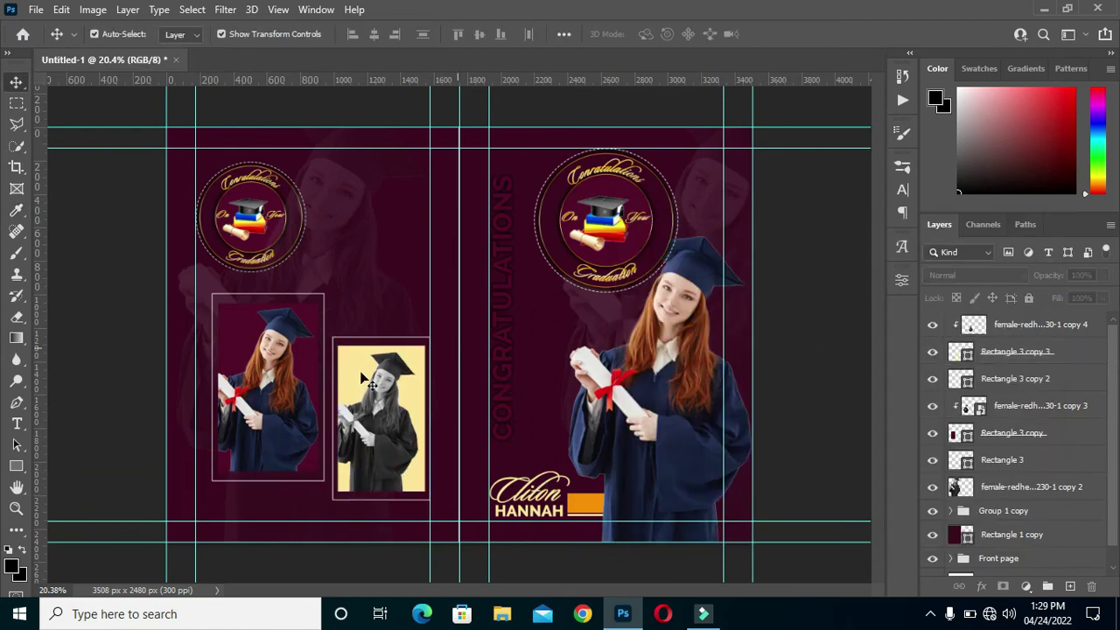
# Step: Set the cream inner rectangle's opacity to 78% and its blend mode to Luminosity
pyautogui.click(366, 378)
pyautogui.moveTo(1037, 280); pyautogui.dragTo(1018, 277)
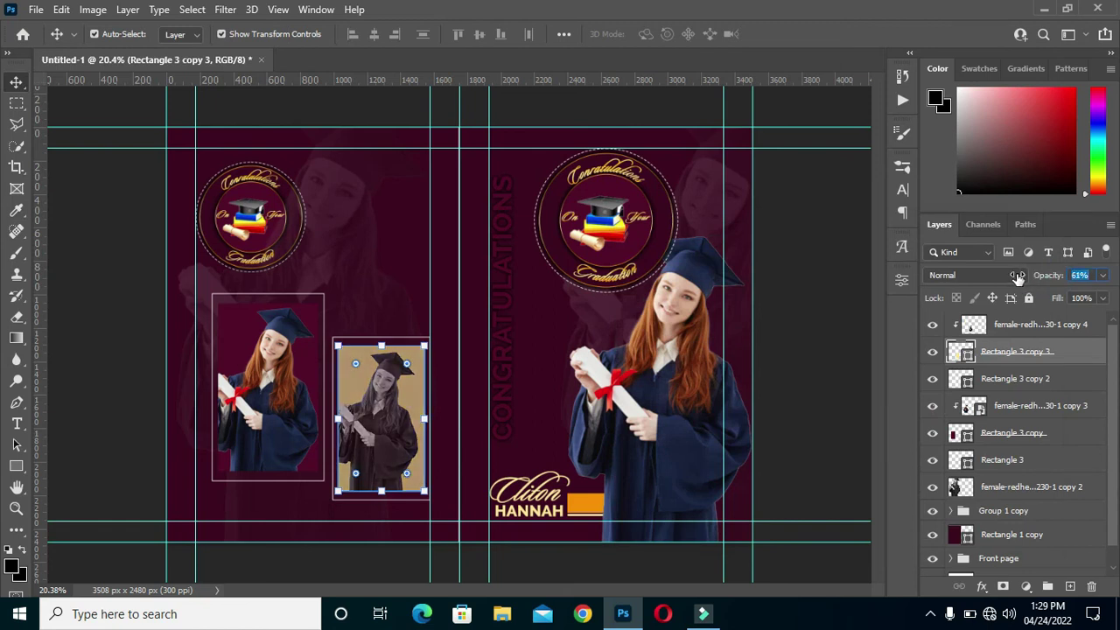
pyautogui.write('78')
pyautogui.press('Return')
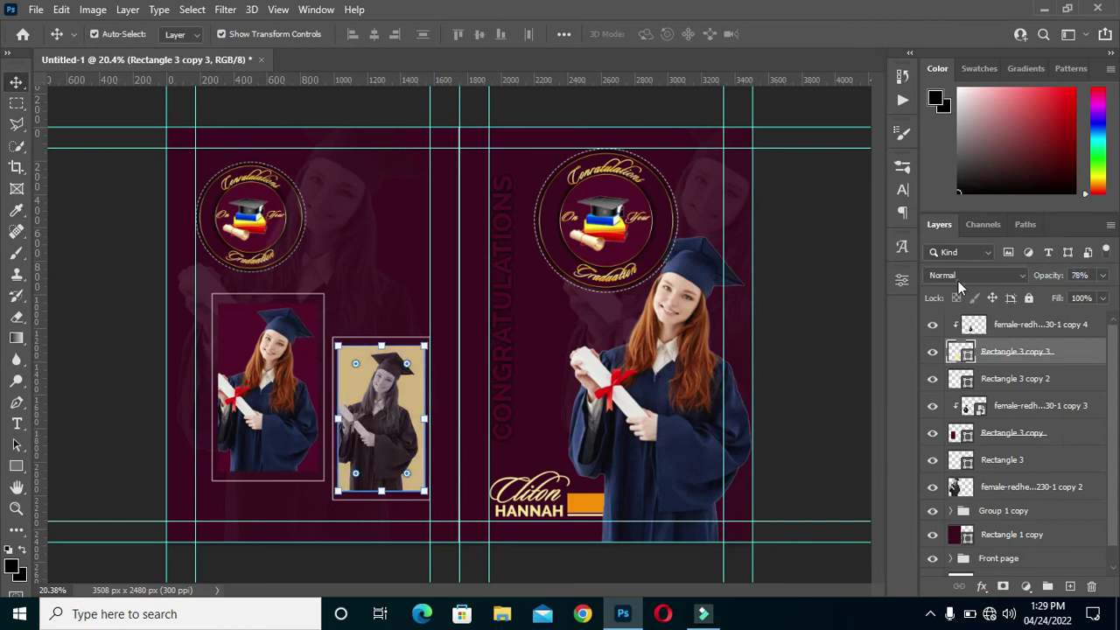
pyautogui.click(958, 277)
pyautogui.click(944, 582)
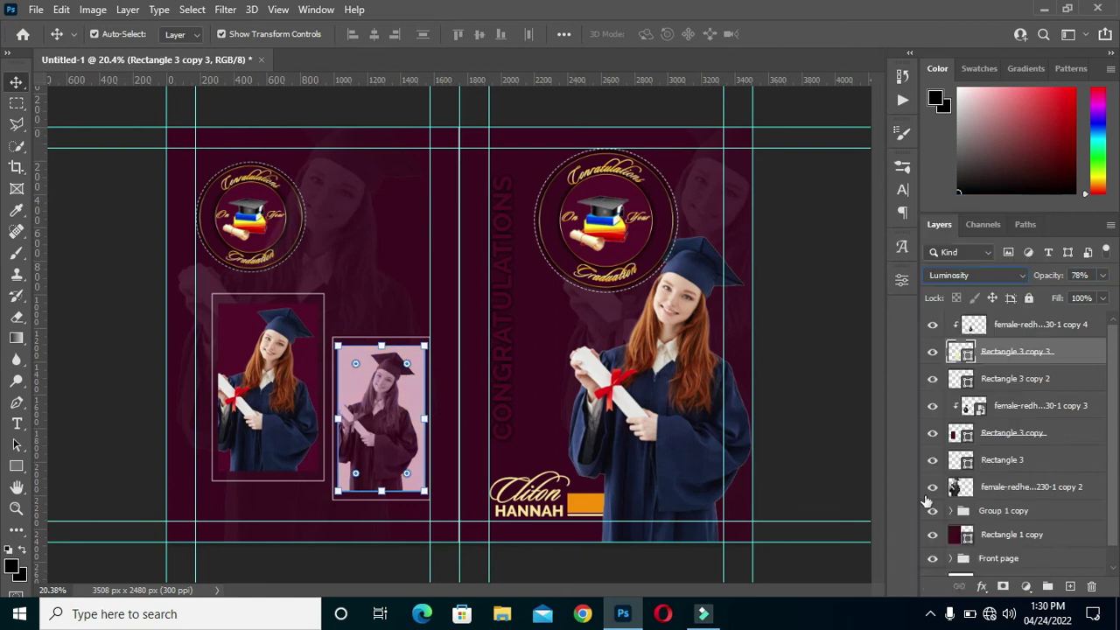
pyautogui.click(846, 394)
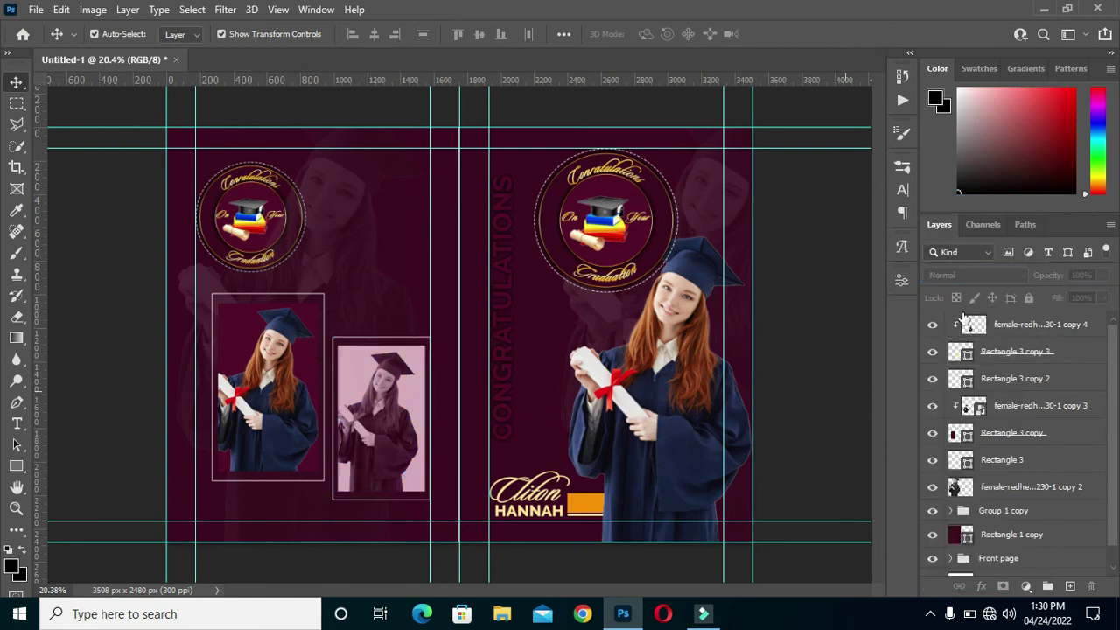
# Step: Round the larger frame outline's upper-right and lower-left corners to a 69 px radius
pyautogui.scroll(-1, 289, 425)
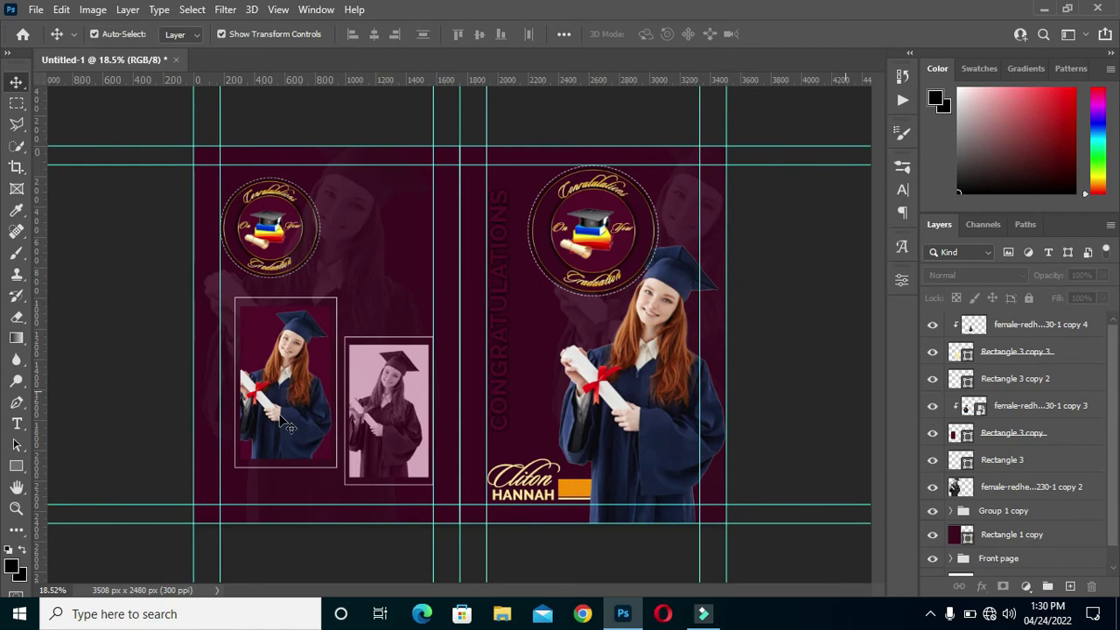
pyautogui.scroll(4, 277, 357)
pyautogui.click(305, 294)
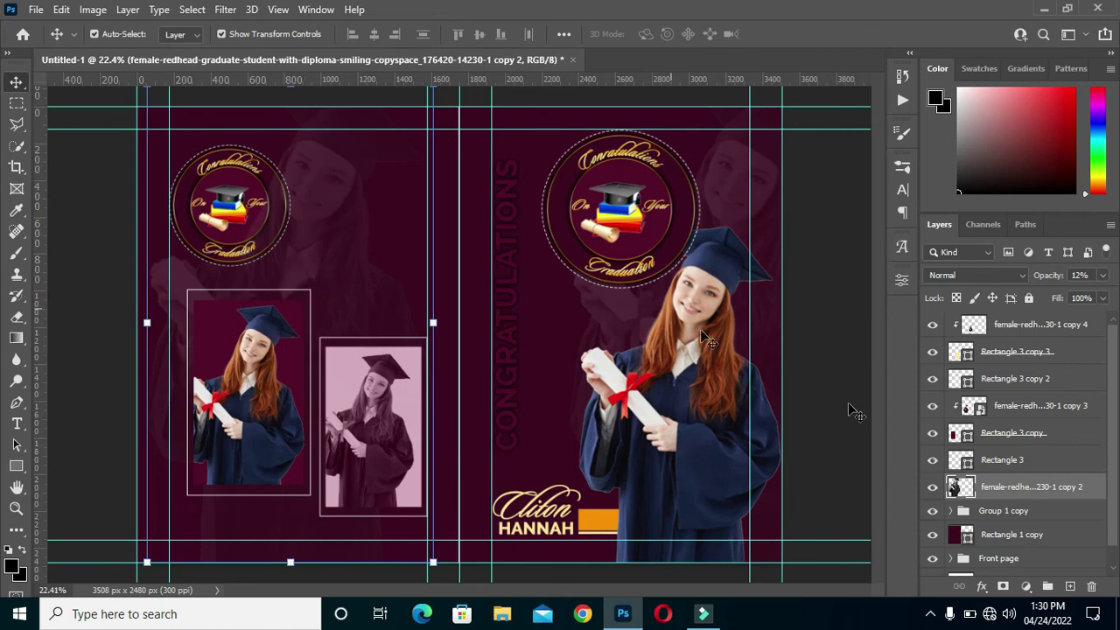
pyautogui.click(1006, 464)
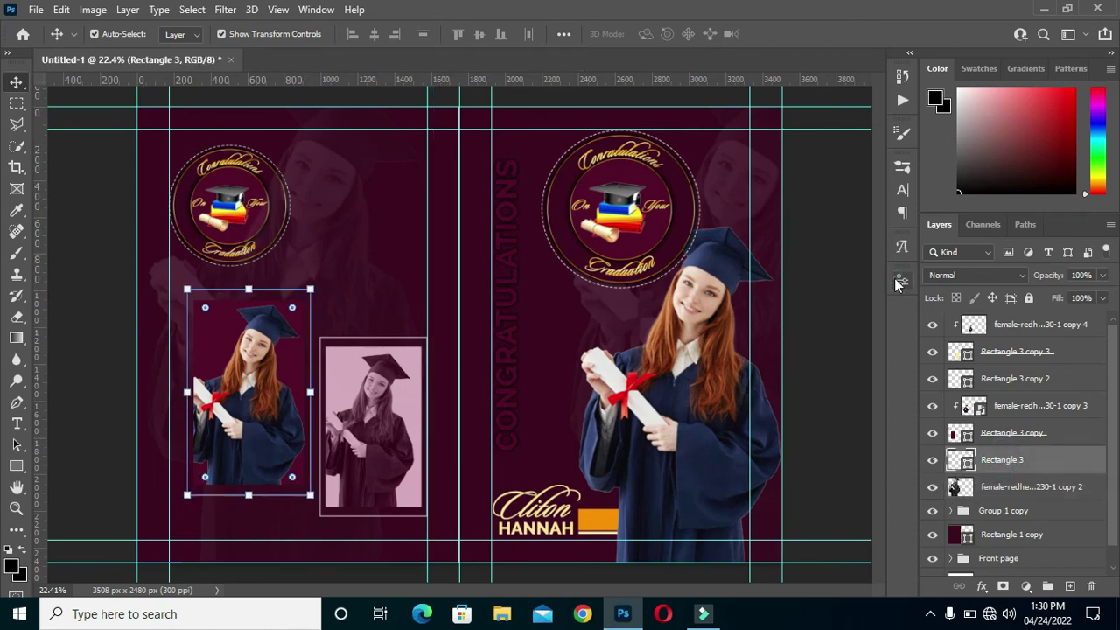
pyautogui.click(902, 280)
pyautogui.scroll(-2, 810, 417)
pyautogui.scroll(-1, 796, 446)
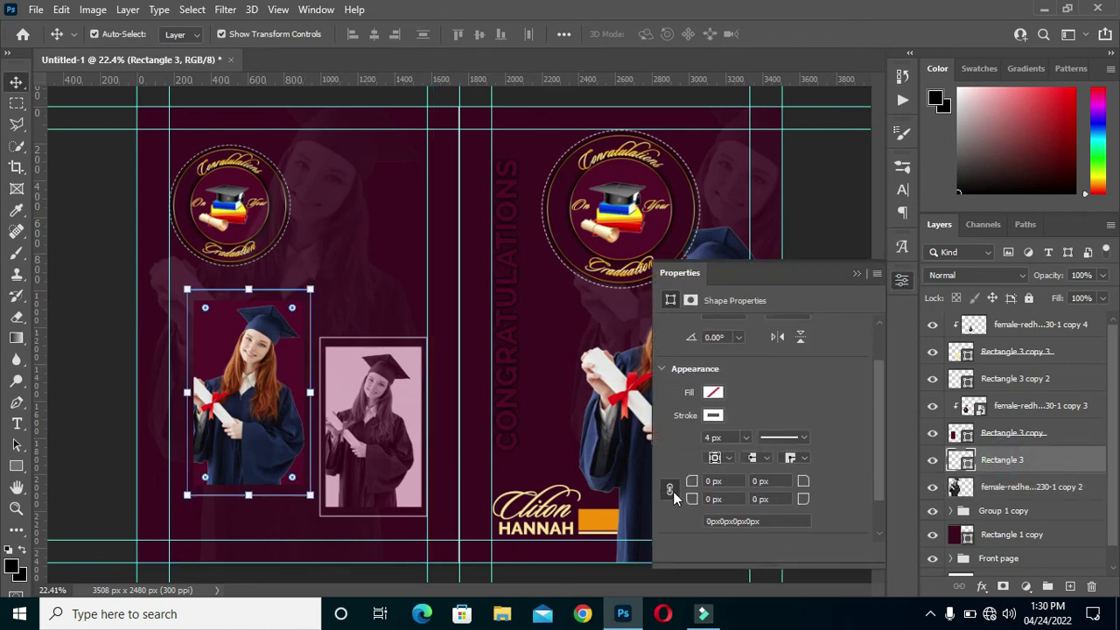
pyautogui.moveTo(804, 480); pyautogui.dragTo(867, 502)
pyautogui.click(723, 498)
pyautogui.write('69')
pyautogui.press('Return')
pyautogui.click(848, 393)
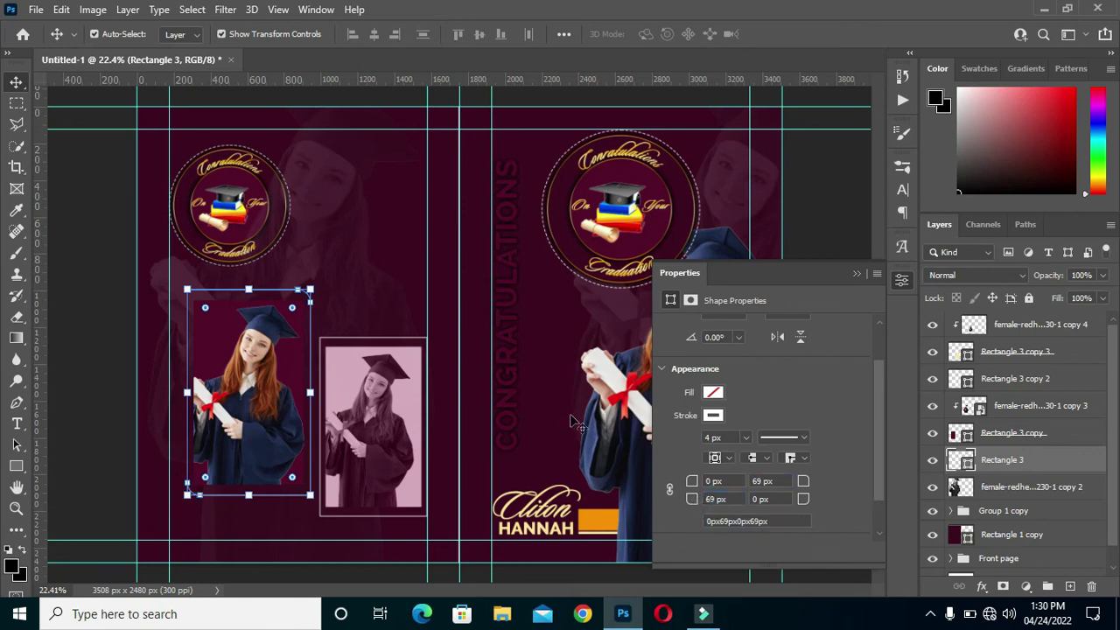
pyautogui.click(857, 274)
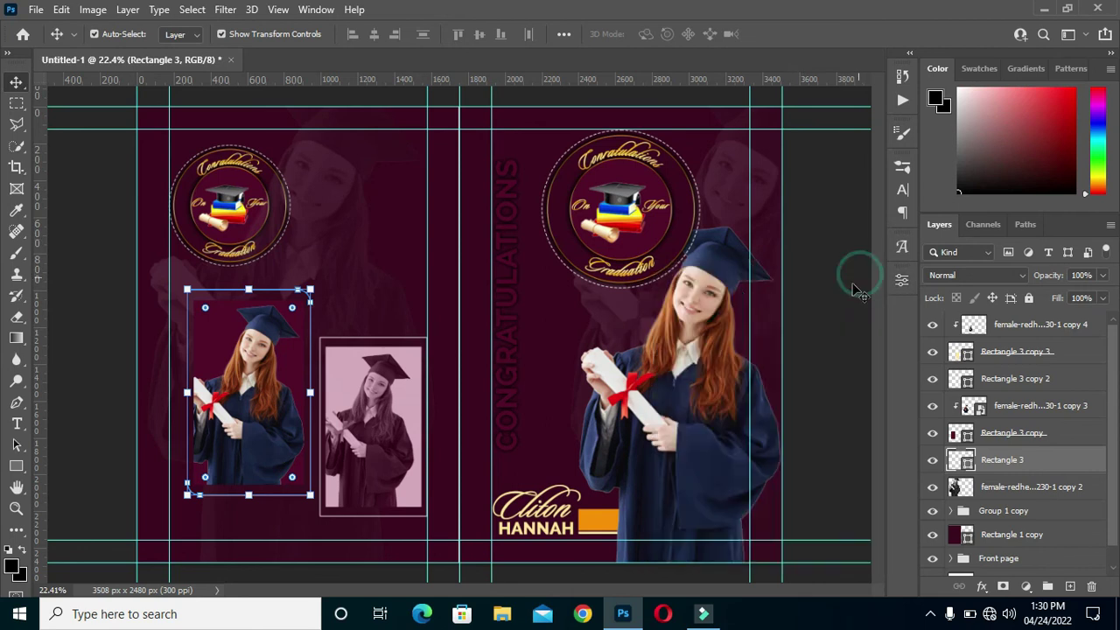
pyautogui.scroll(-3, 311, 324)
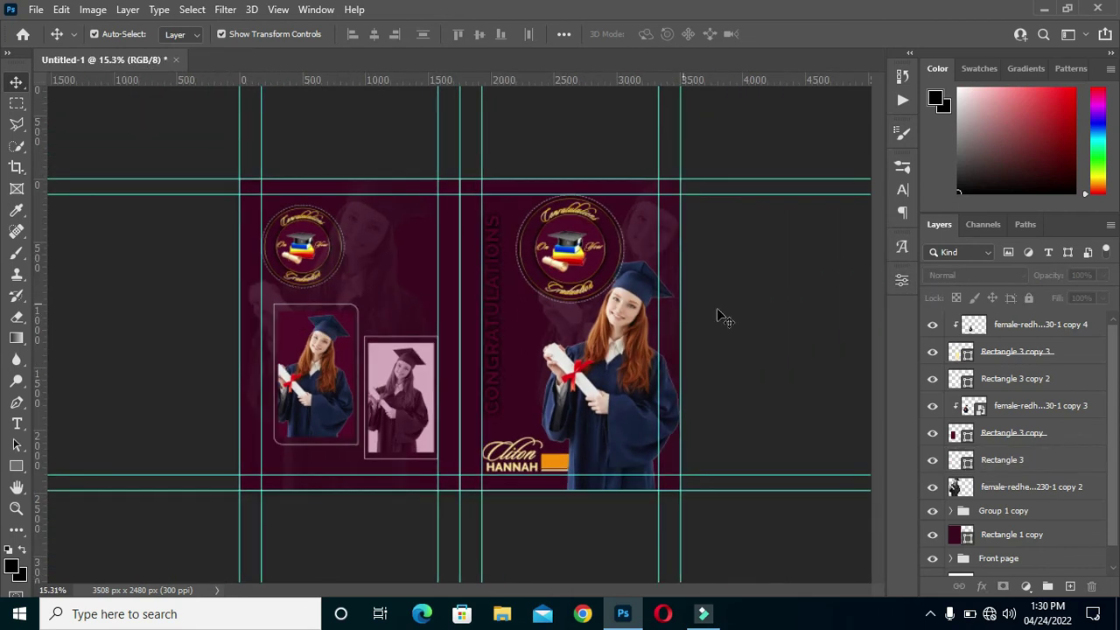
pyautogui.click(750, 312)
pyautogui.scroll(4, 499, 343)
pyautogui.click(821, 314)
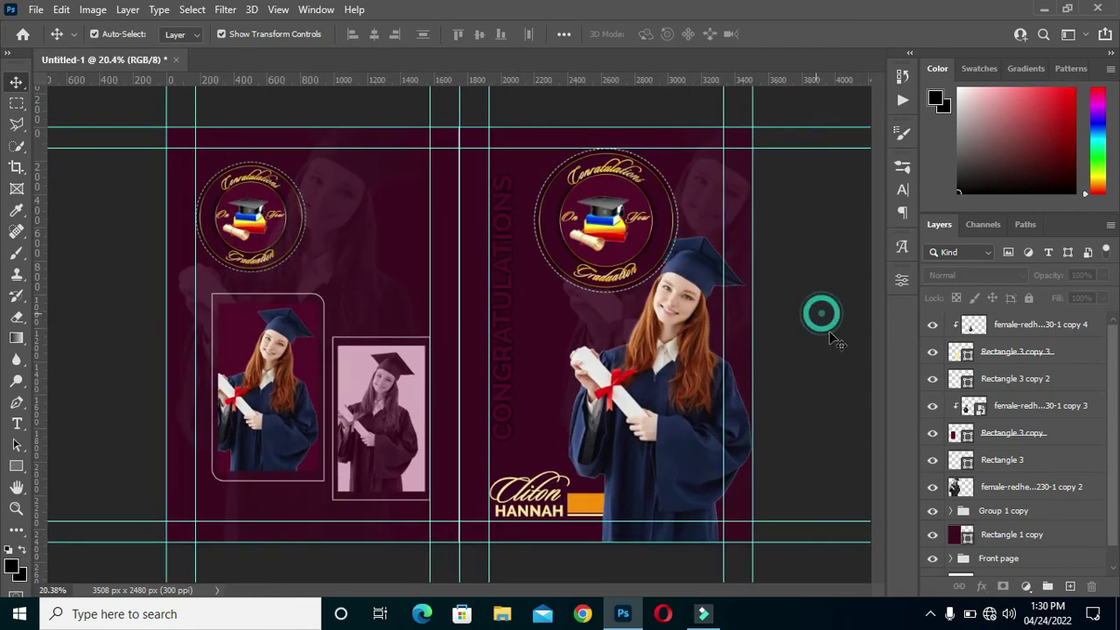
# Step: Group all the back page layers, from the topmost clipped photo down to the maroon background rectangle, and name the group Back page
pyautogui.click(1022, 326)
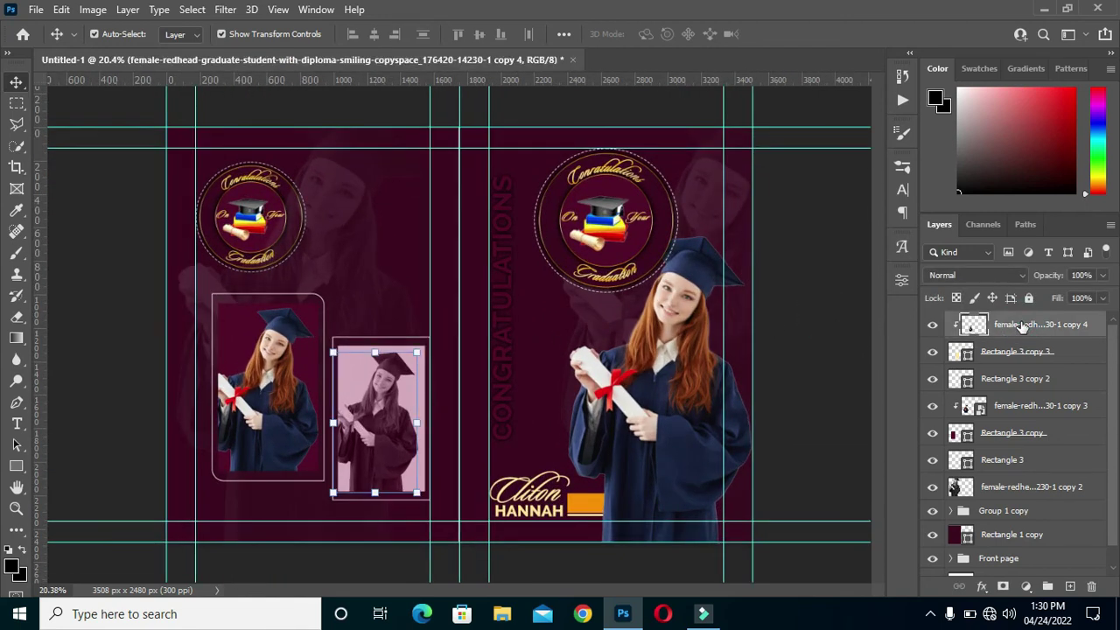
pyautogui.keyDown('shift'); pyautogui.click(1019, 534); pyautogui.keyUp('shift')
pyautogui.hotkey('ctrl', 'g')
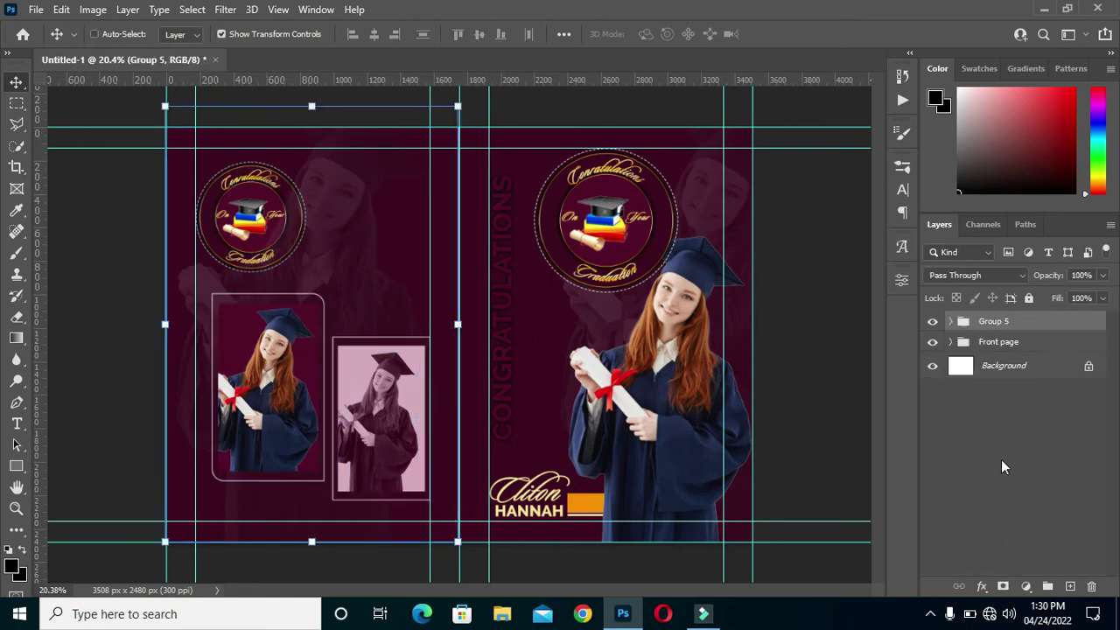
pyautogui.doubleClick(995, 321)
pyautogui.write('Back pace')
pyautogui.press('Return')
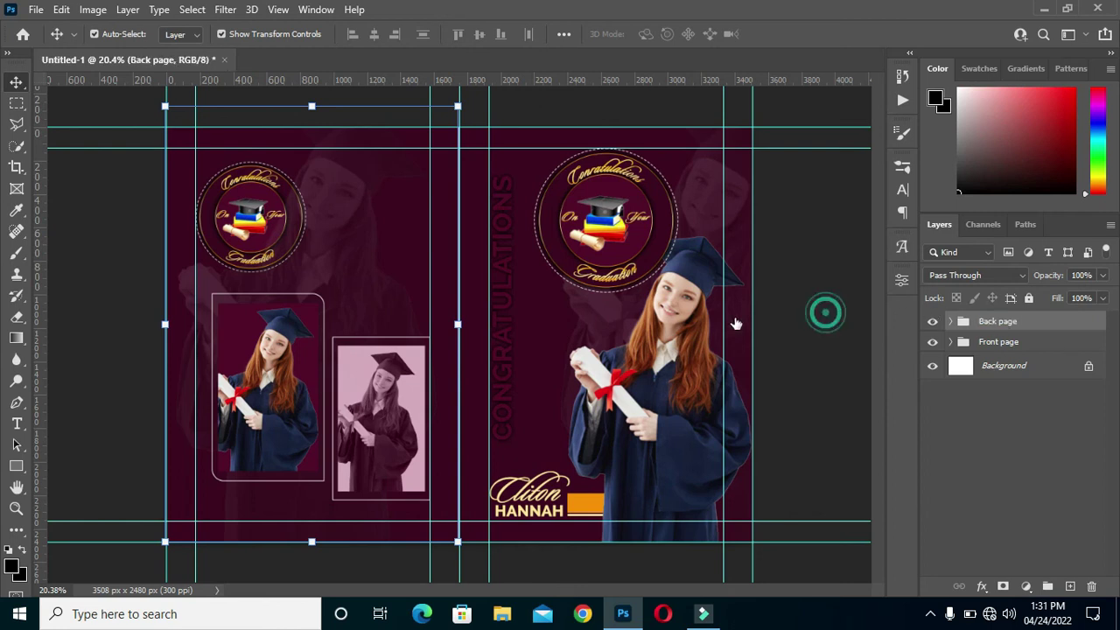
pyautogui.click(513, 320)
pyautogui.scroll(1, 459, 294)
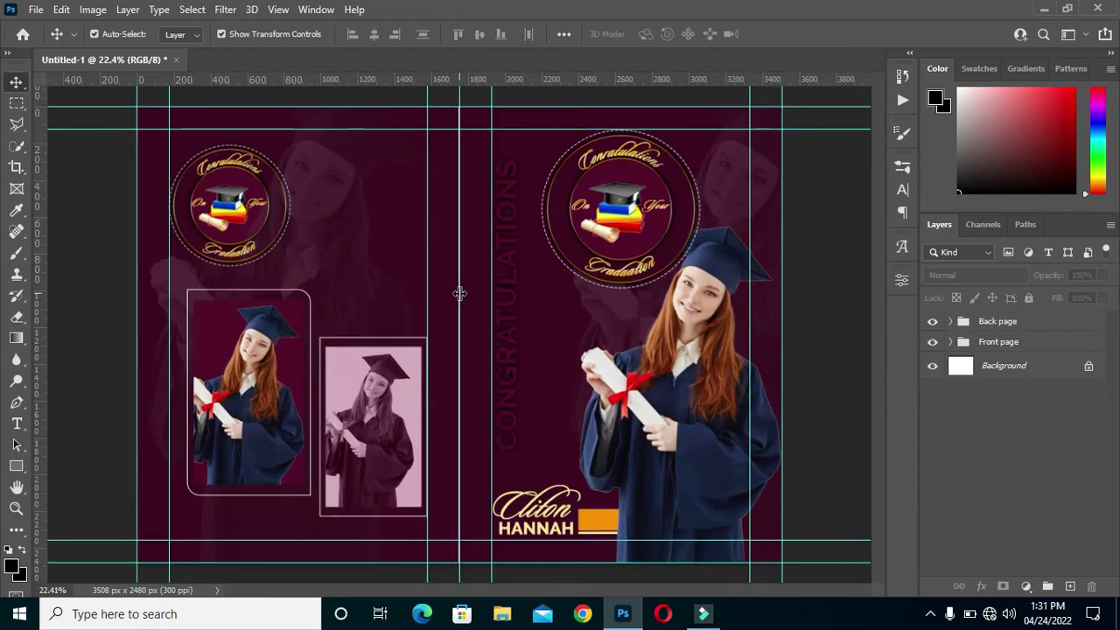